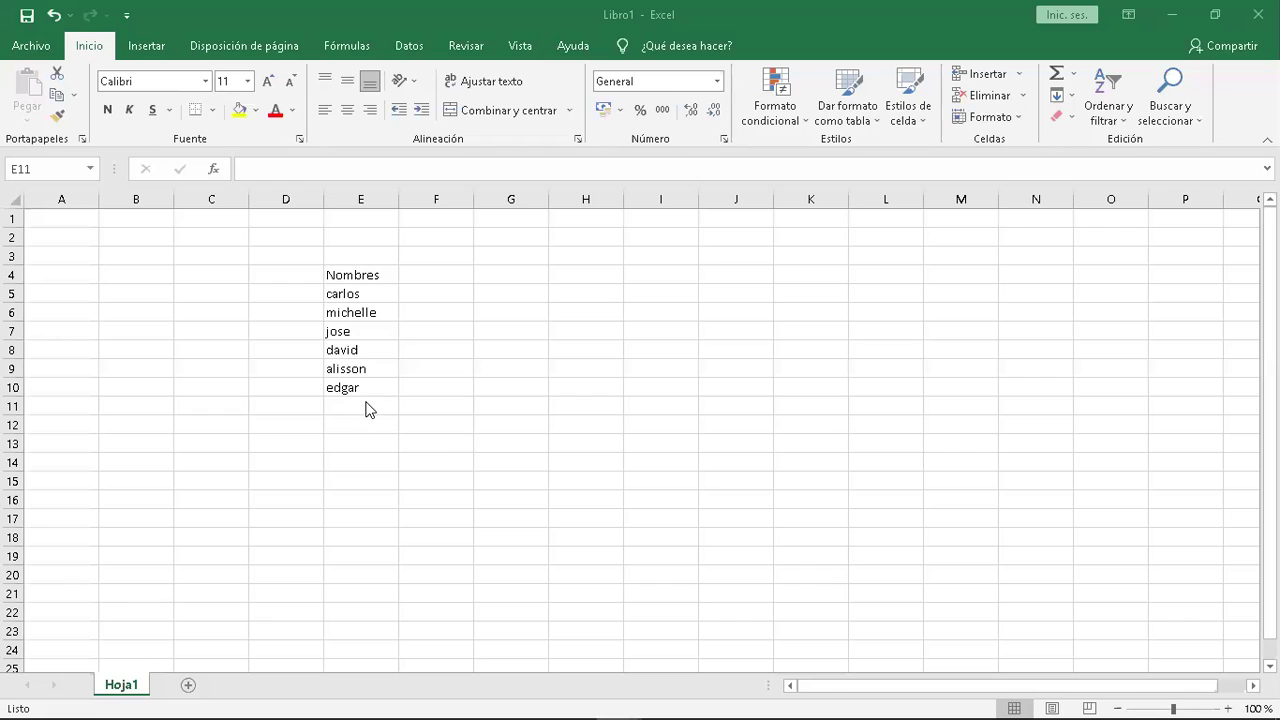
Add two more first names in cells E11 and E12 to complete the Nombres list on Hoja1.
click(366, 409)
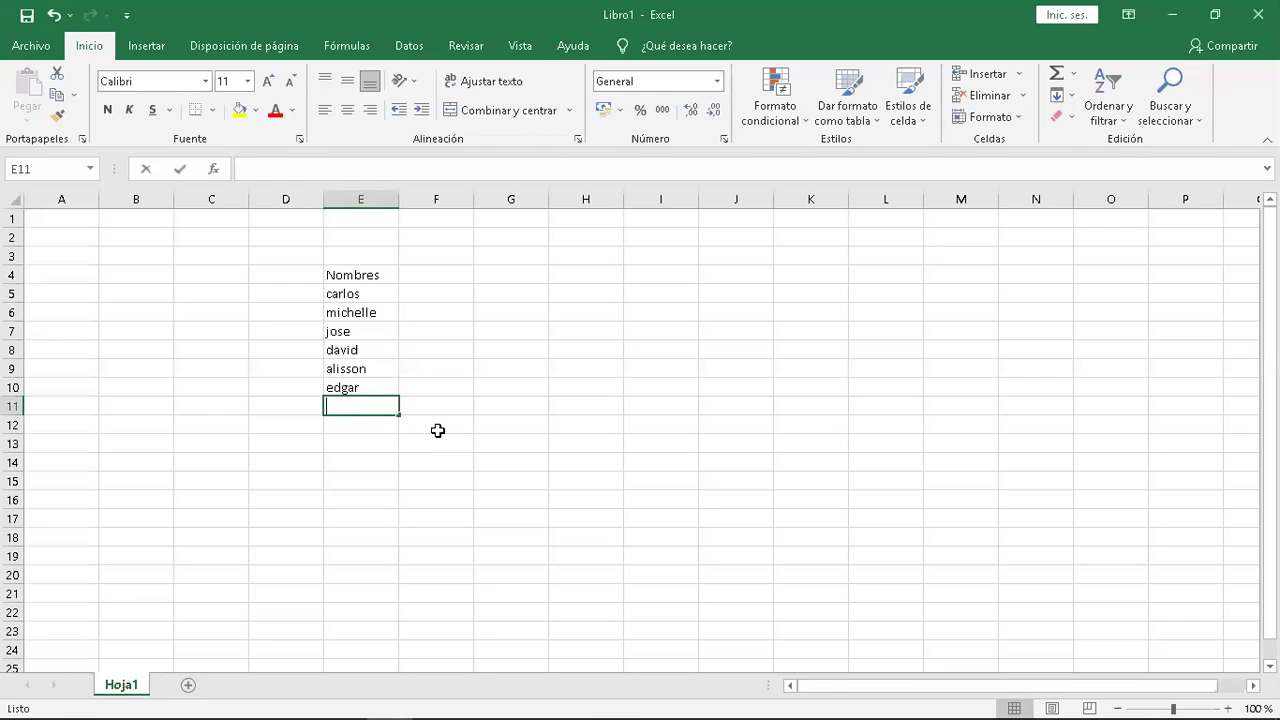
text(verena)
key(Return)
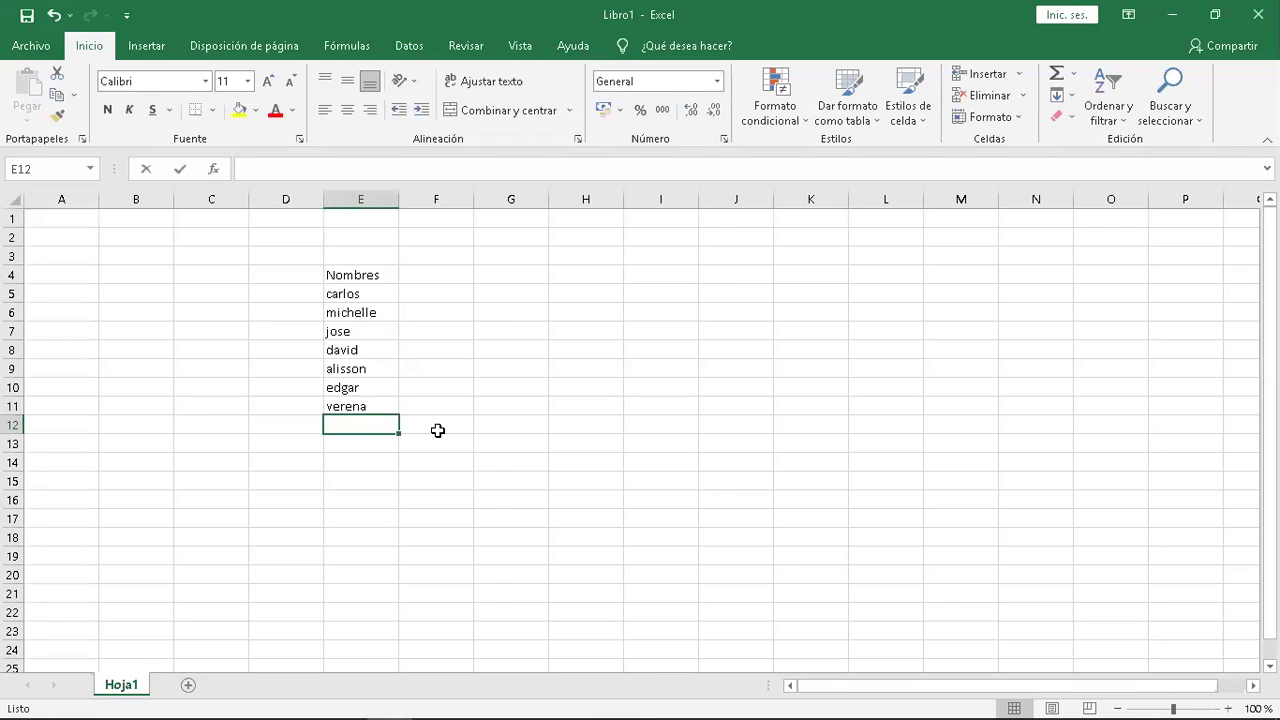
text(vi)
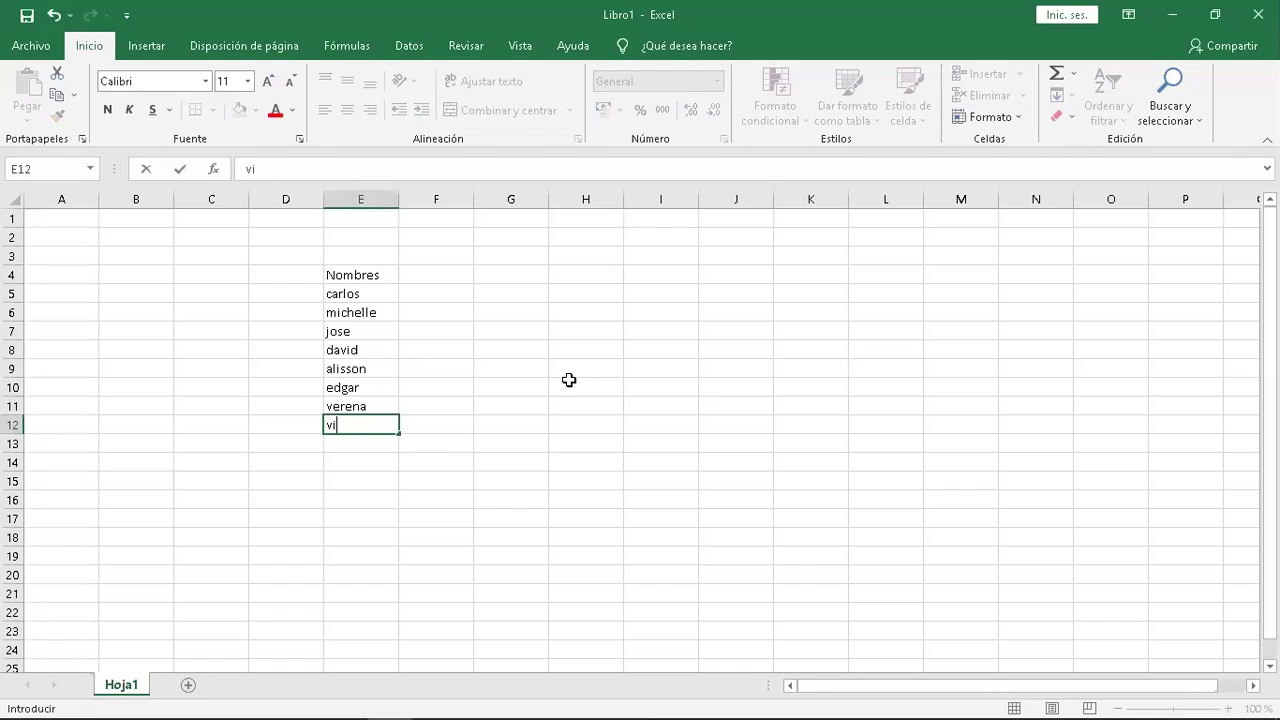
text(ctor)
click(580, 385)
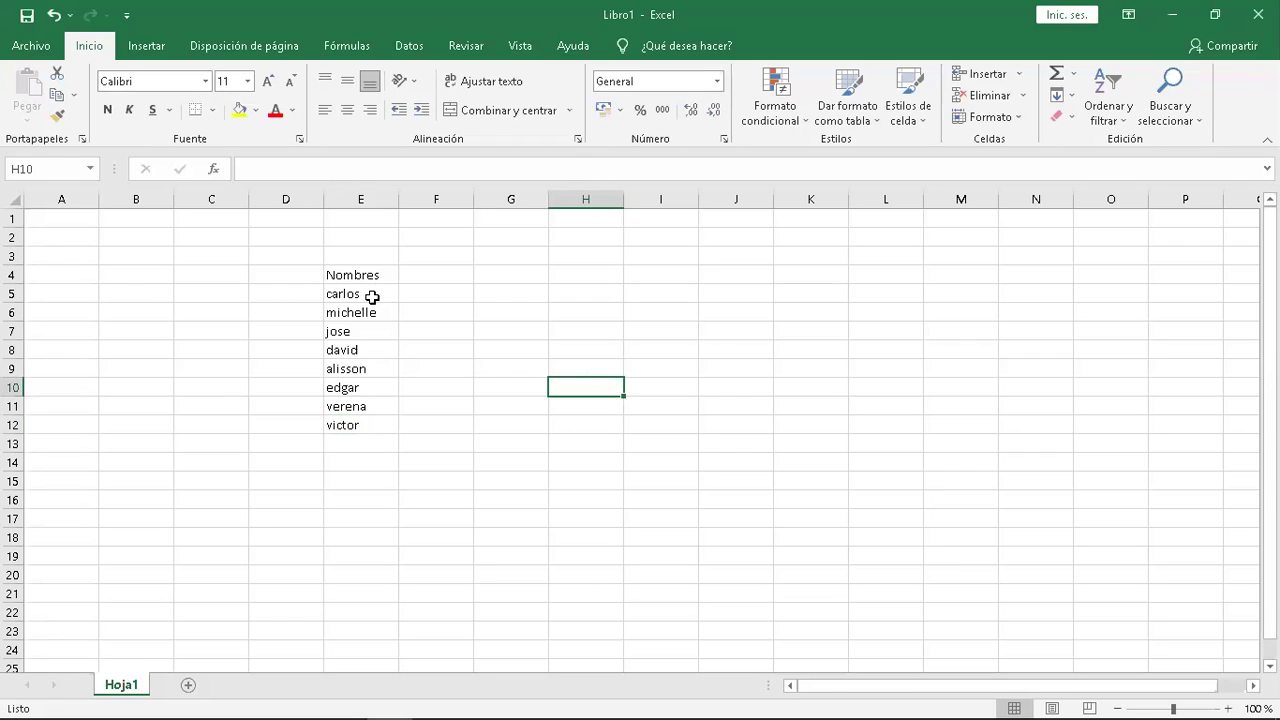
Name the range E5:E12, holding the list entries below the Nombres heading, as facheros.
click(371, 296)
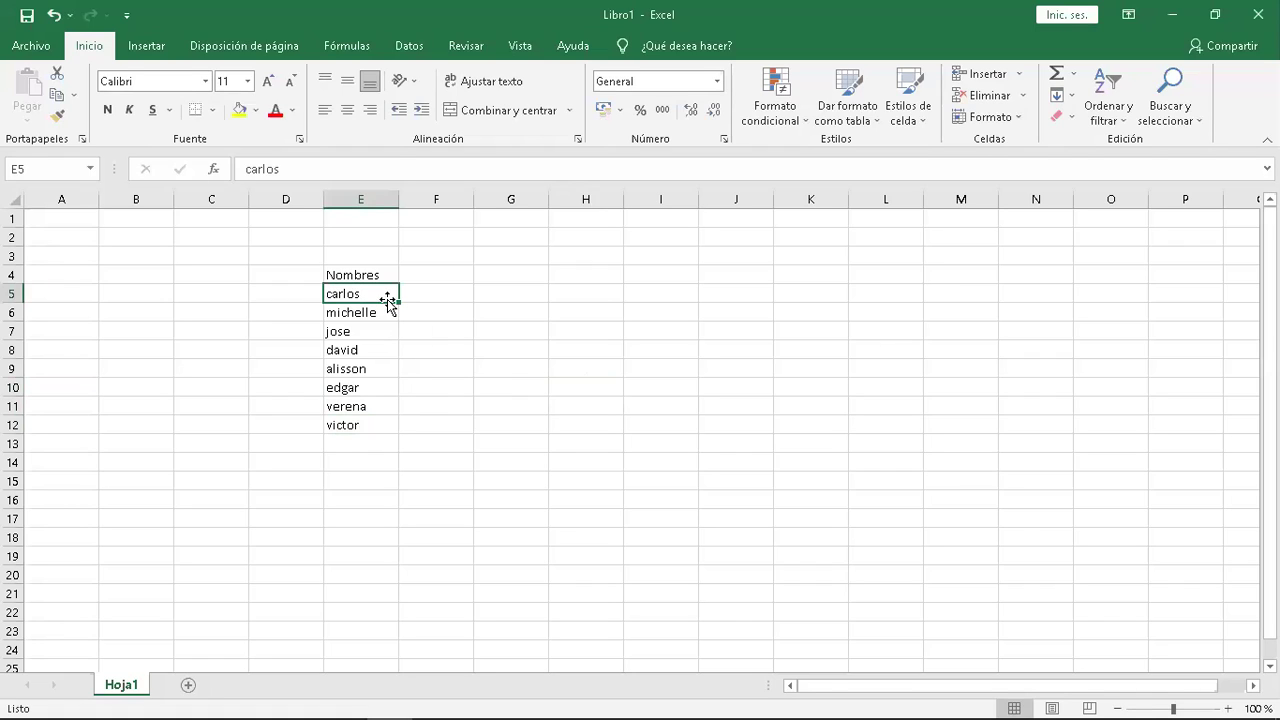
drag(371, 292, 371, 421)
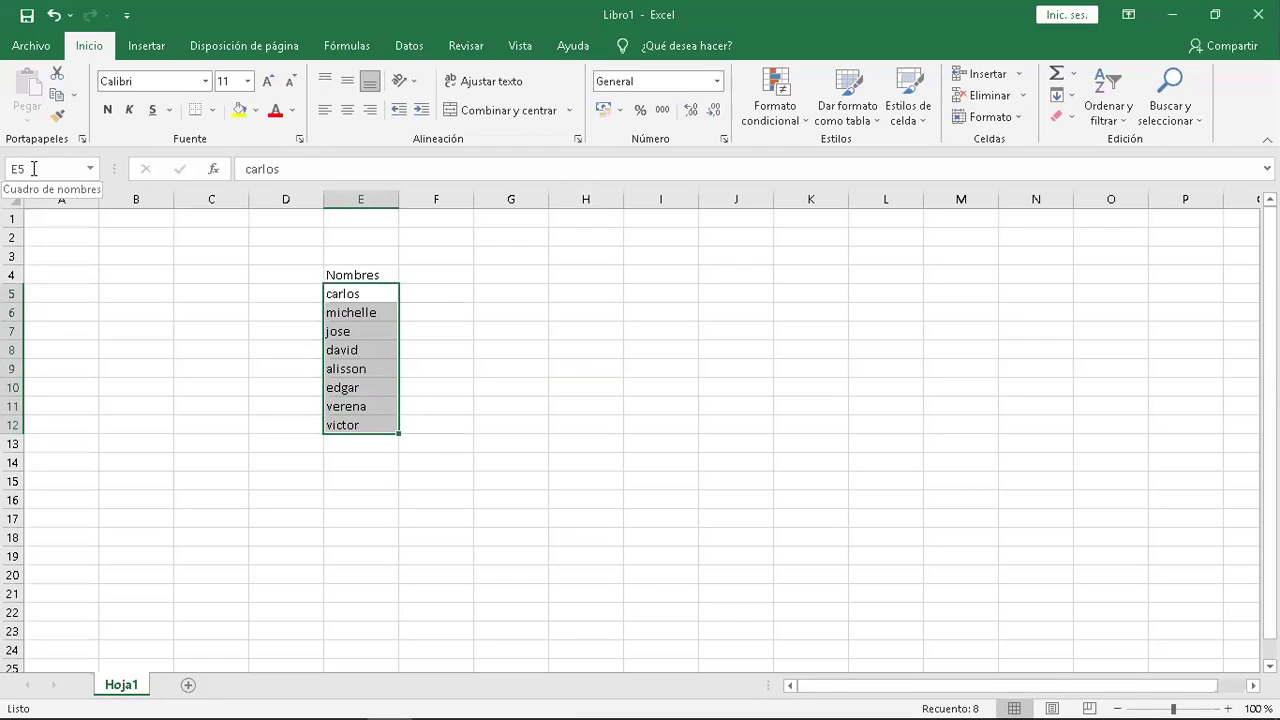
click(43, 168)
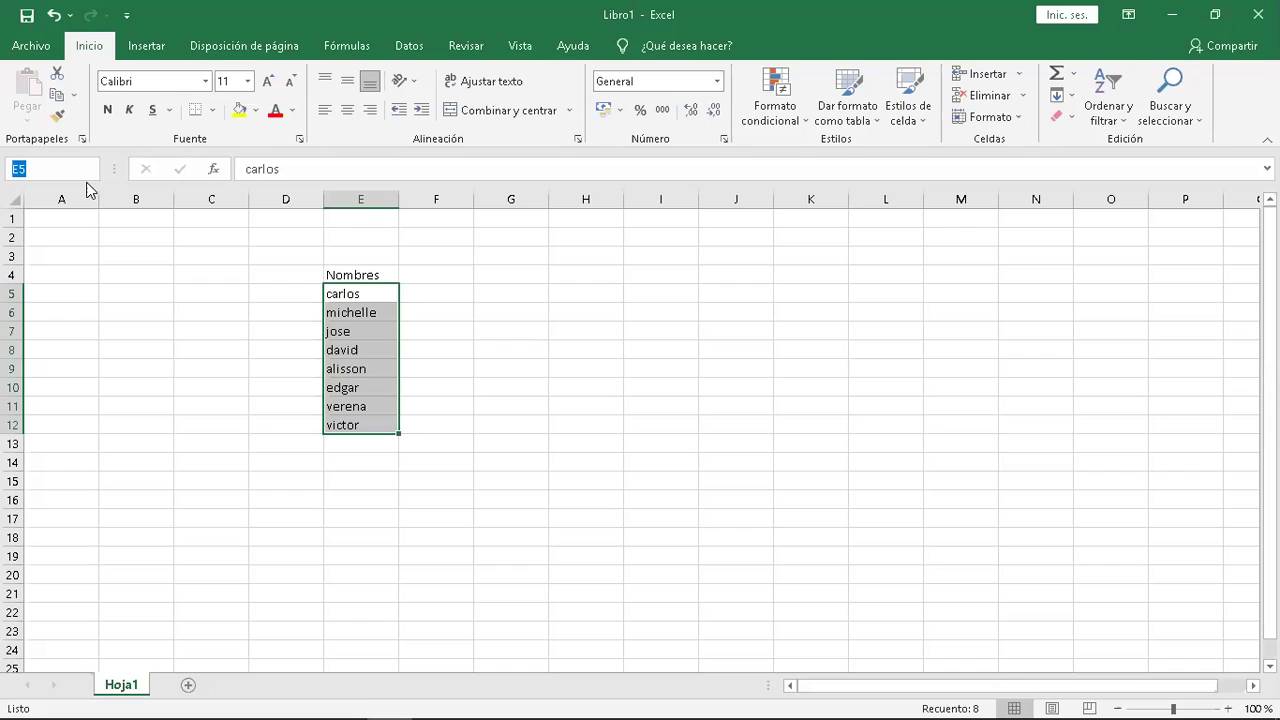
text(fachero)
text(s)
key(Return)
Check the range name by selecting other cells, part of the list and the full range E5:E12.
click(170, 328)
click(143, 254)
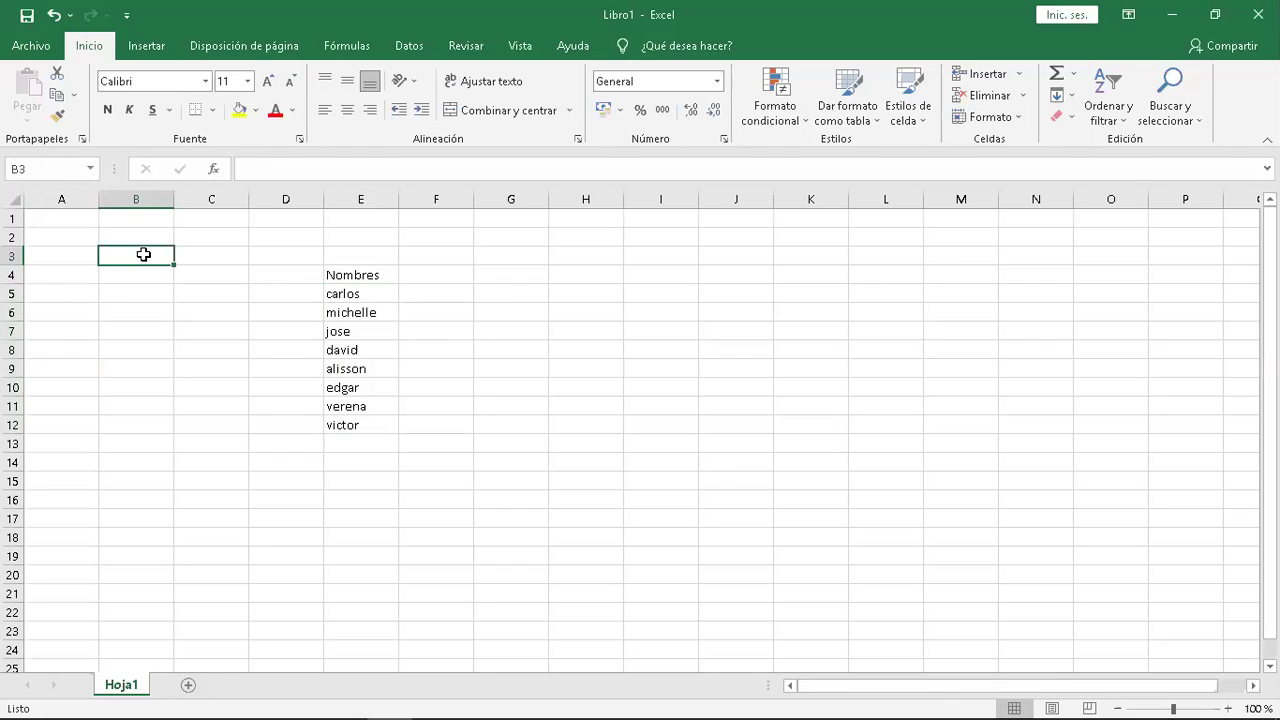
click(66, 309)
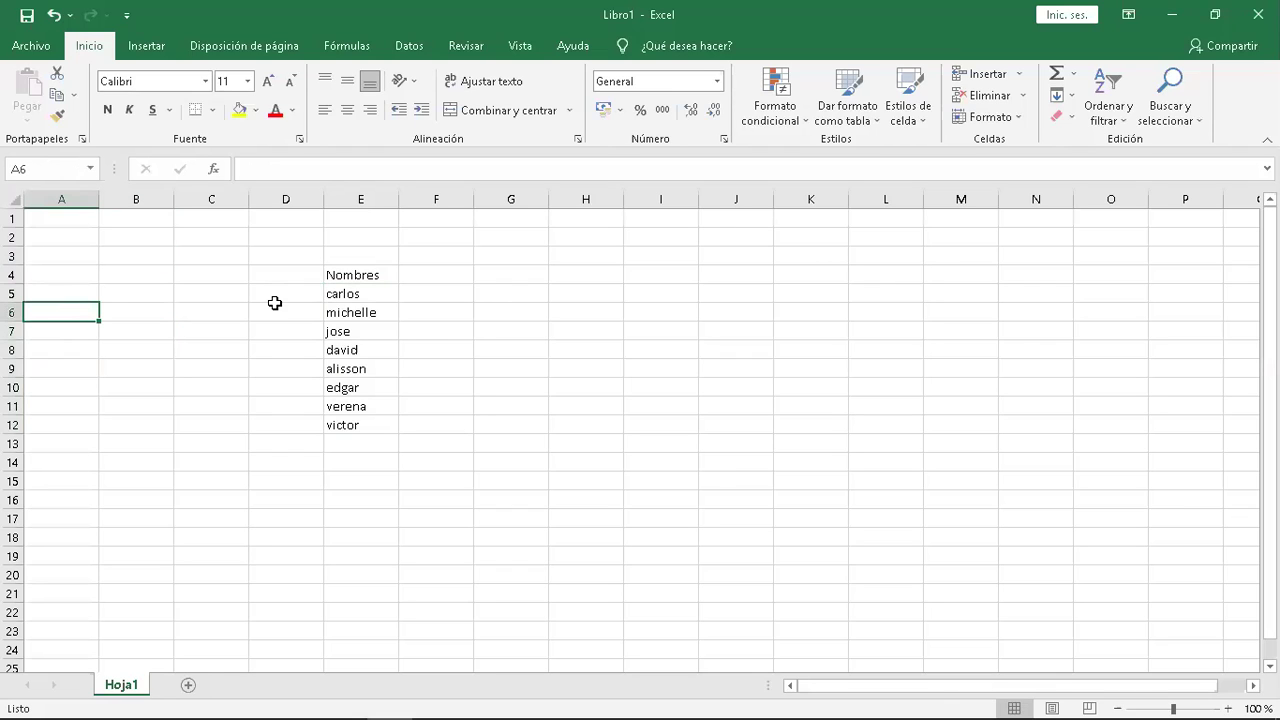
drag(354, 292, 357, 343)
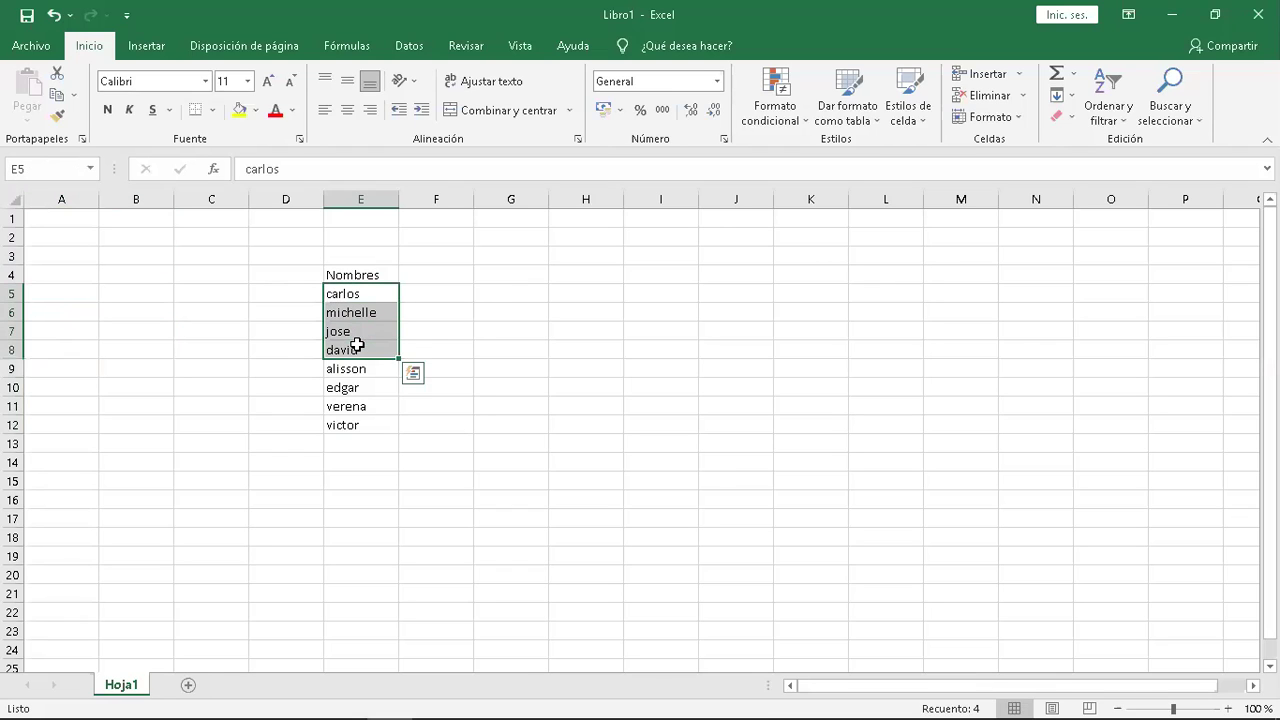
click(246, 371)
drag(361, 292, 358, 414)
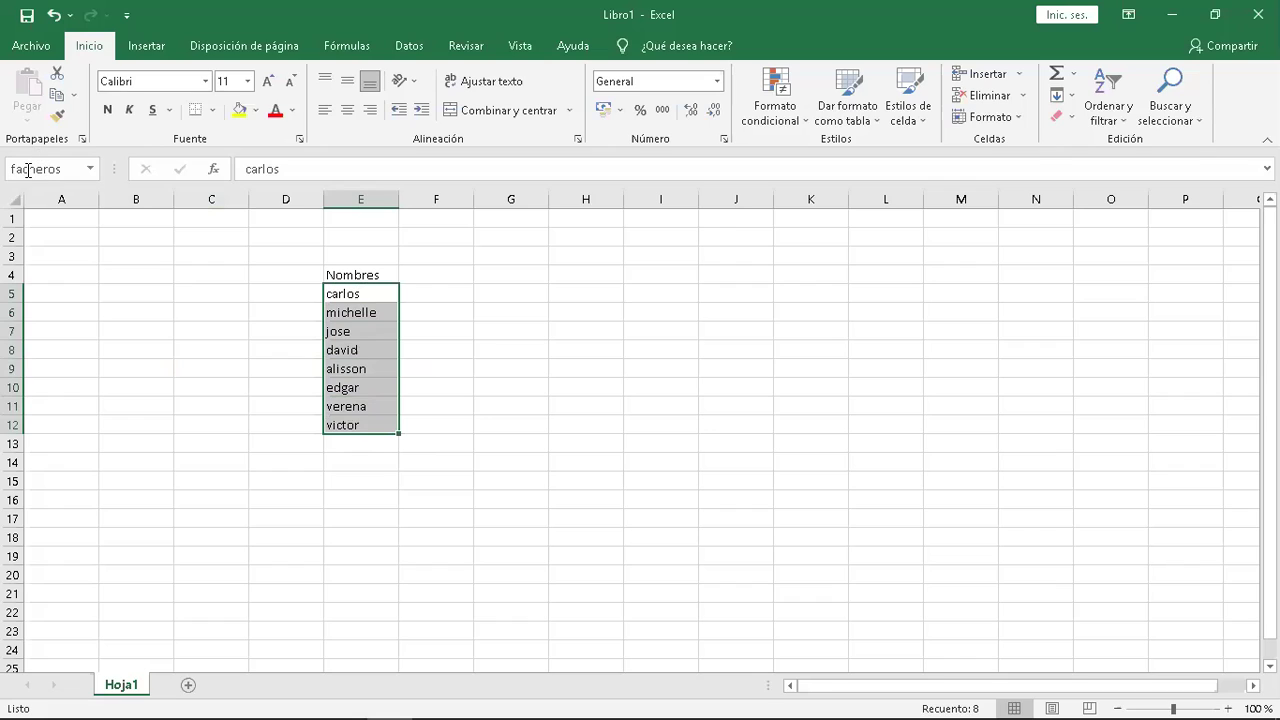
click(516, 380)
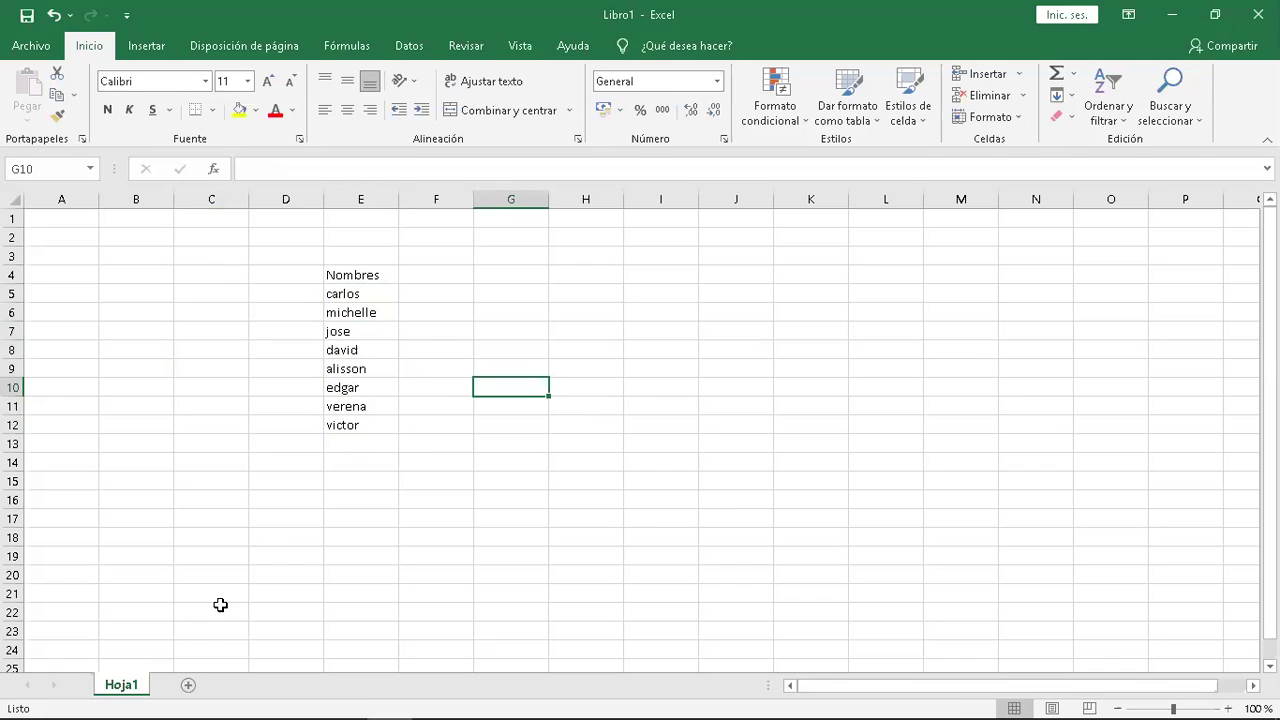
Add a new sheet and enter the heading Nombre in cell G5.
click(188, 686)
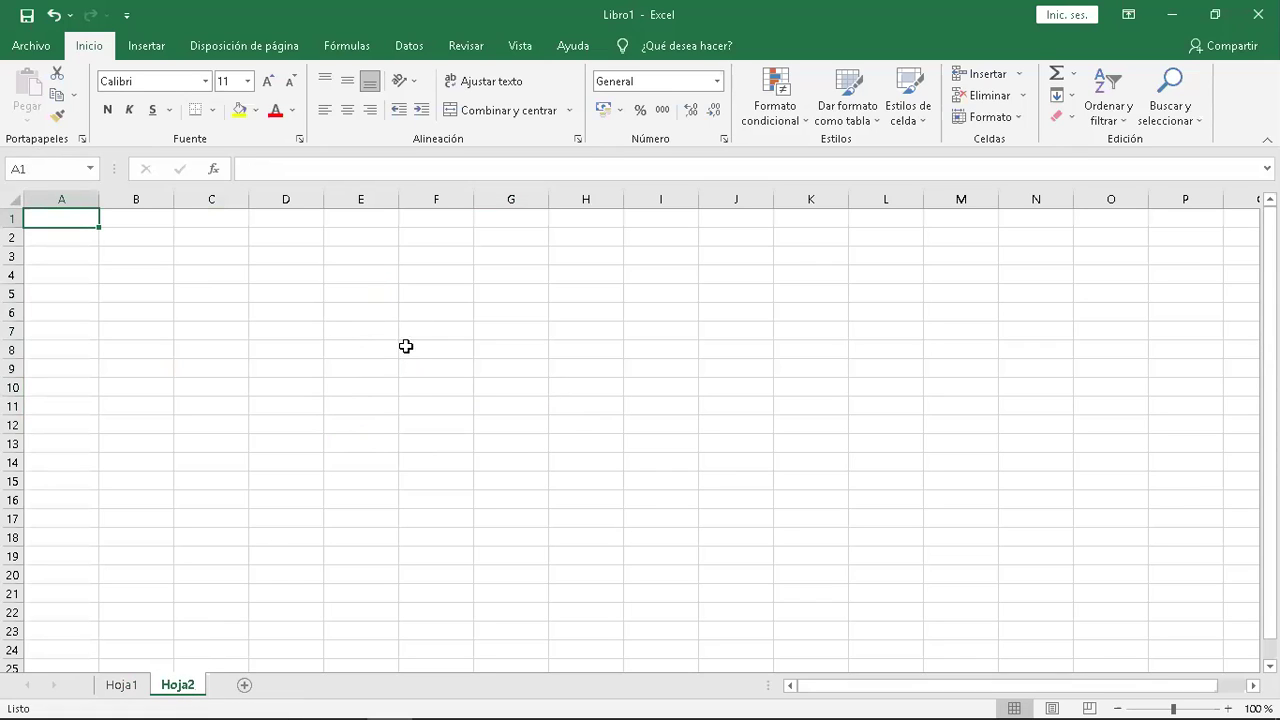
click(505, 295)
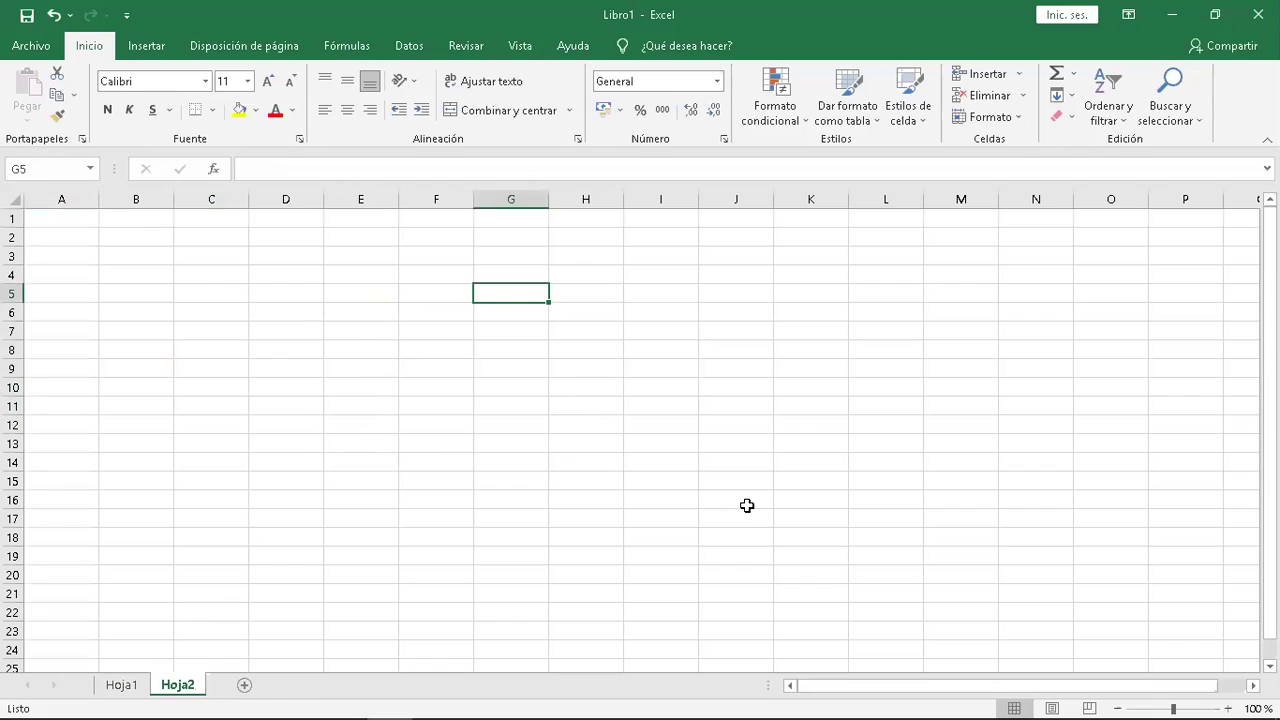
text(Nombre)
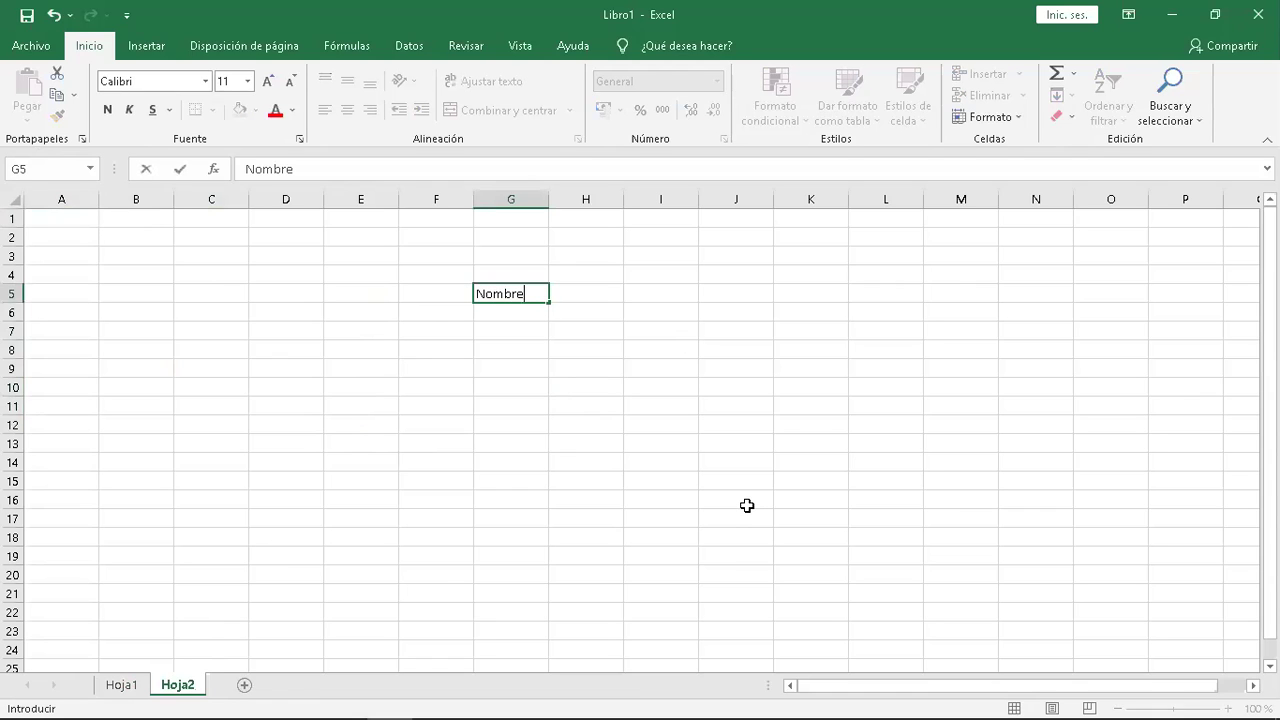
click(659, 380)
Apply all borders to cells G5:G6 and fill the Nombre heading cell with yellow.
drag(531, 291, 531, 311)
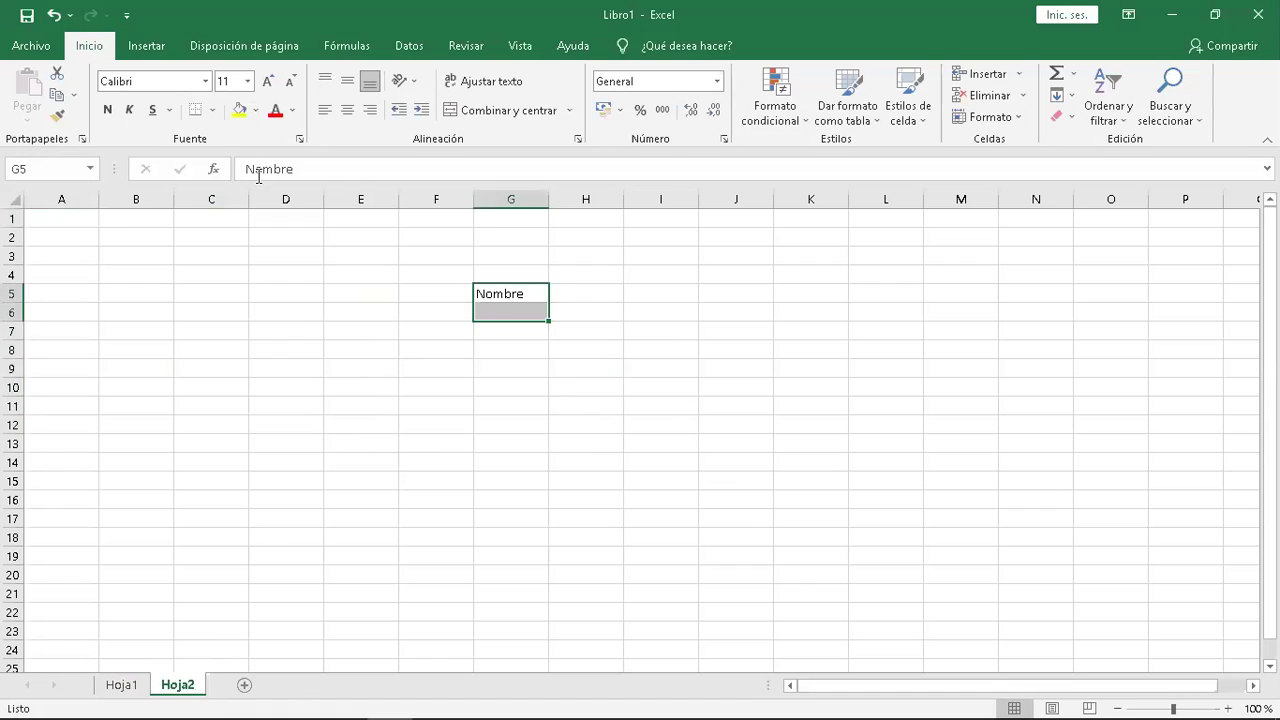
click(212, 110)
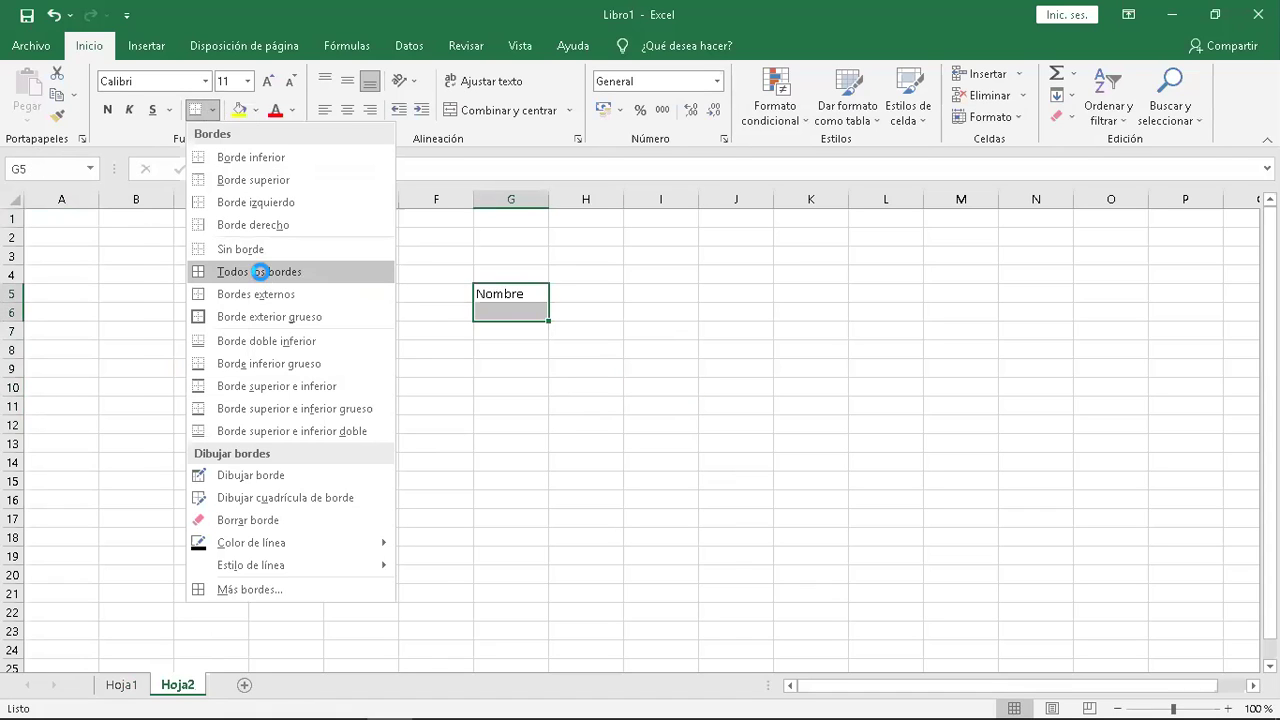
click(259, 273)
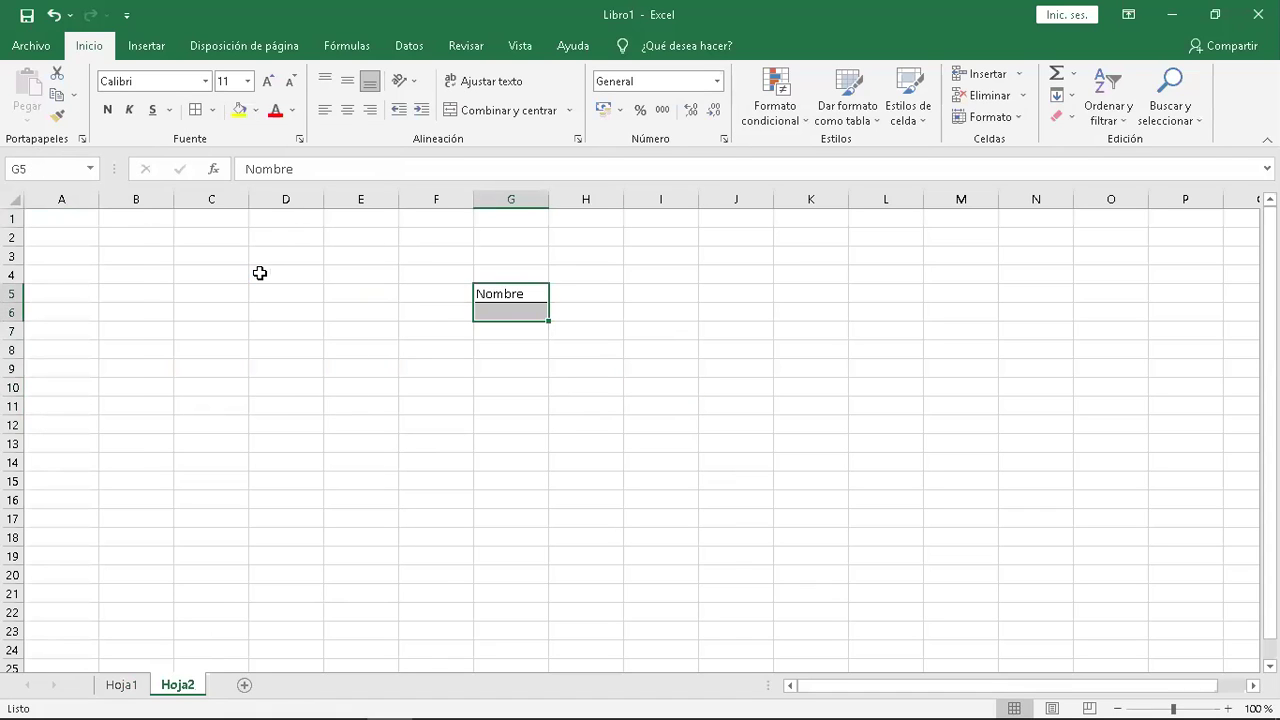
click(386, 294)
click(522, 291)
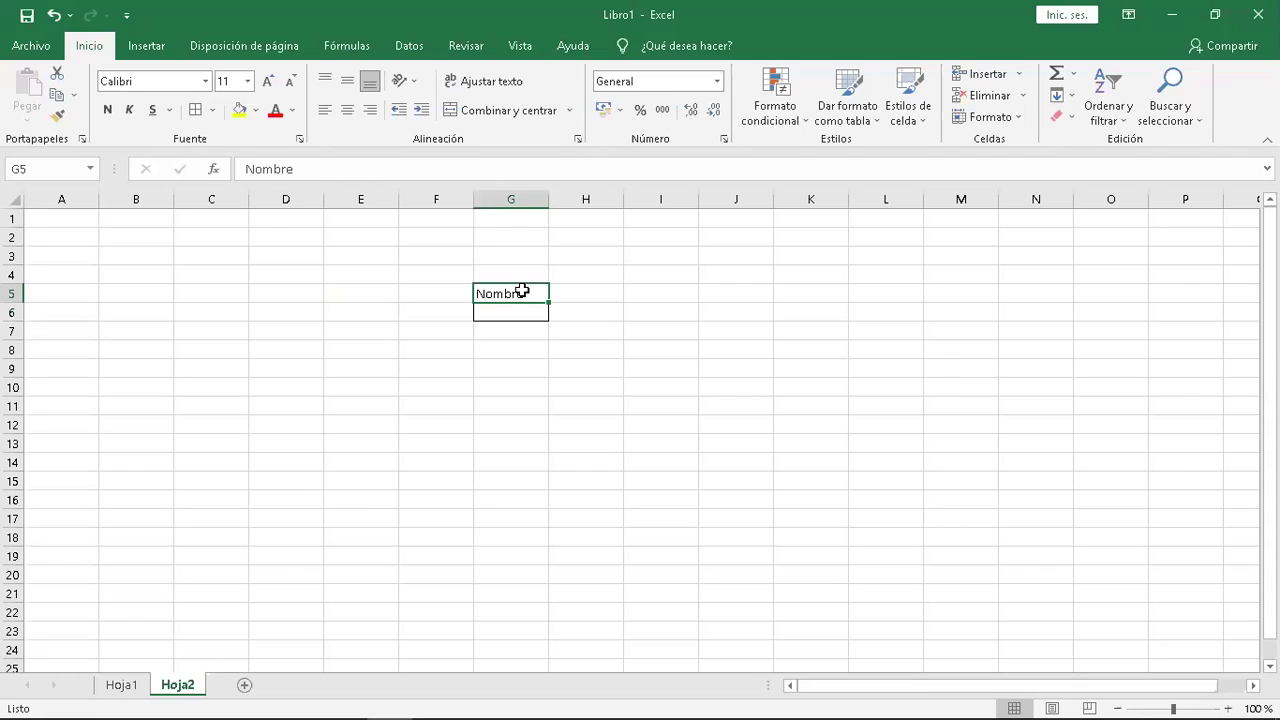
click(238, 110)
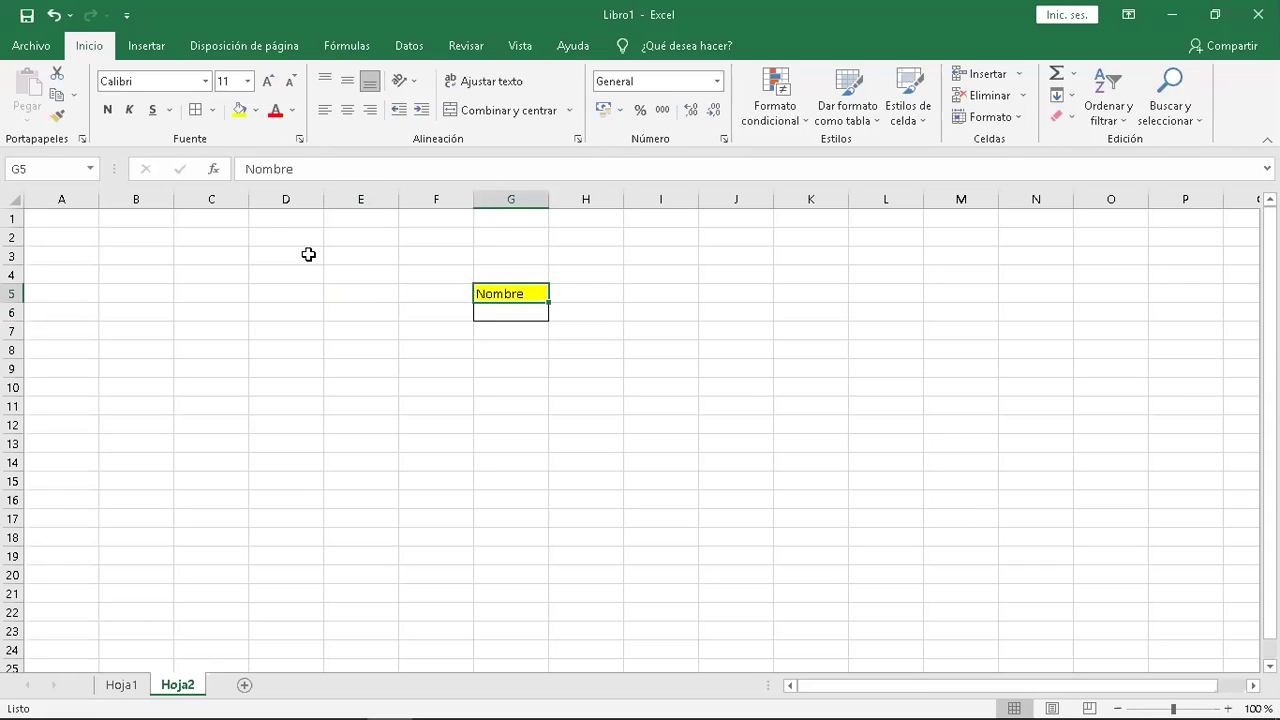
click(402, 344)
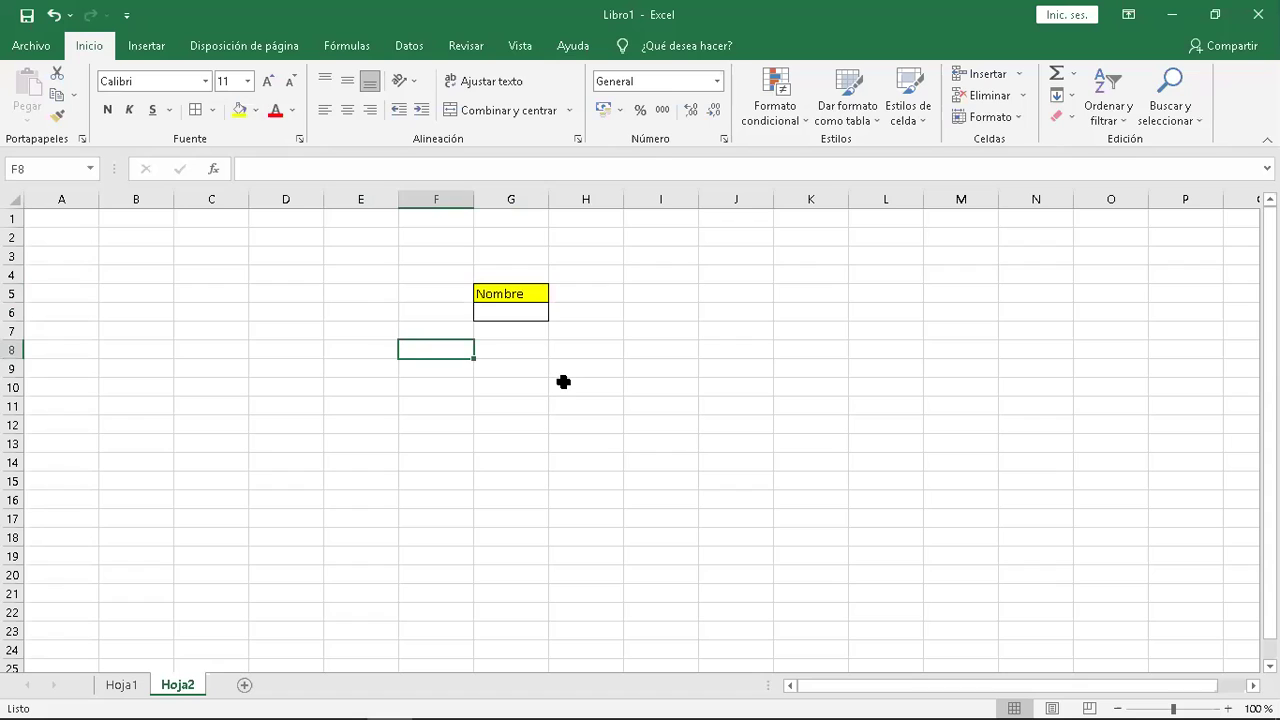
Select cell G6 on Hoja2 and review the source list of names on Hoja1 before returning to Hoja2.
click(525, 314)
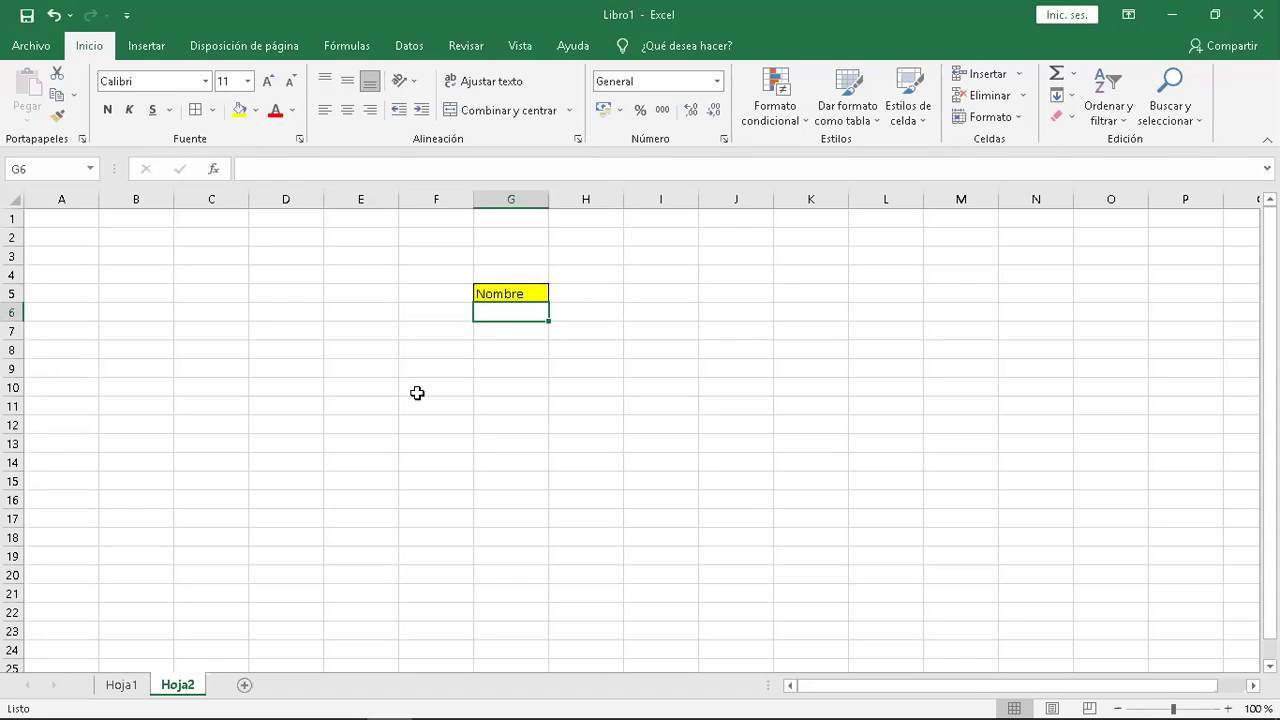
click(126, 686)
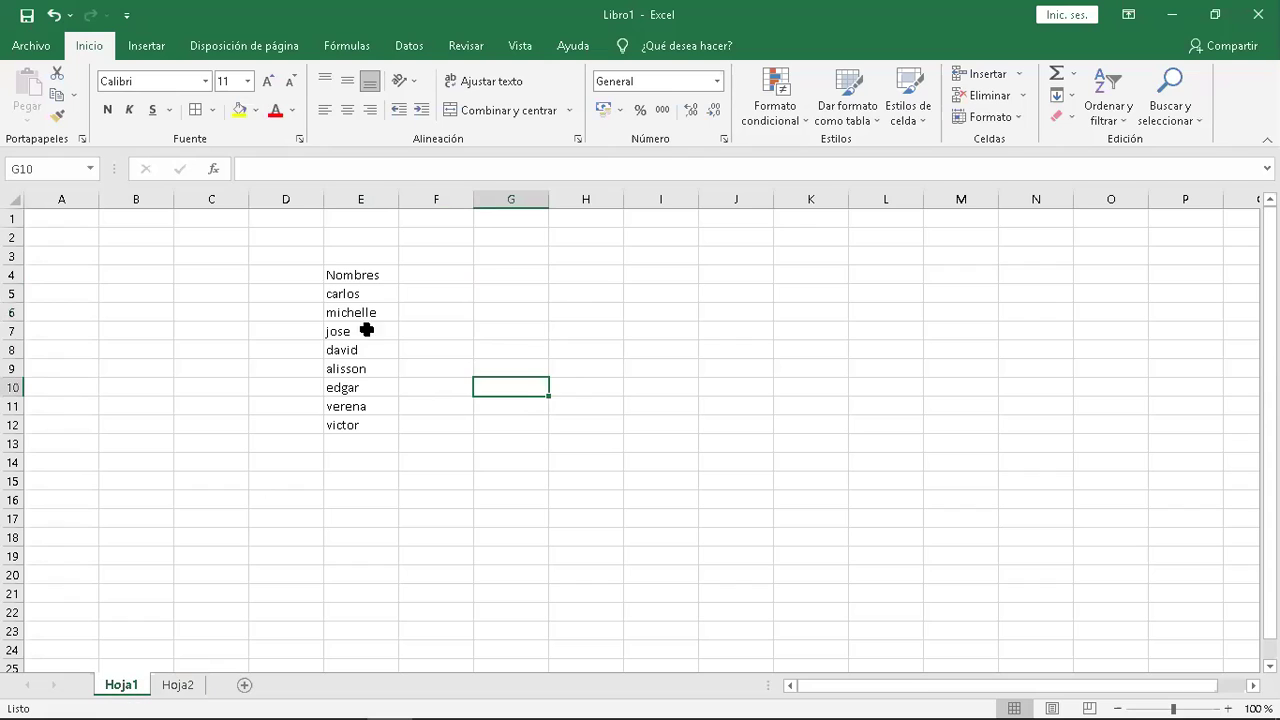
click(177, 686)
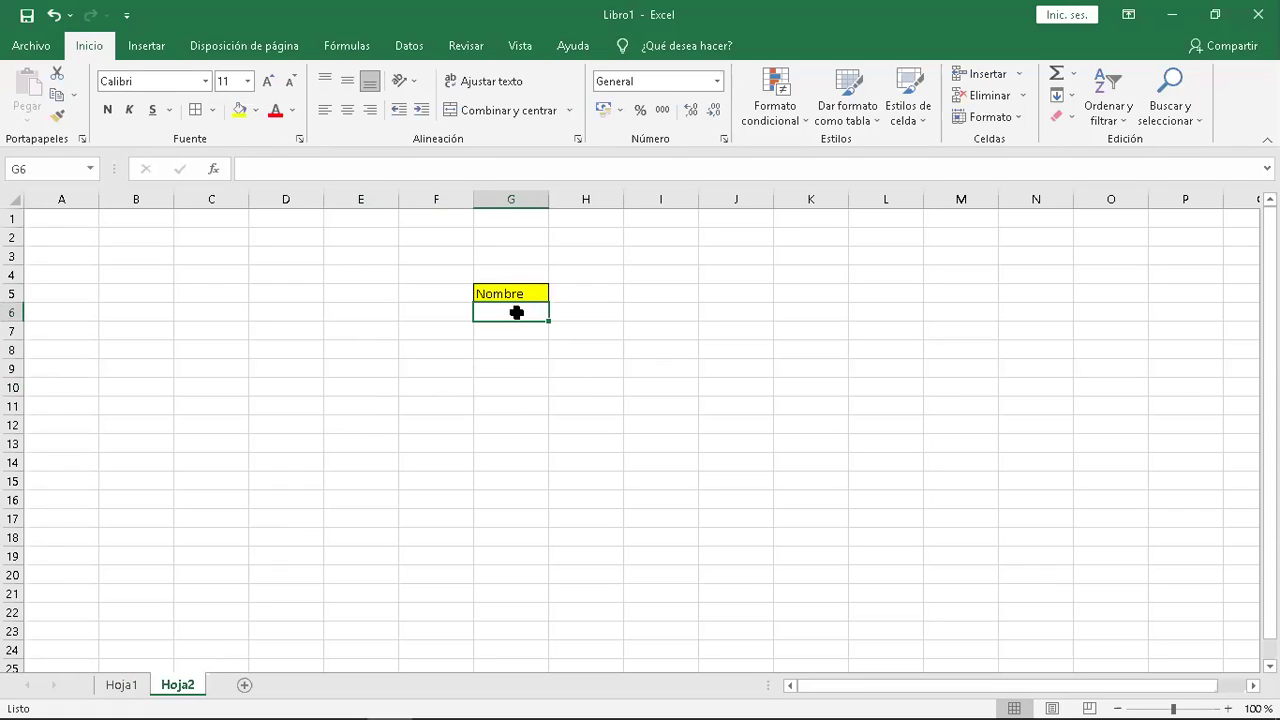
Open the data validation settings for cell G6 and move the dialog closer to the cell.
click(410, 50)
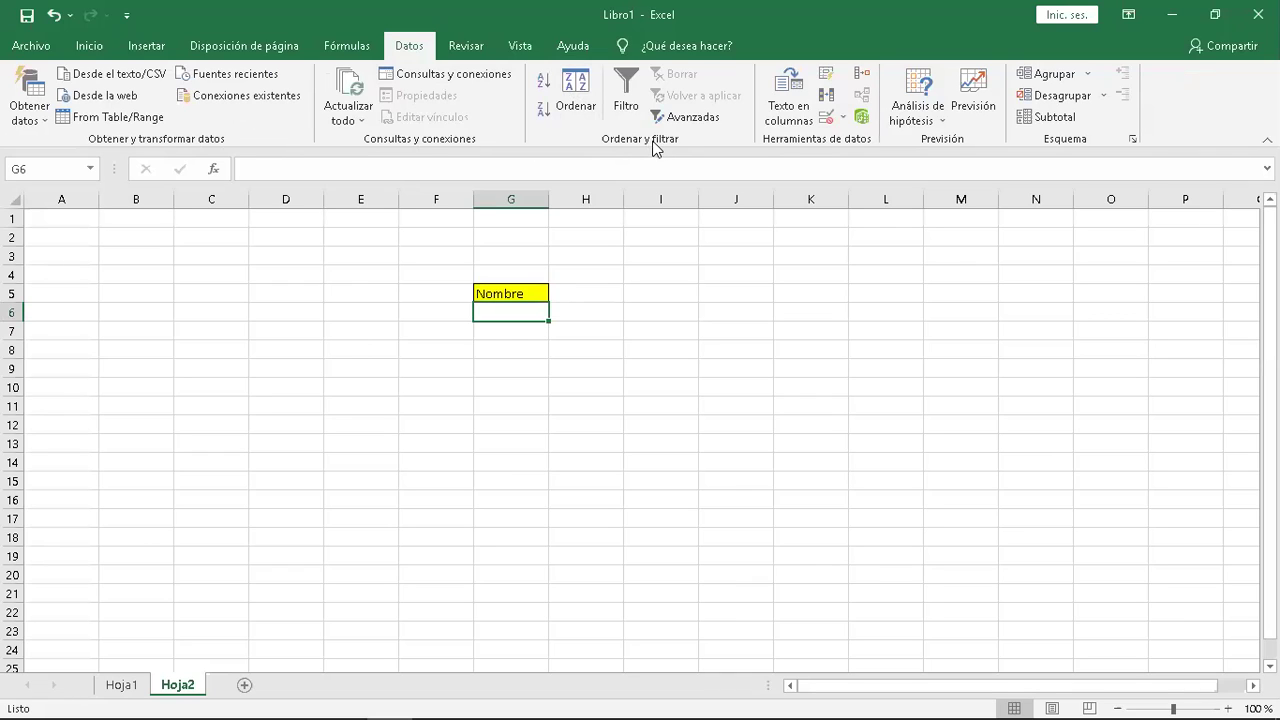
click(828, 119)
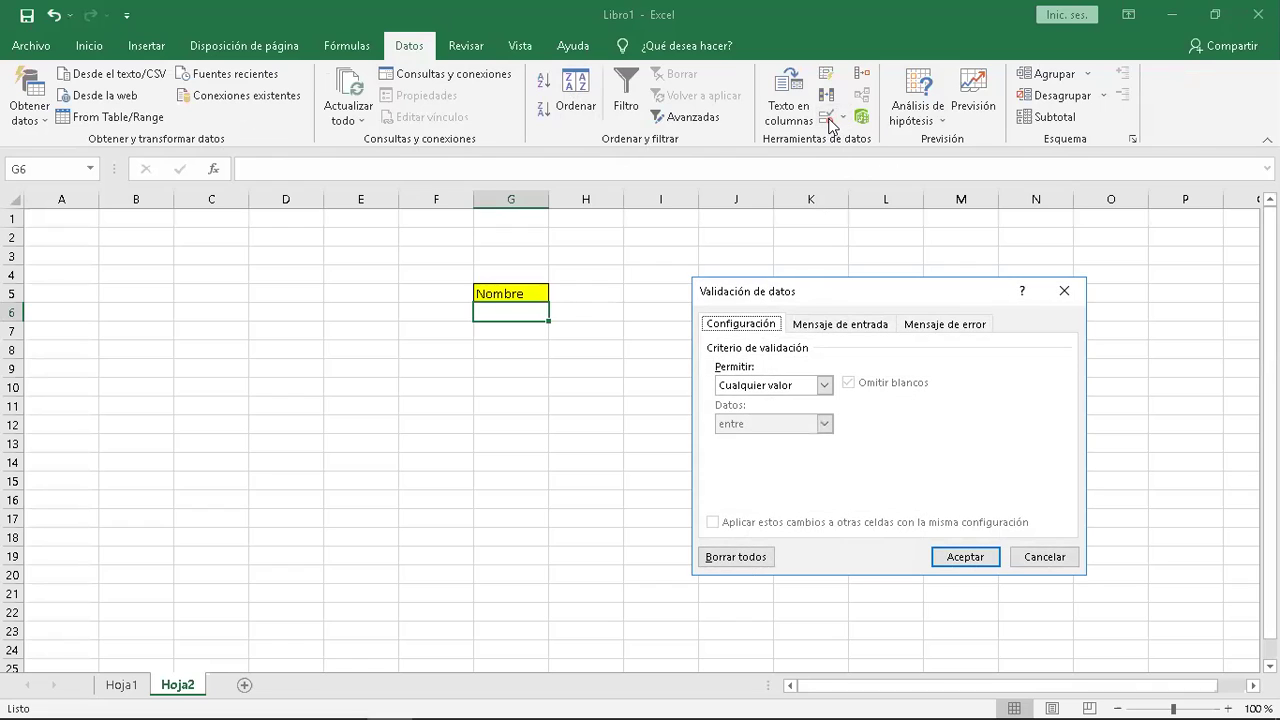
click(1066, 292)
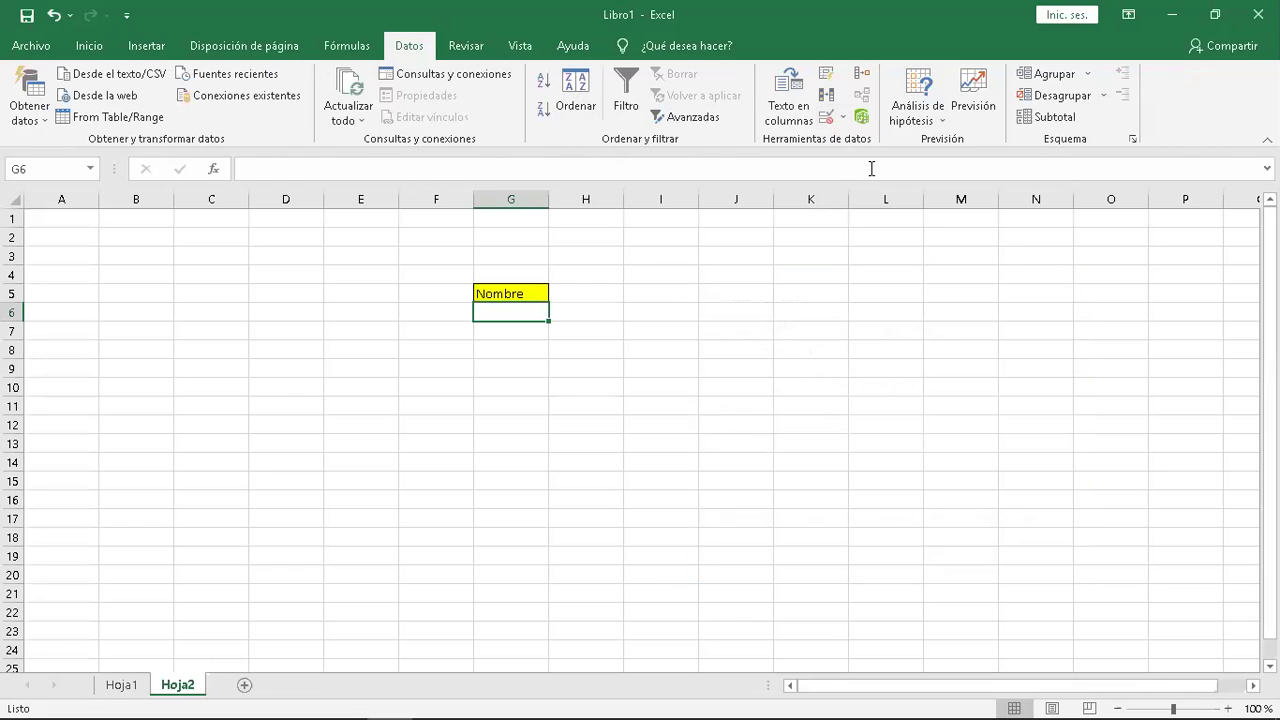
click(844, 118)
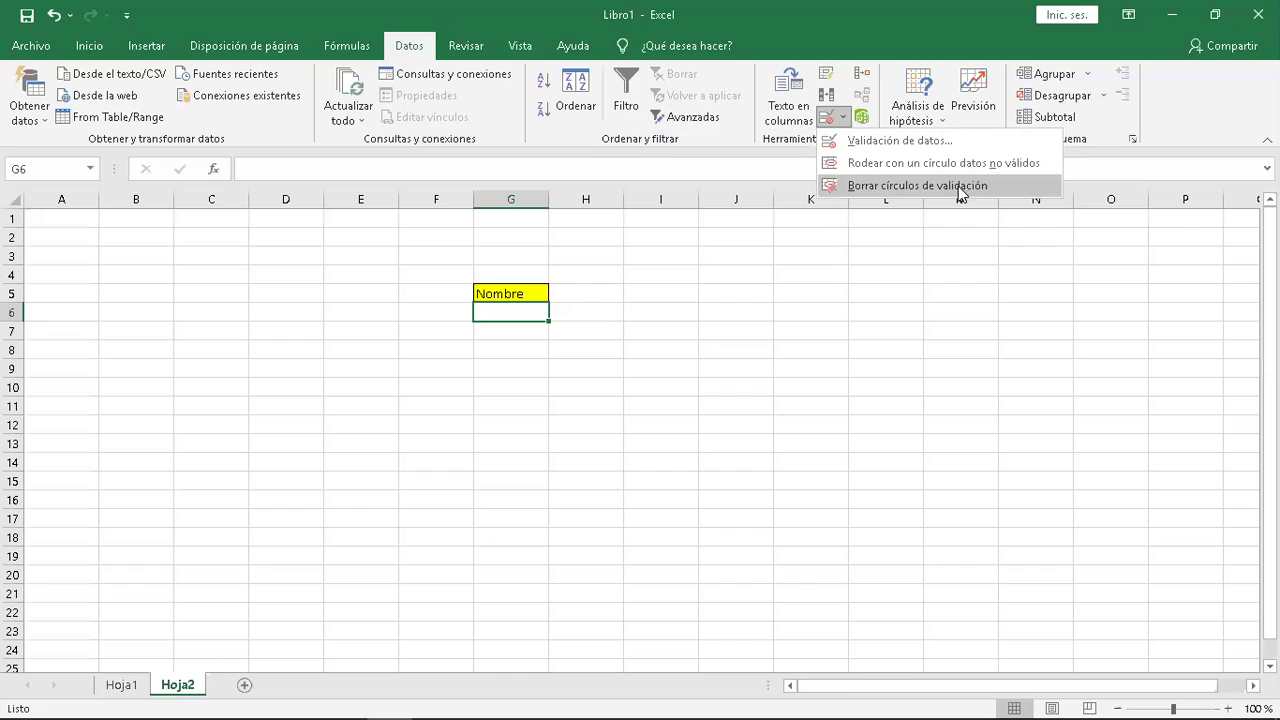
click(905, 140)
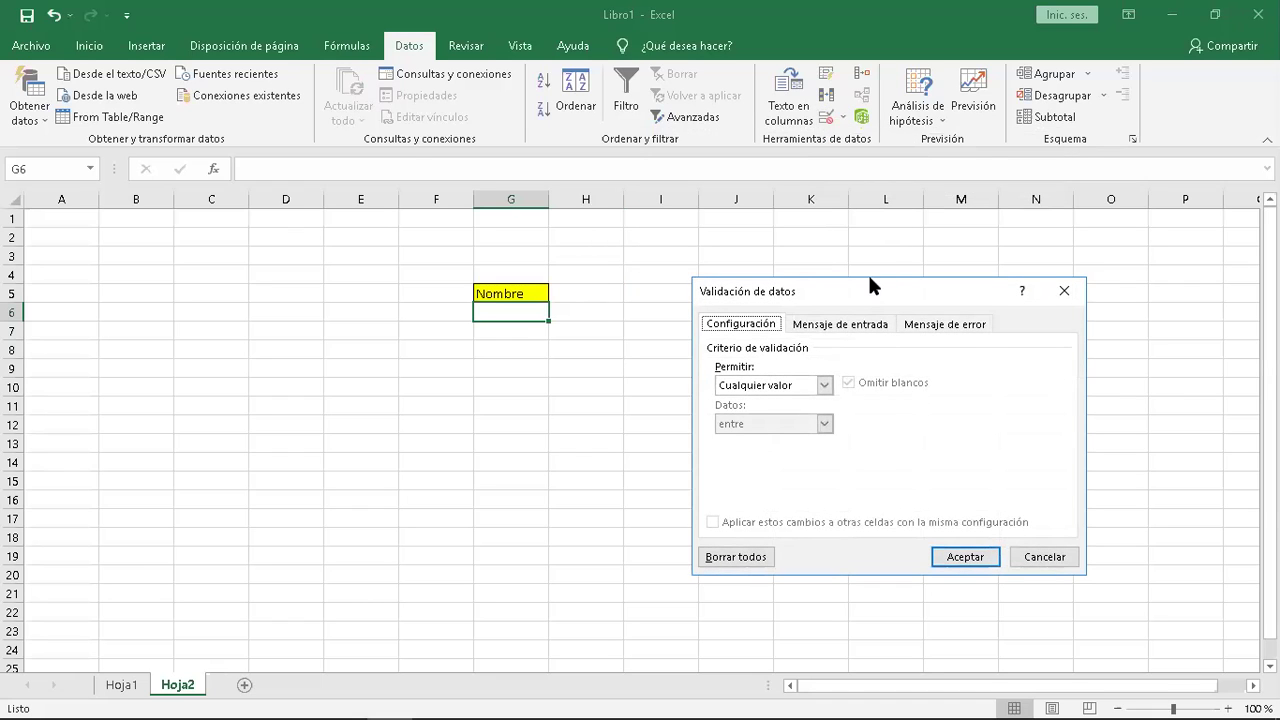
drag(879, 287, 838, 239)
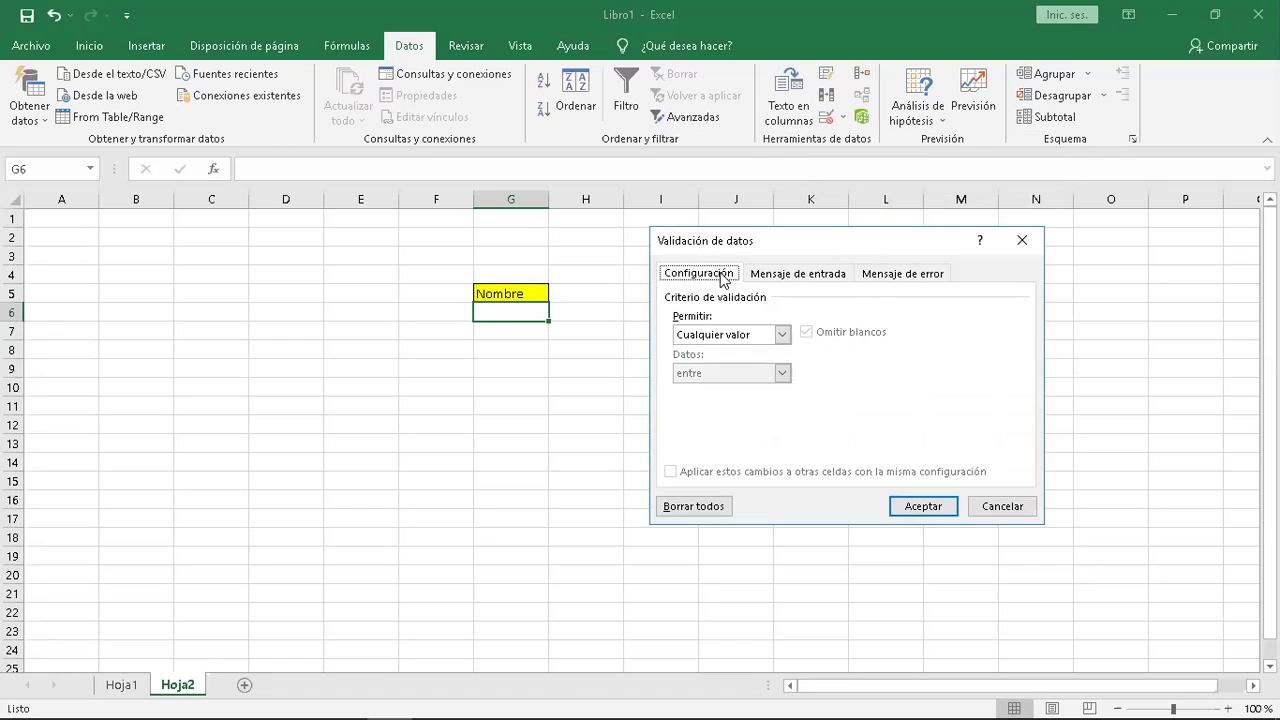
Set the validation of cell G6 to allow a Lista, using the named range facheros as its source.
click(805, 279)
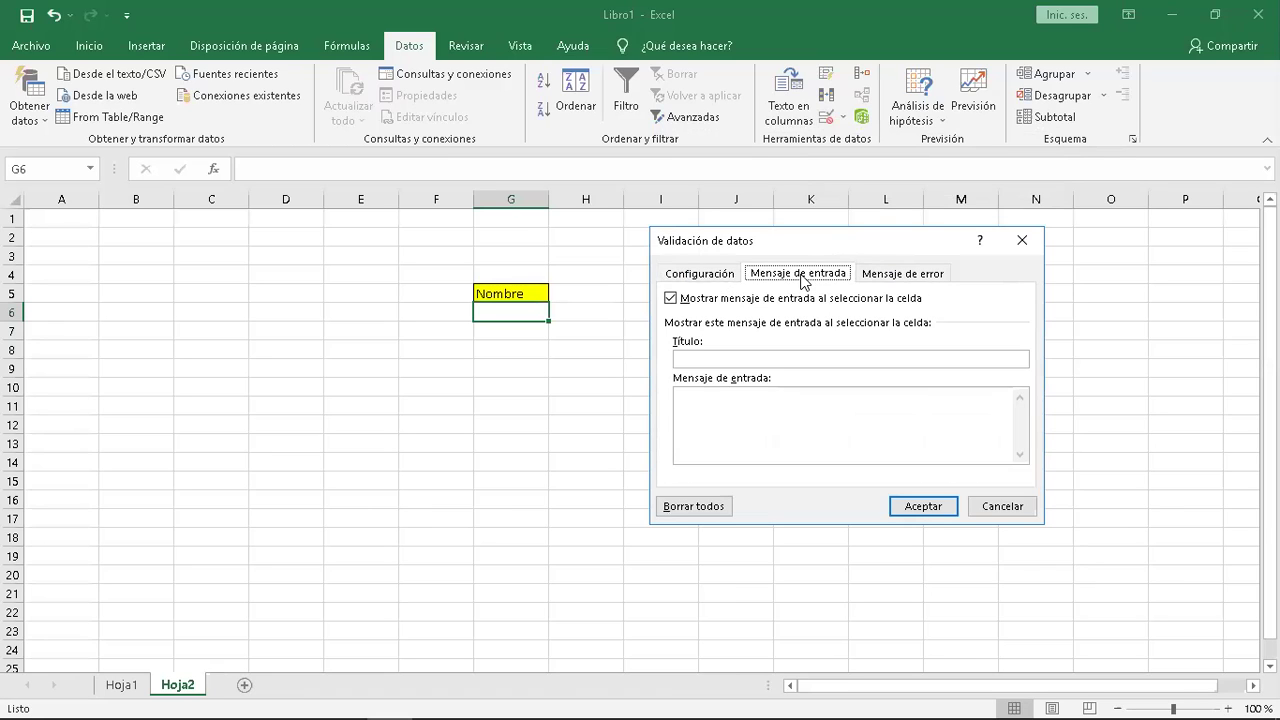
click(912, 282)
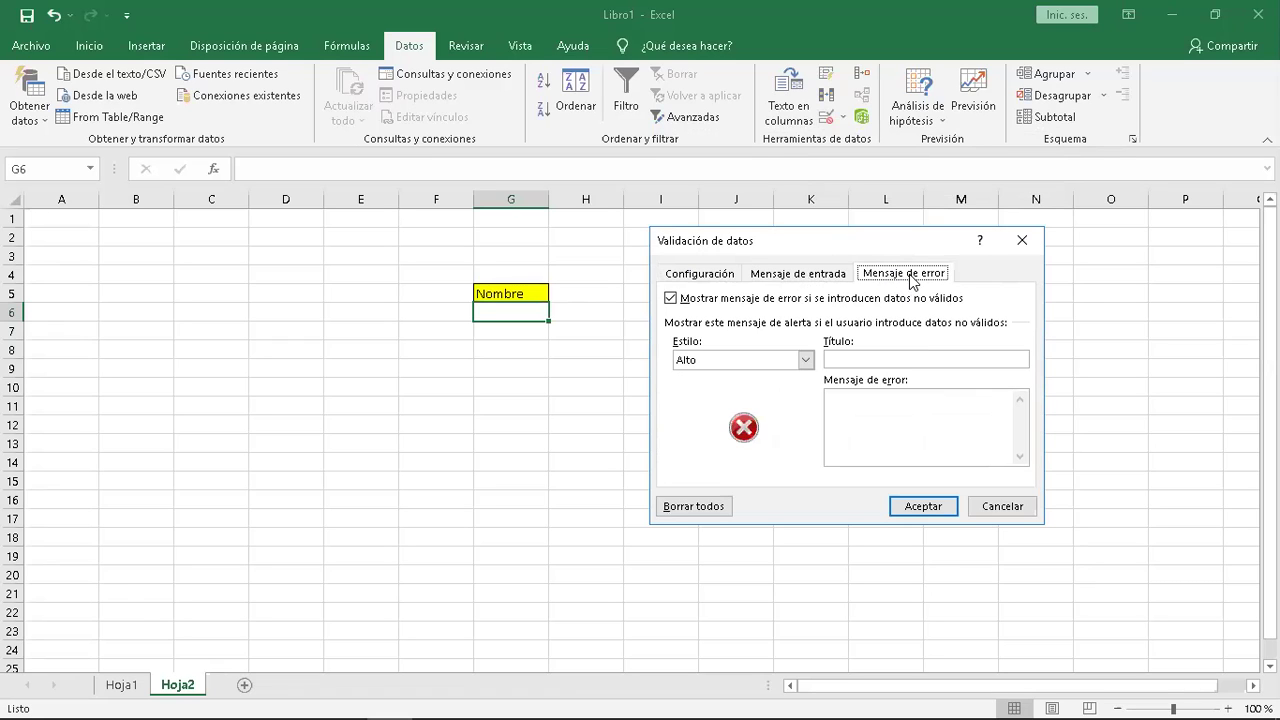
click(702, 281)
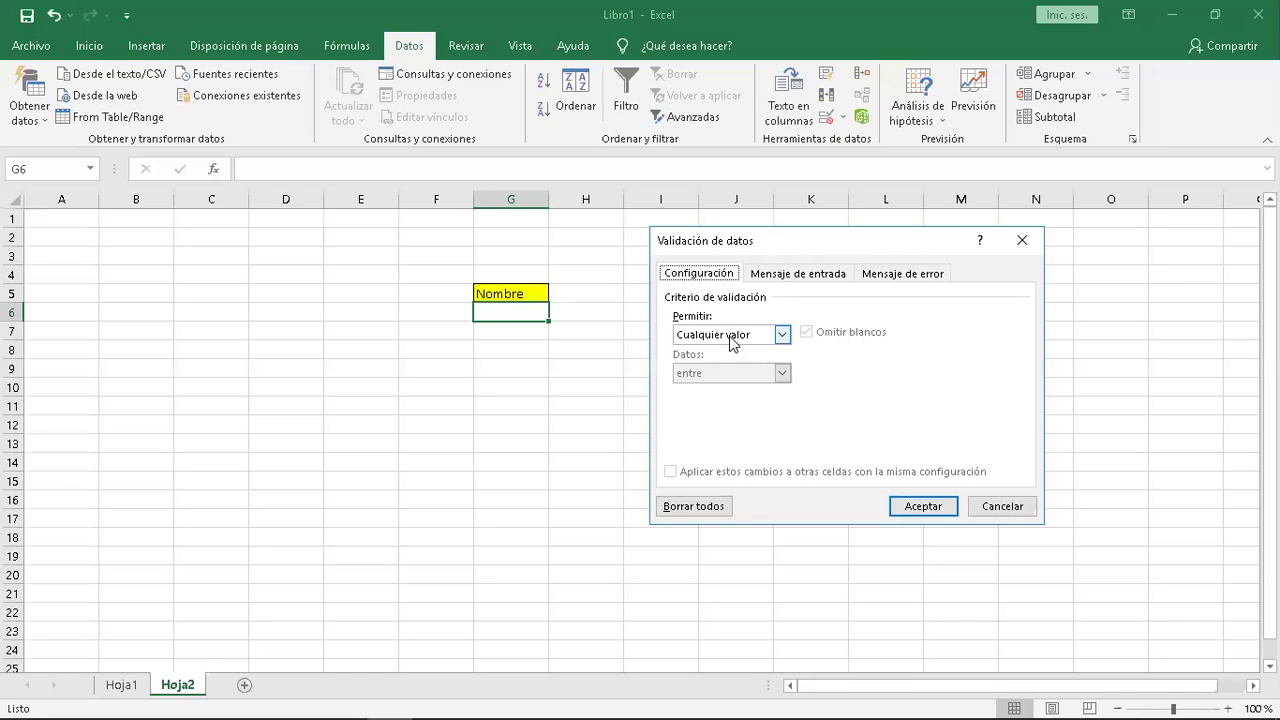
click(783, 336)
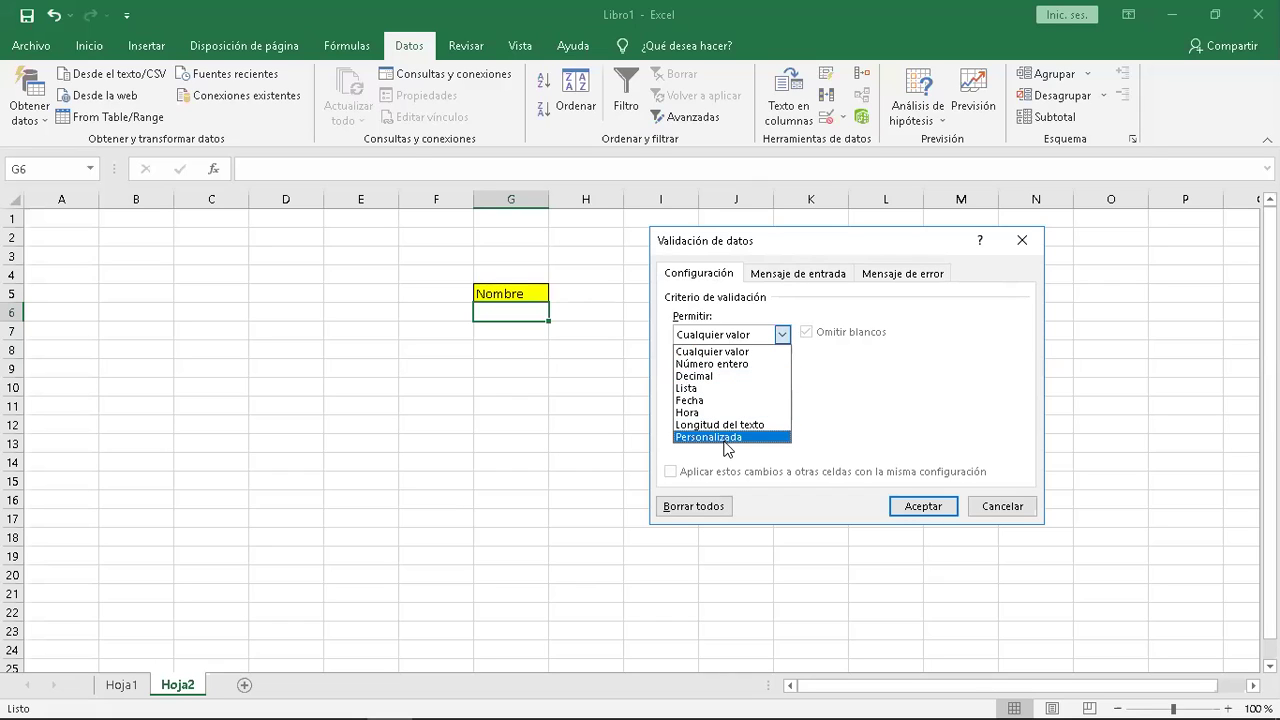
click(704, 389)
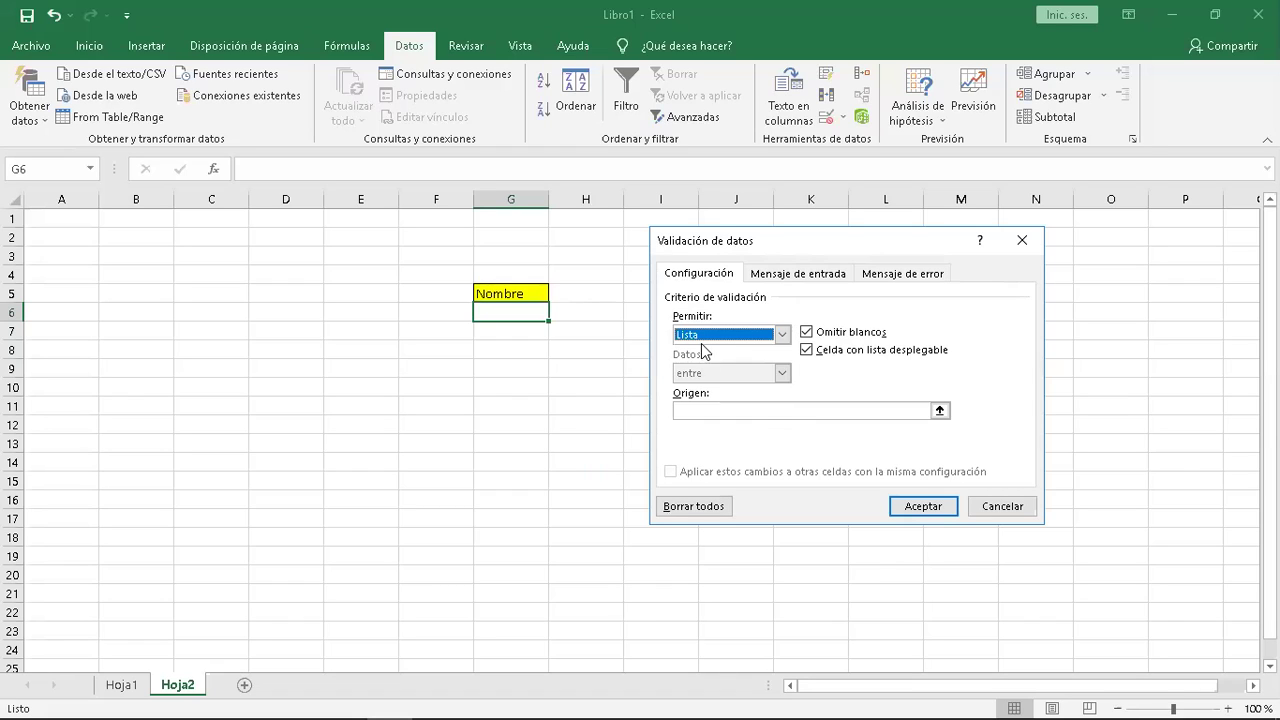
click(691, 409)
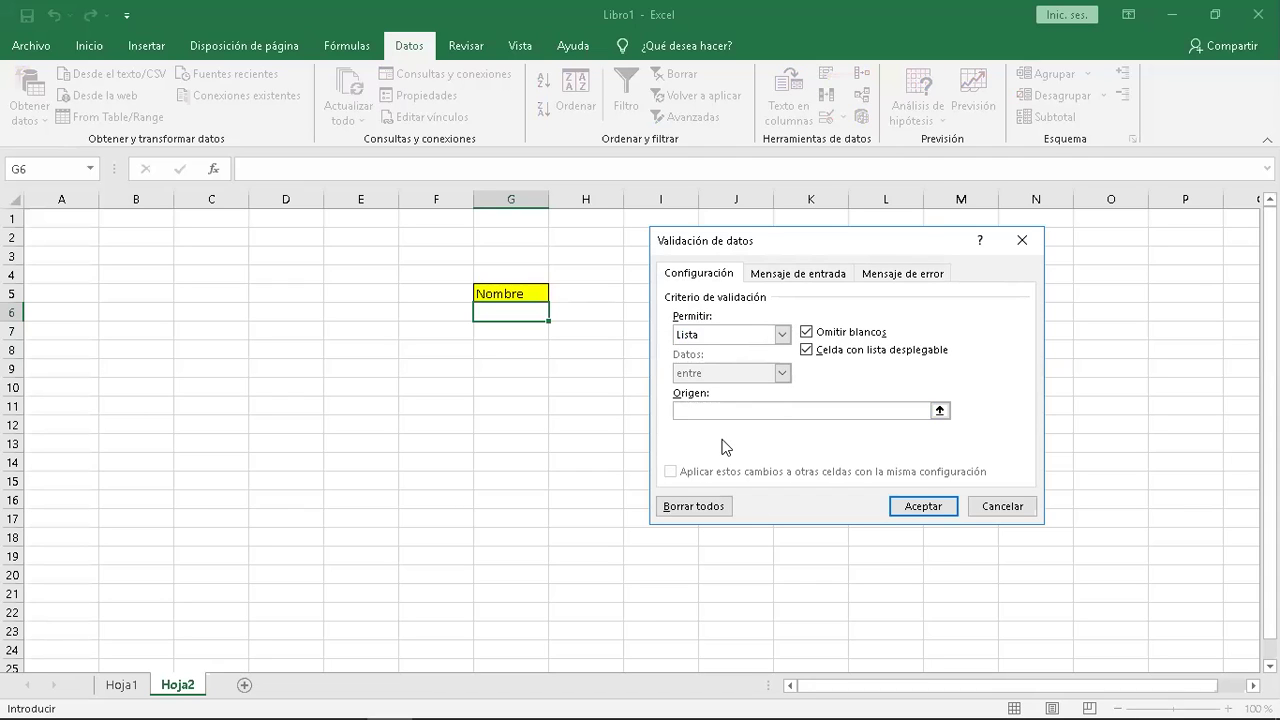
text(J)
text(facheros)
Enter the validation input message "Elija el nombre del alumno".
click(798, 276)
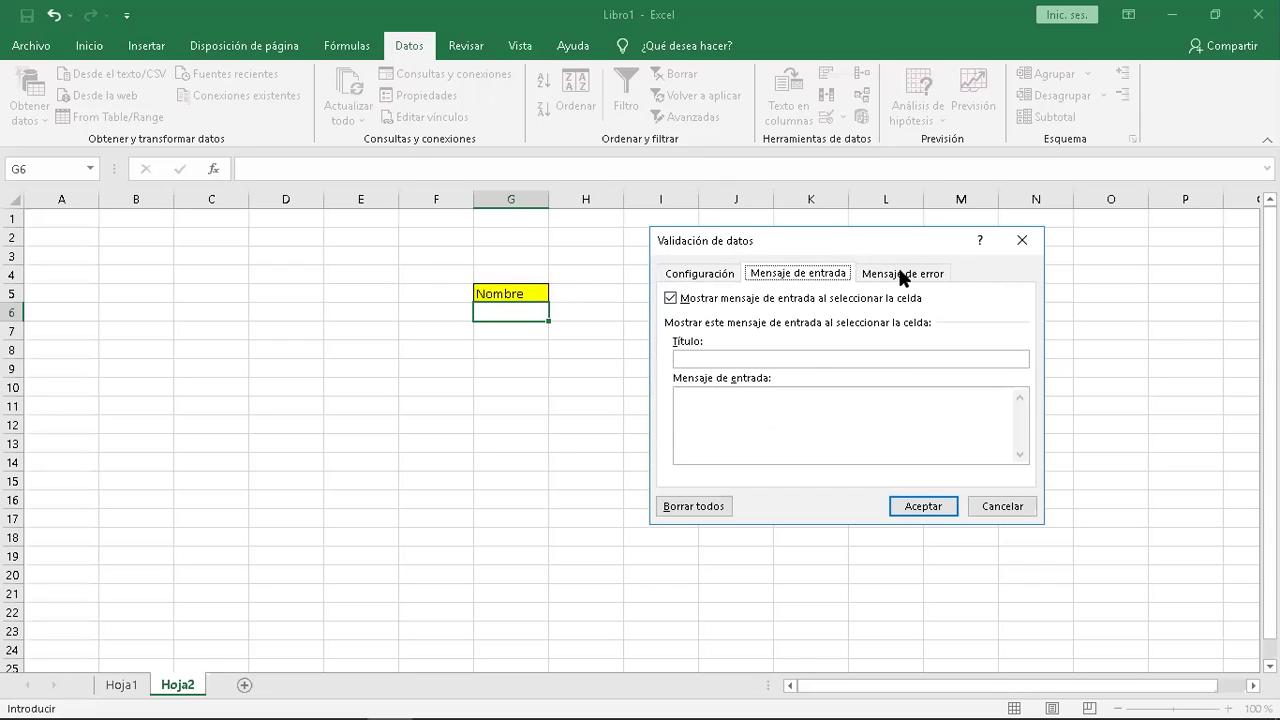
click(902, 277)
click(785, 280)
click(738, 427)
text(Eliga )
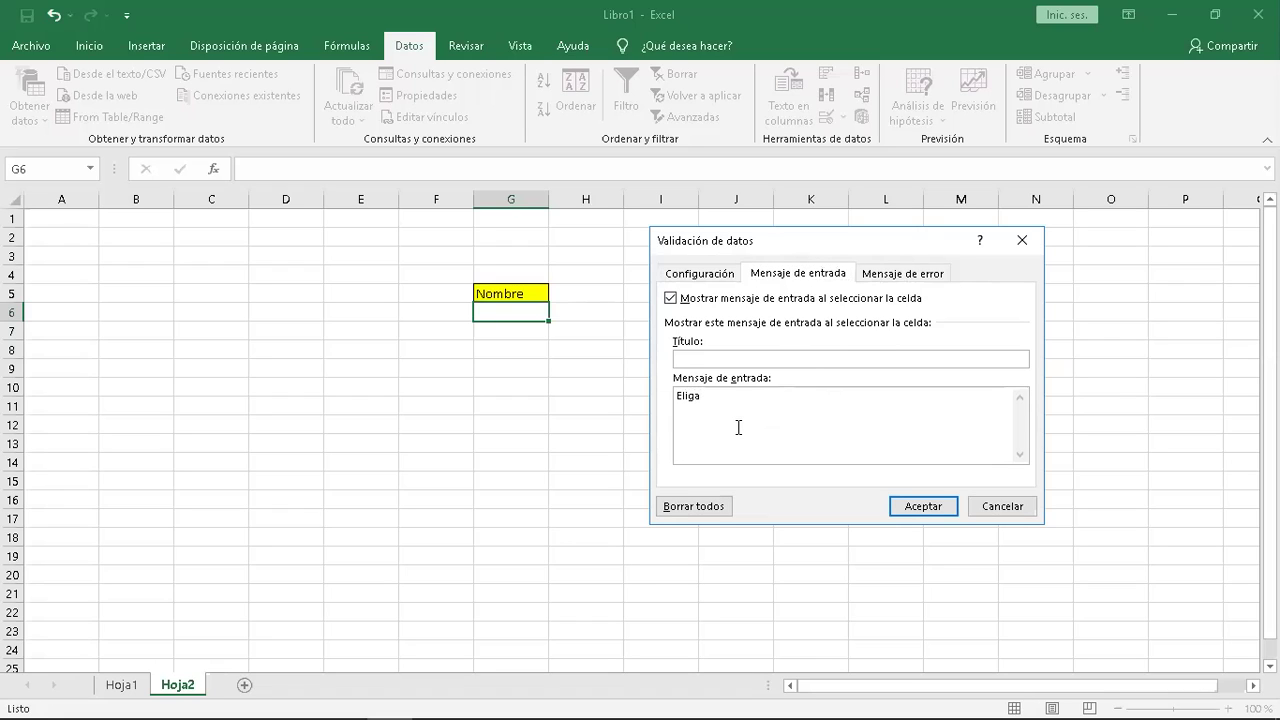
text(el nombre del alumno)
click(697, 400)
key(BackSpace)
text(j)
key(End)
key(BackSpace)
text(j)
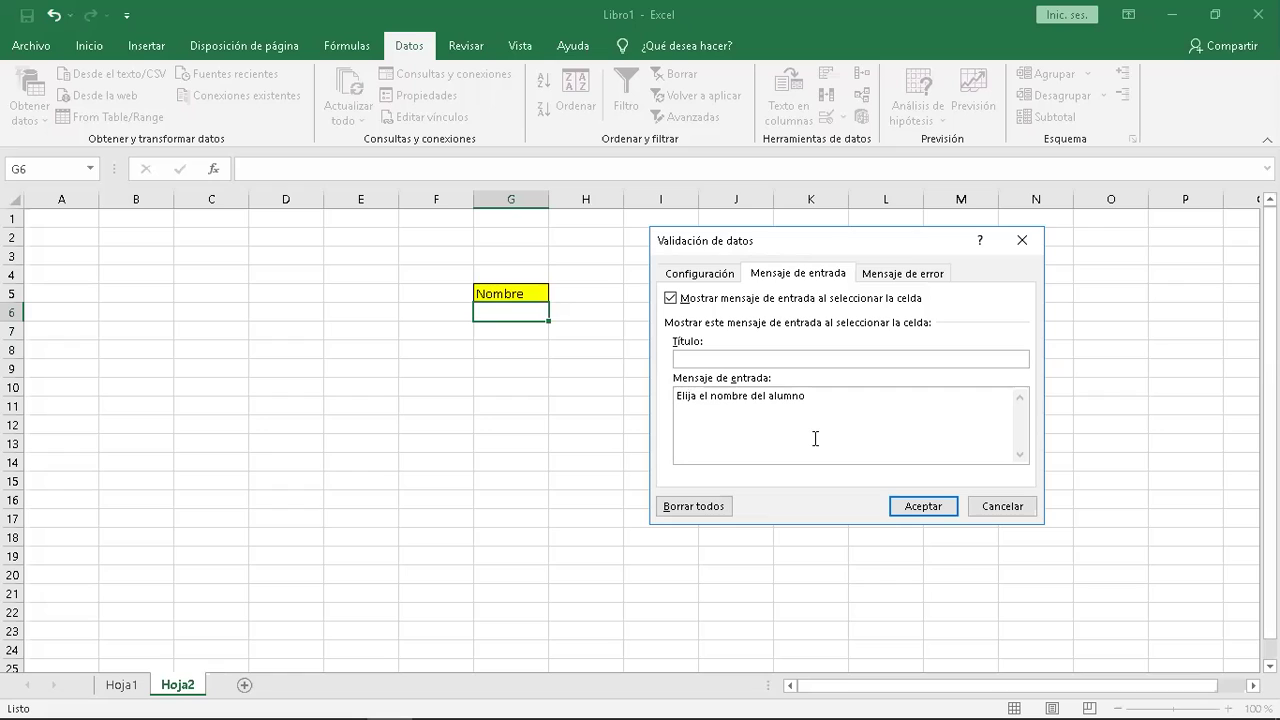
Replace the first word of the input message with "coloque".
key(BackSpace)
key(BackSpace)
key(BackSpace)
key(BackSpace)
key(BackSpace)
text(coloque)
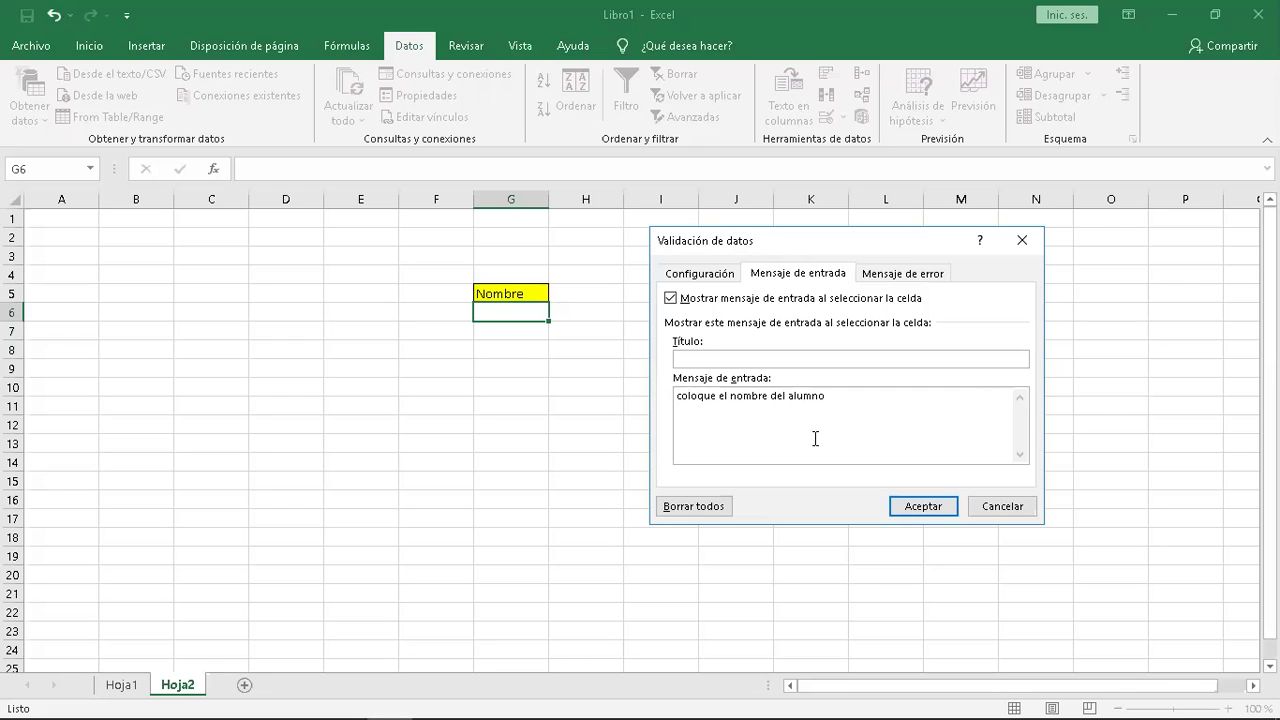
Set the error message to "el alumno no existe o no es parte del colegio" and apply the validation.
click(908, 282)
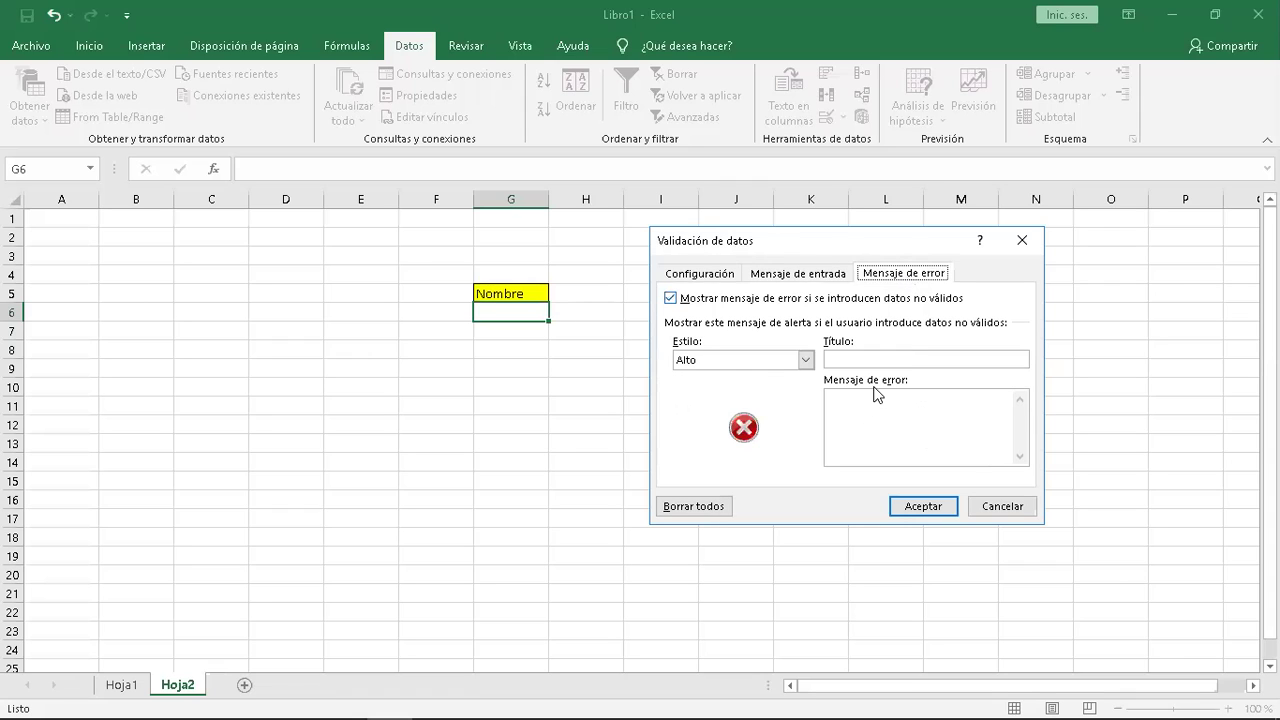
click(864, 418)
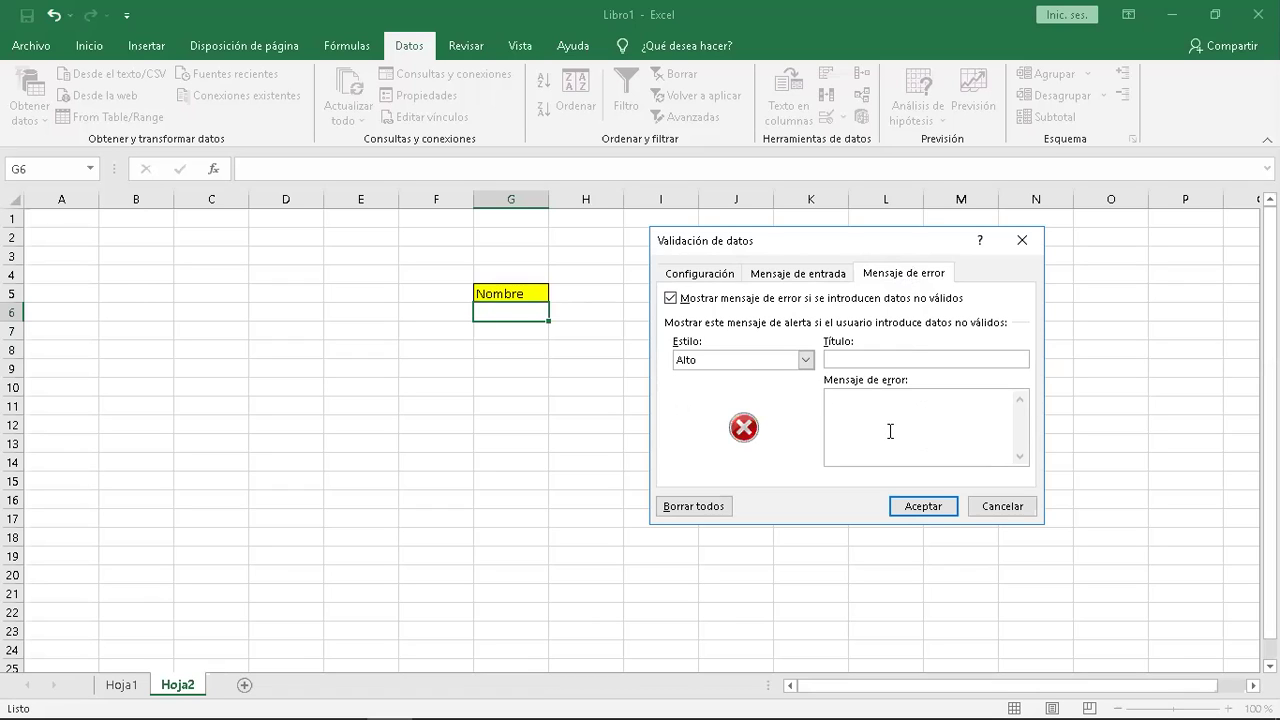
text(el alumno no existe o no es parte del colegio)
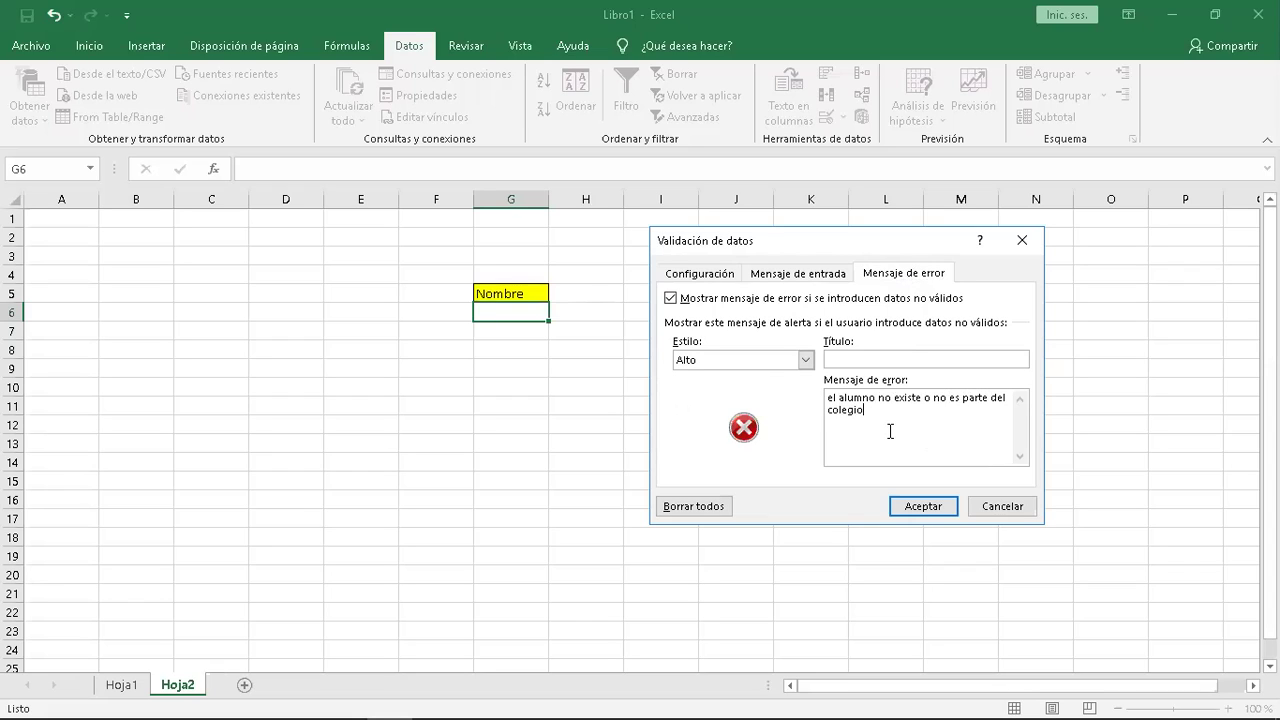
click(923, 507)
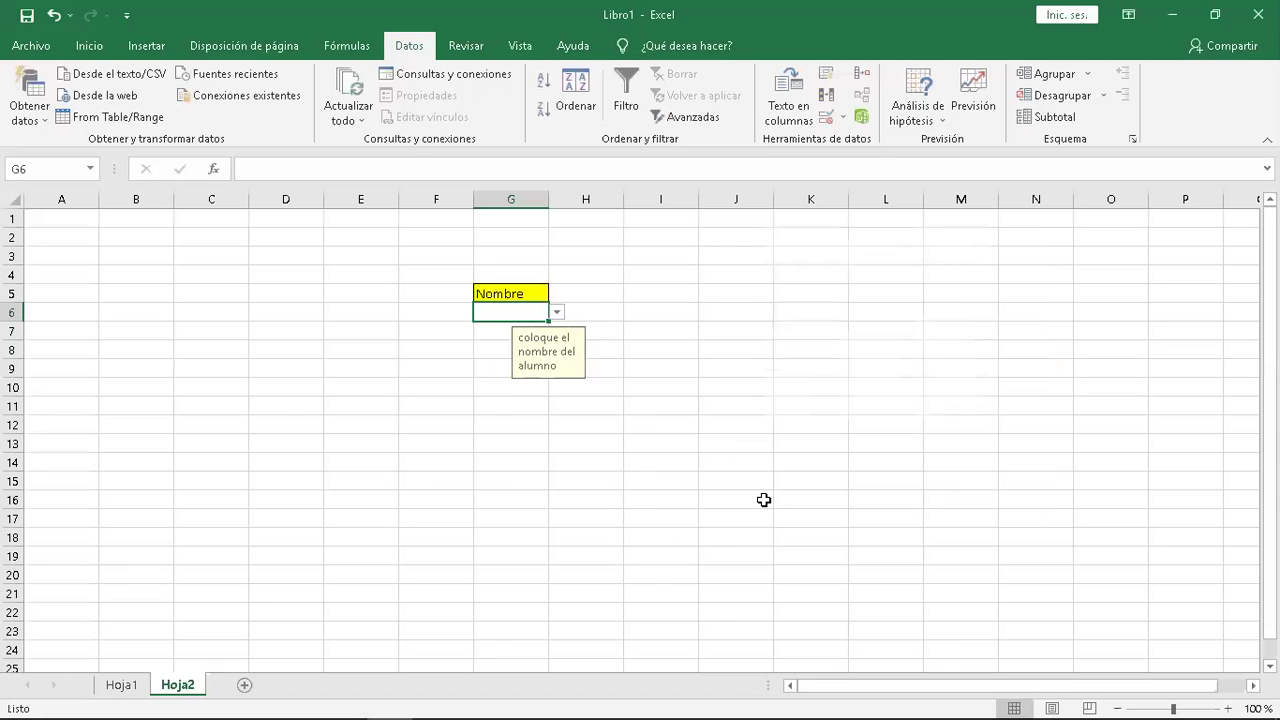
Check the input message of cell G6 by selecting other cells and returning to it.
click(212, 338)
click(191, 256)
click(120, 323)
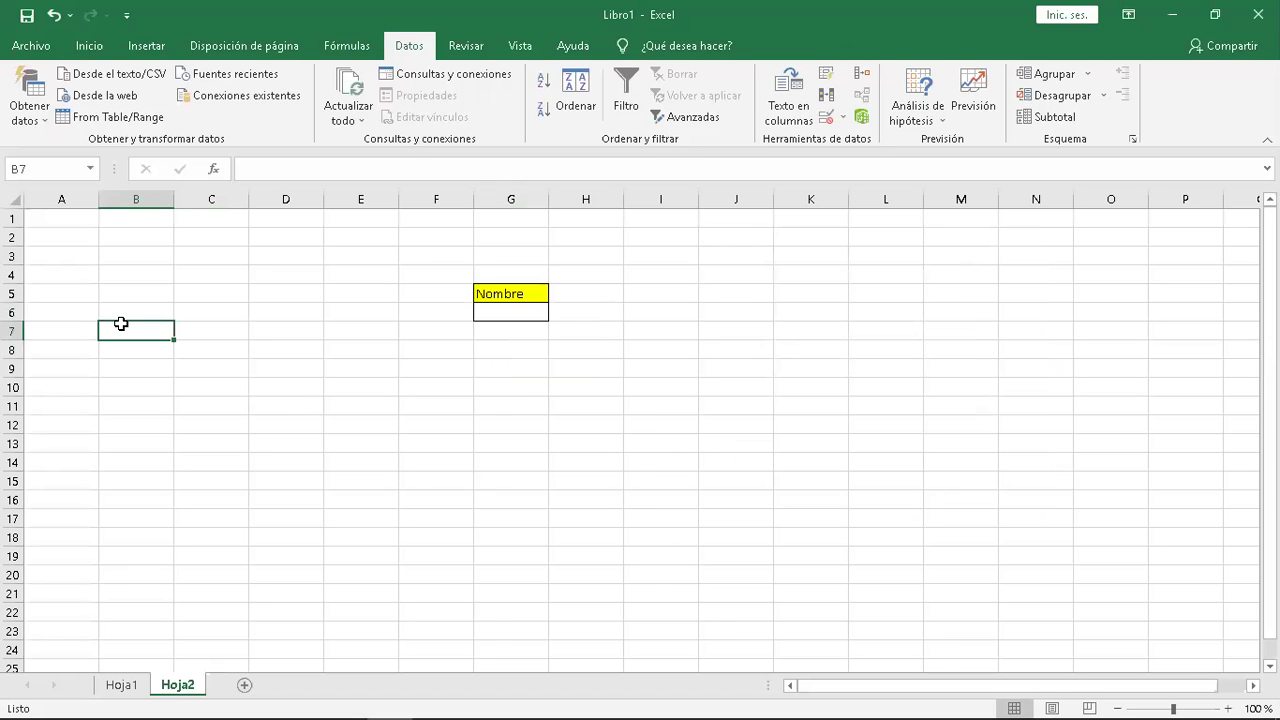
click(1024, 350)
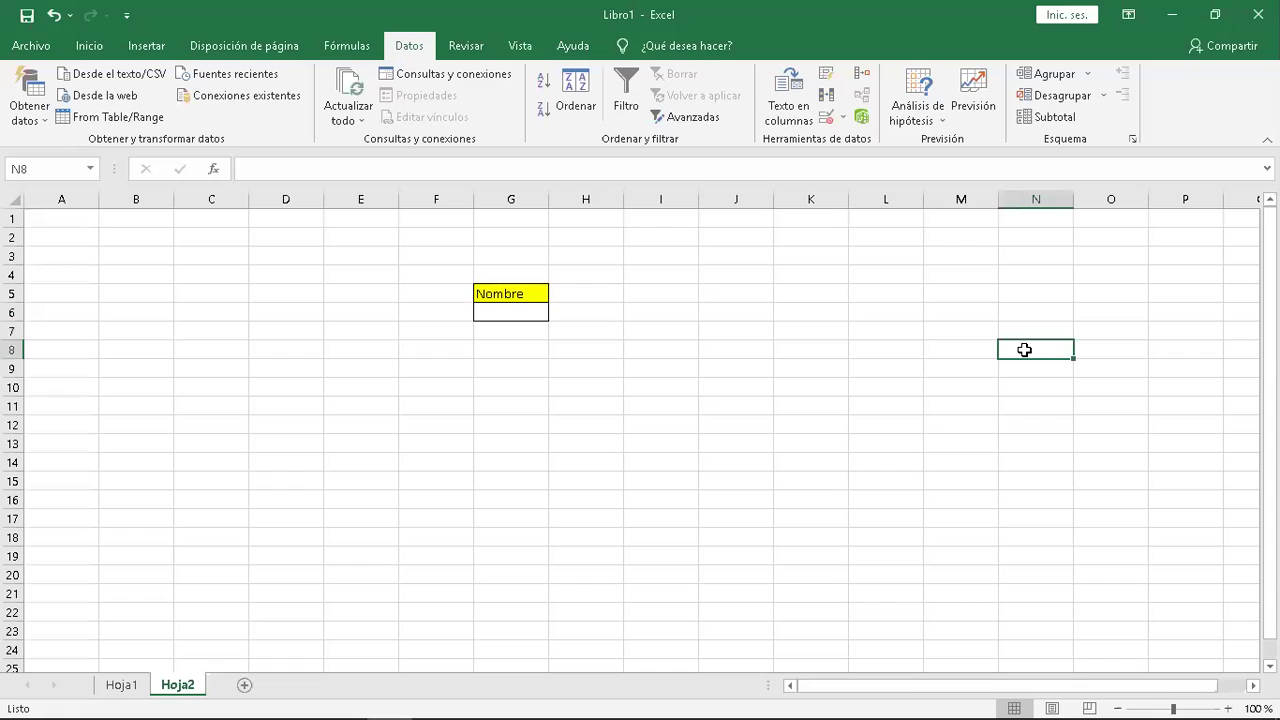
click(523, 311)
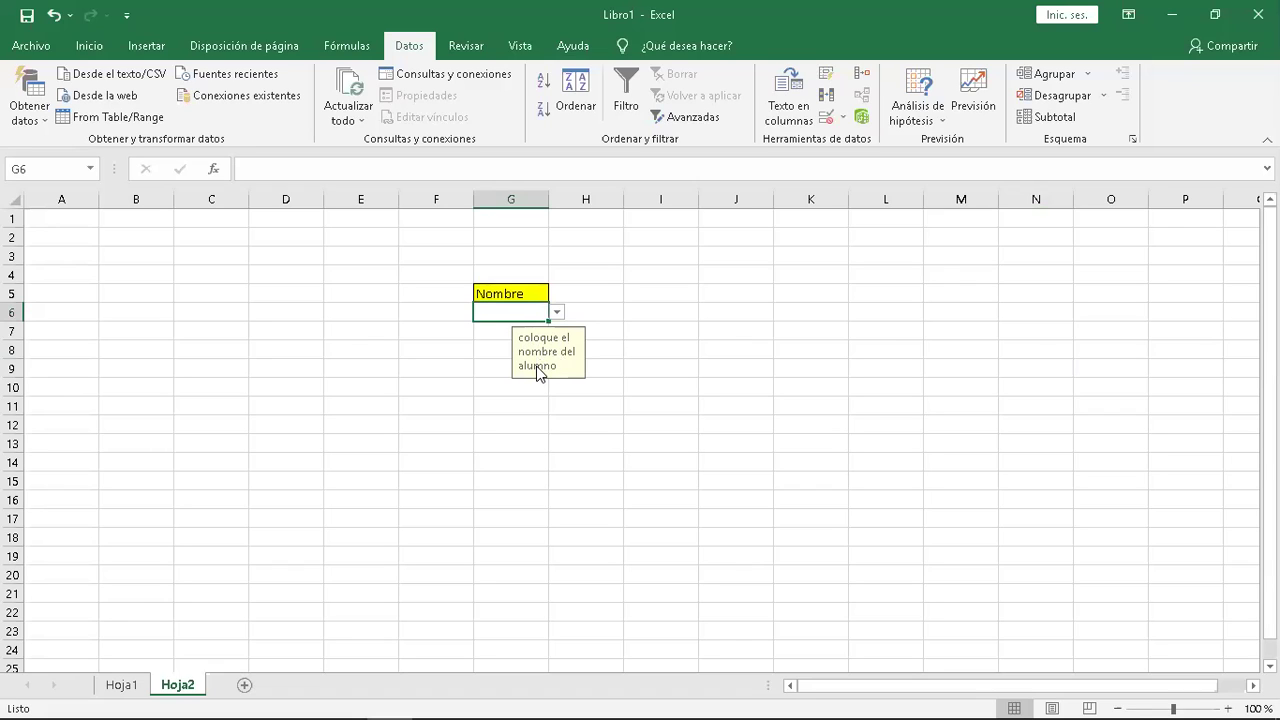
Test cell G6 by choosing the seventh, eighth and third listed names and entering the first one manually.
click(557, 313)
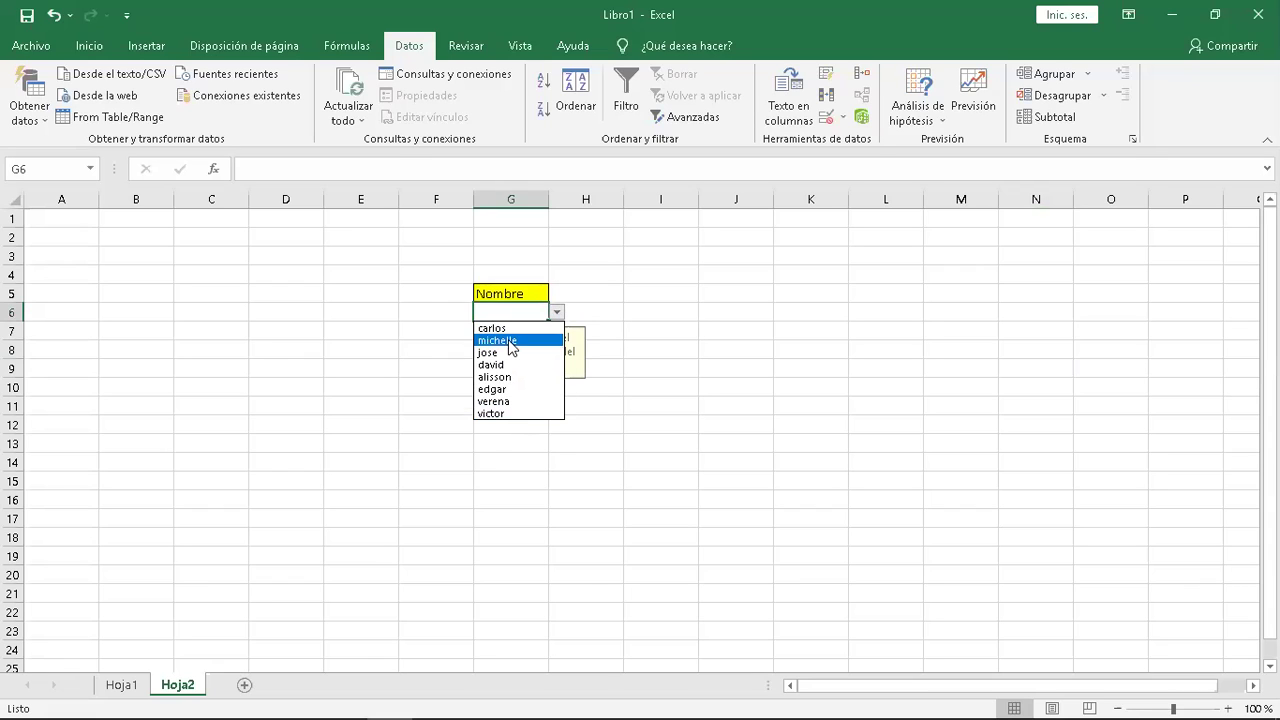
click(510, 402)
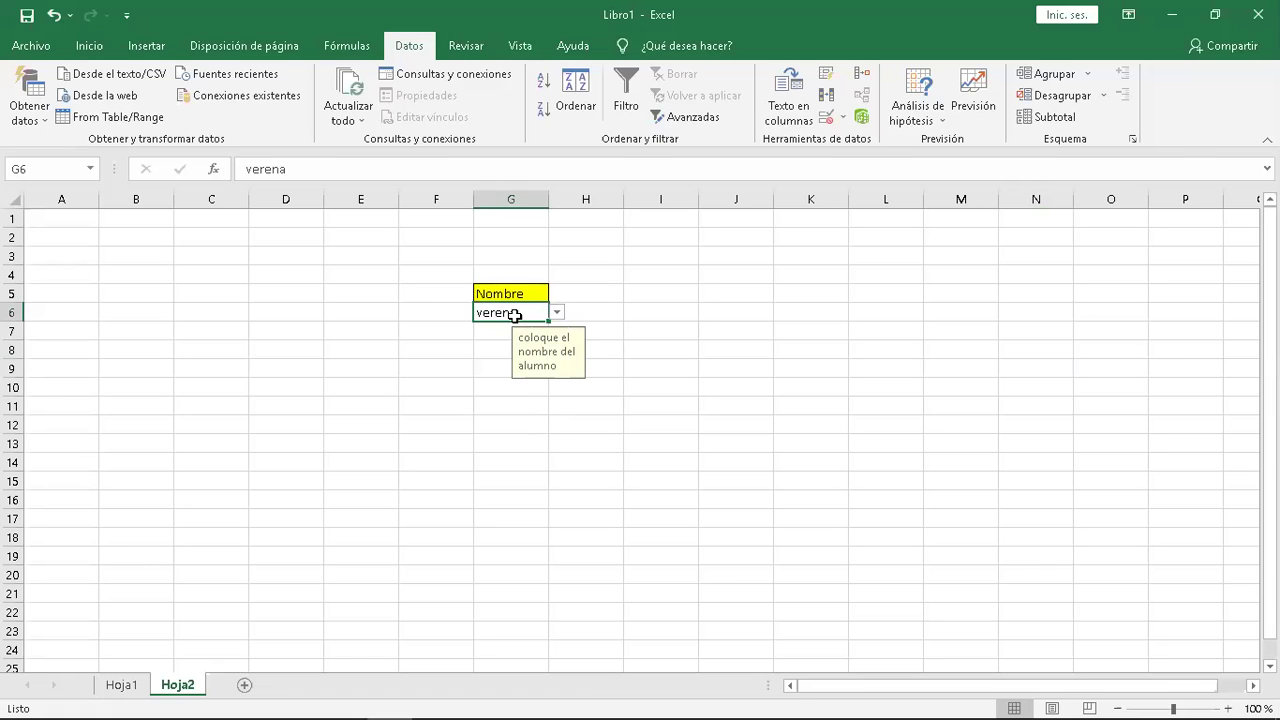
click(557, 313)
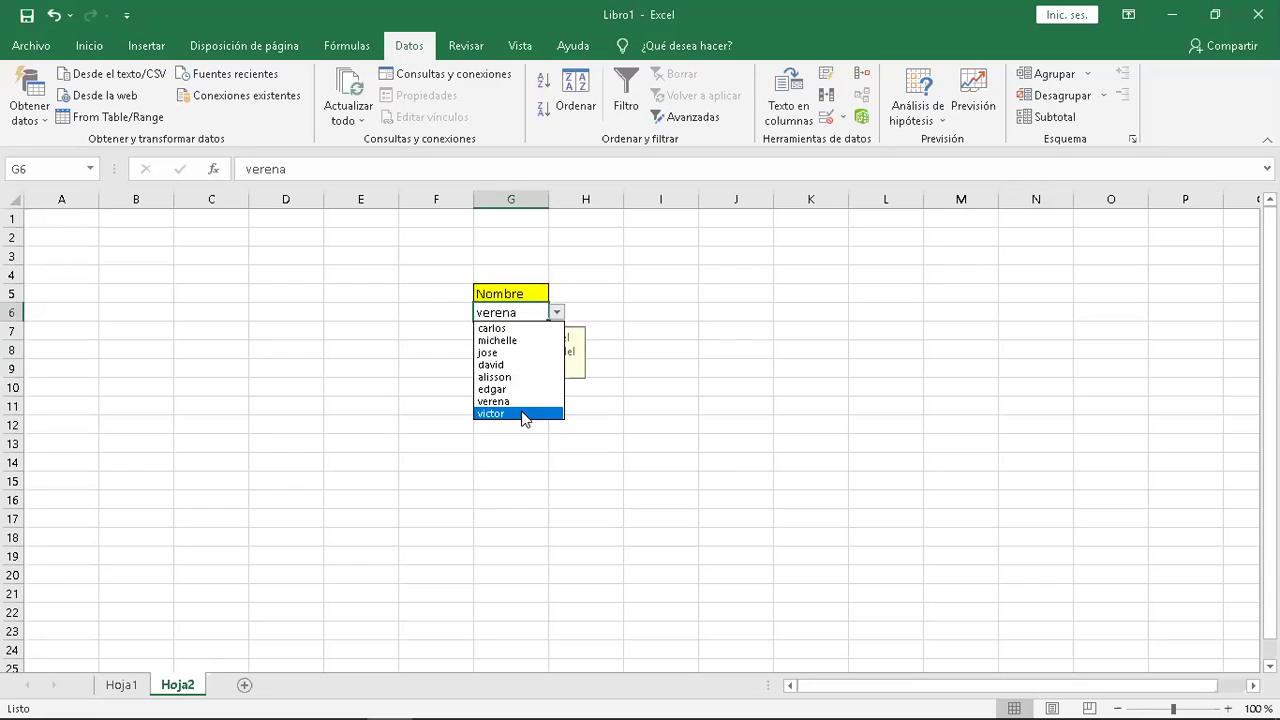
click(526, 416)
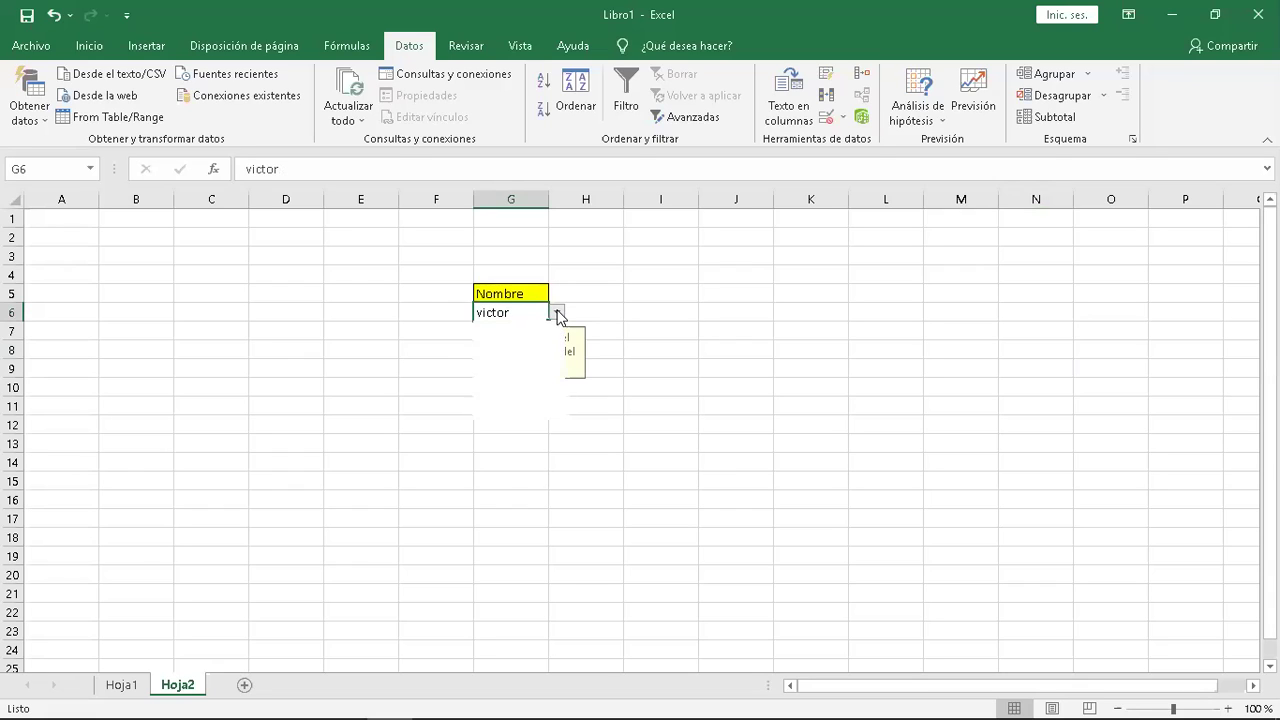
click(557, 313)
click(500, 353)
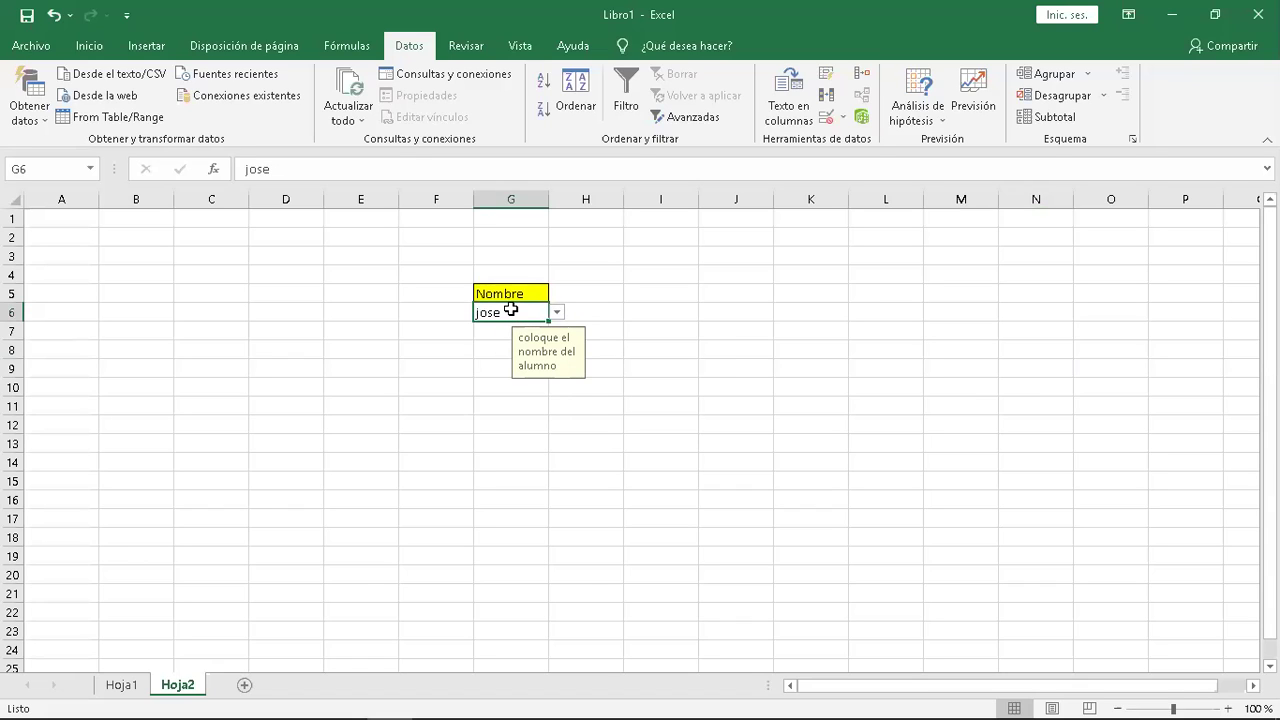
text(carlos)
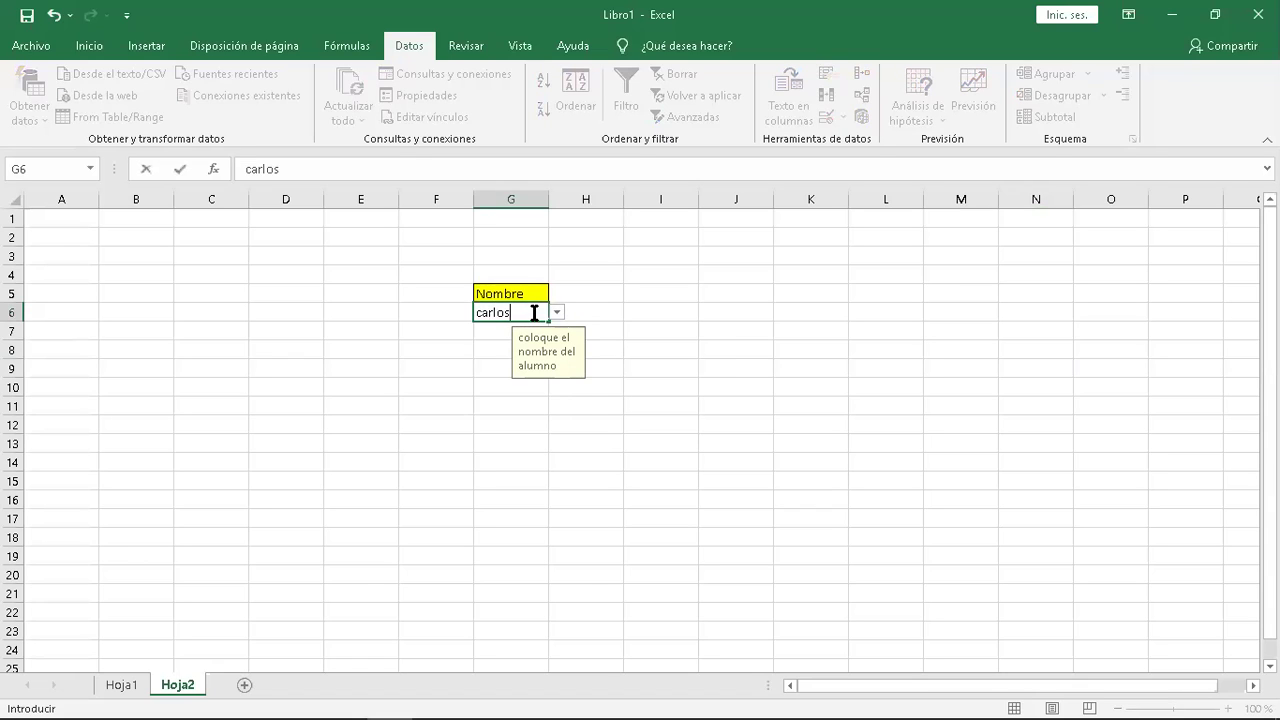
key(Return)
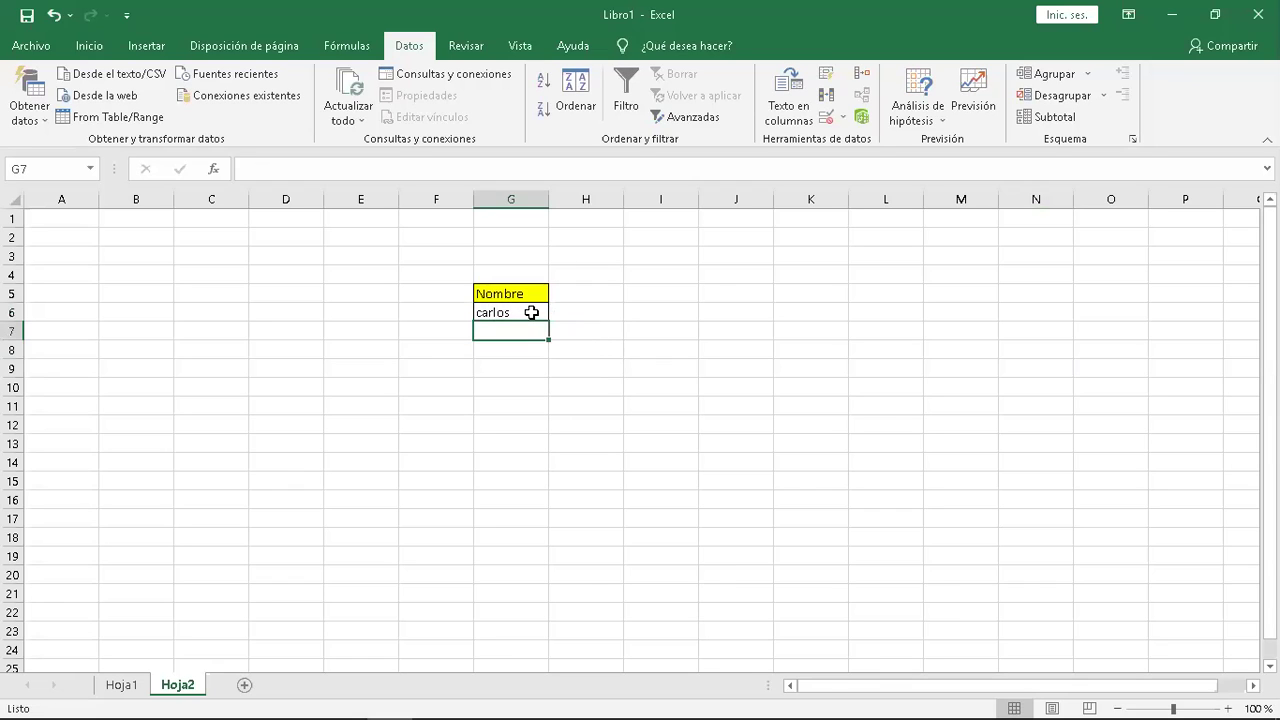
Try to enter a name that is not in the source list in cell G6, and cancel the entry.
click(531, 313)
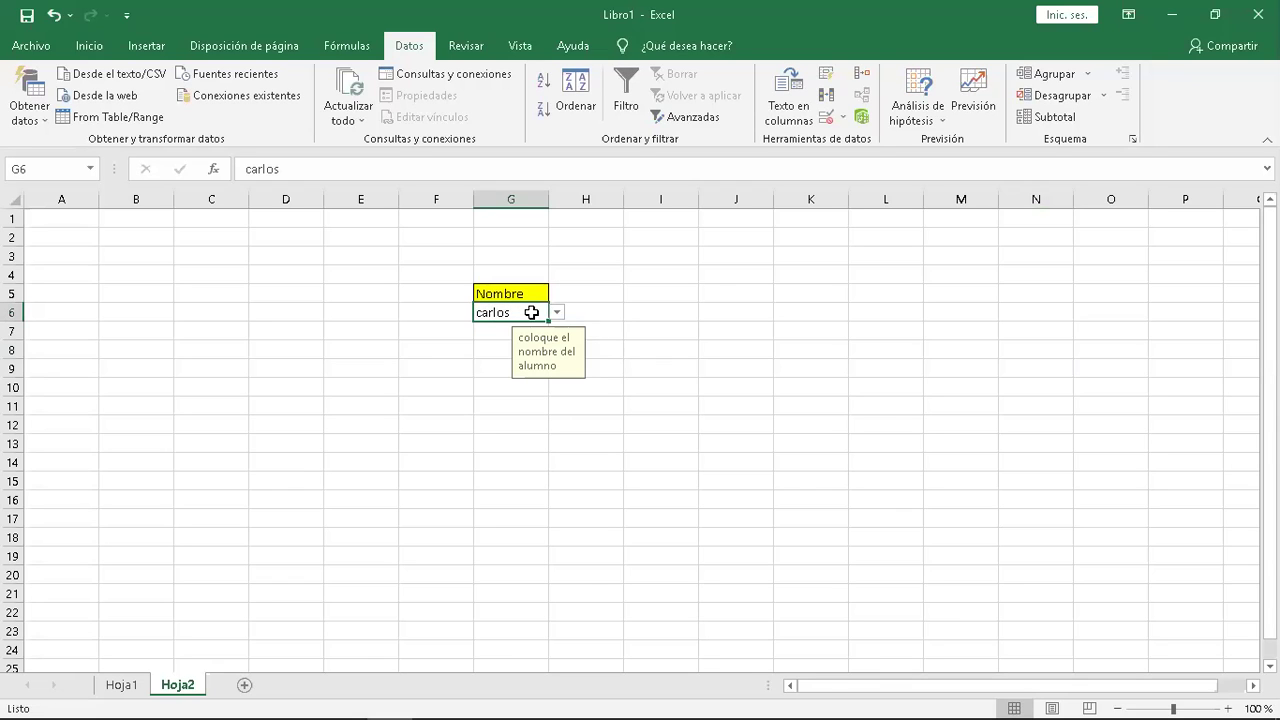
text(marlon)
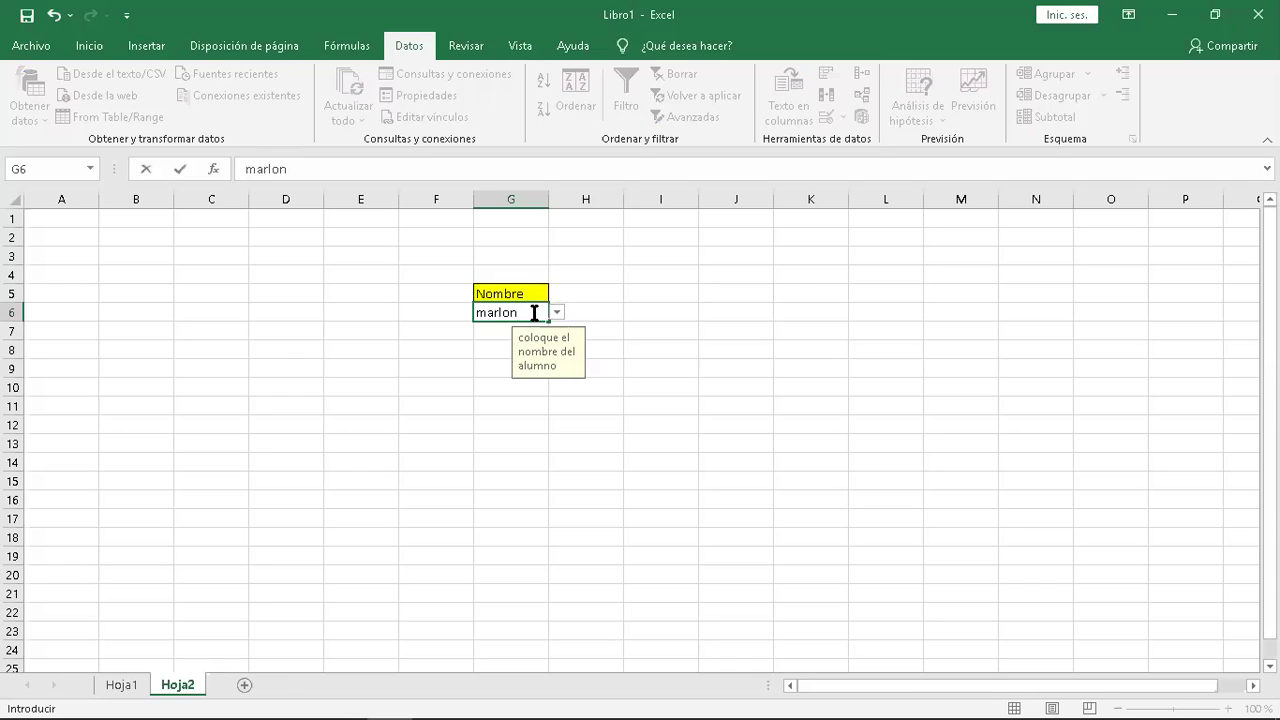
key(Return)
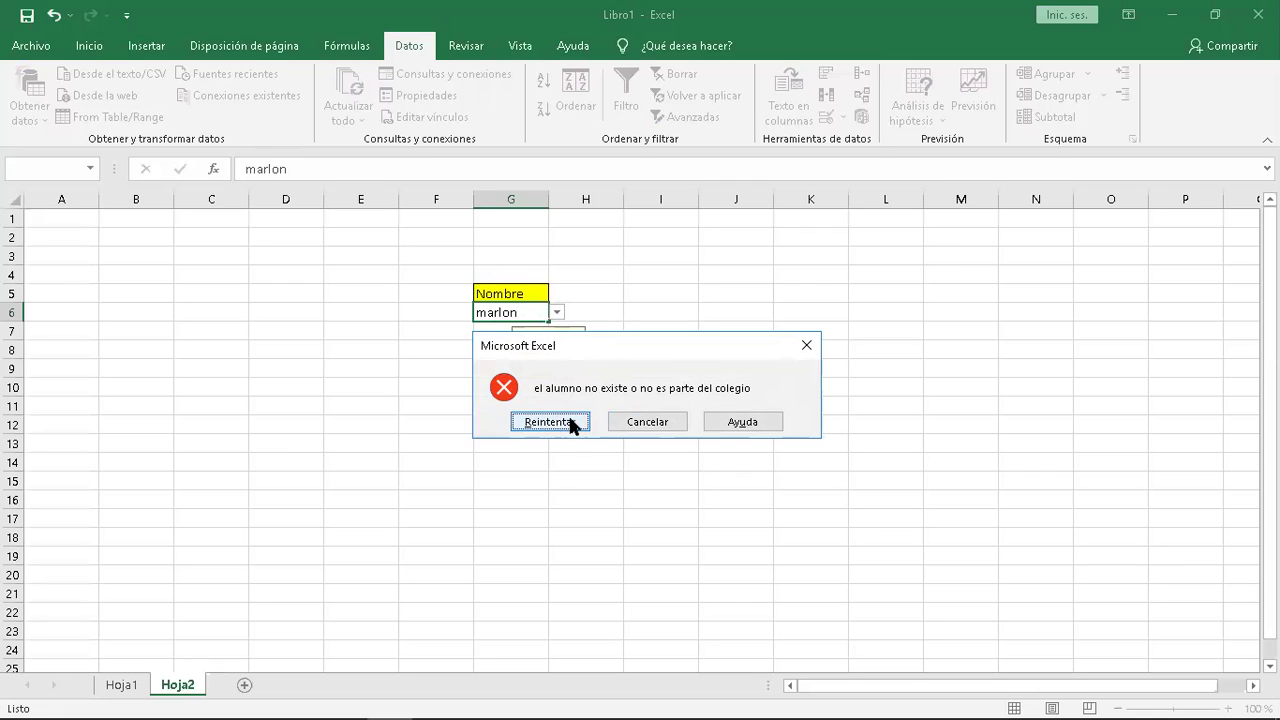
click(652, 423)
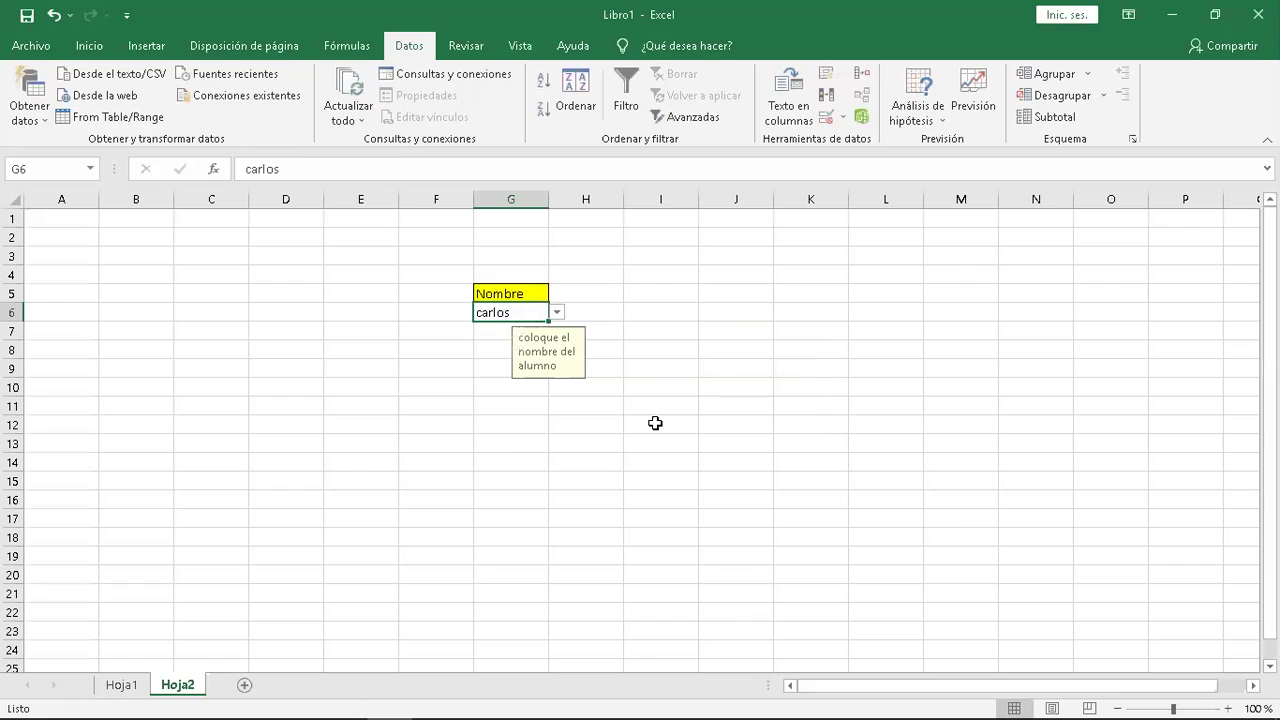
Choose the fifth name from the drop-down list in cell G6 and reselect the cell from a neighbouring one.
click(558, 314)
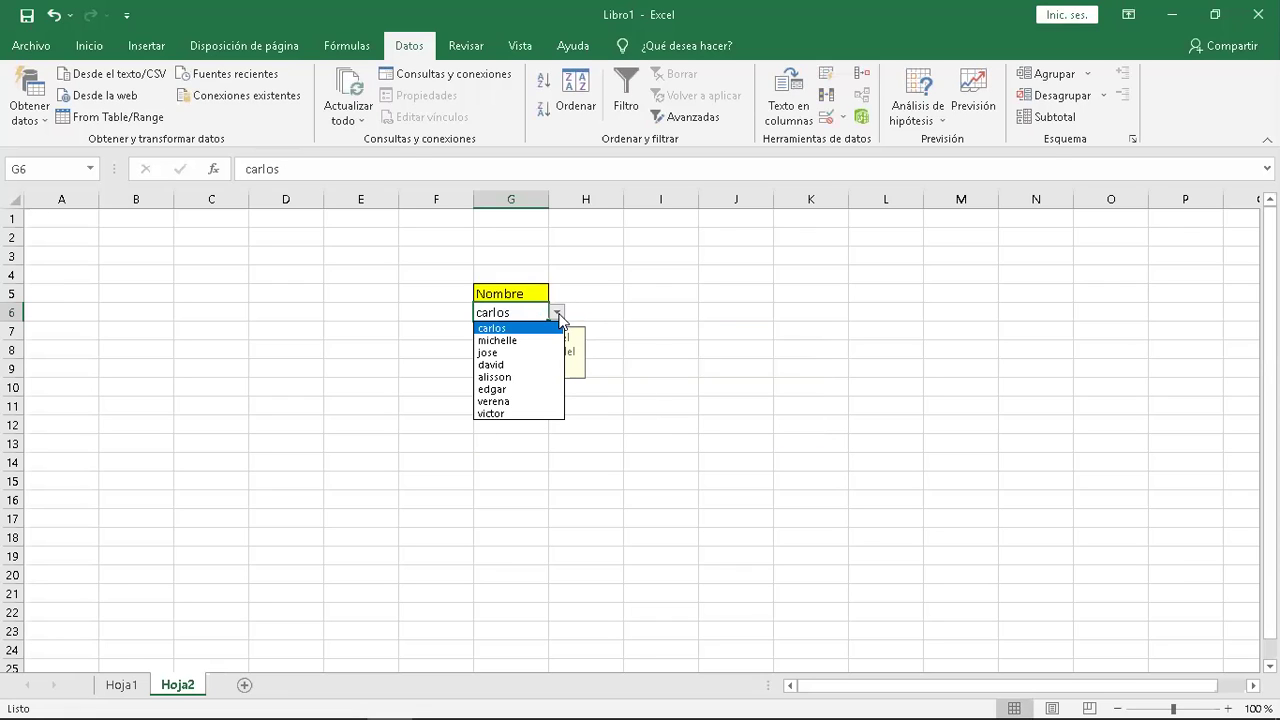
click(510, 376)
click(403, 335)
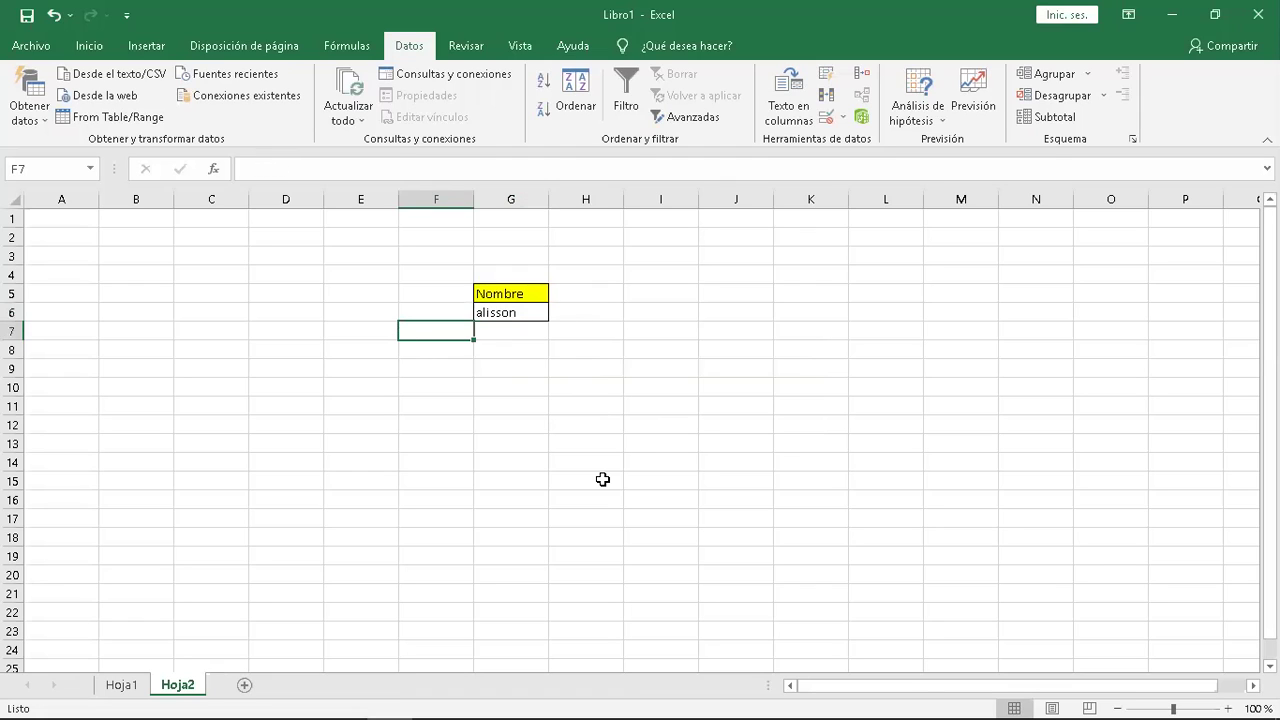
key(Right)
key(Up)
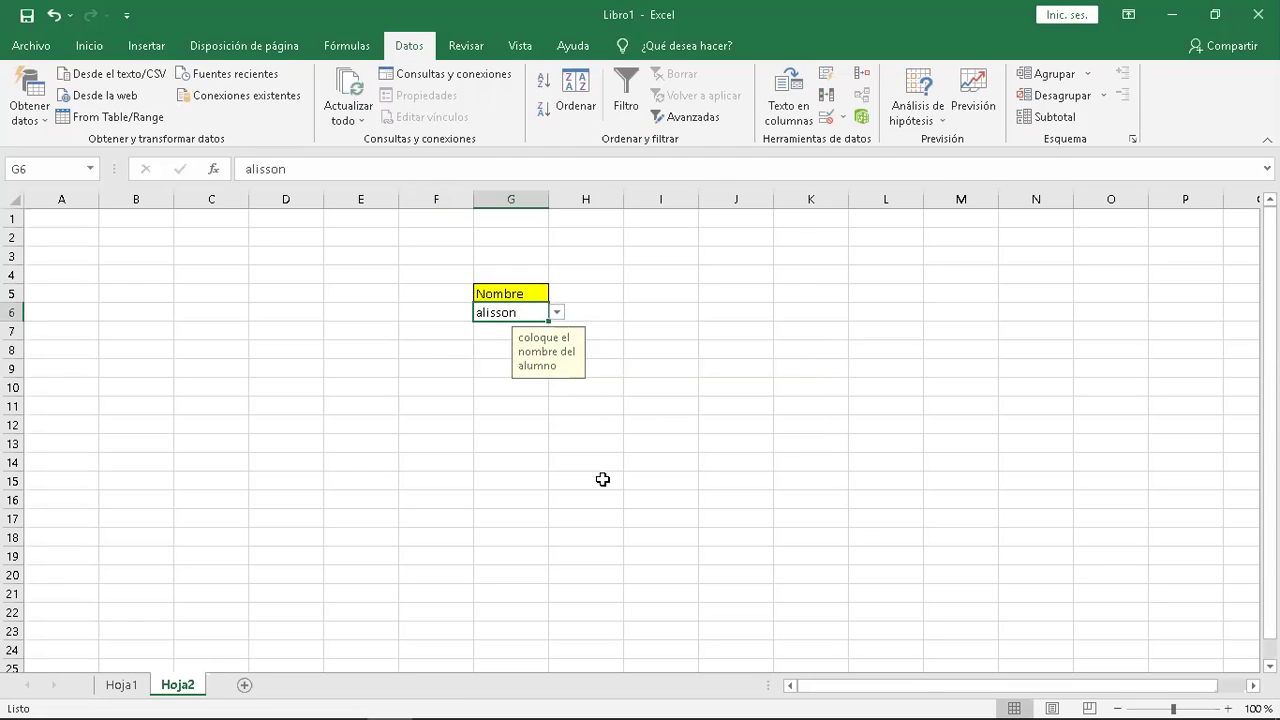
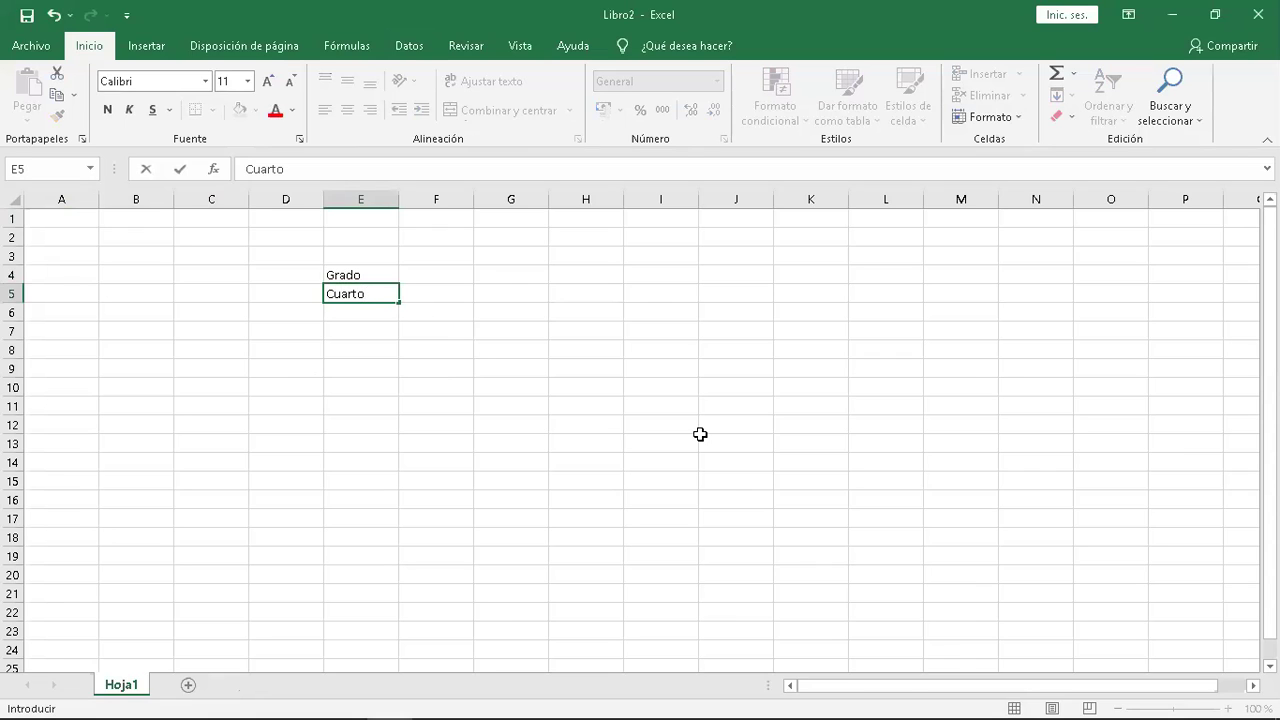
key(Return)
text(Quinto)
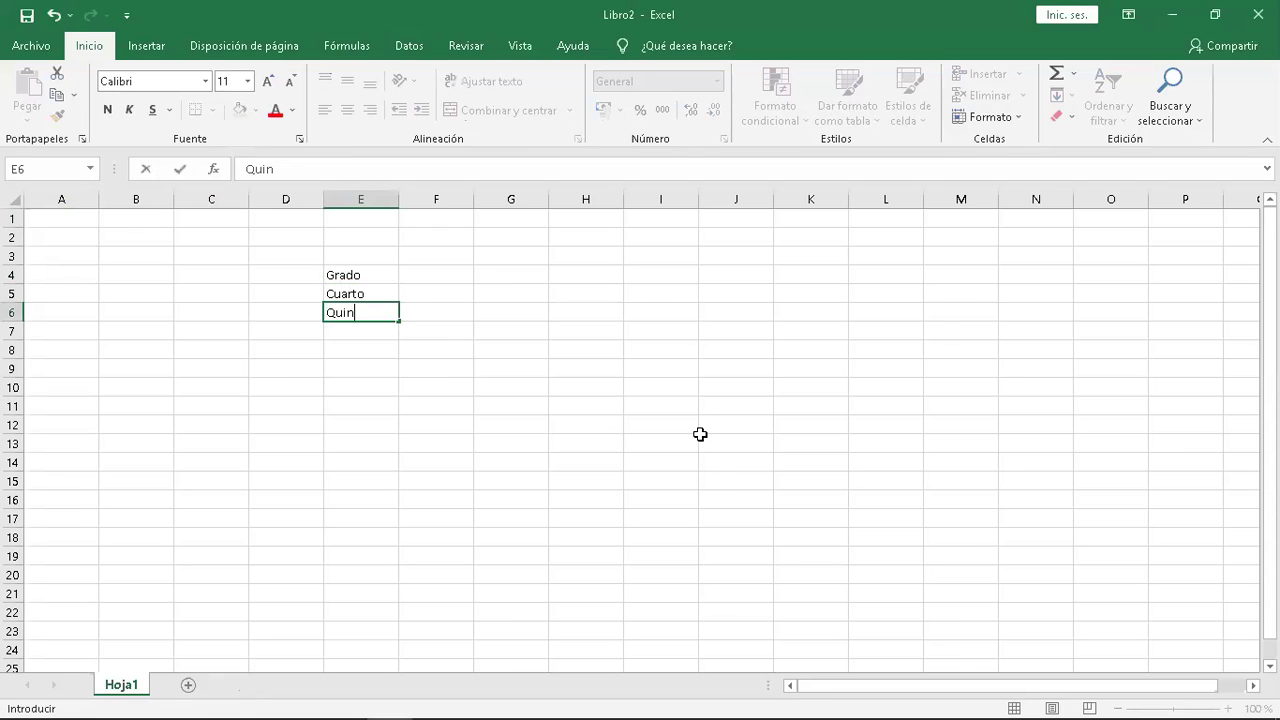
key(BackSpace)
key(BackSpace)
key(BackSpace)
key(BackSpace)
key(BackSpace)
key(BackSpace)
key(Up)
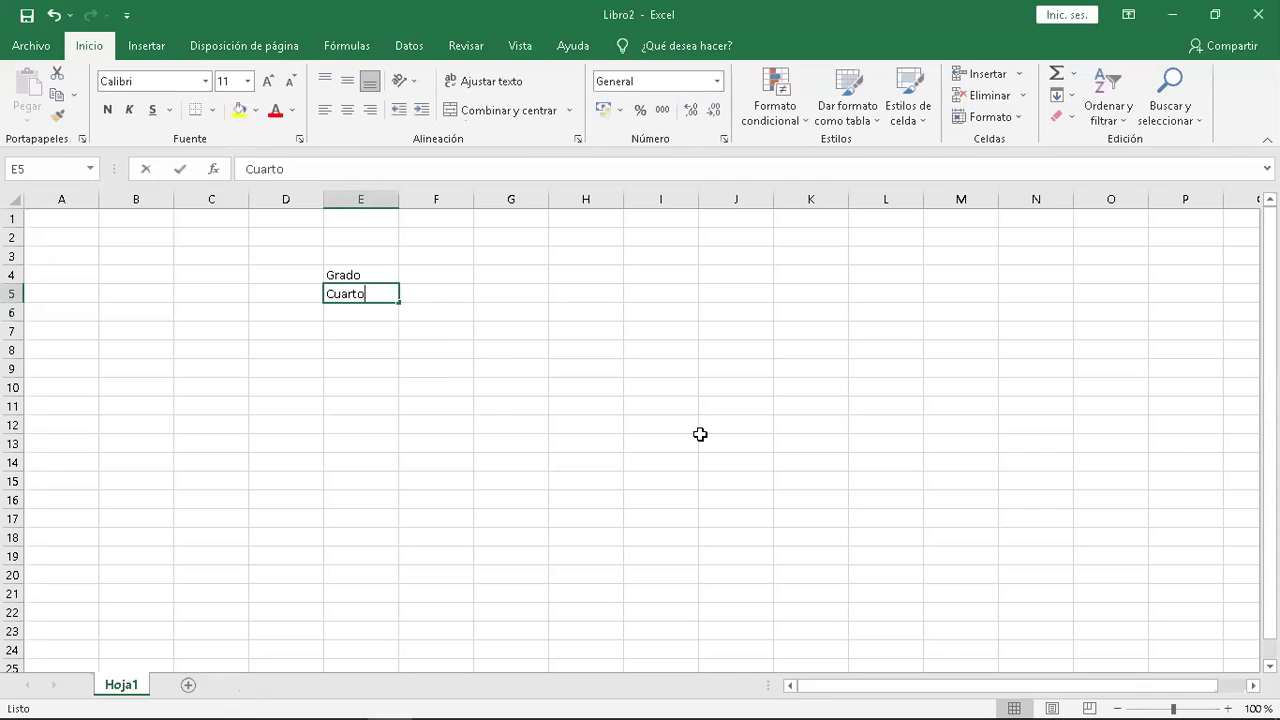
Enter the grades cuarto, quinto and sexto in cells E5 to E7 under the Grado heading.
text(cuarto)
key(Return)
text(quinto)
key(Return)
text(sexto)
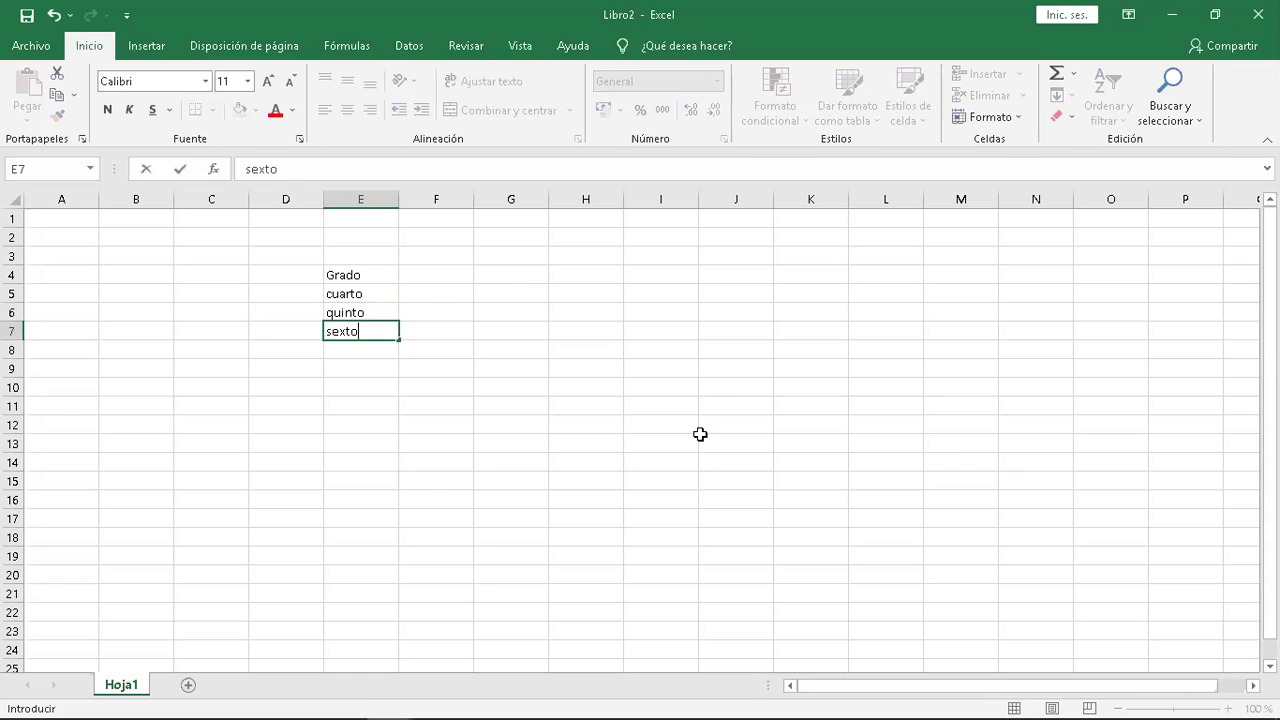
click(543, 388)
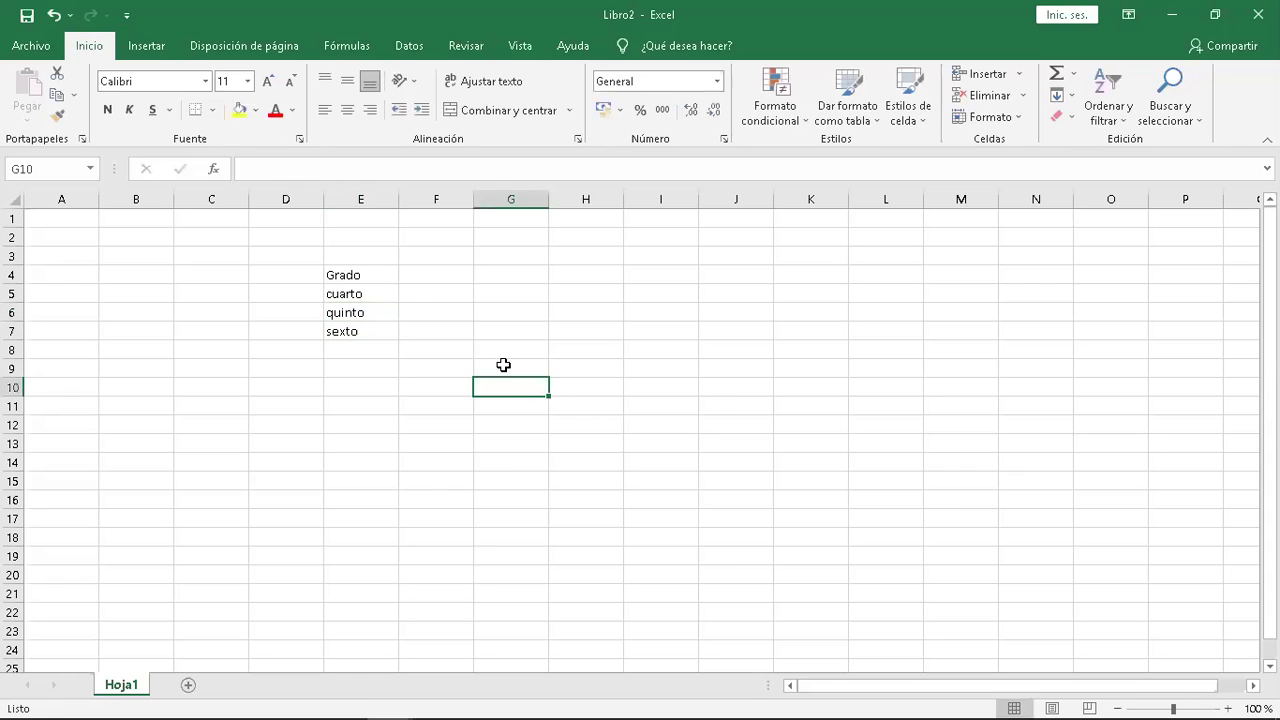
Enter the heading "alumnos 4to" in cell F4 and widen column F slightly.
click(368, 275)
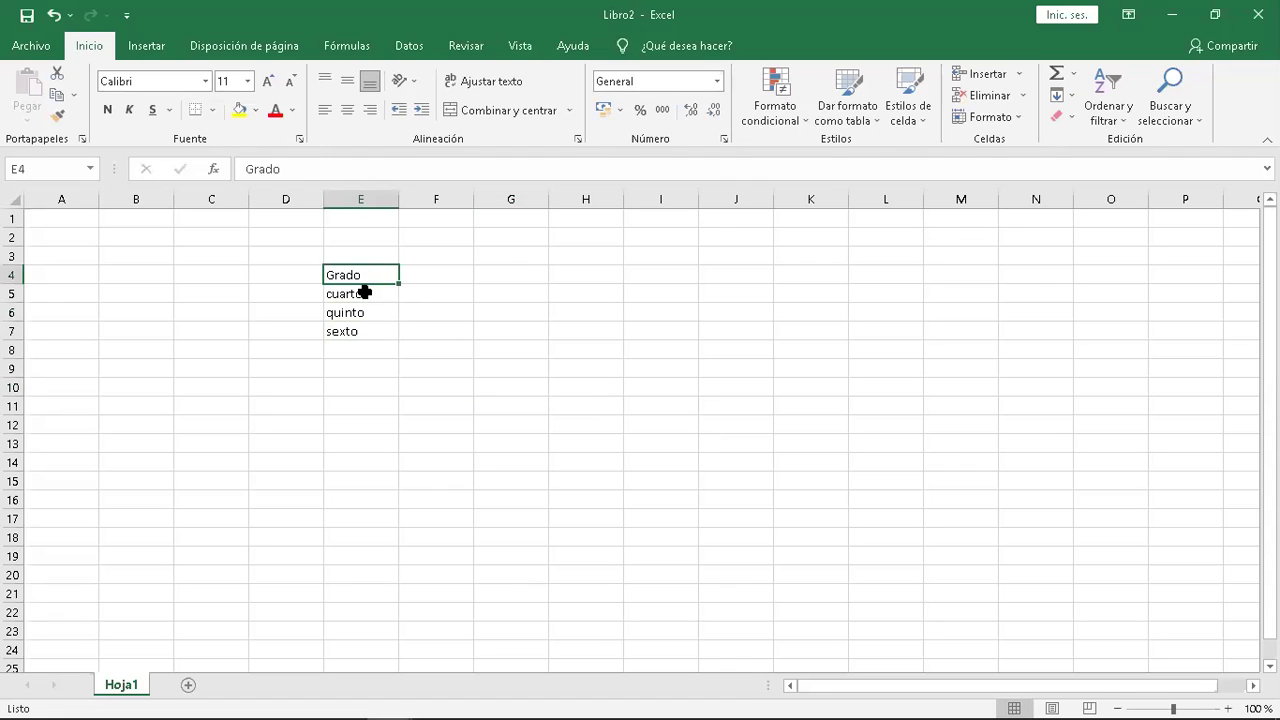
click(364, 292)
key(Down)
key(Down)
key(Up)
key(Up)
key(Up)
key(Right)
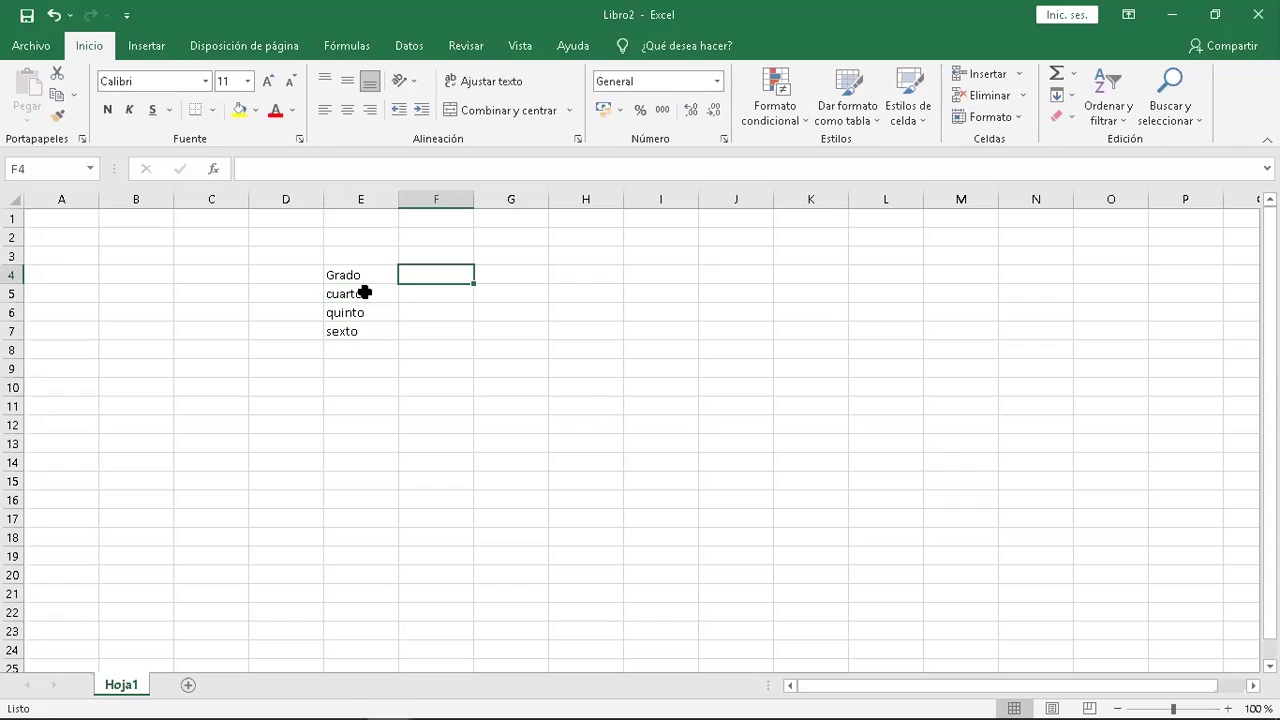
text(alumnos 4to)
key(Return)
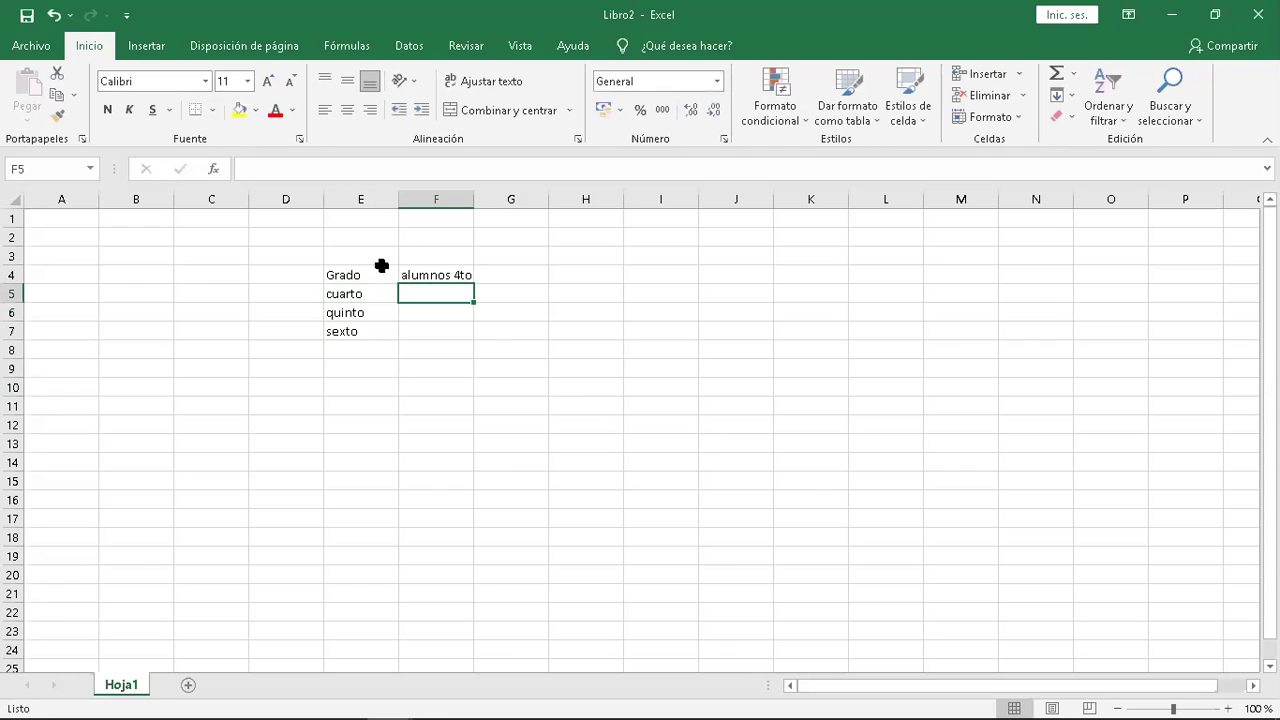
drag(473, 199, 488, 199)
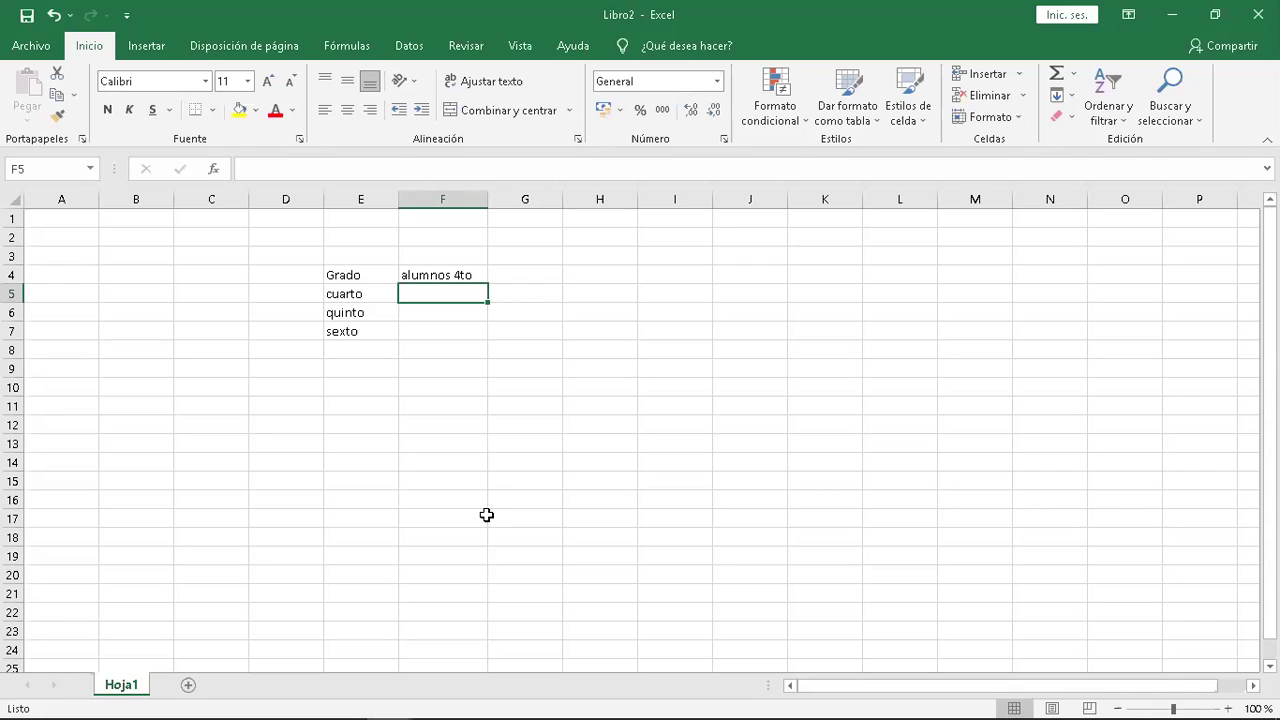
Fill cells F5 to F8 under the "alumnos 4to" heading with four students' first names.
text(Habib)
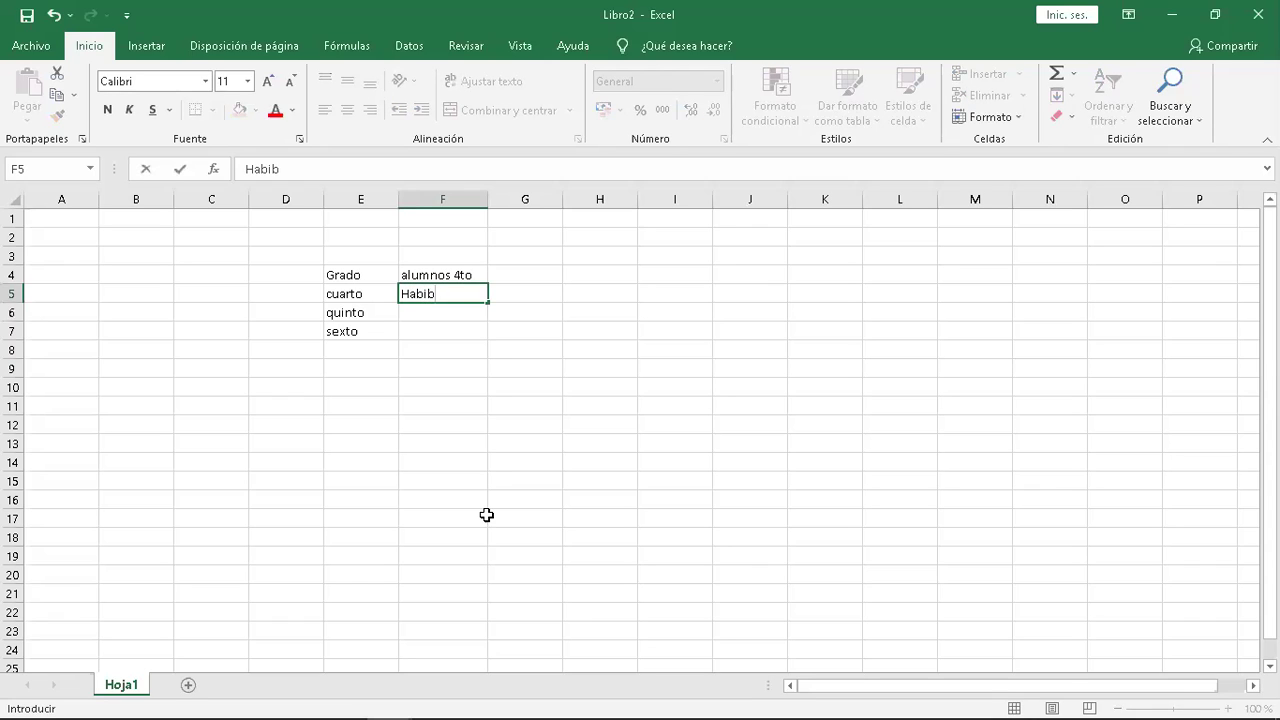
key(Return)
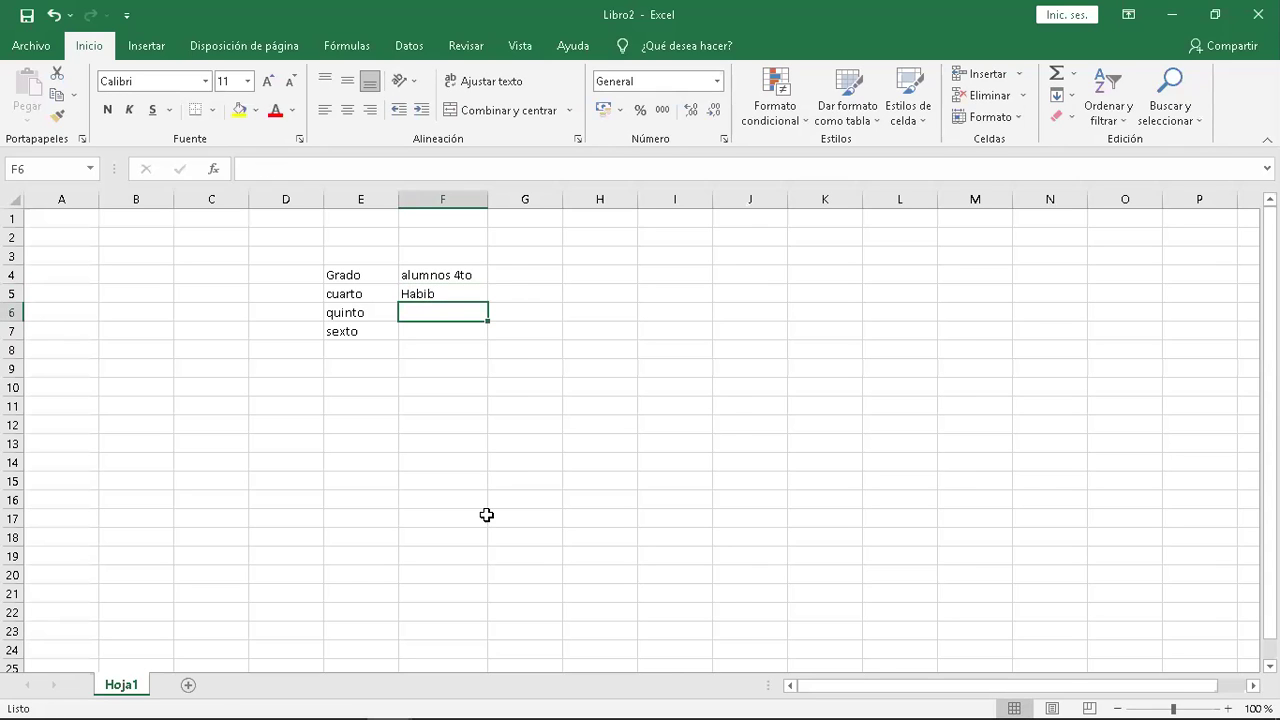
key(Up)
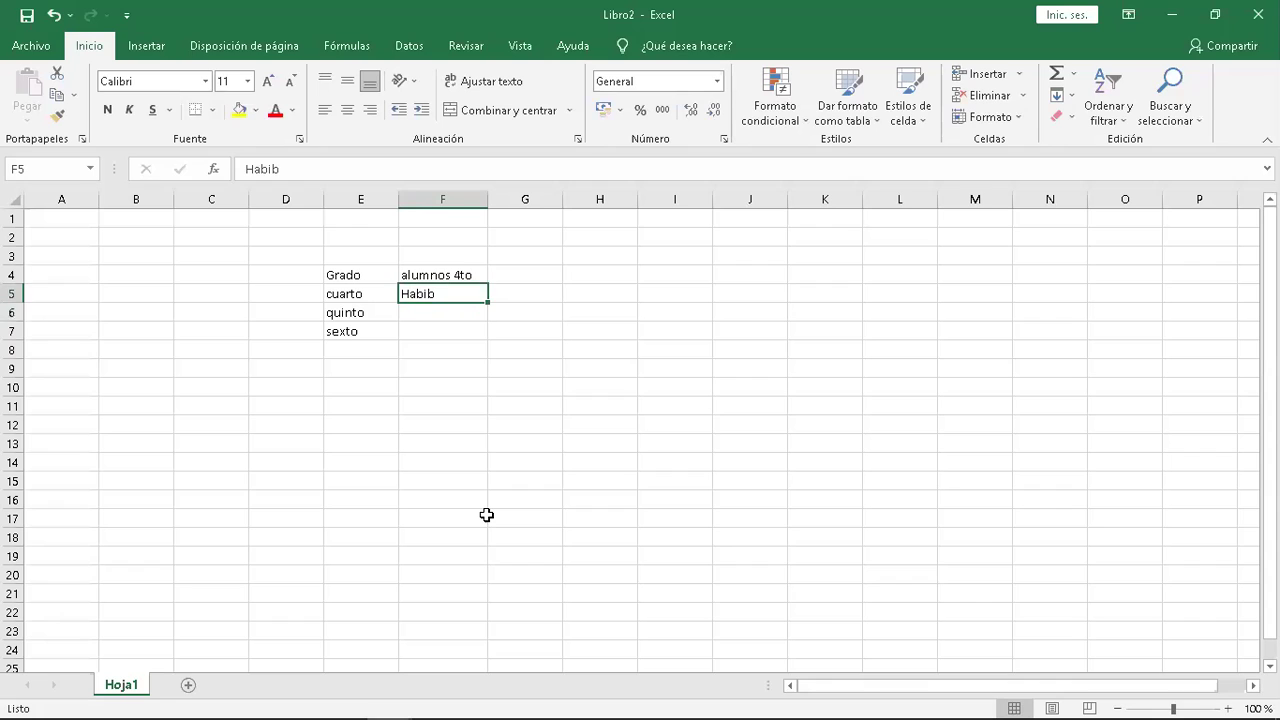
key(Down)
text(David)
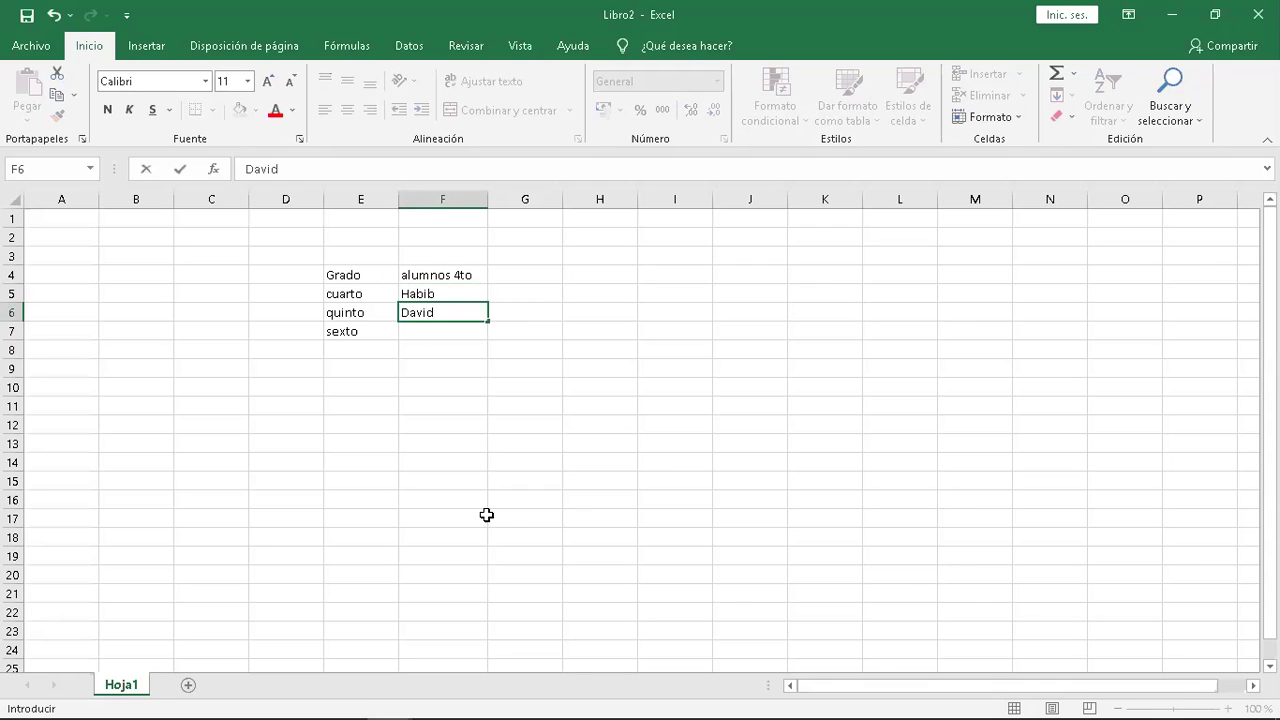
key(Return)
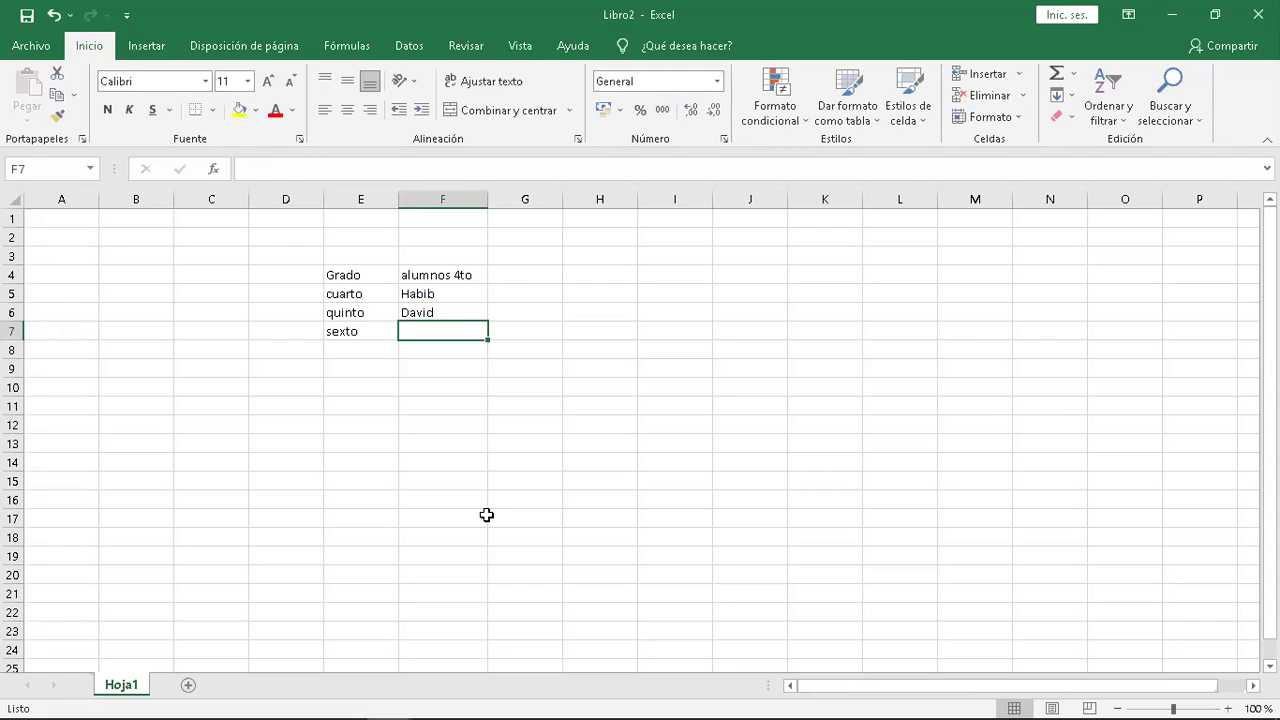
text(Kesler)
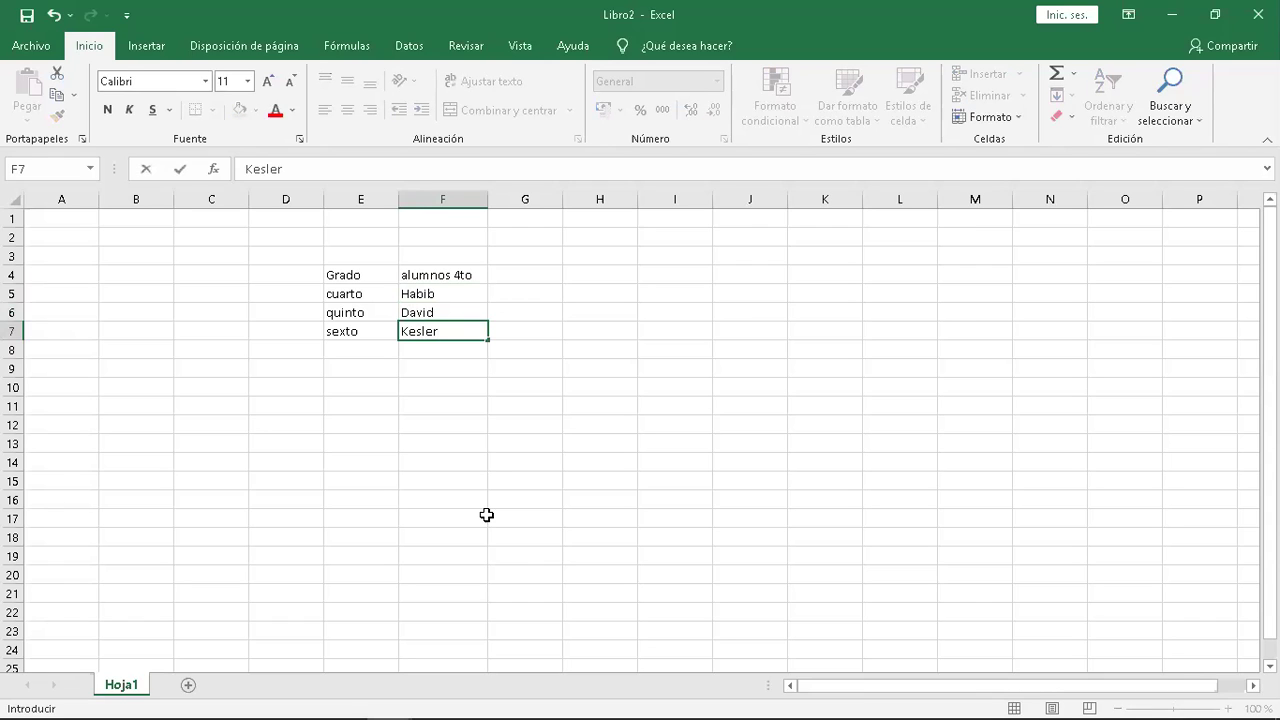
key(Return)
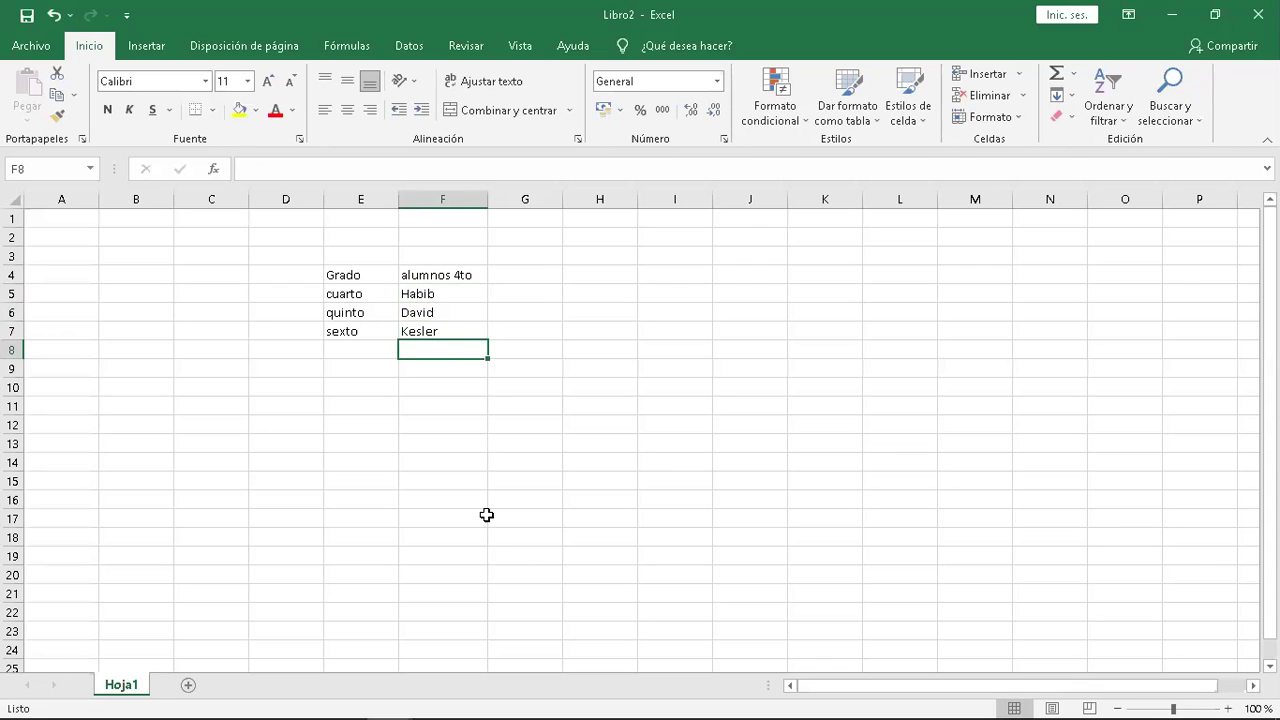
text(Alisson)
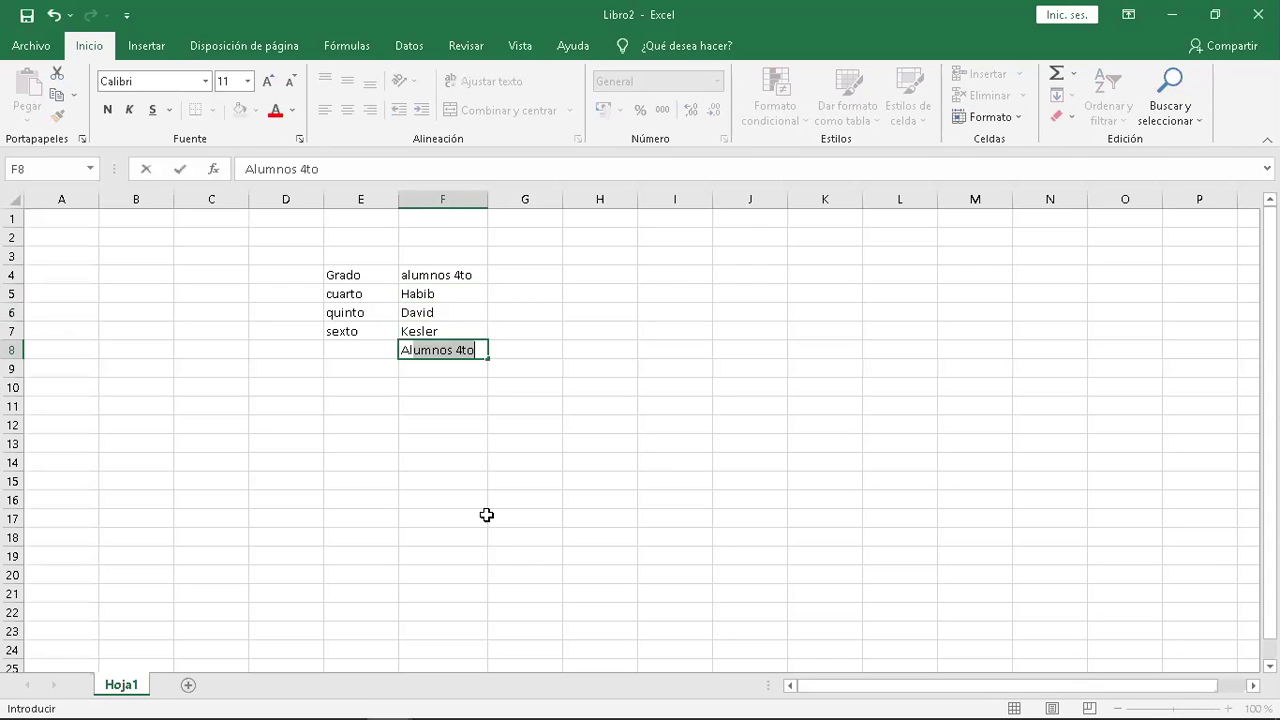
key(Return)
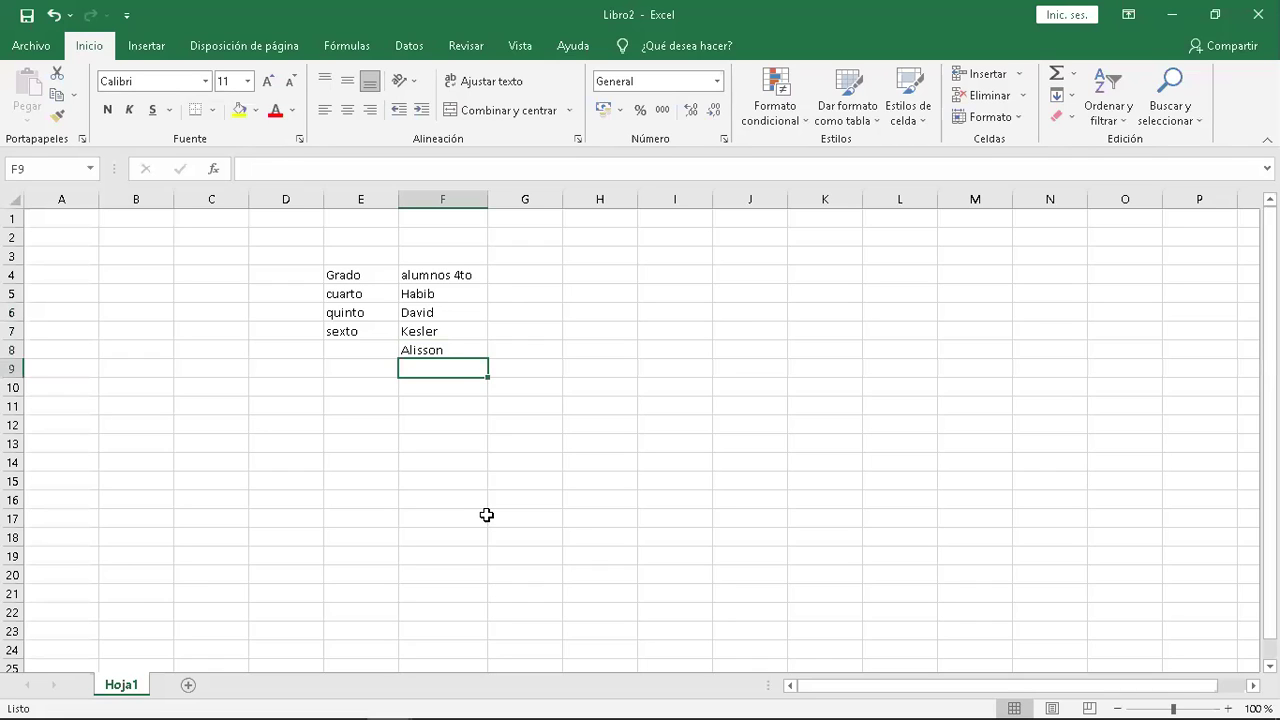
Change the final letter of the student's name in cell F5 to "d".
key(Up)
key(Up)
key(Up)
key(Up)
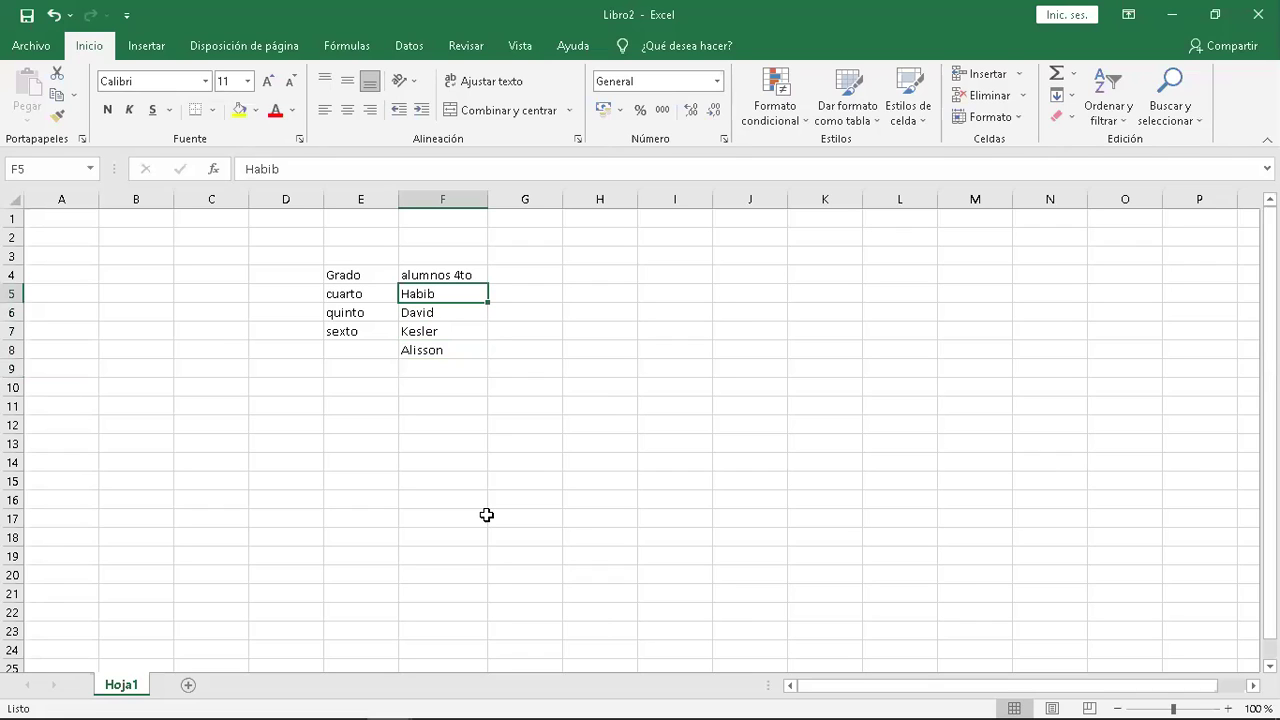
double_click(445, 293)
key(BackSpace)
text(d)
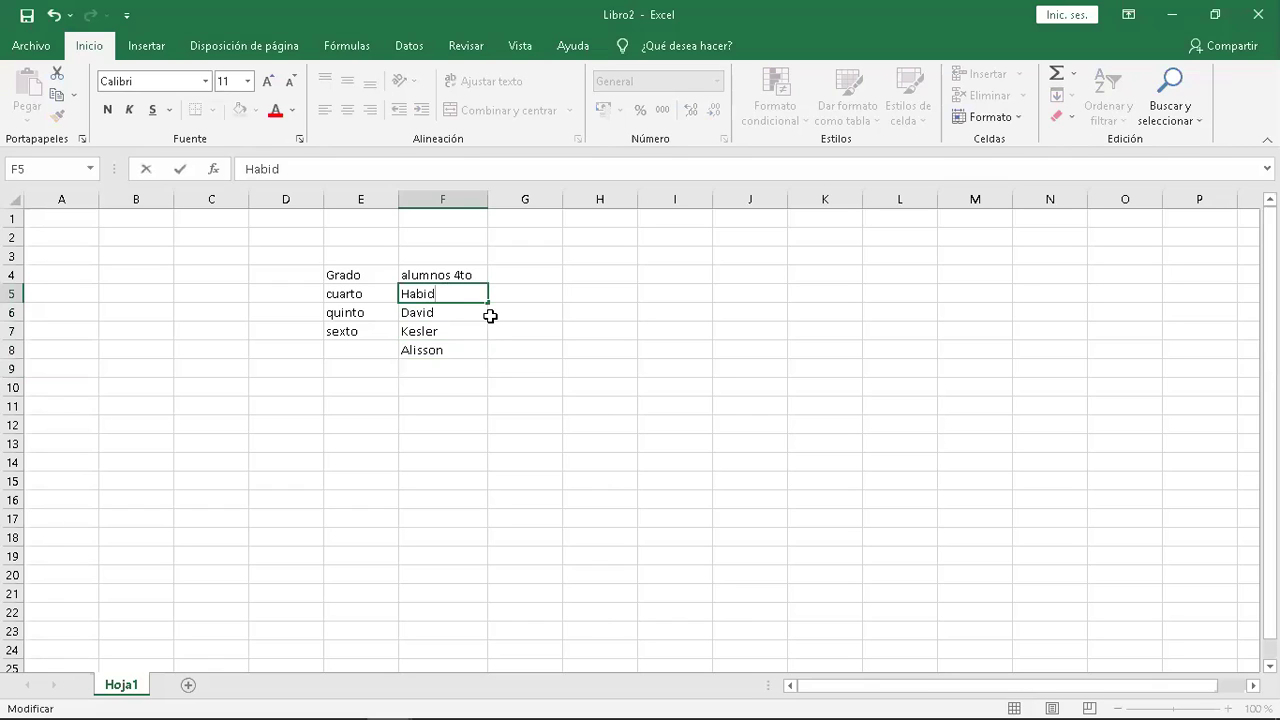
key(Return)
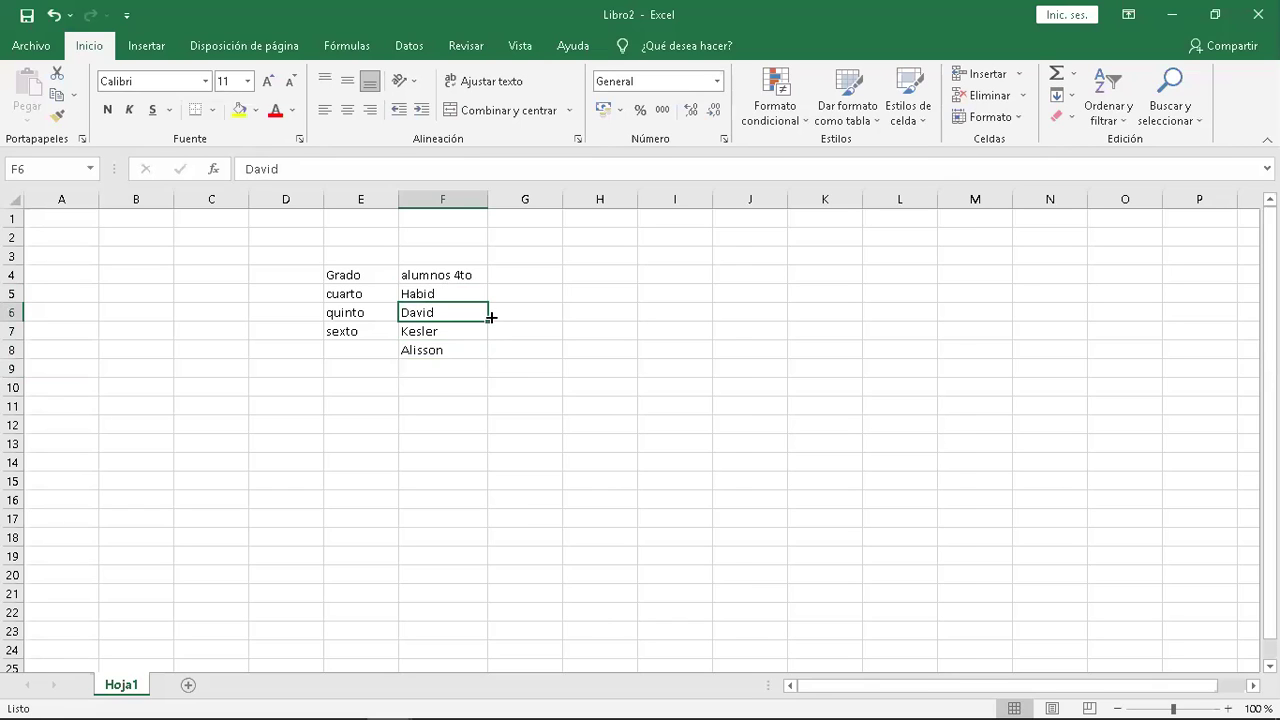
Replace the name in cell F5 with a different student's first name.
key(Down)
key(Down)
key(Down)
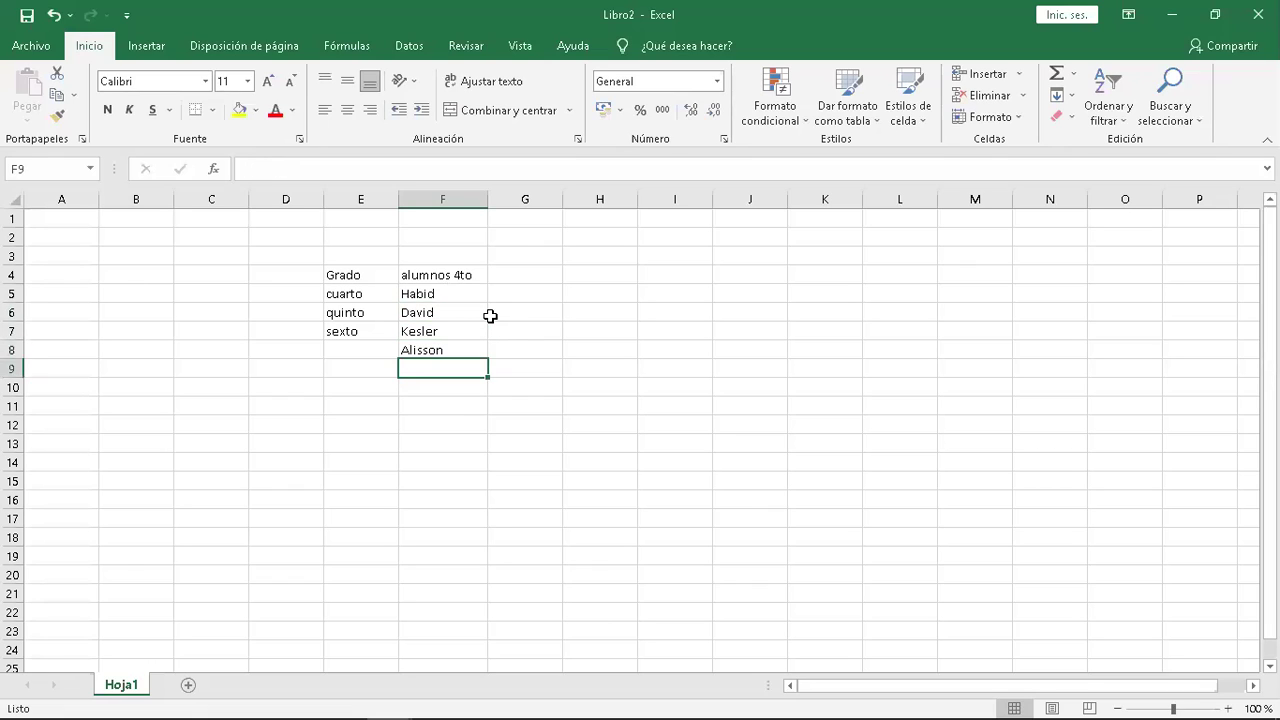
key(Up)
key(Up)
key(Up)
key(Up)
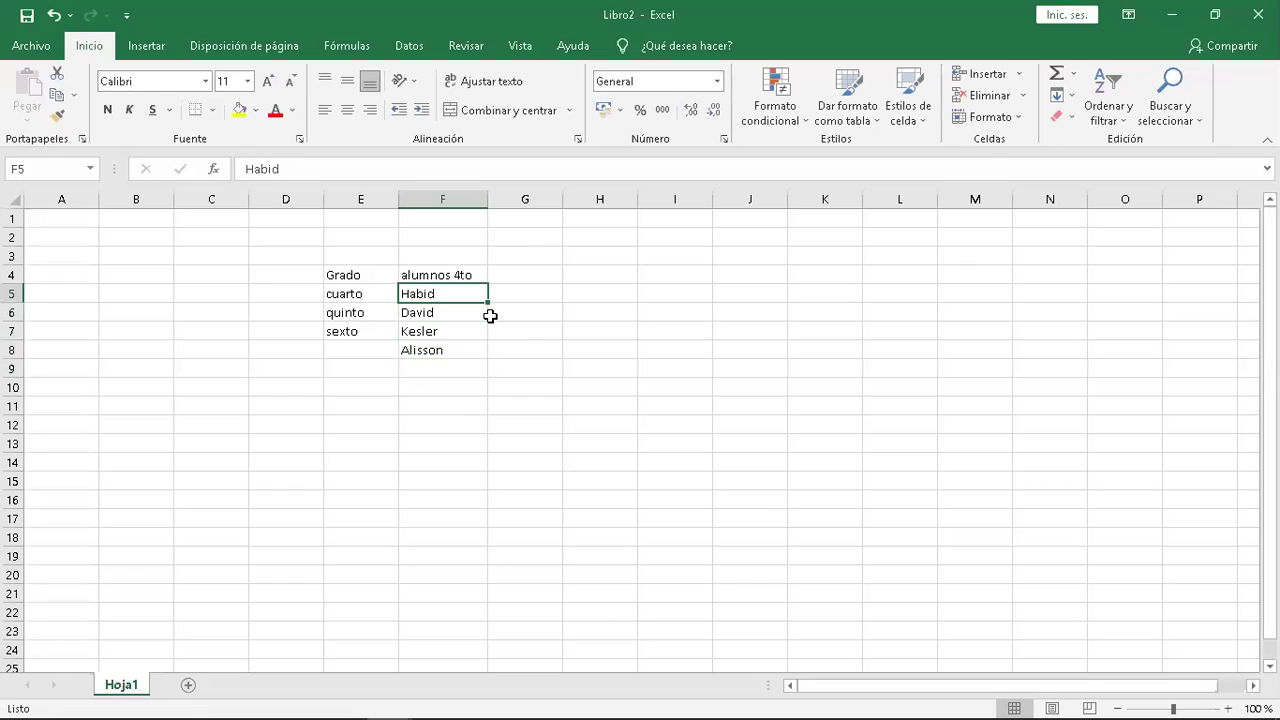
text(Bagner)
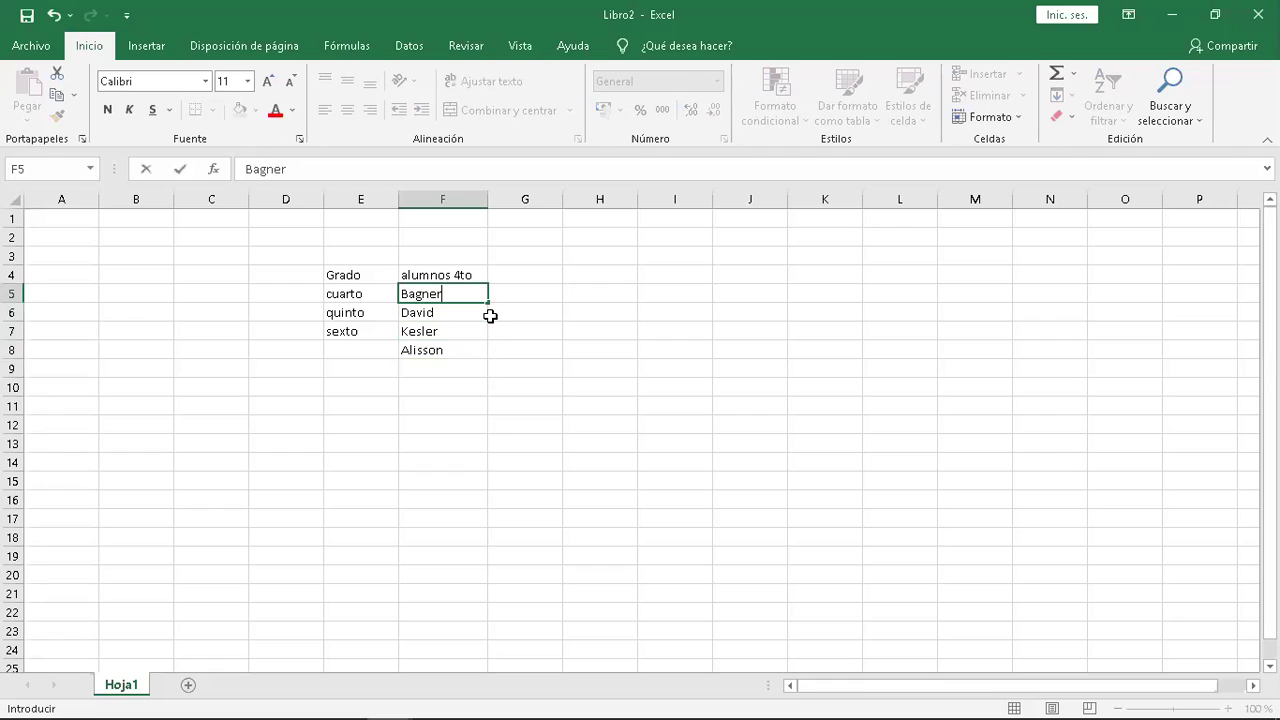
key(Return)
Add a fifth student's first name in cell F9 at the end of the "alumnos 4to" list.
key(Down)
key(Down)
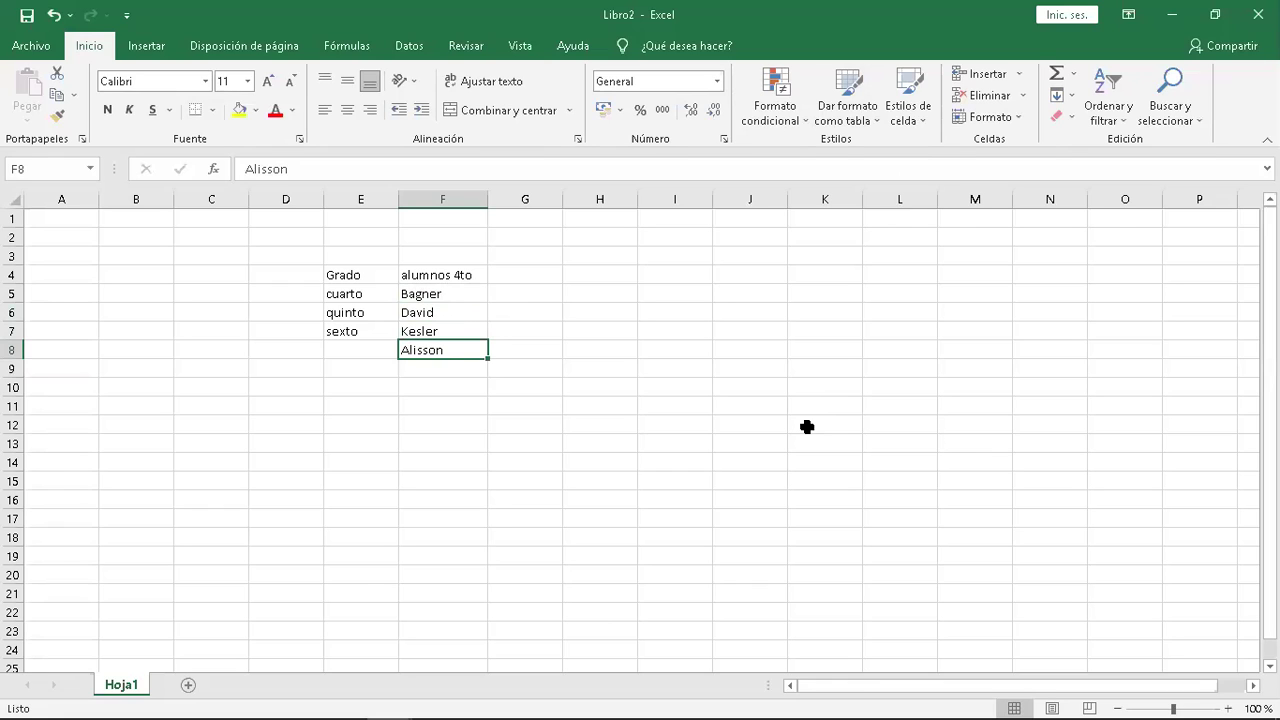
key(Up)
key(Up)
key(Up)
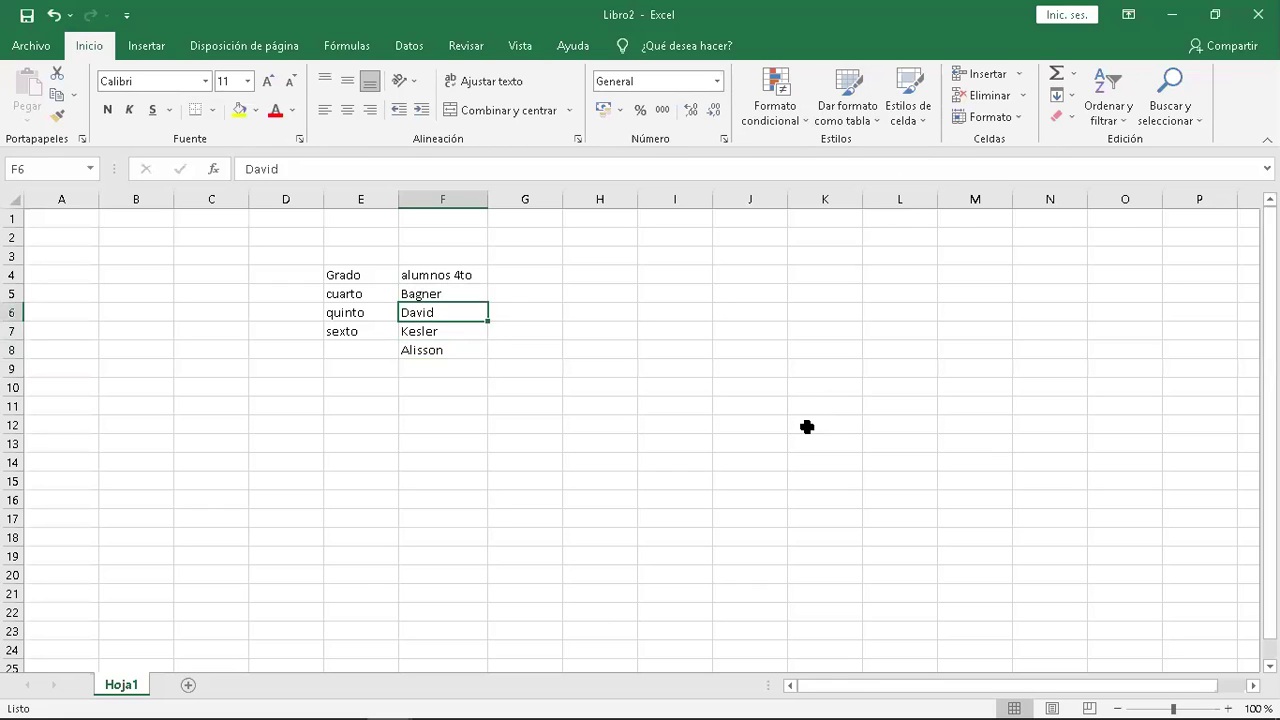
key(Down)
key(Down)
key(Down)
key(Down)
text(Maria)
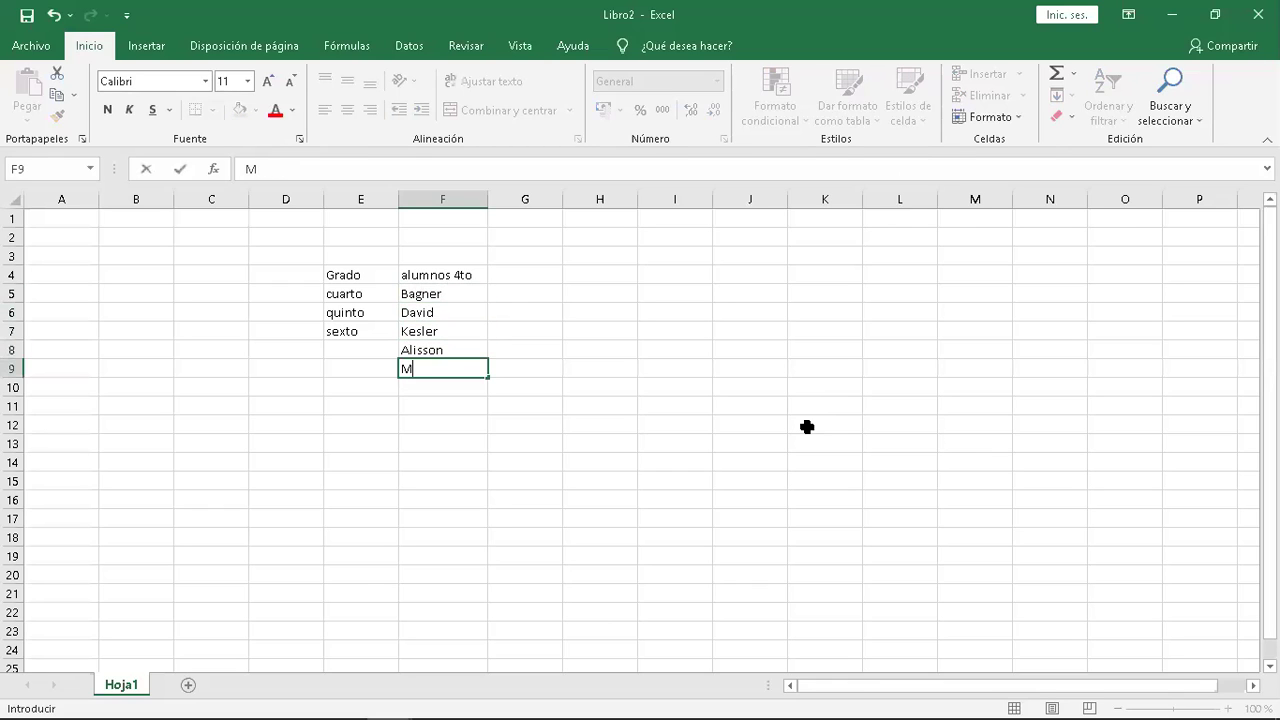
key(Return)
Enter the heading "alumnos 5to" in cell G4 beside the fourth-grade heading.
key(Up)
key(Up)
key(Up)
key(Up)
key(Up)
key(Up)
key(Right)
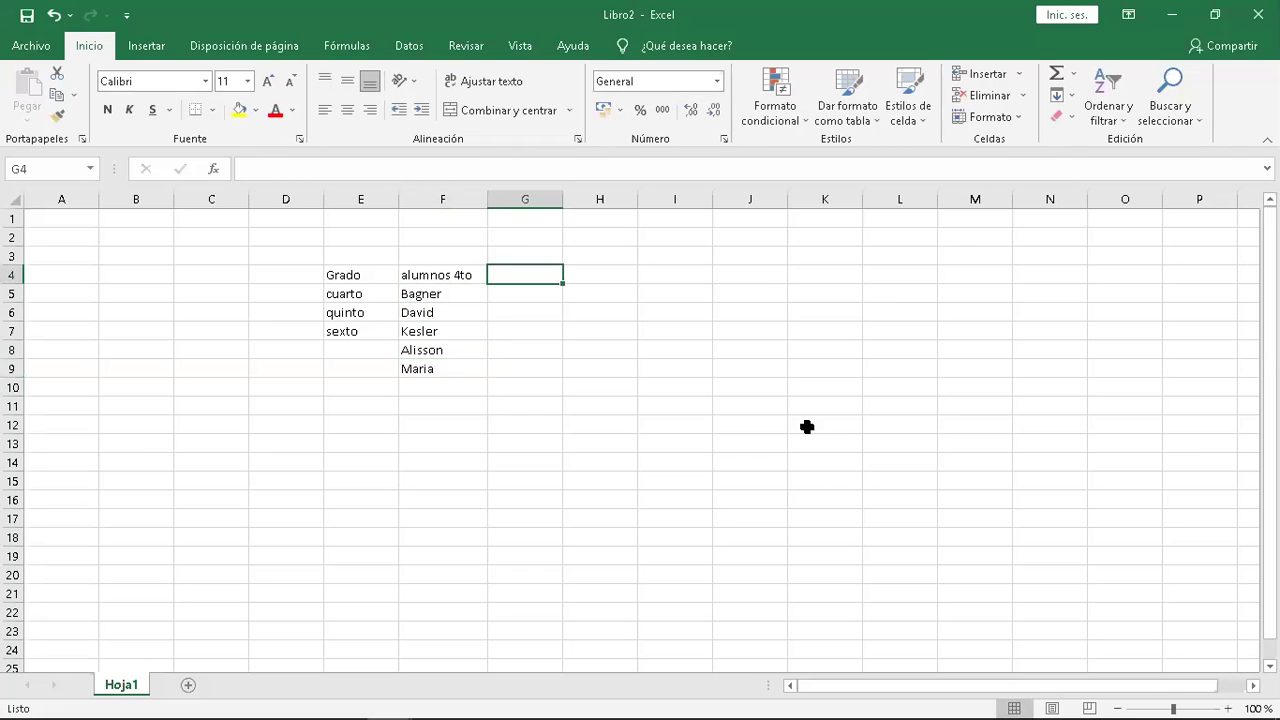
text(5tos)
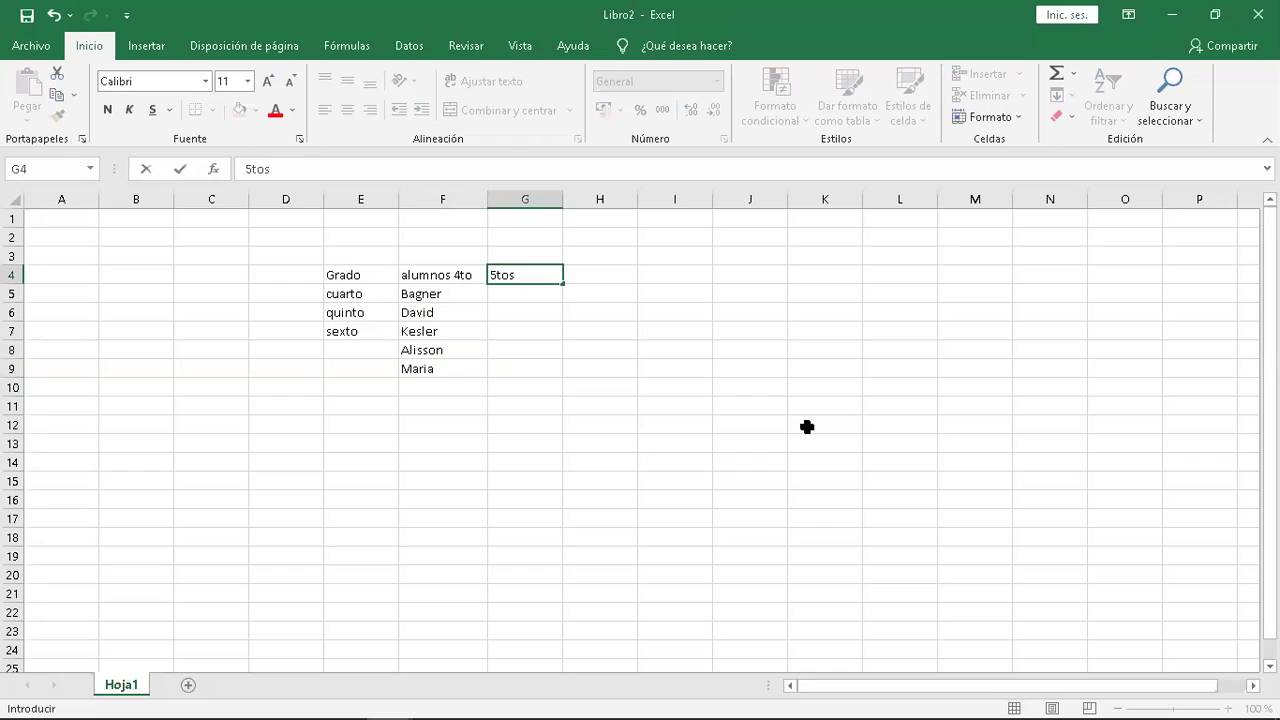
key(BackSpace)
key(BackSpace)
key(BackSpace)
key(BackSpace)
text(alumnos 5to)
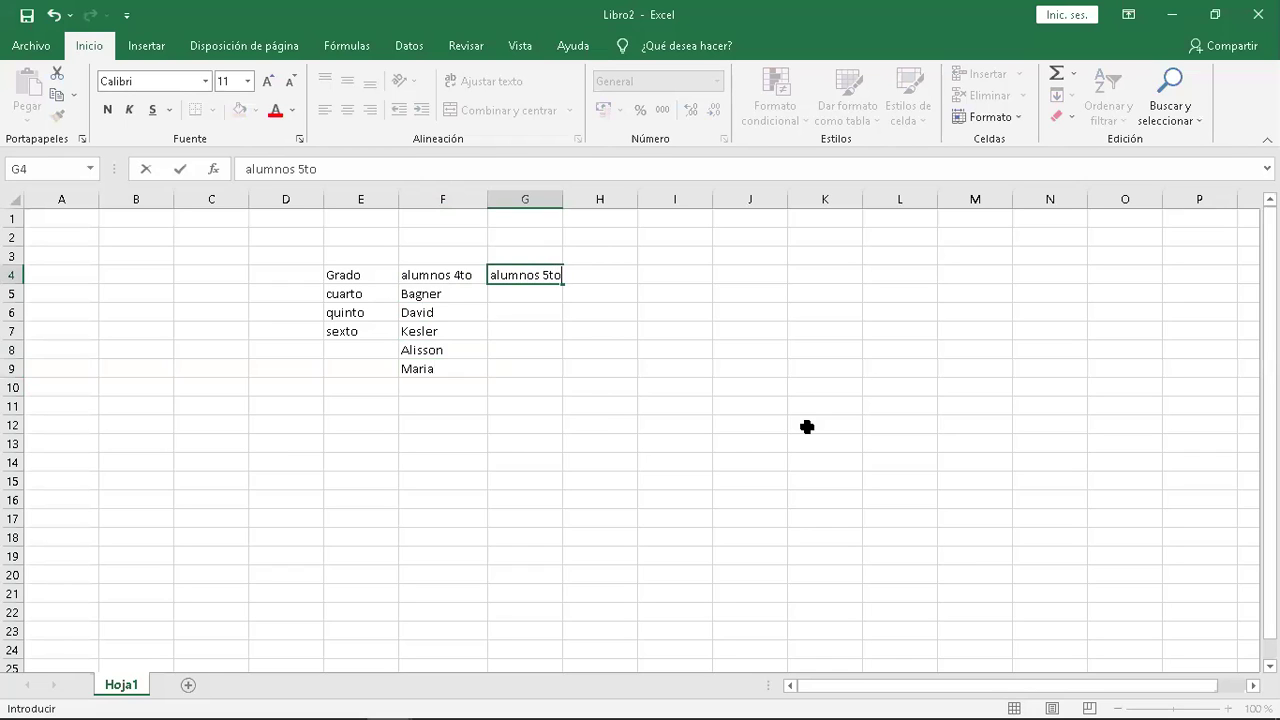
key(Return)
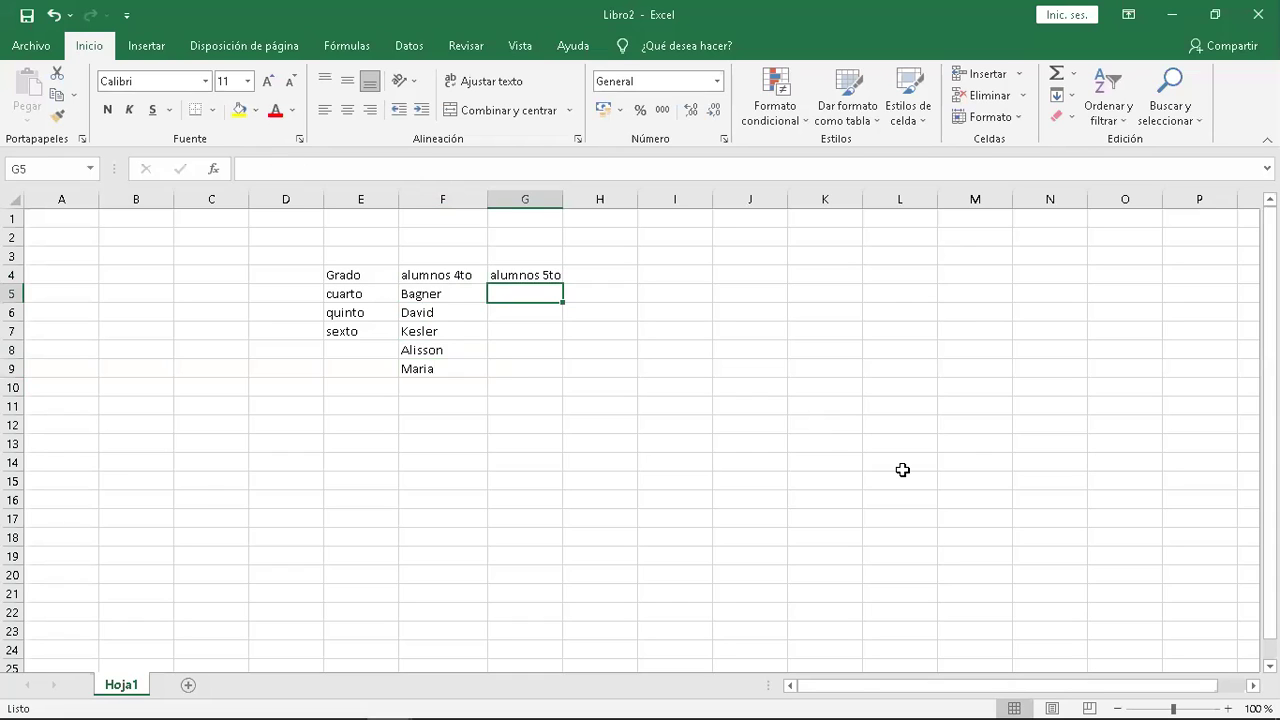
Enter two students' first names in cells G5 and G6 under the "alumnos 5to" heading.
text(Sog)
key(BackSpace)
text(fia)
key(Return)
text(Vler)
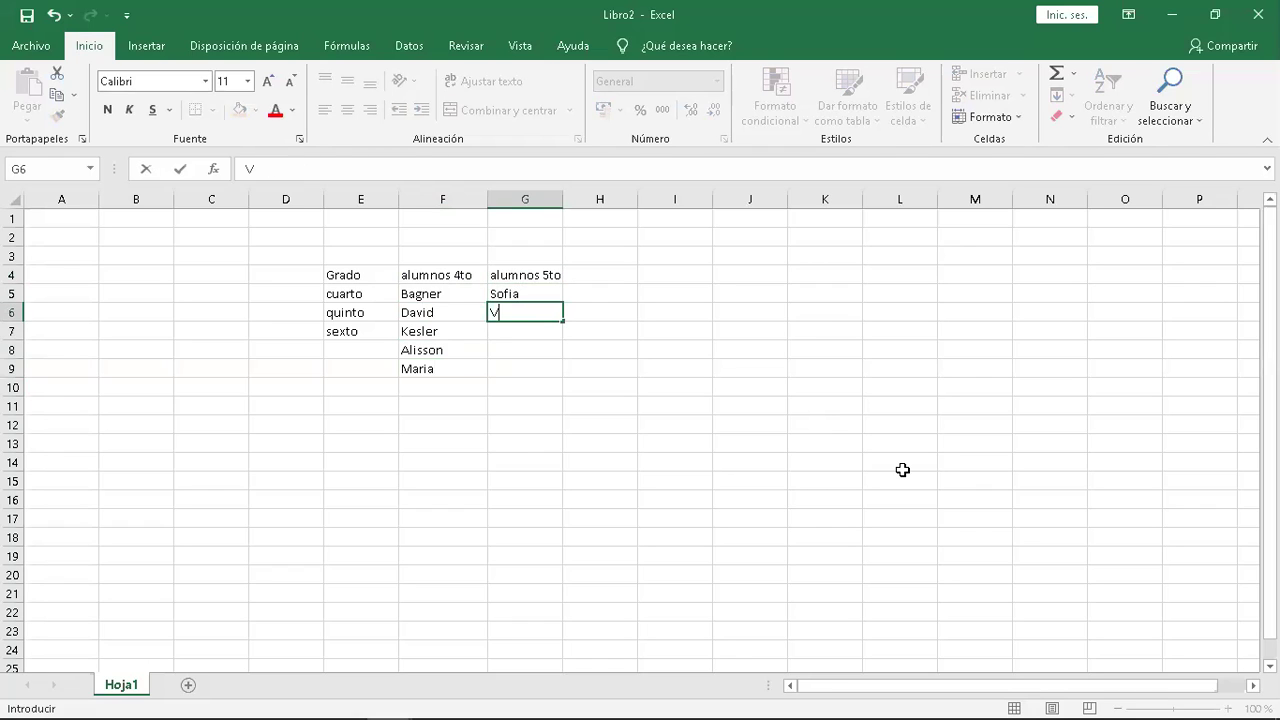
key(BackSpace)
key(BackSpace)
key(BackSpace)
key(BackSpace)
text(Verena)
key(Return)
Complete the "alumnos 5to" list with three more students' first names in cells G7 to G9.
text(Allan)
key(BackSpace)
key(BackSpace)
key(BackSpace)
text(an)
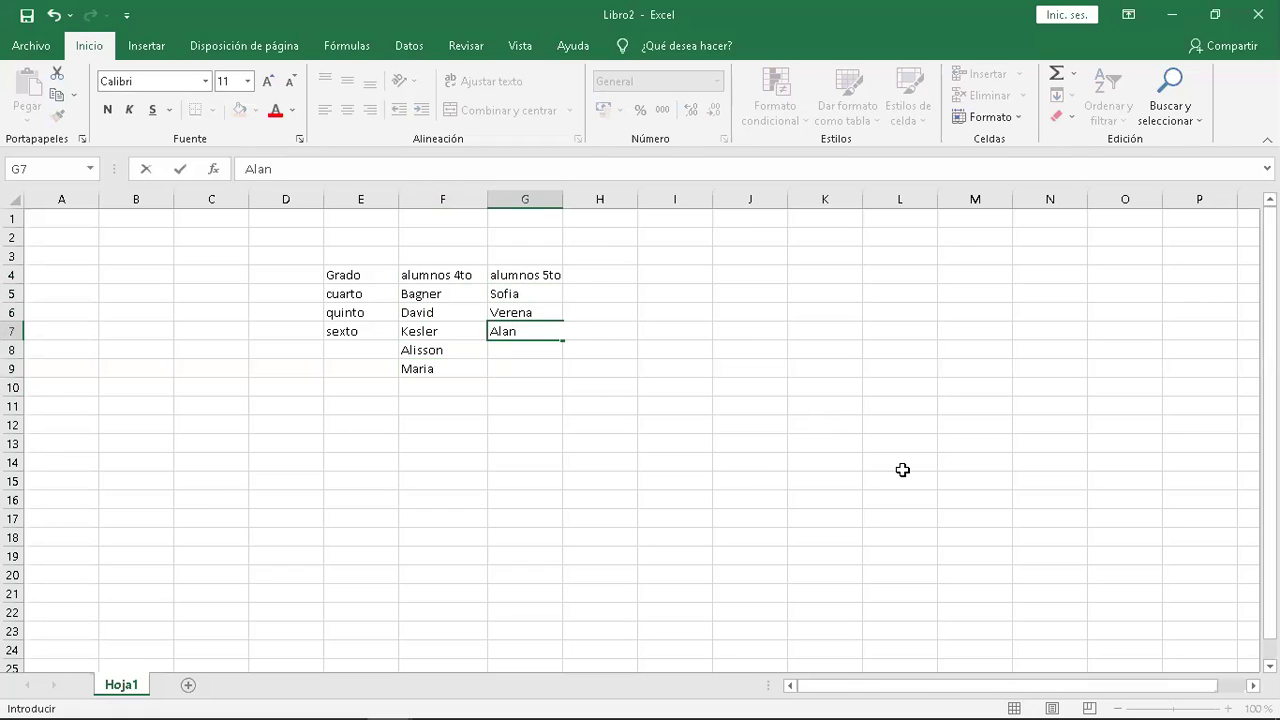
key(Return)
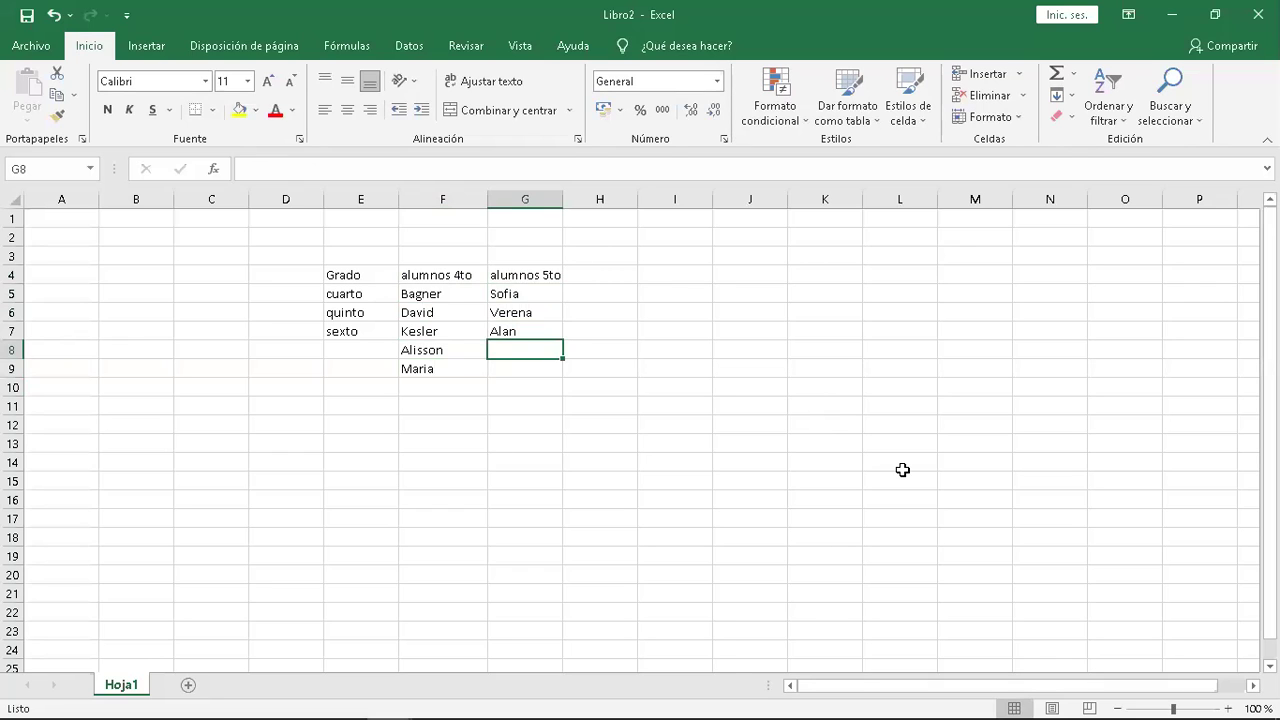
text(Hansel)
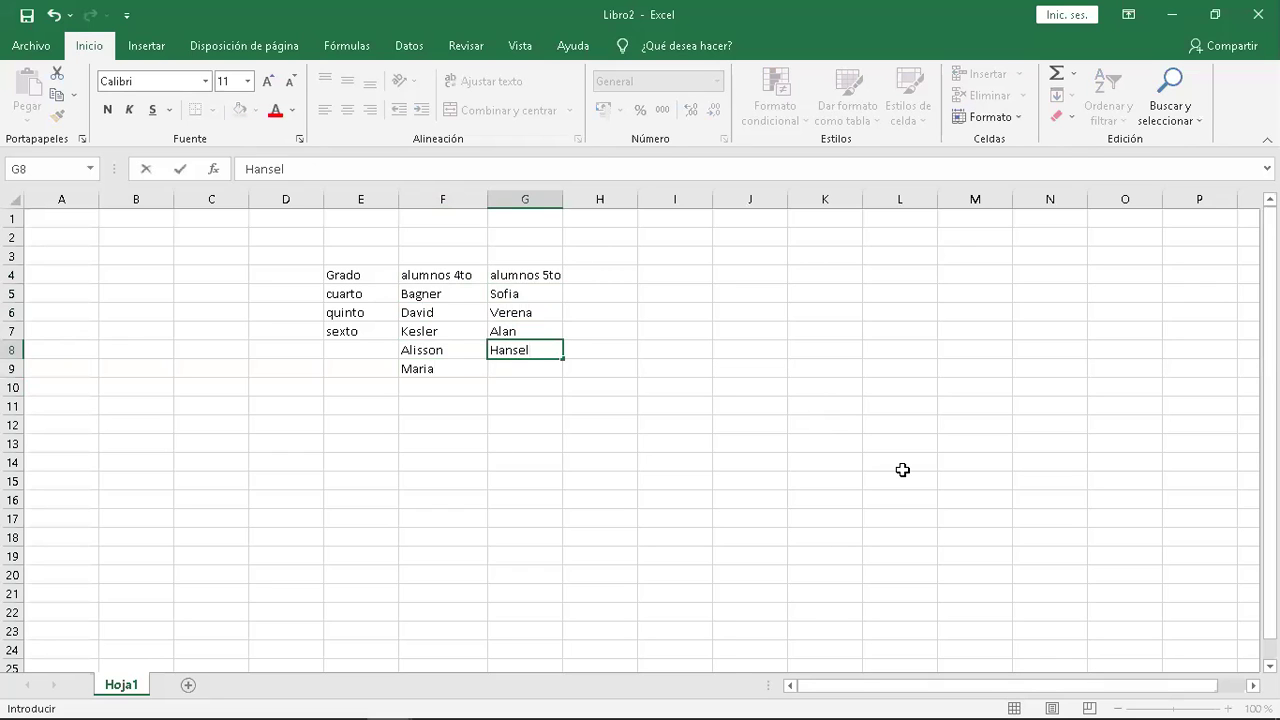
key(Return)
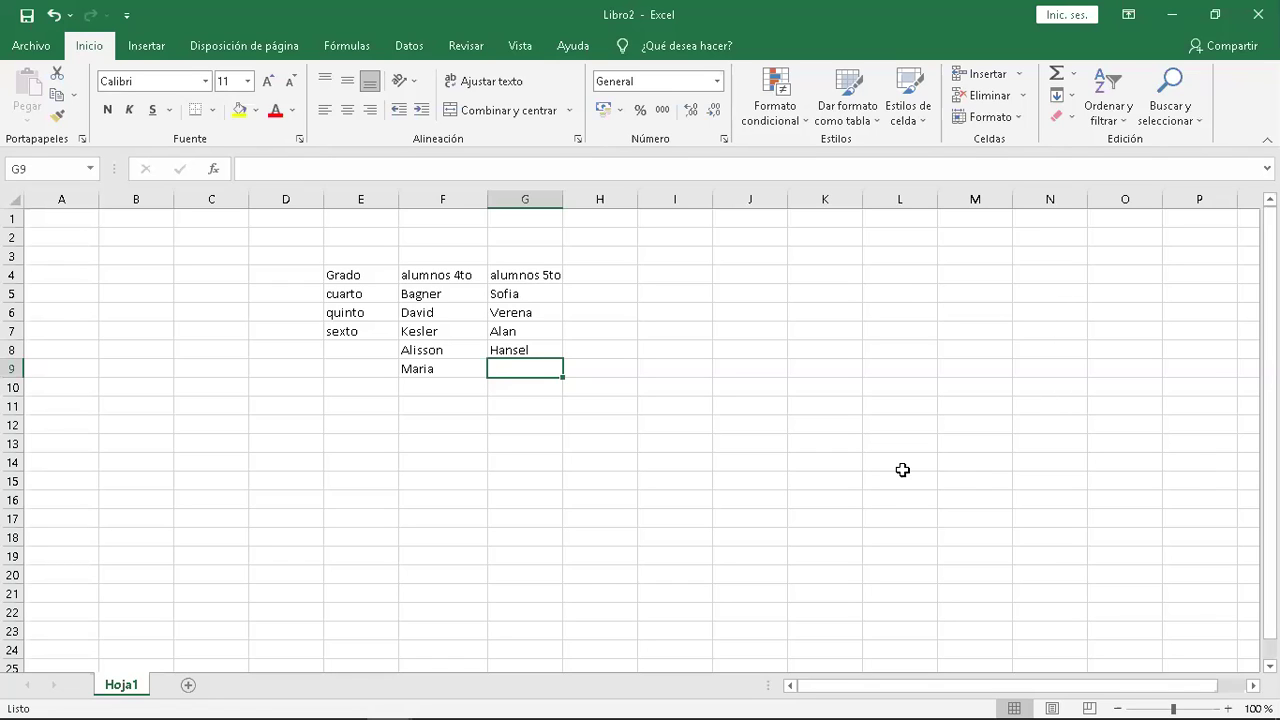
text(K)
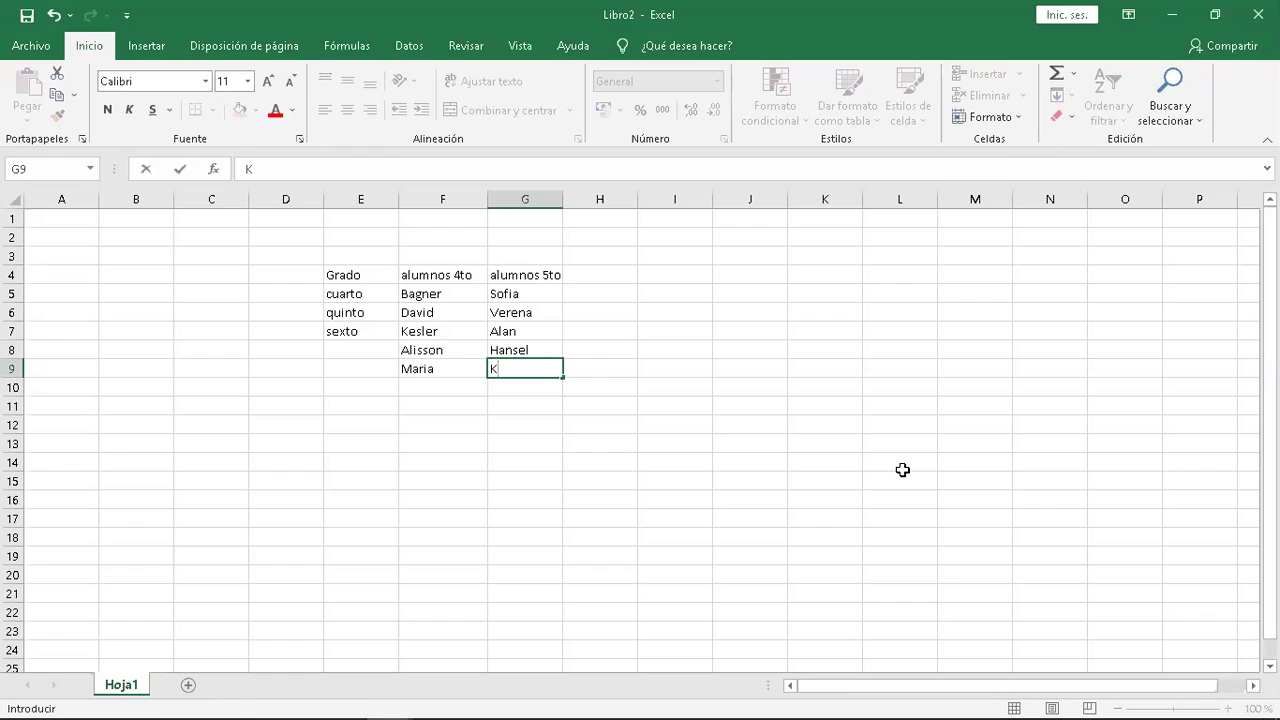
text(eyla)
key(Return)
key(Up)
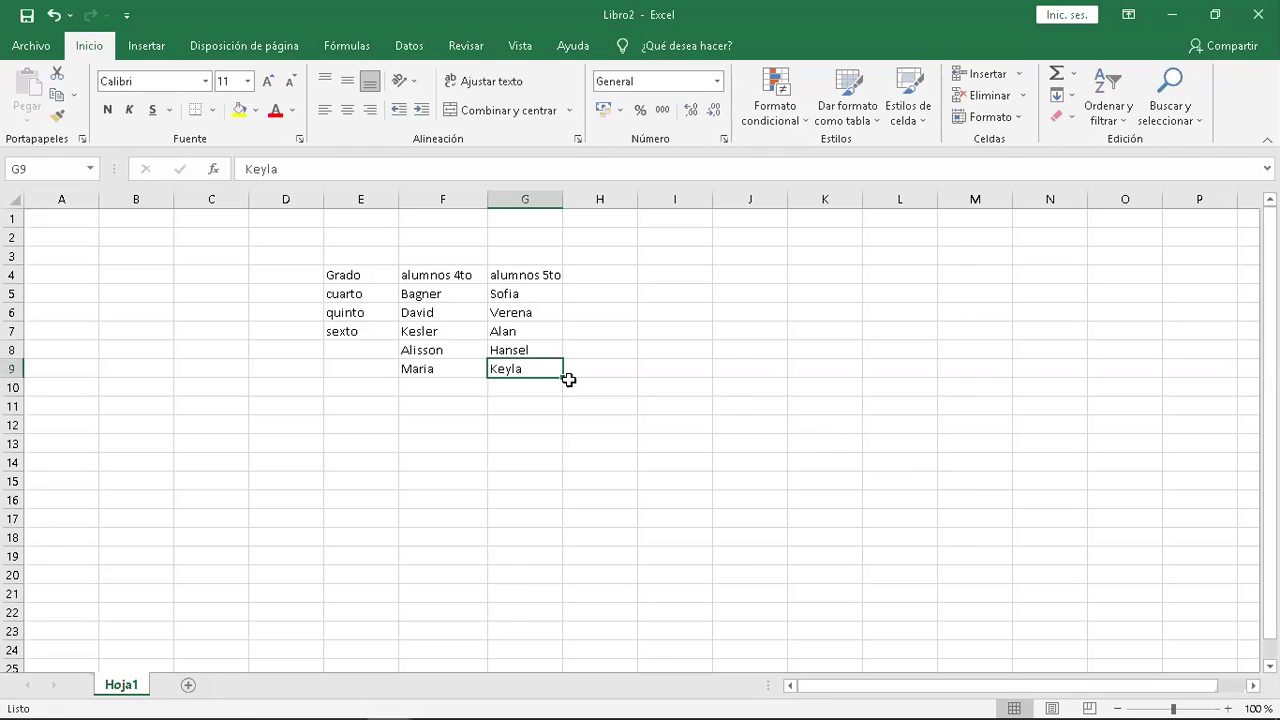
Correct the ending of the student's first name in cell G9 of the "alumnos 5to" list.
double_click(525, 368)
key(BackSpace)
text(i)
key(Return)
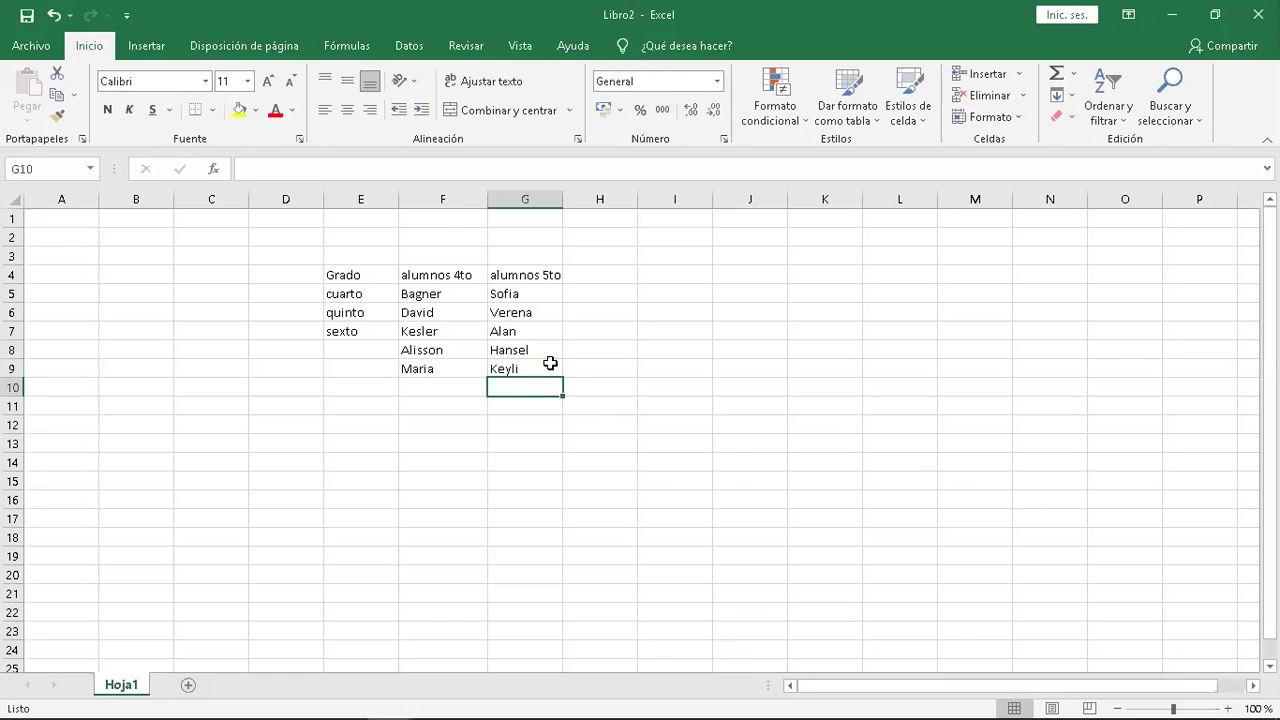
Add two more students' first names in cells G10 and G11 of the "alumnos 5to" list.
text(Edgar)
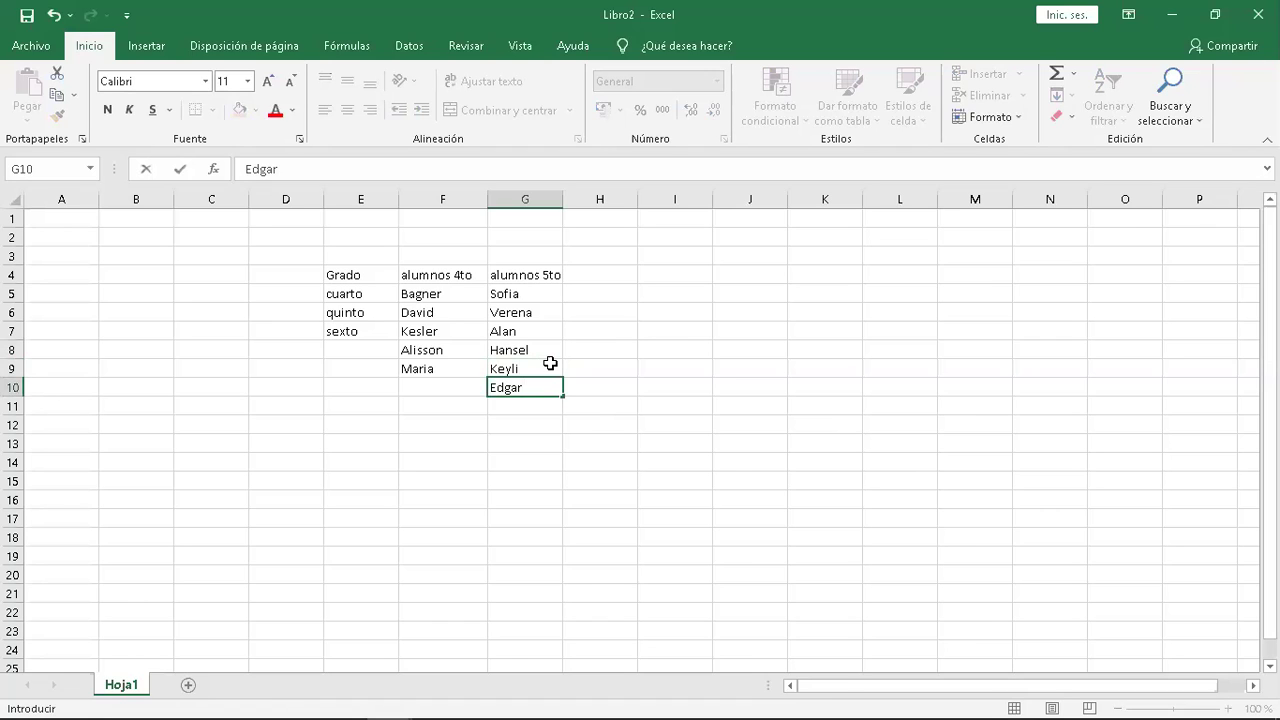
key(Return)
text(Victor)
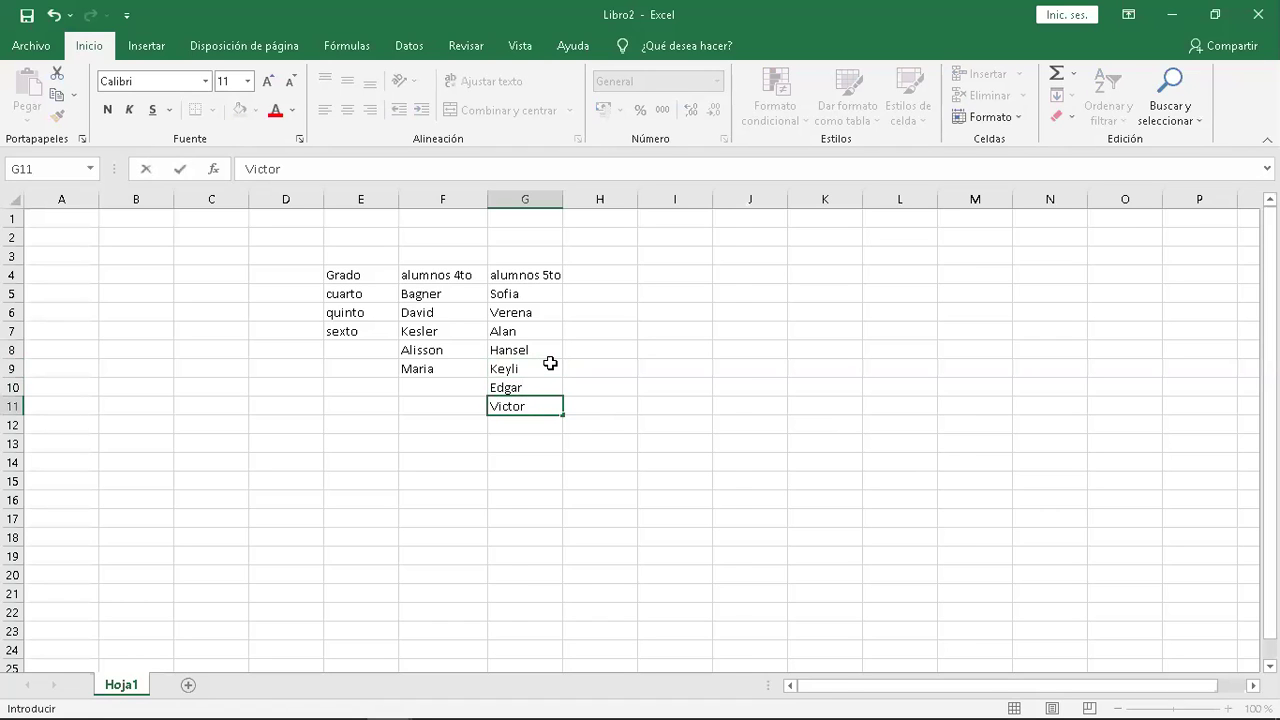
key(Return)
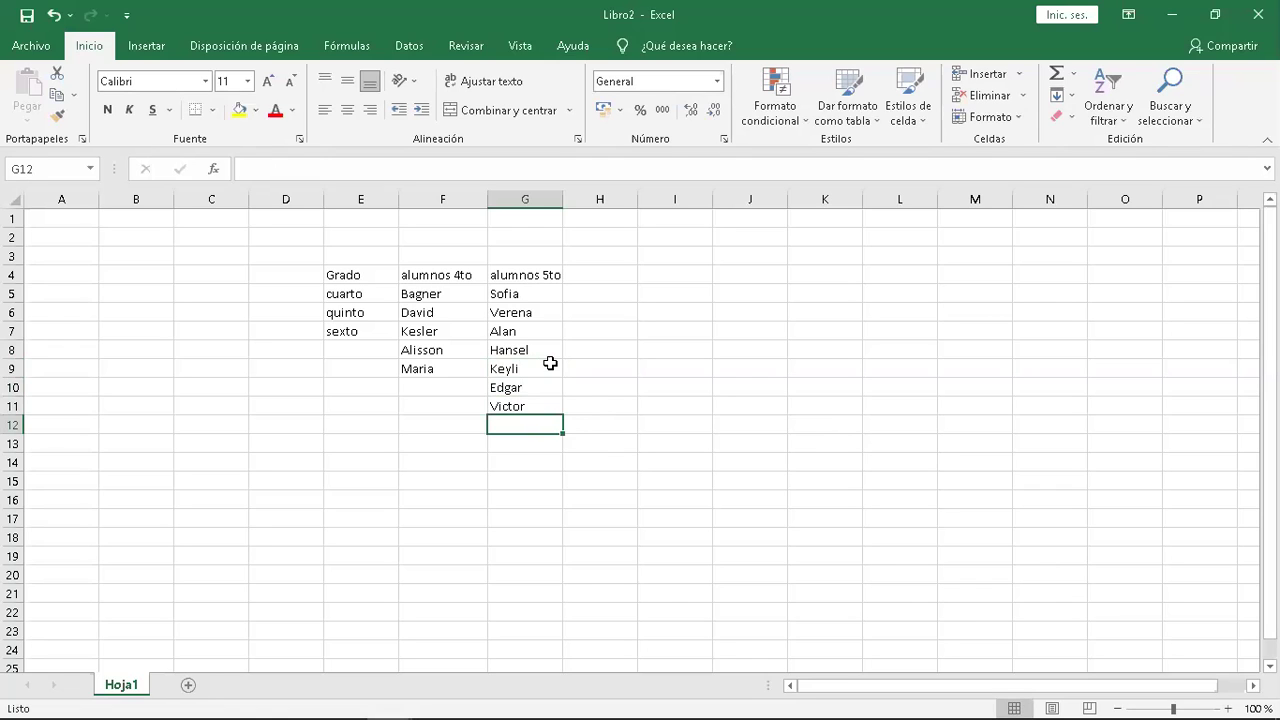
Enter the heading "alumnos 6to" in cell H4 beside the fifth-grade heading.
key(Up)
key(Up)
key(Up)
key(Up)
key(Up)
key(Up)
key(Up)
key(Up)
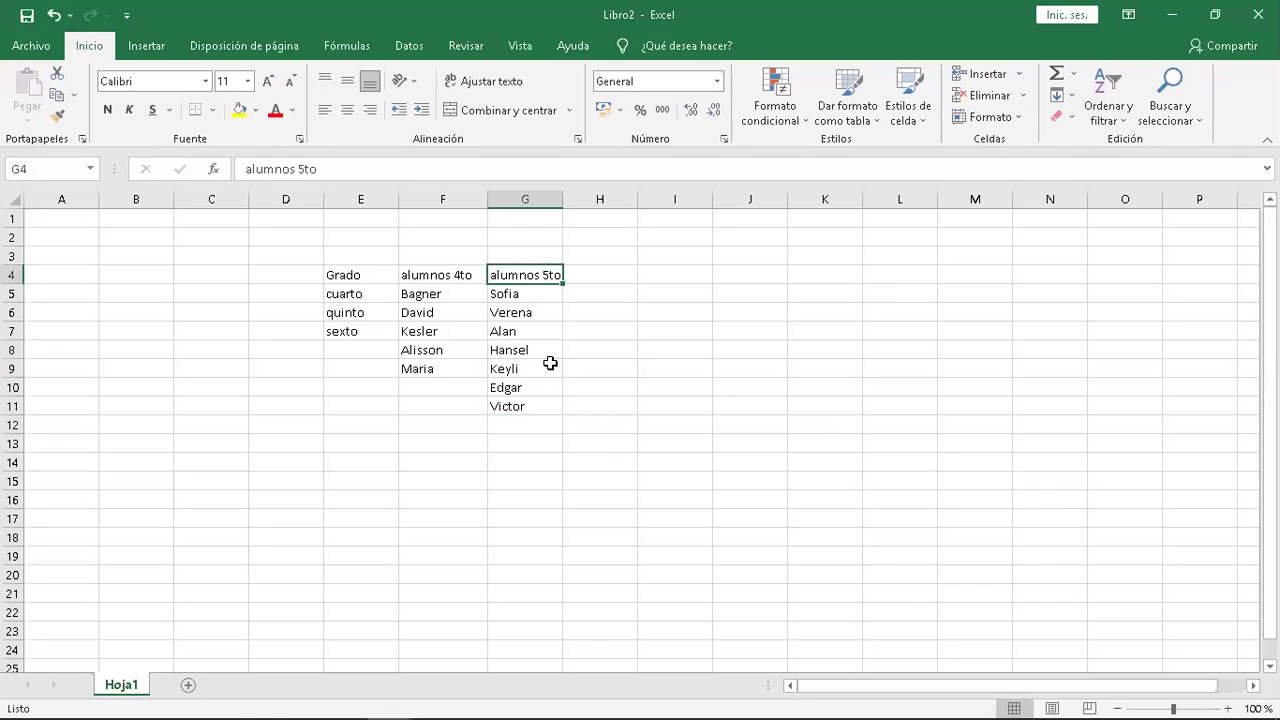
key(Right)
text(6to)
key(BackSpace)
key(BackSpace)
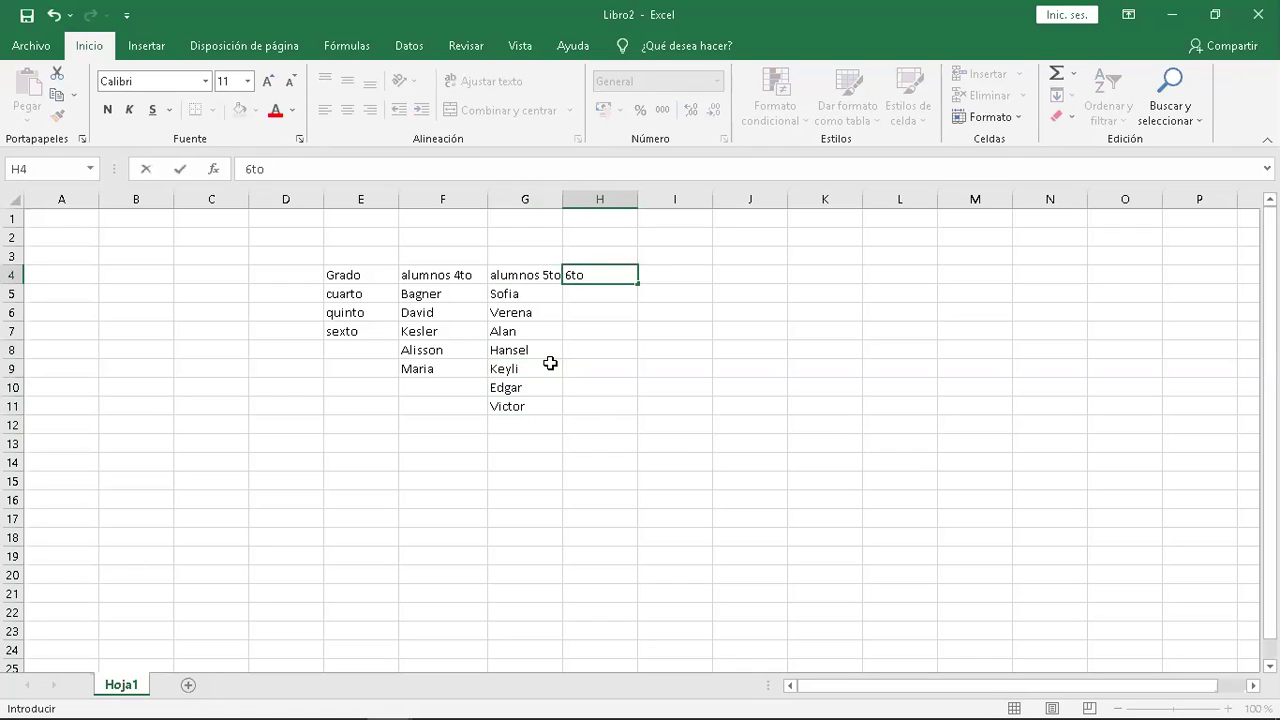
key(BackSpace)
text(alumnos 6to)
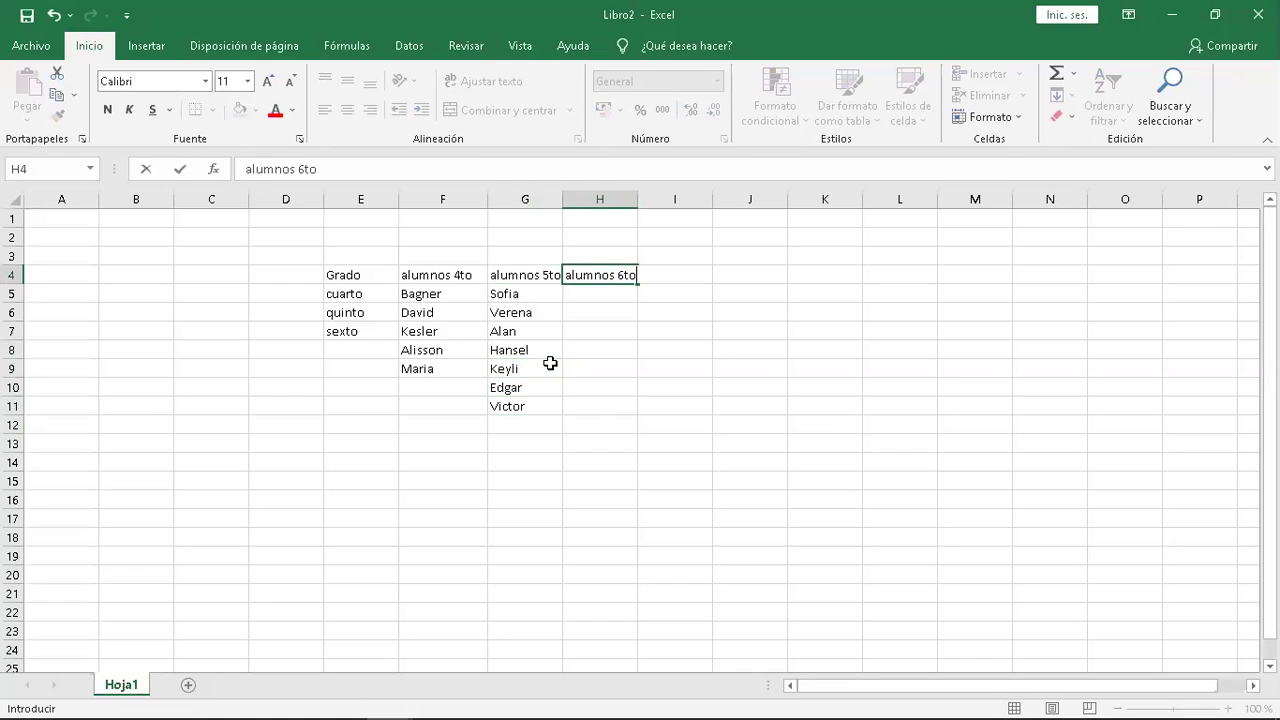
key(Return)
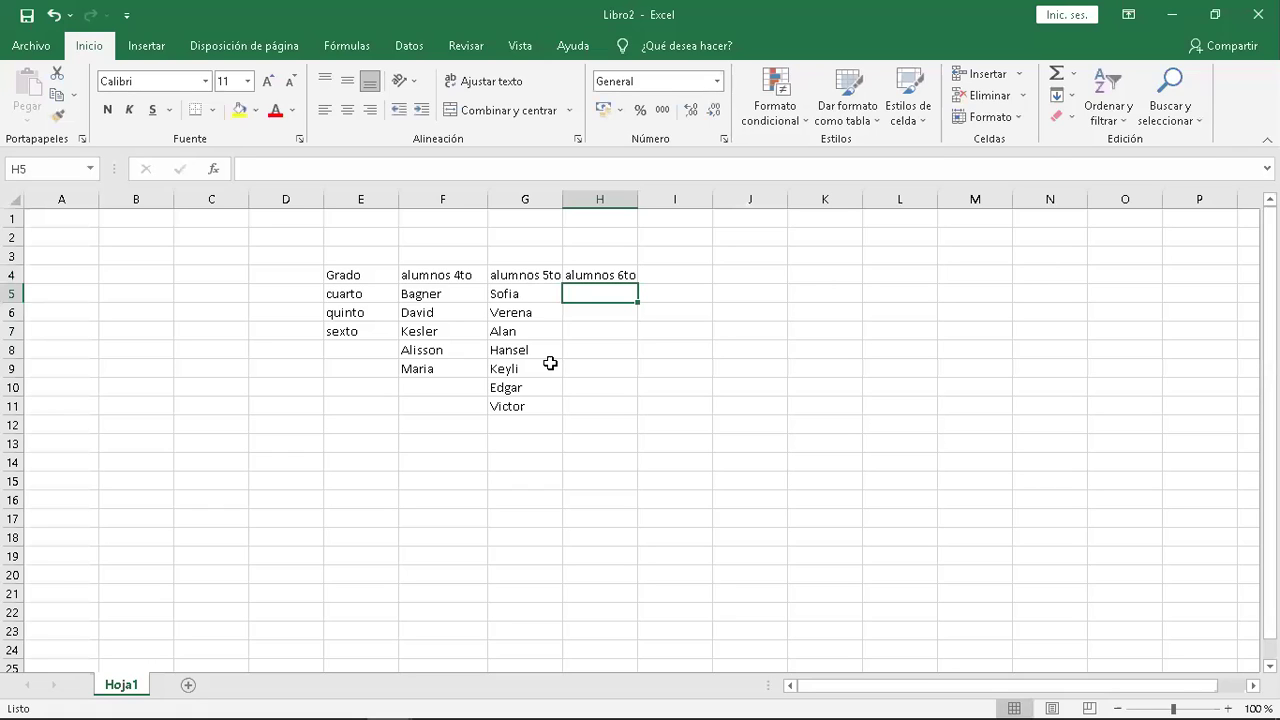
Enter three students' first names in cells H5 to H7 under the "alumnos 6to" heading.
text(Joana)
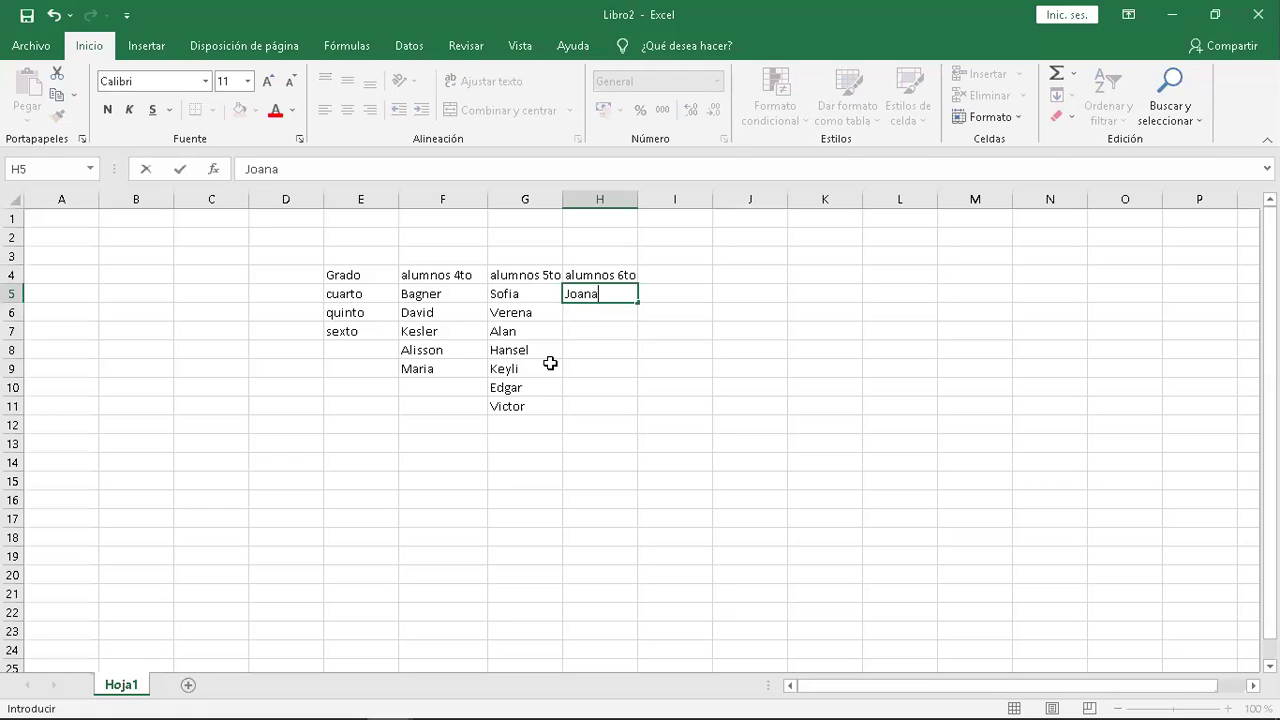
key(BackSpace)
text(n)
text(e)
key(Return)
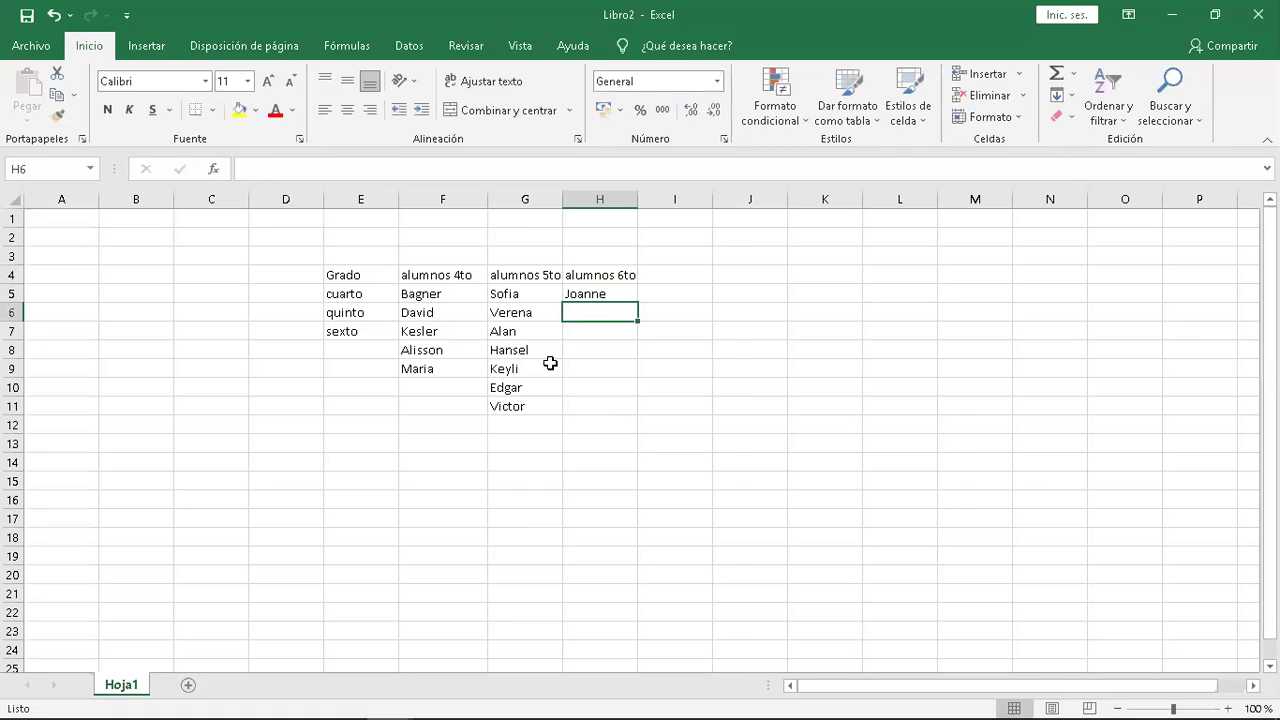
text(Michelle)
key(Return)
text(Miguel)
key(Return)
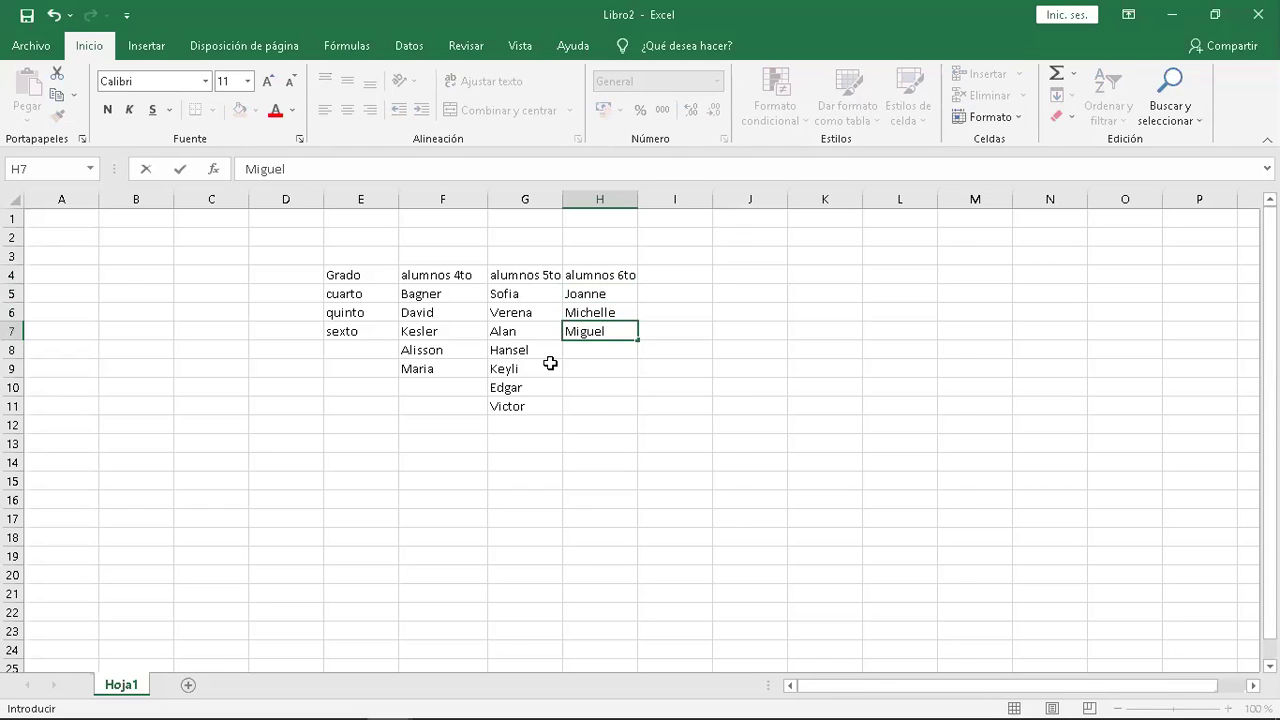
Add two more students' first names in cells H8 and H9 of the "alumnos 6to" list.
text(Josue)
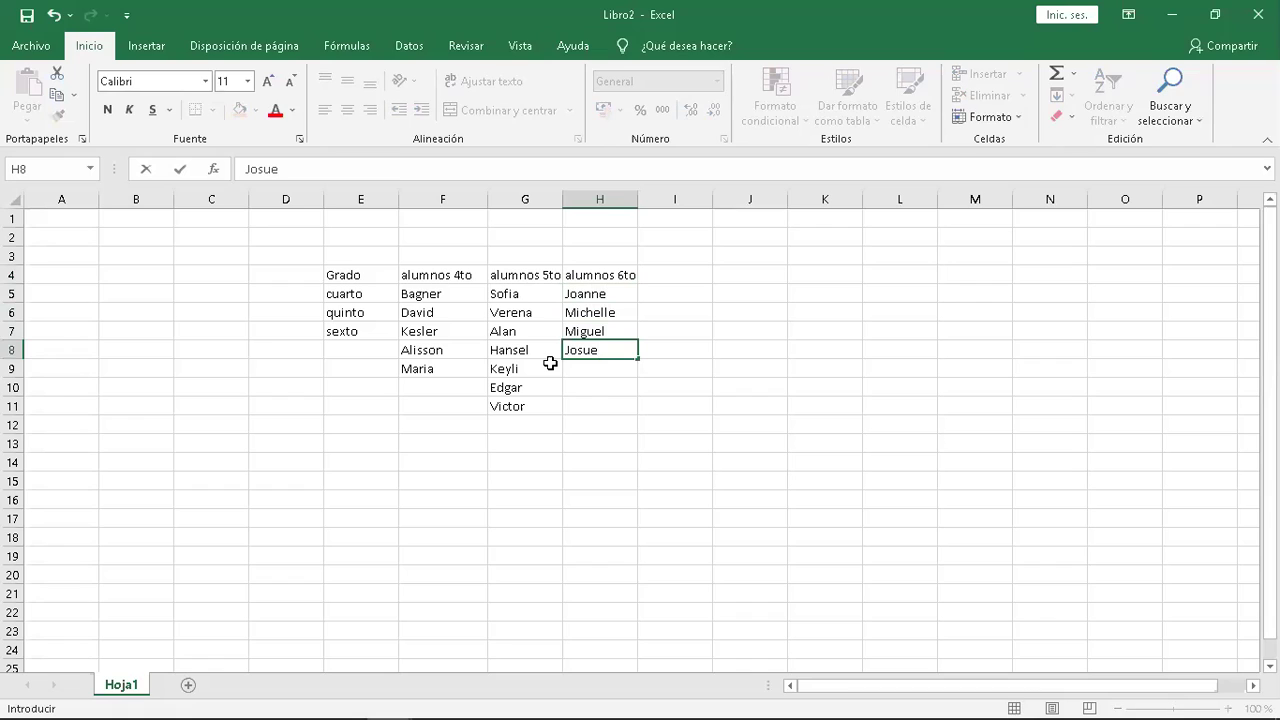
key(BackSpace)
key(BackSpace)
text(e)
key(Return)
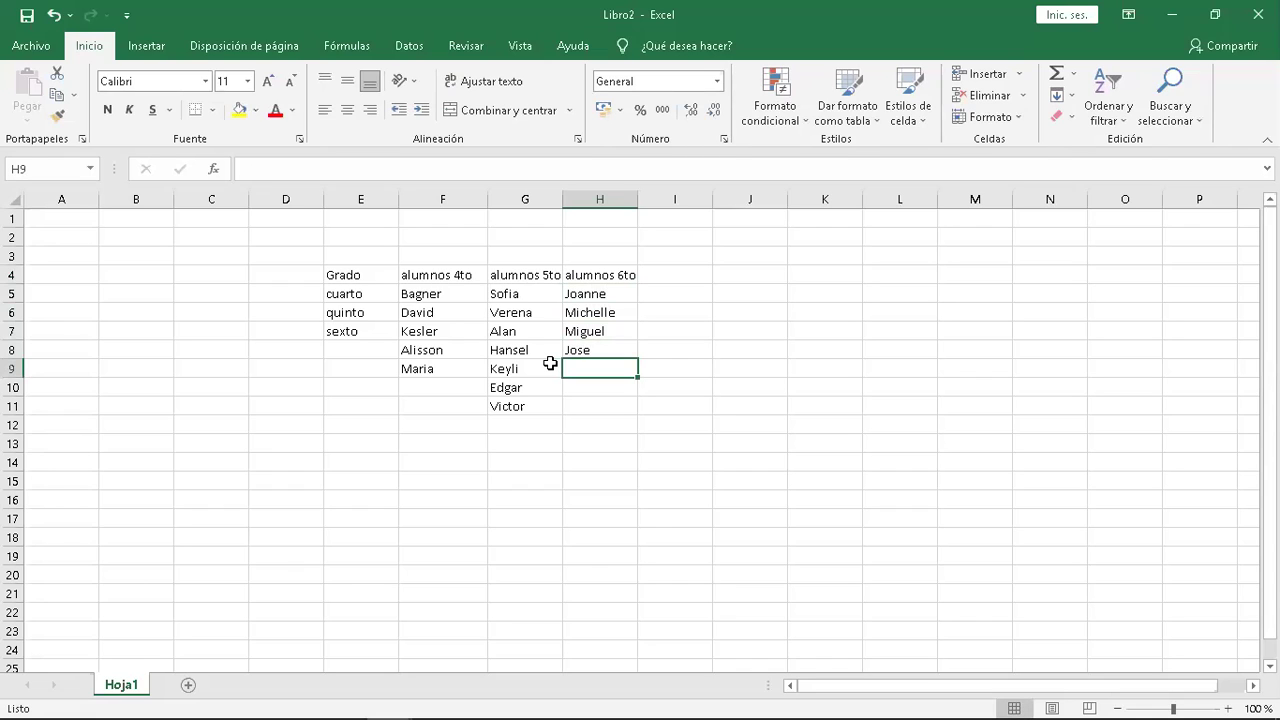
key(Up)
key(Down)
text(Carlos)
key(Return)
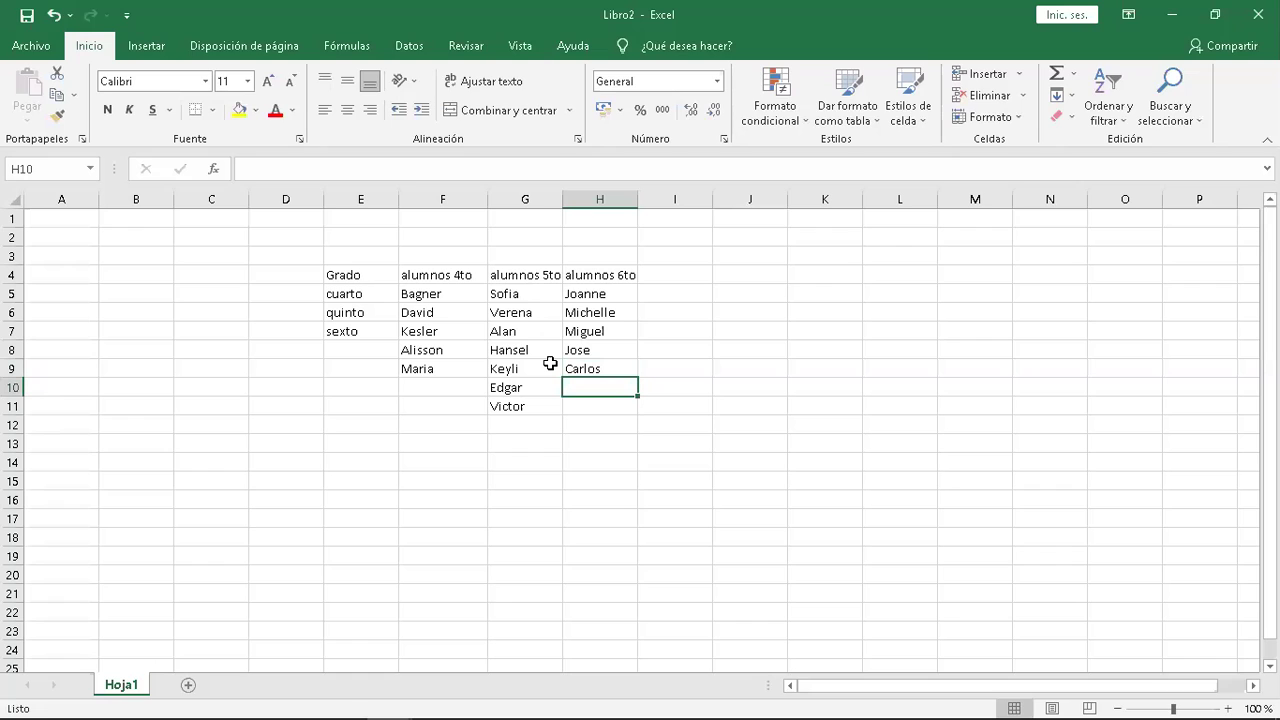
Continue the "alumnos 6to" list with two students' first names in cells H10 and H11.
text(Briana)
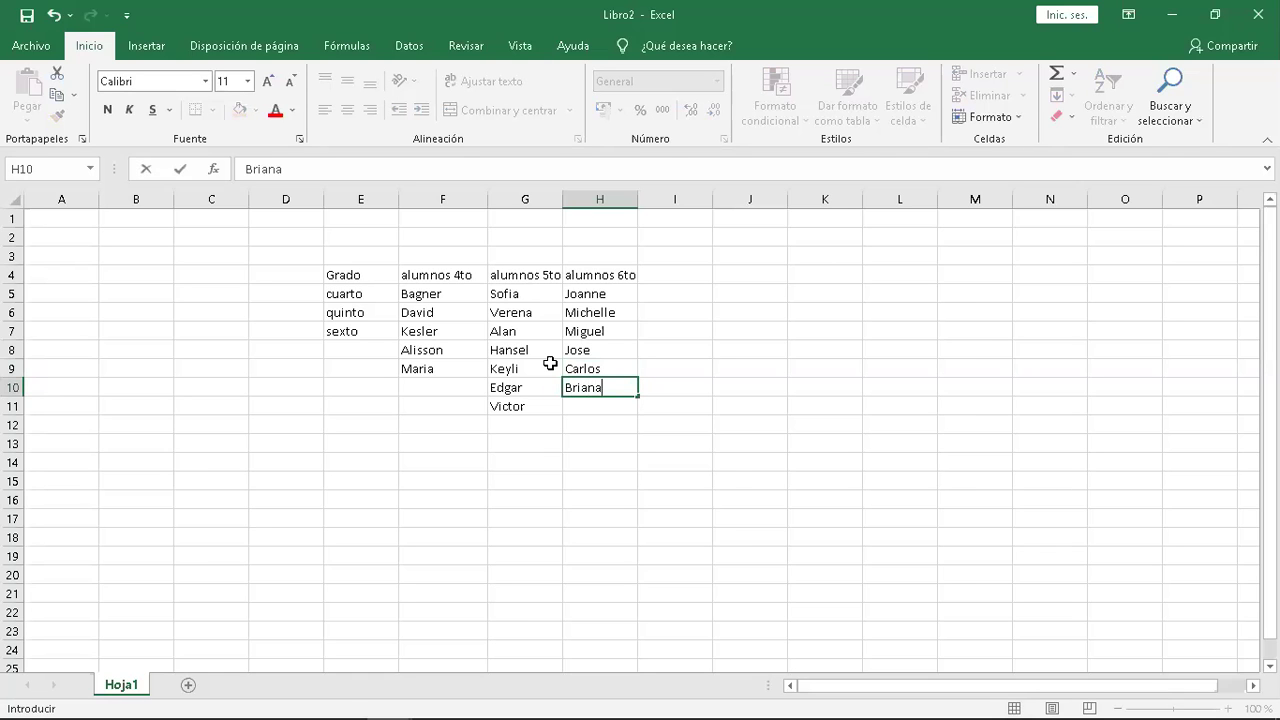
key(Return)
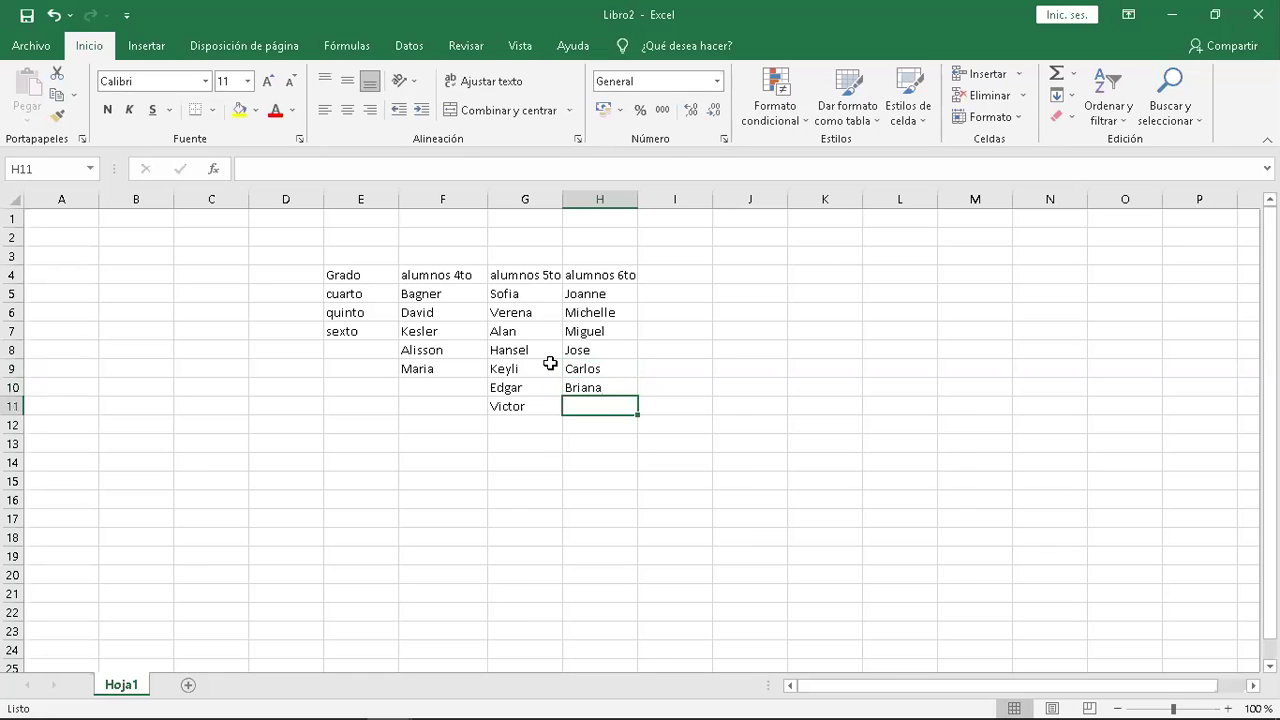
text(A)
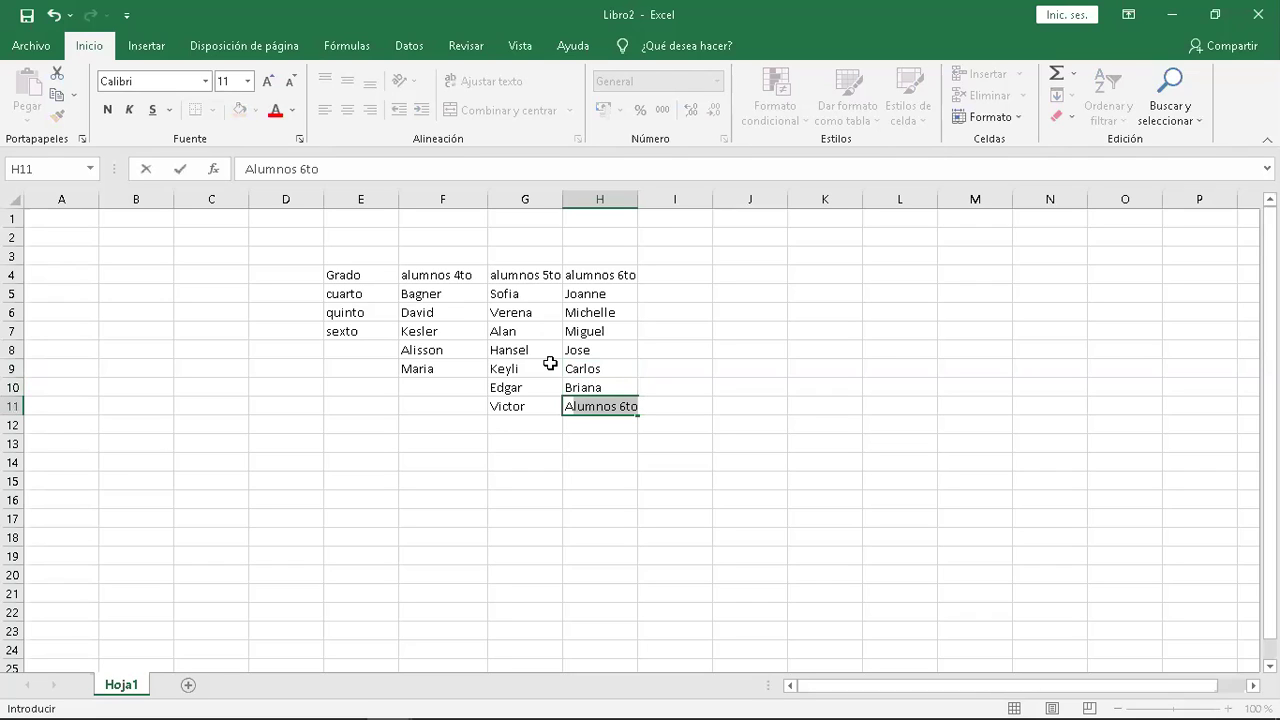
key(BackSpace)
key(BackSpace)
text(Alisson)
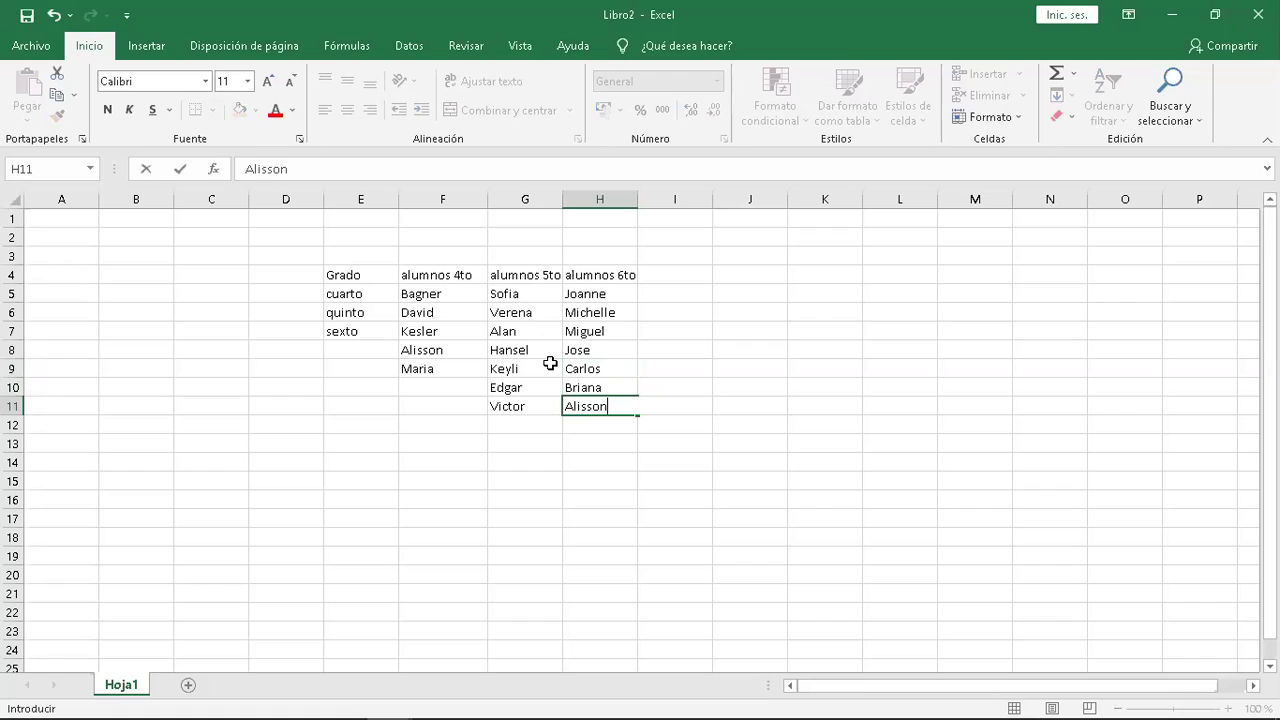
key(Return)
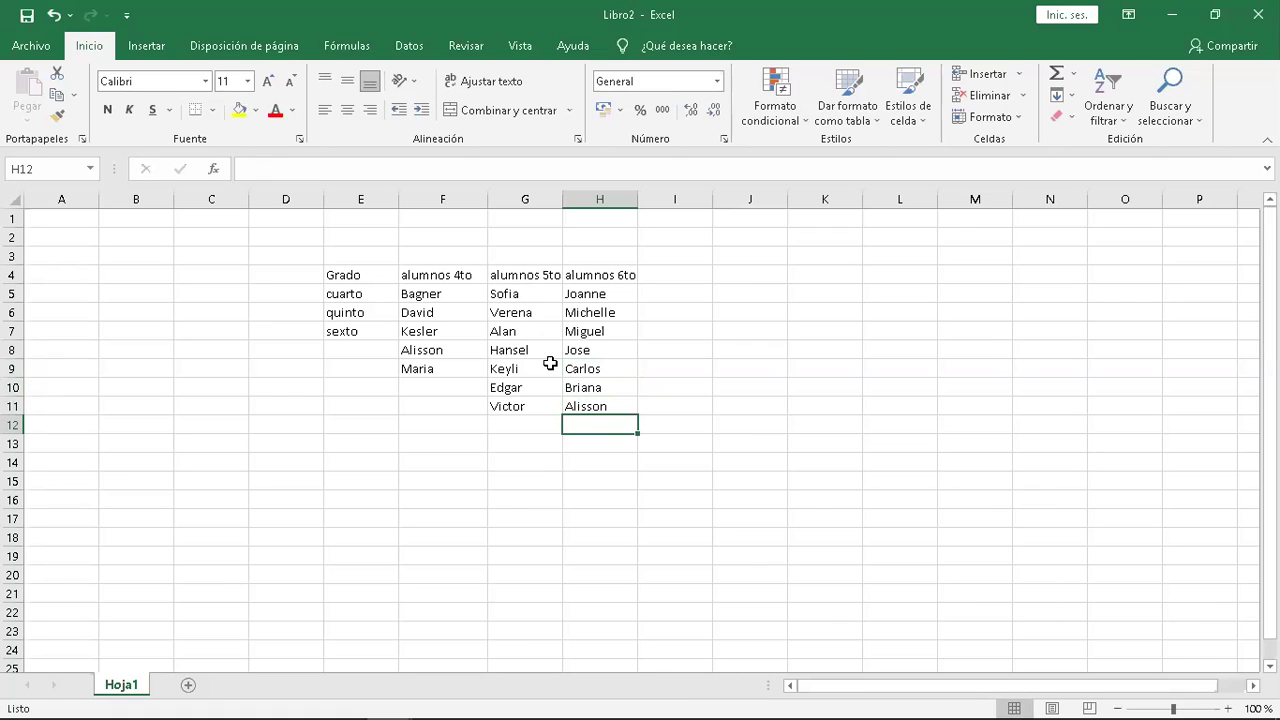
Append the student's surname initial to the first name in cell H11.
double_click(611, 406)
text(R.)
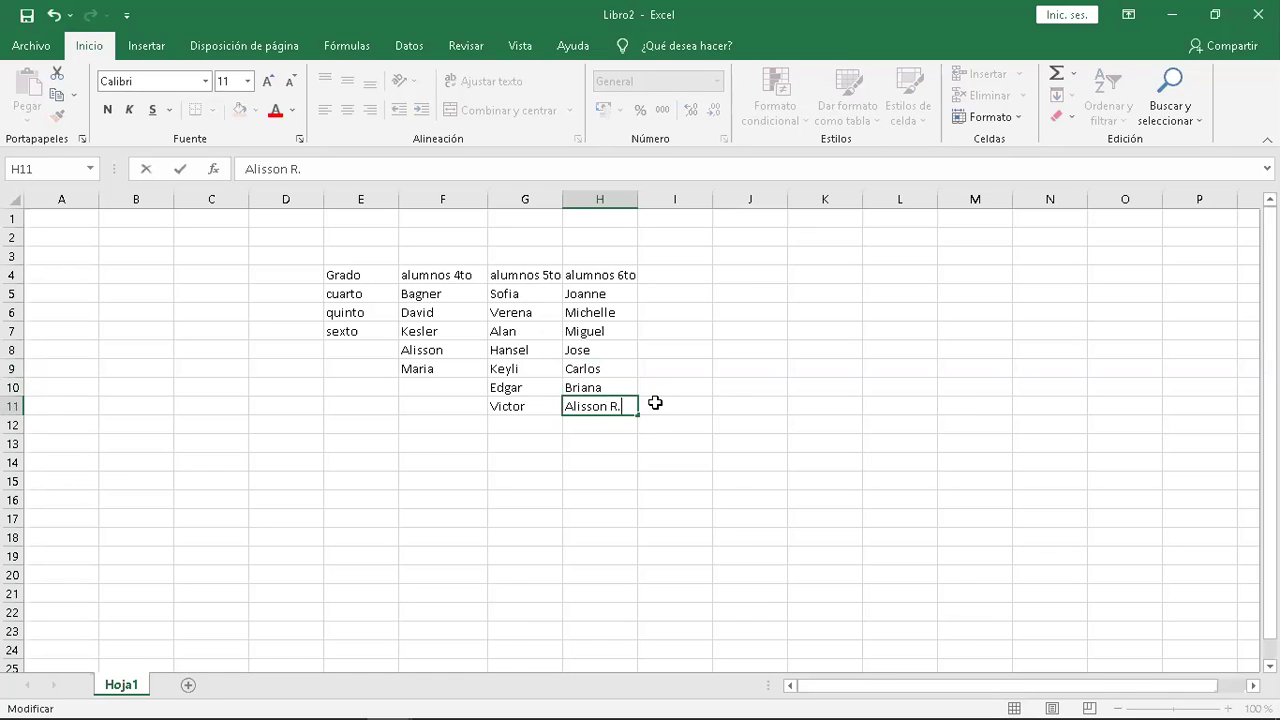
key(Return)
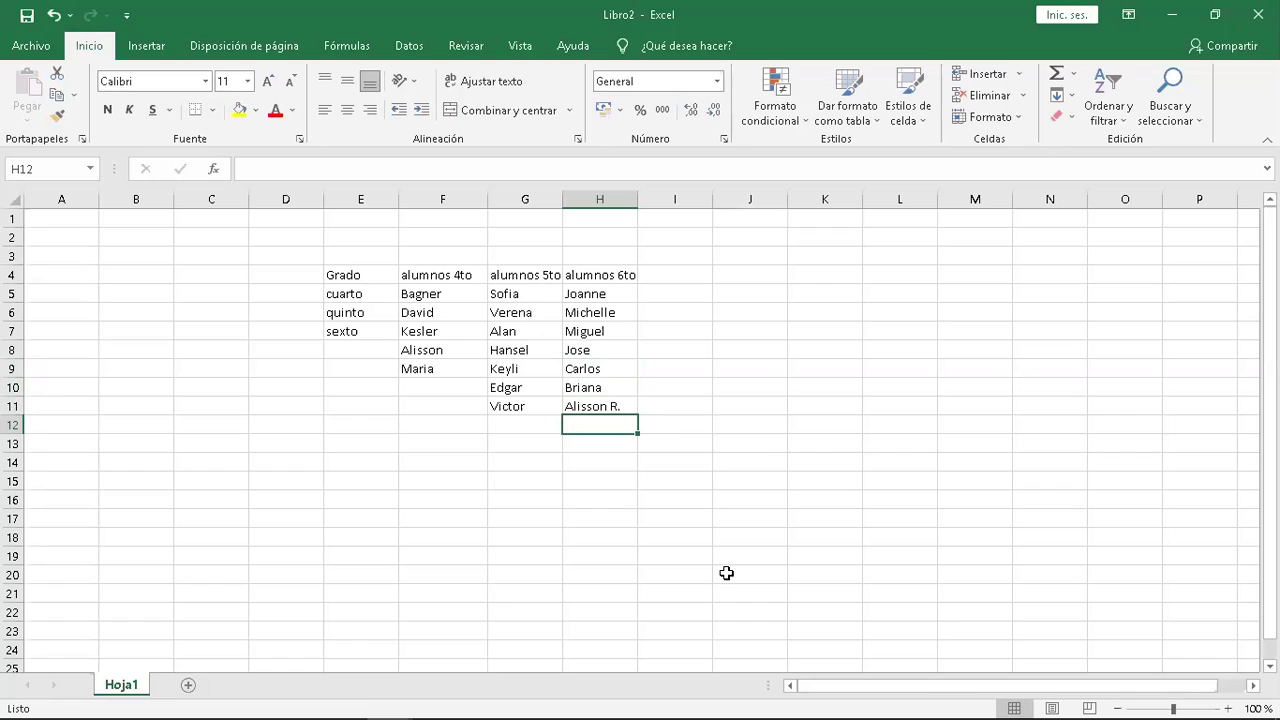
Complete the "alumnos 6to" list with three more students' first names in cells H12 to H14.
text(Pablo)
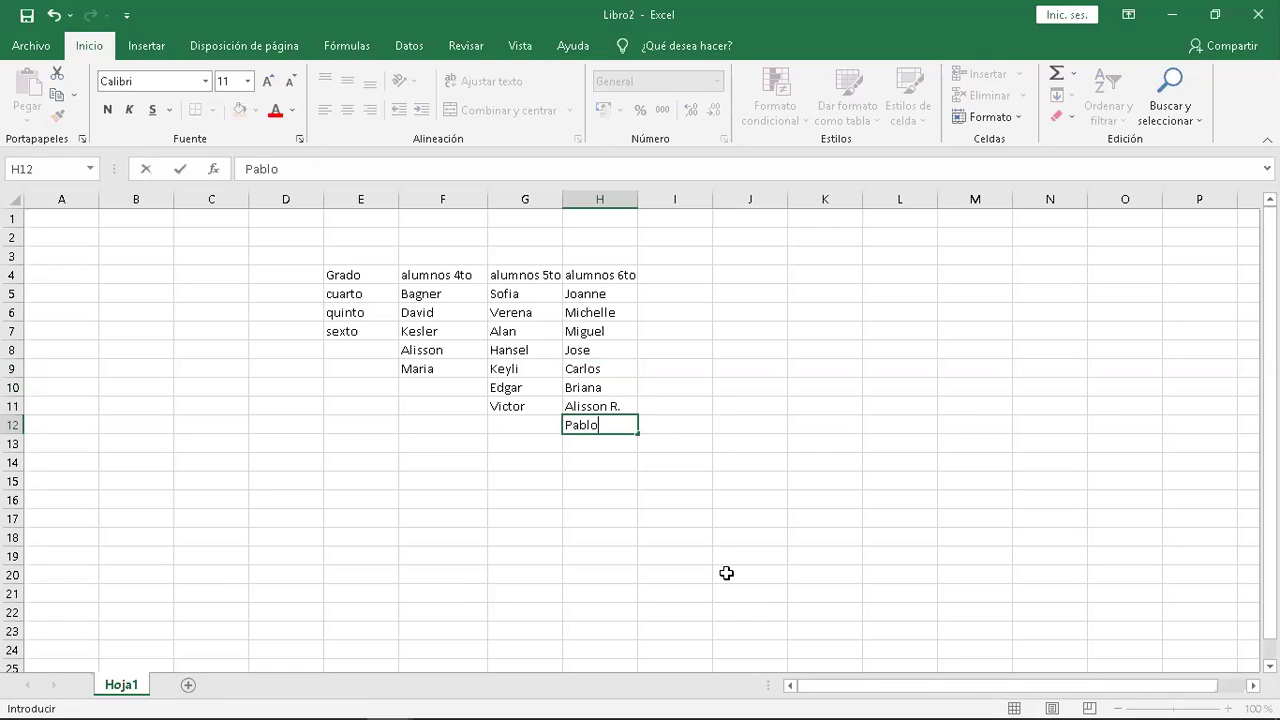
key(Return)
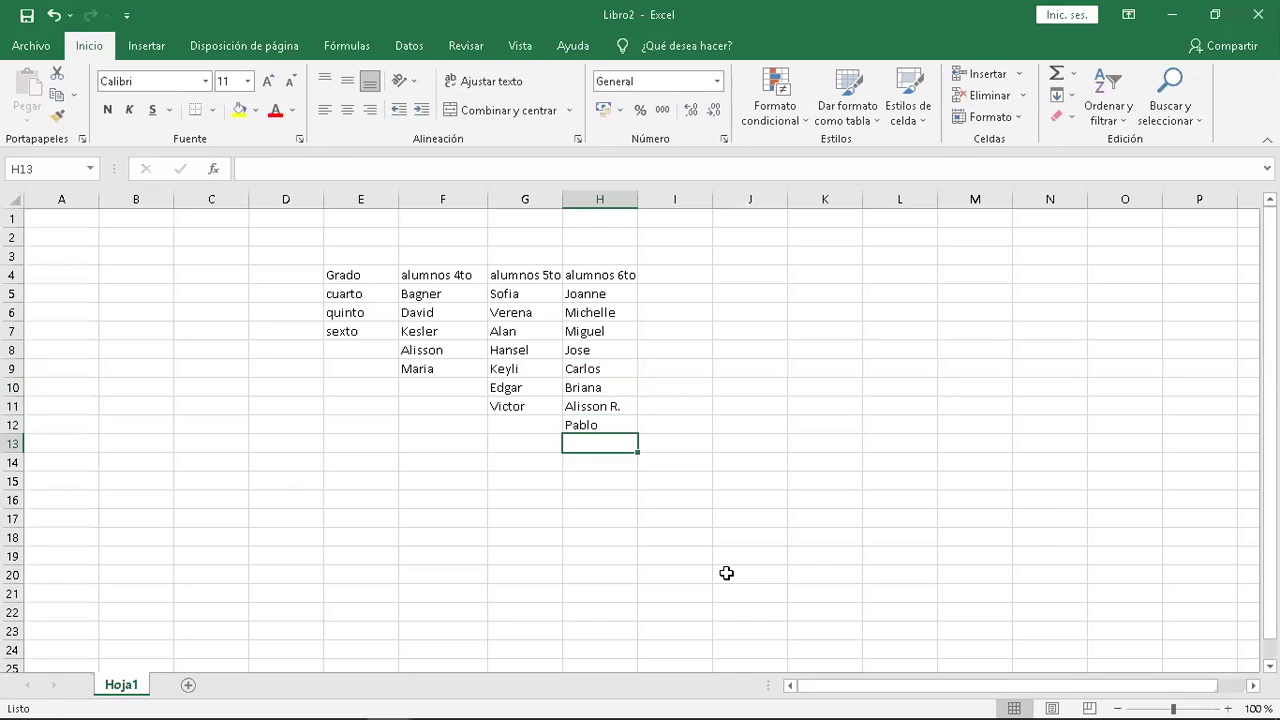
text(Angel)
key(Return)
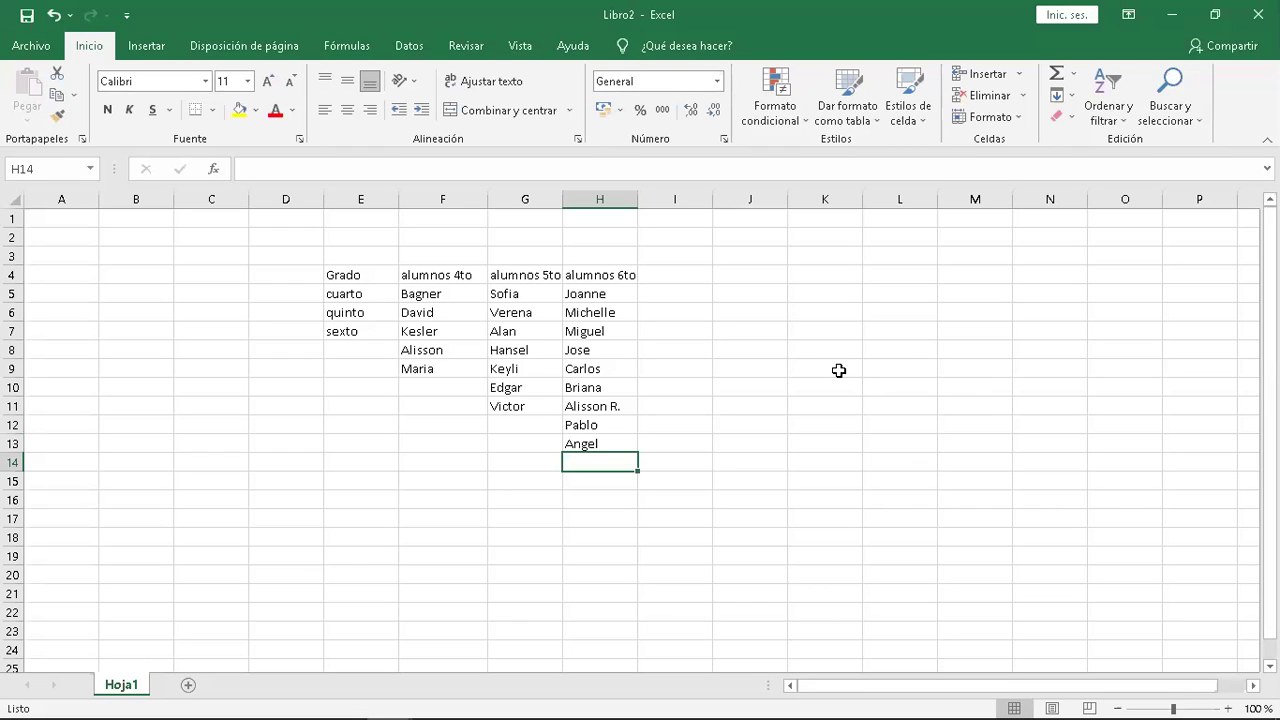
click(394, 462)
click(603, 463)
text(Lesly)
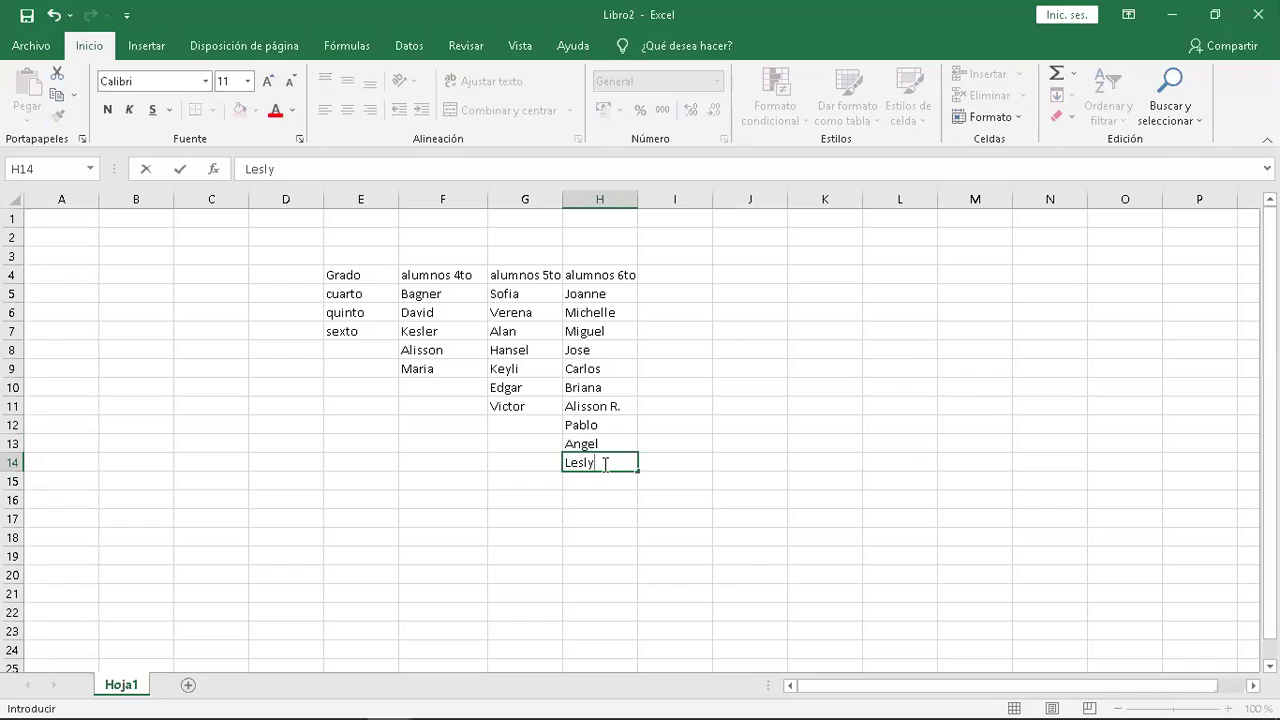
key(Return)
Go through the student names in the "alumnos 6to" list from cell H5 downward.
click(592, 294)
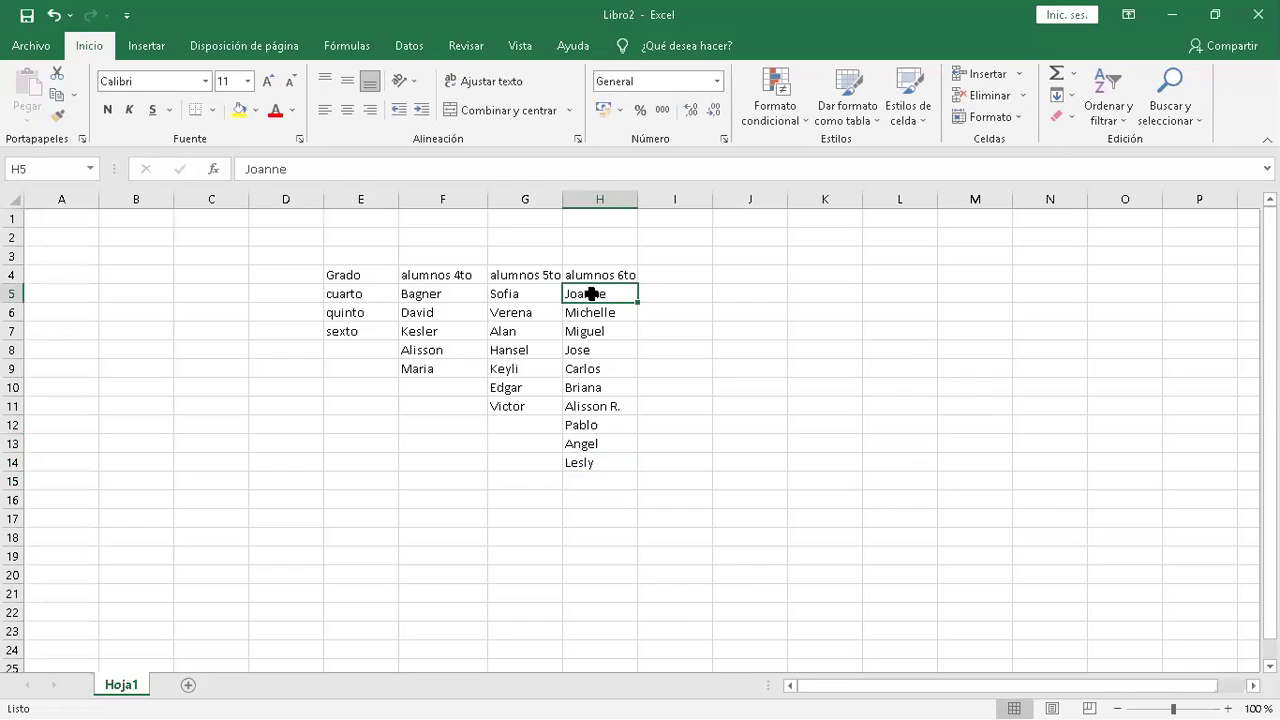
key(Down)
key(Down)
key(Down)
key(Down)
key(Down)
key(Down)
key(Down)
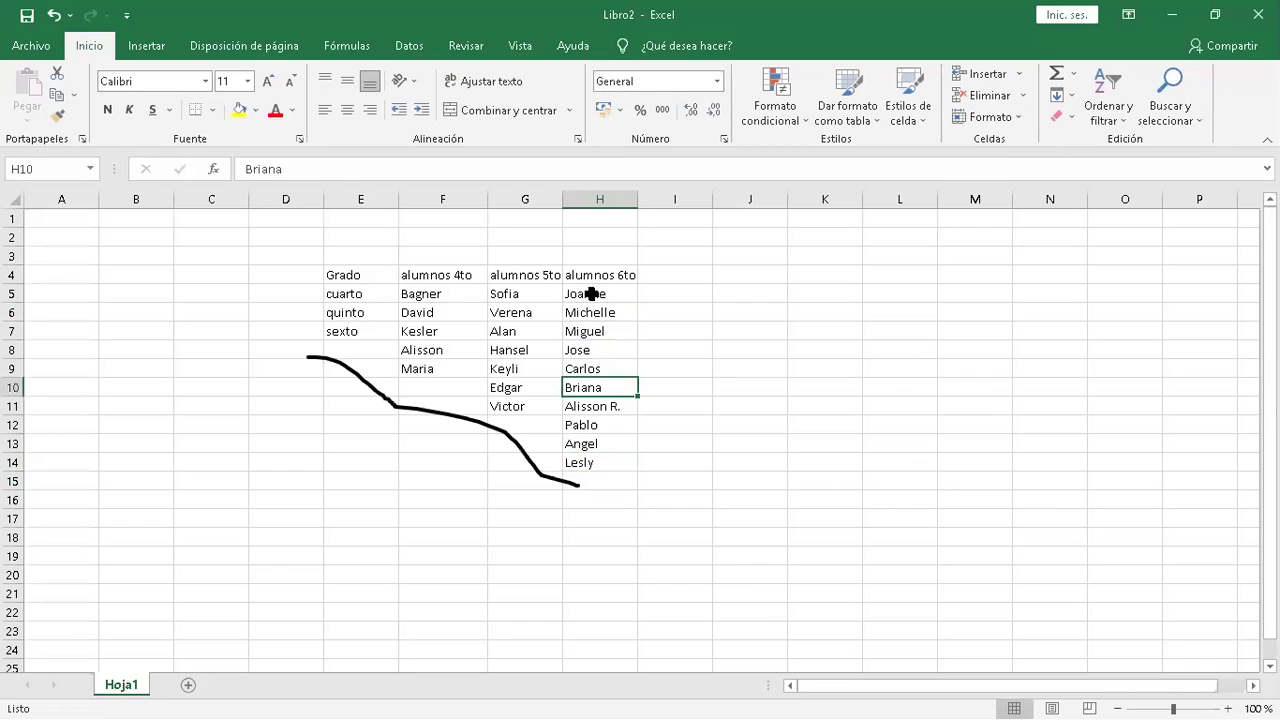
key(Down)
key(Down)
key(Down)
key(Down)
key(Down)
key(Down)
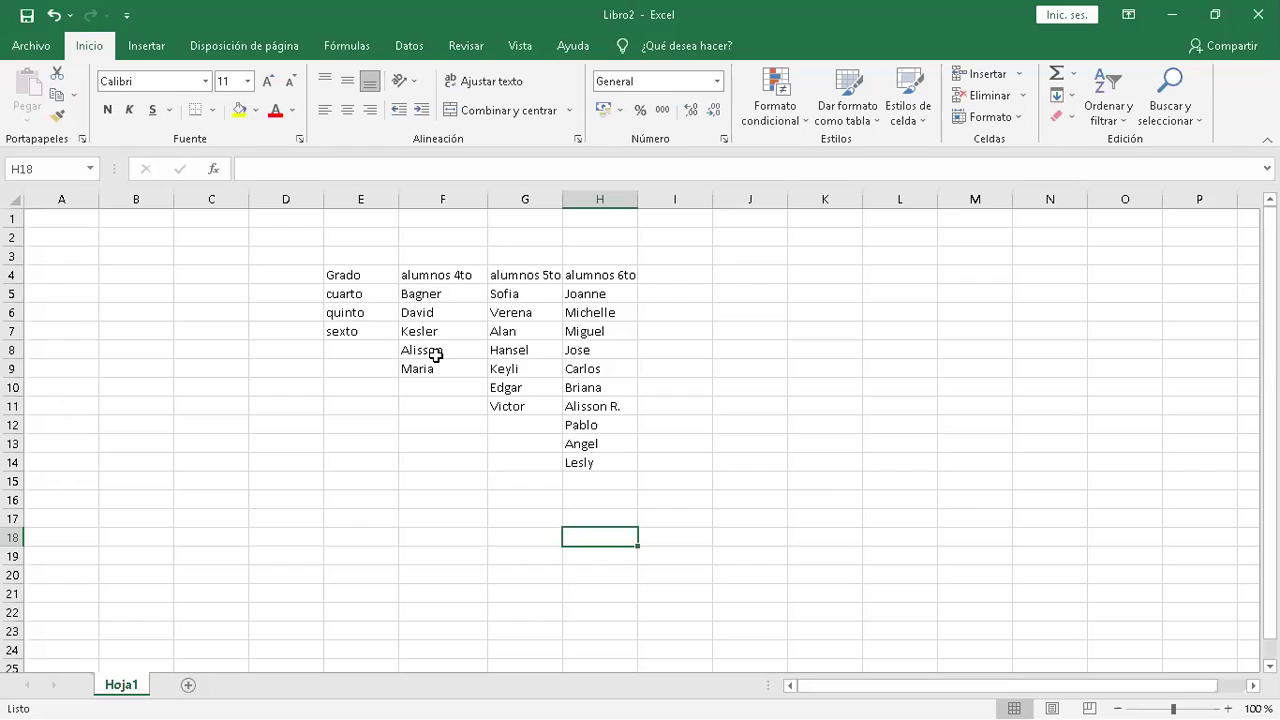
Define the name "grados" for the grade list in cells E5:E7.
drag(371, 293, 365, 331)
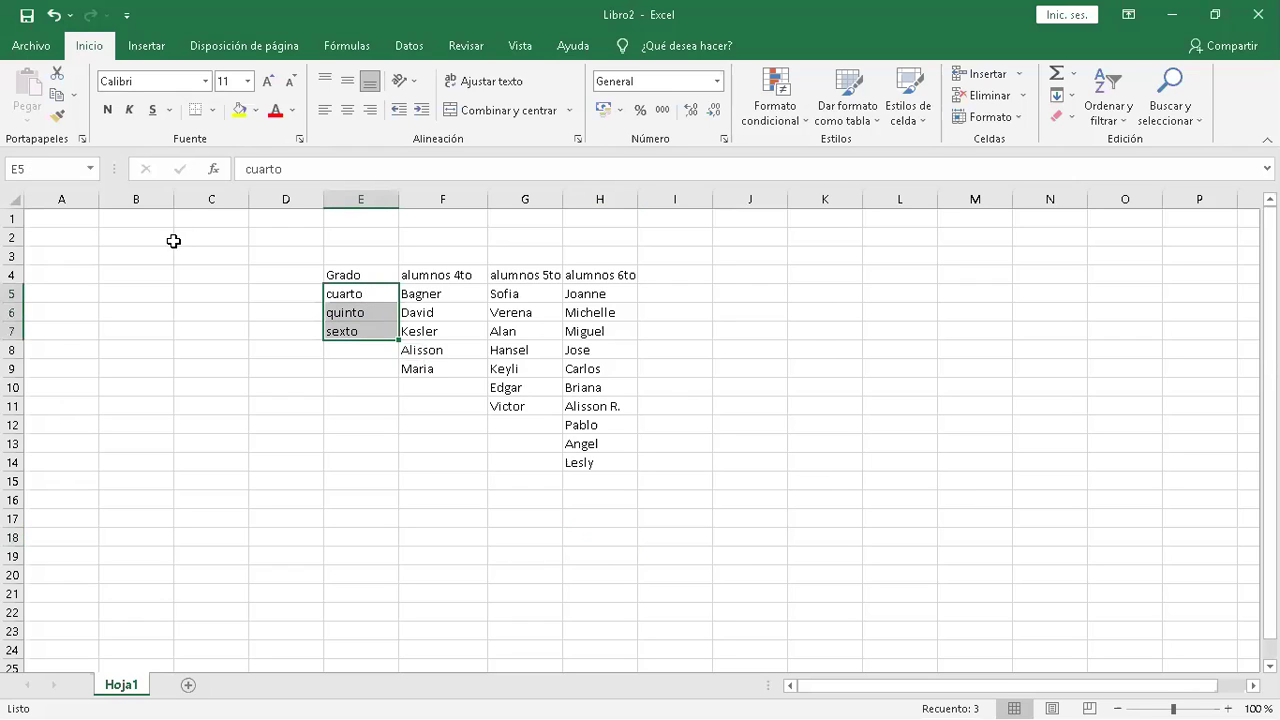
click(52, 170)
text(grados)
key(Return)
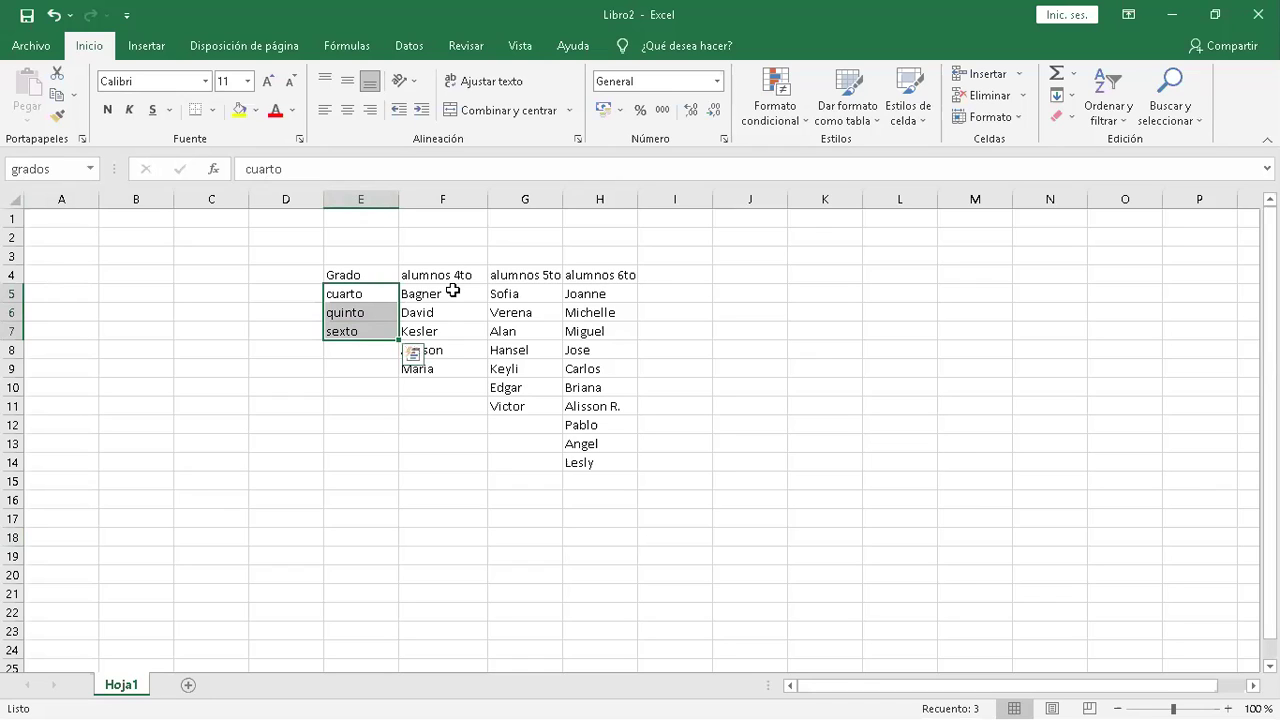
Define the name "cuarto" for the fourth-grade student names in cells F5:F9.
drag(453, 290, 452, 375)
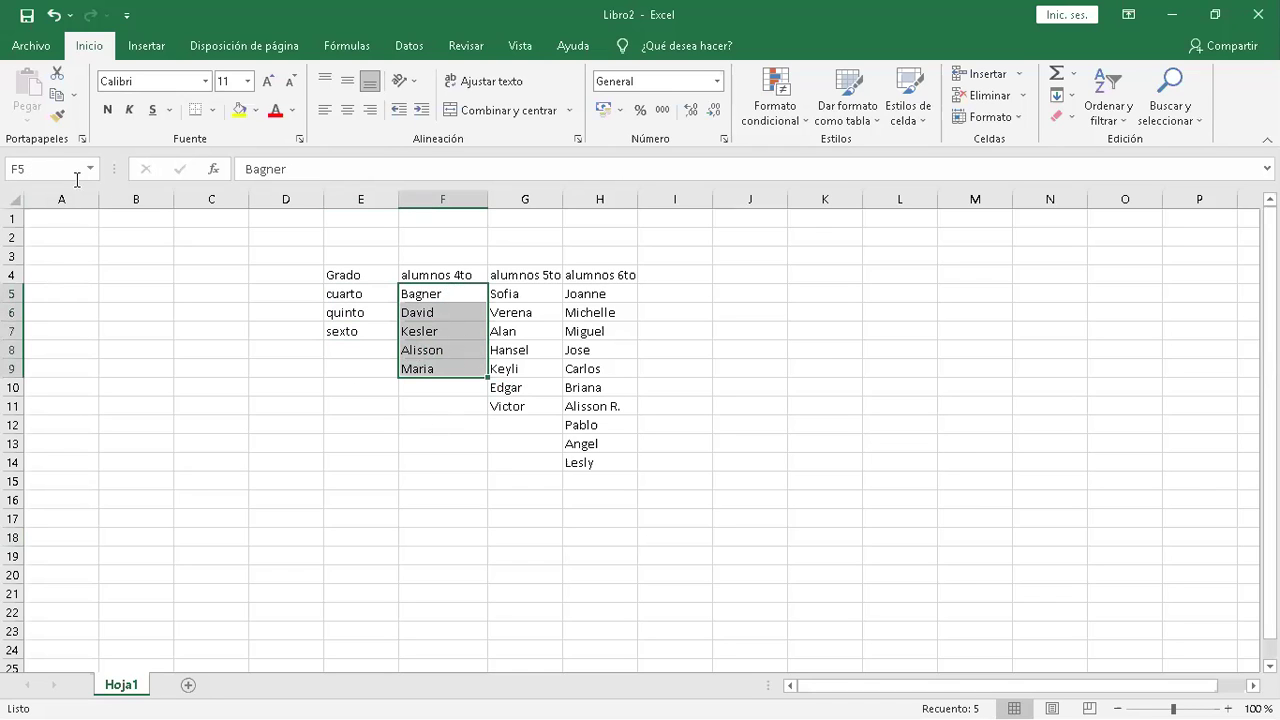
click(39, 169)
text(cuartos)
key(BackSpace)
key(Return)
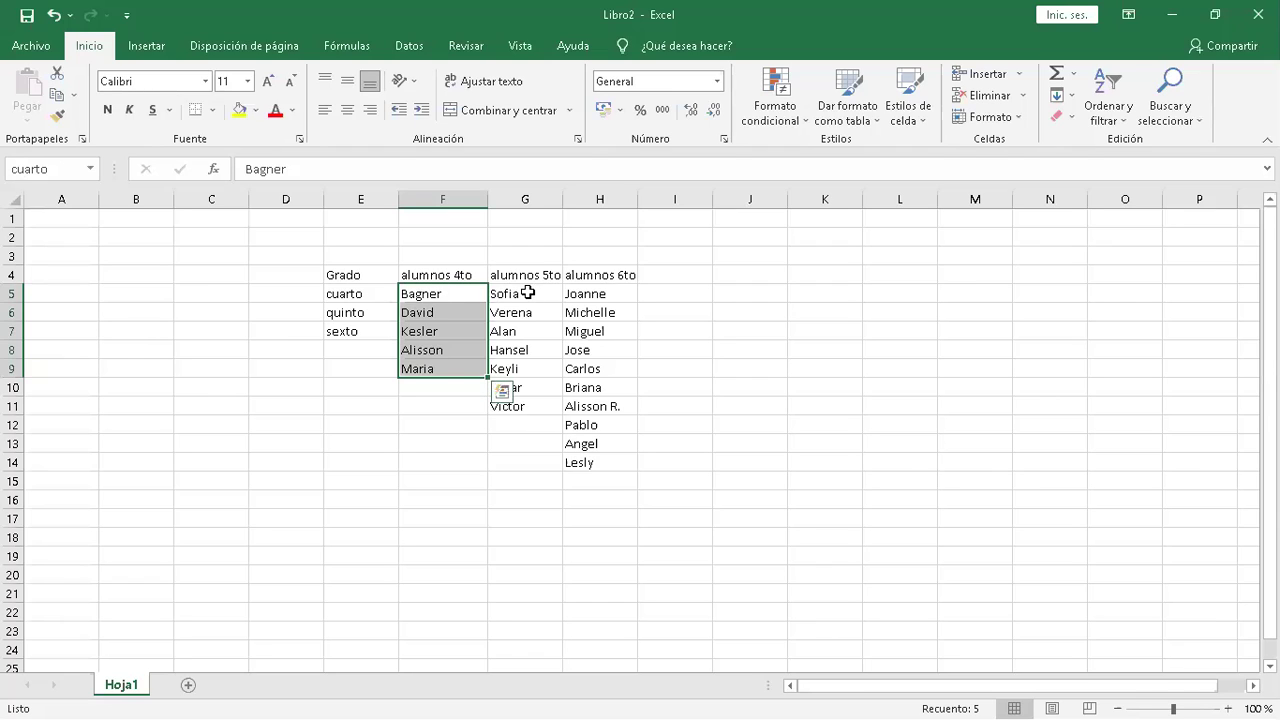
Define the name "quinto" for the fifth-grade student names in cells G5:G11.
drag(527, 292, 523, 403)
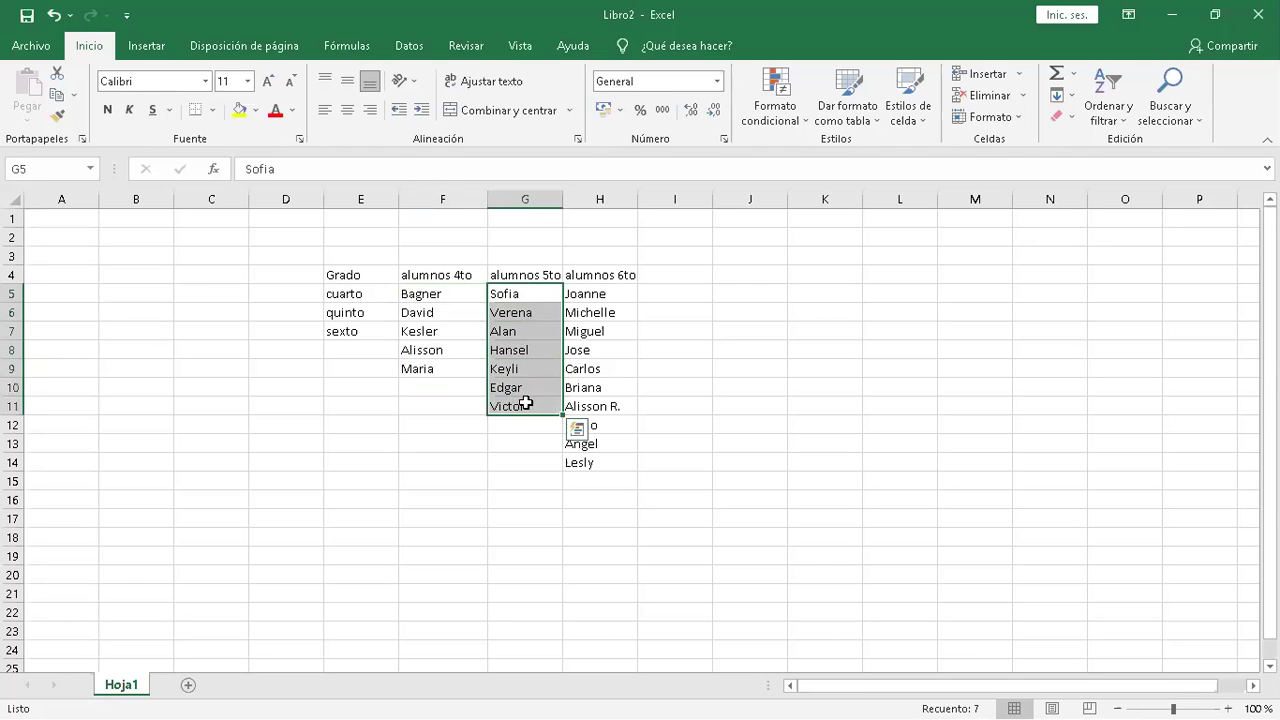
click(45, 170)
text(quinto)
key(Return)
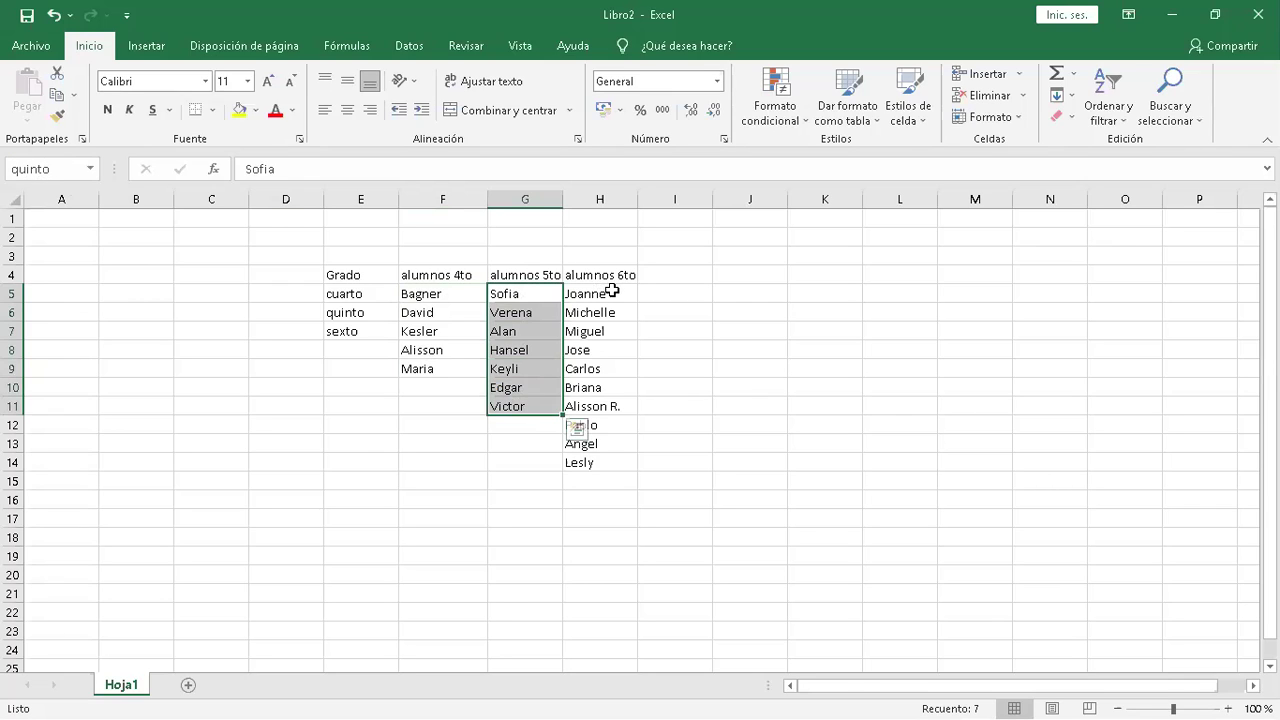
Define the name "sexto" for the sixth-grade student names in cells H5:H14.
drag(611, 291, 603, 465)
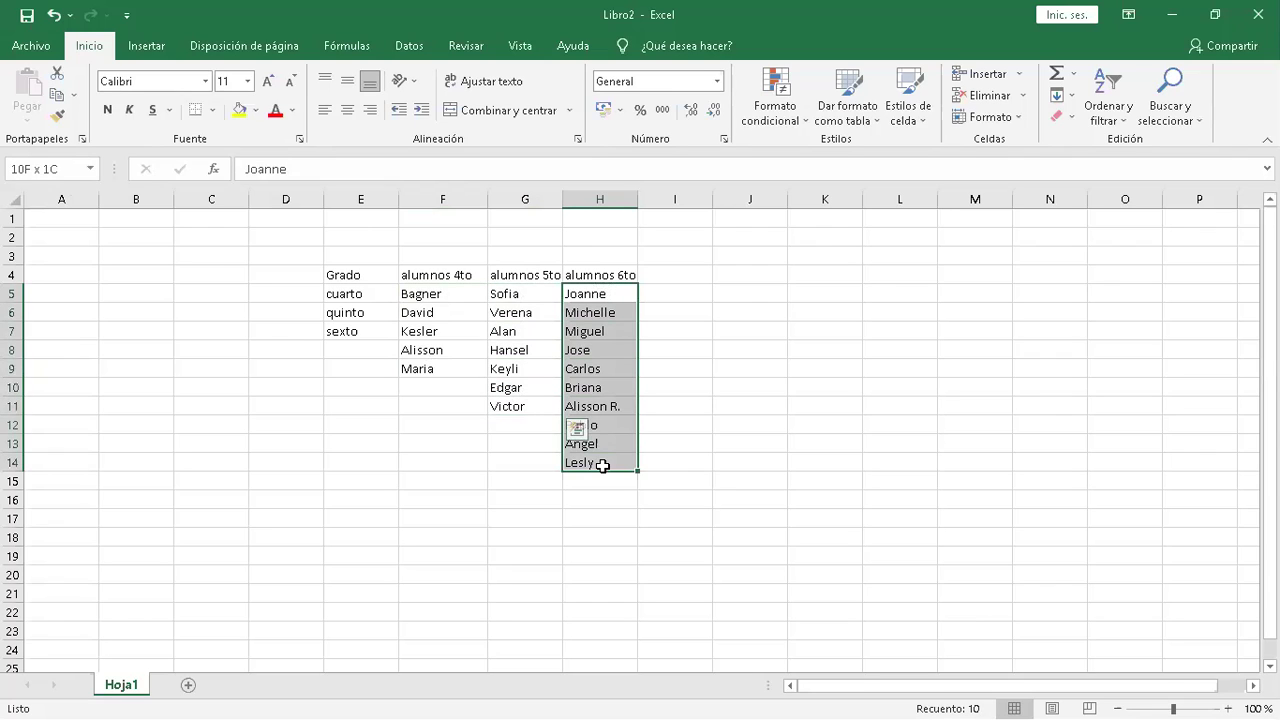
click(48, 168)
text(sexto)
key(Return)
click(178, 430)
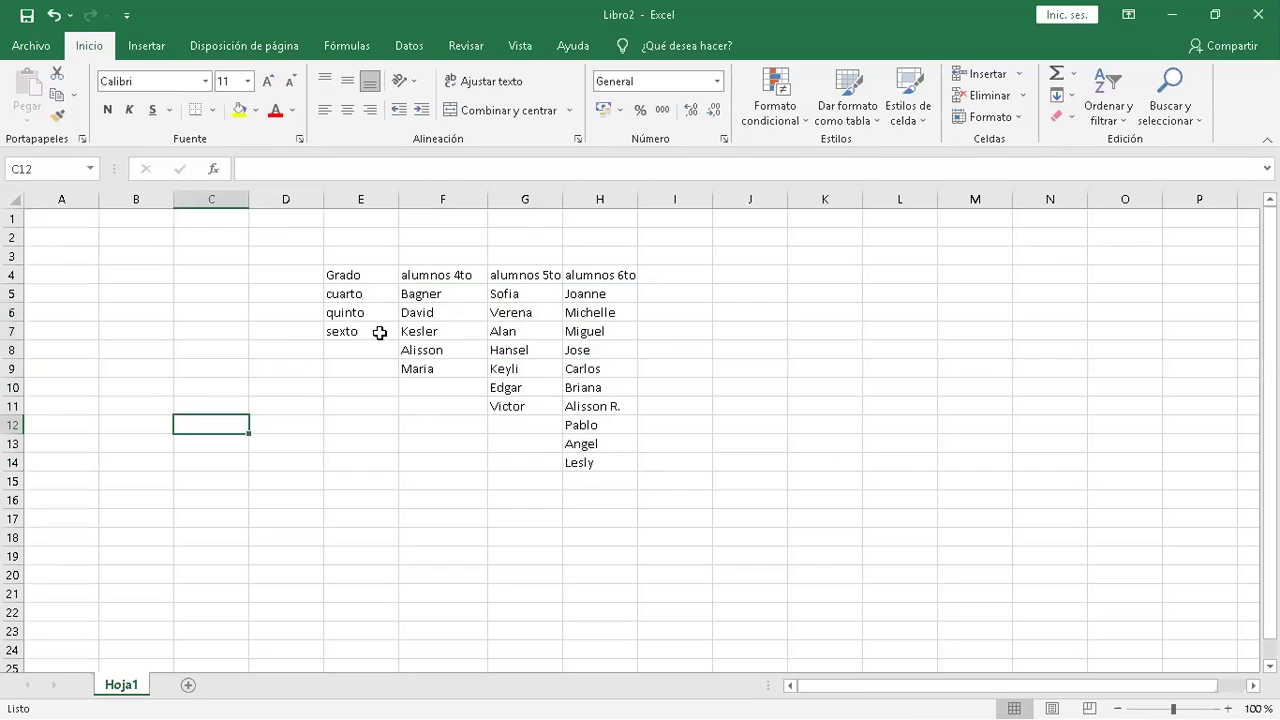
Review the ranges of the grade list and the three student lists in columns E to H.
drag(368, 297, 374, 328)
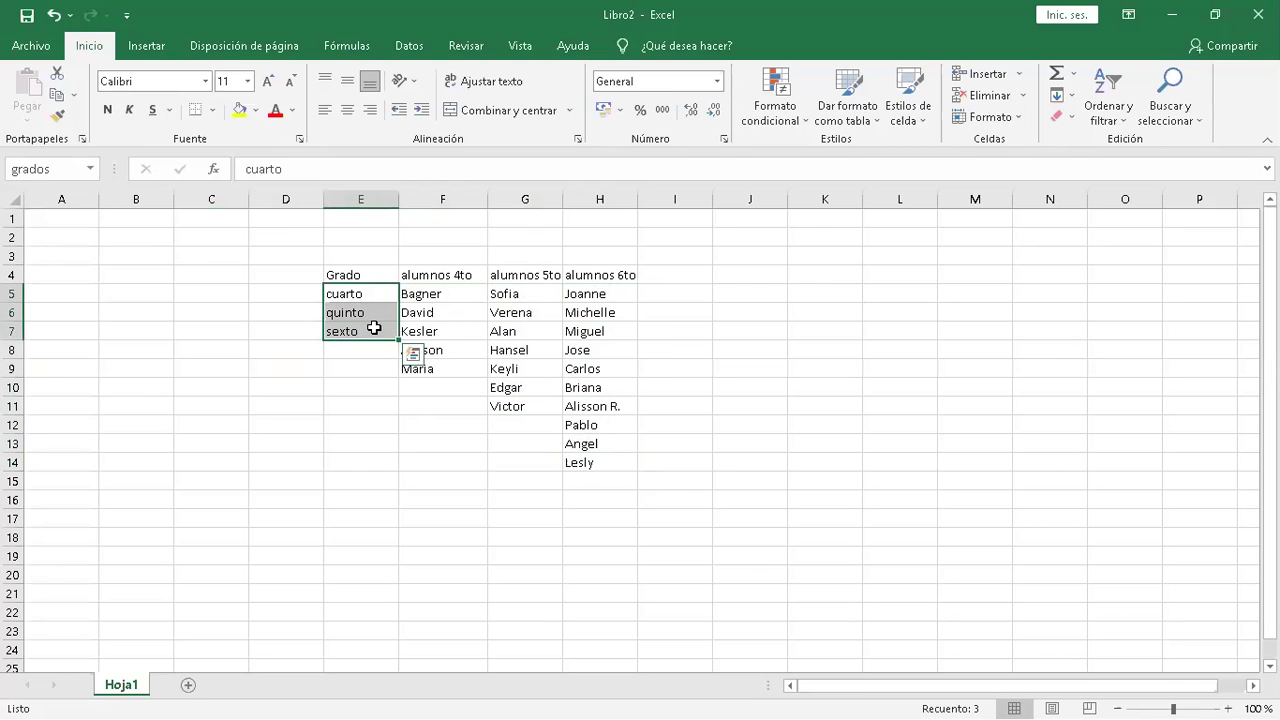
drag(451, 294, 451, 366)
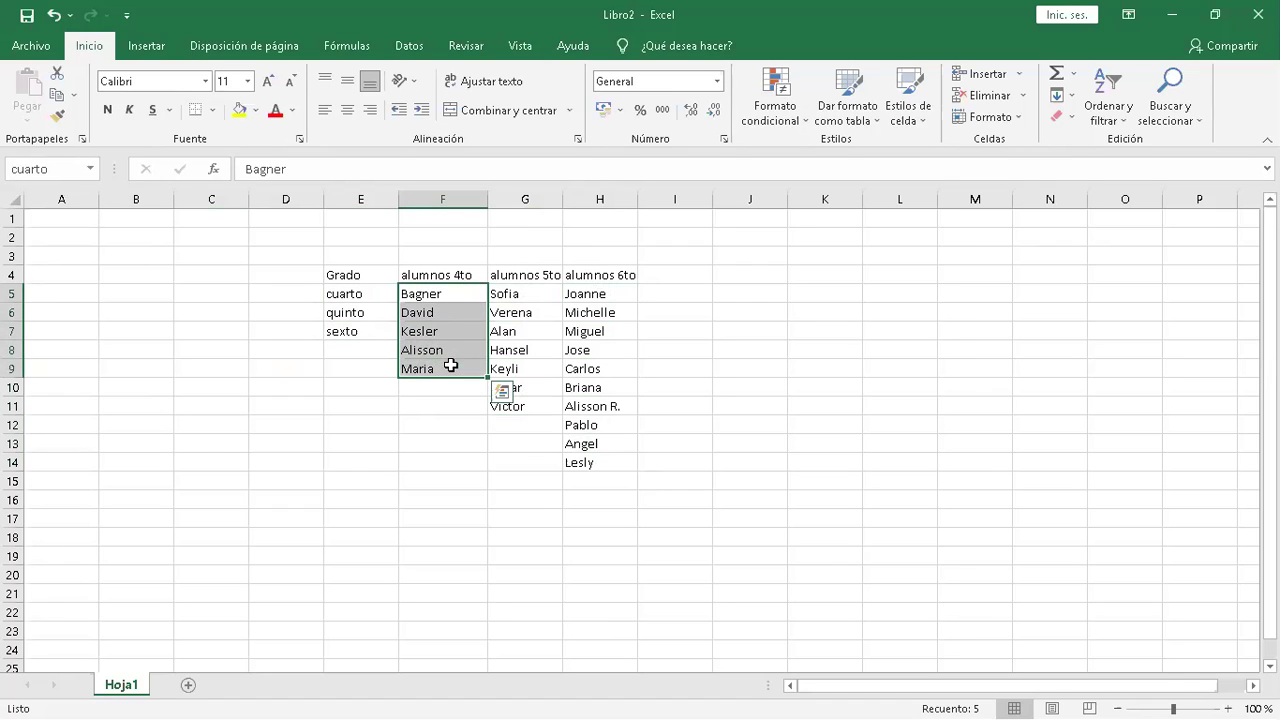
drag(529, 290, 529, 401)
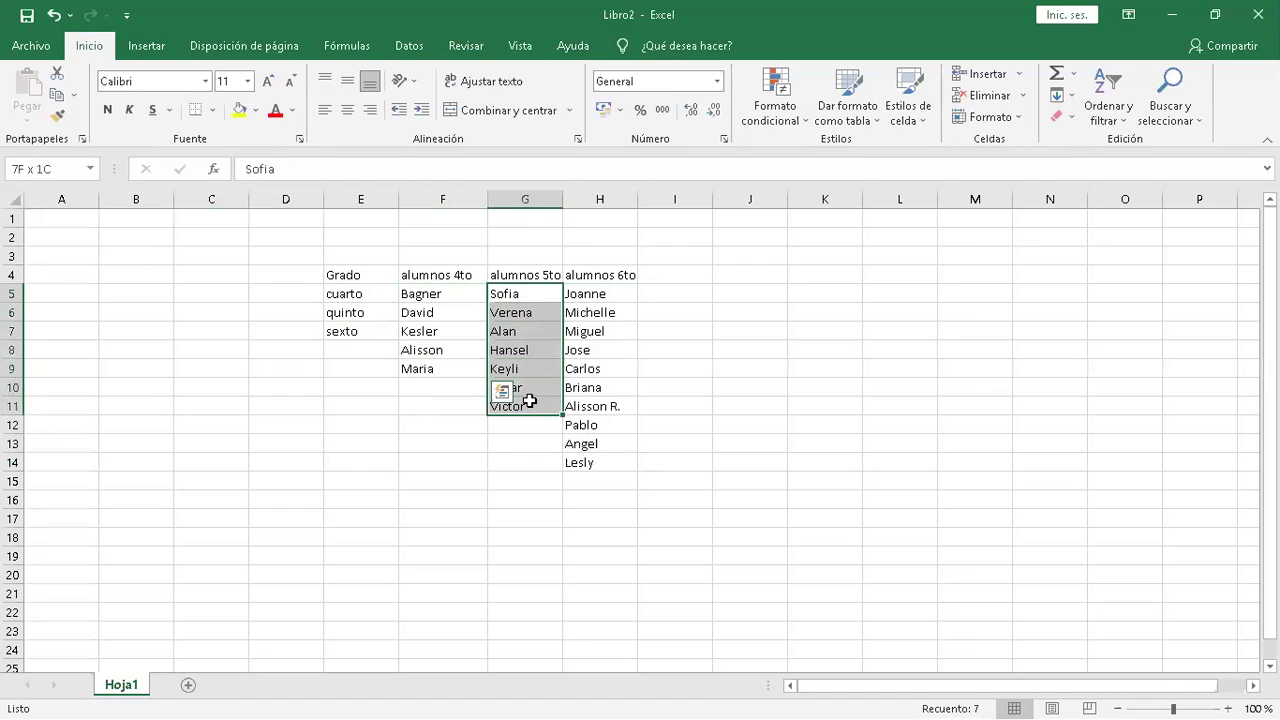
click(613, 294)
drag(612, 371, 603, 457)
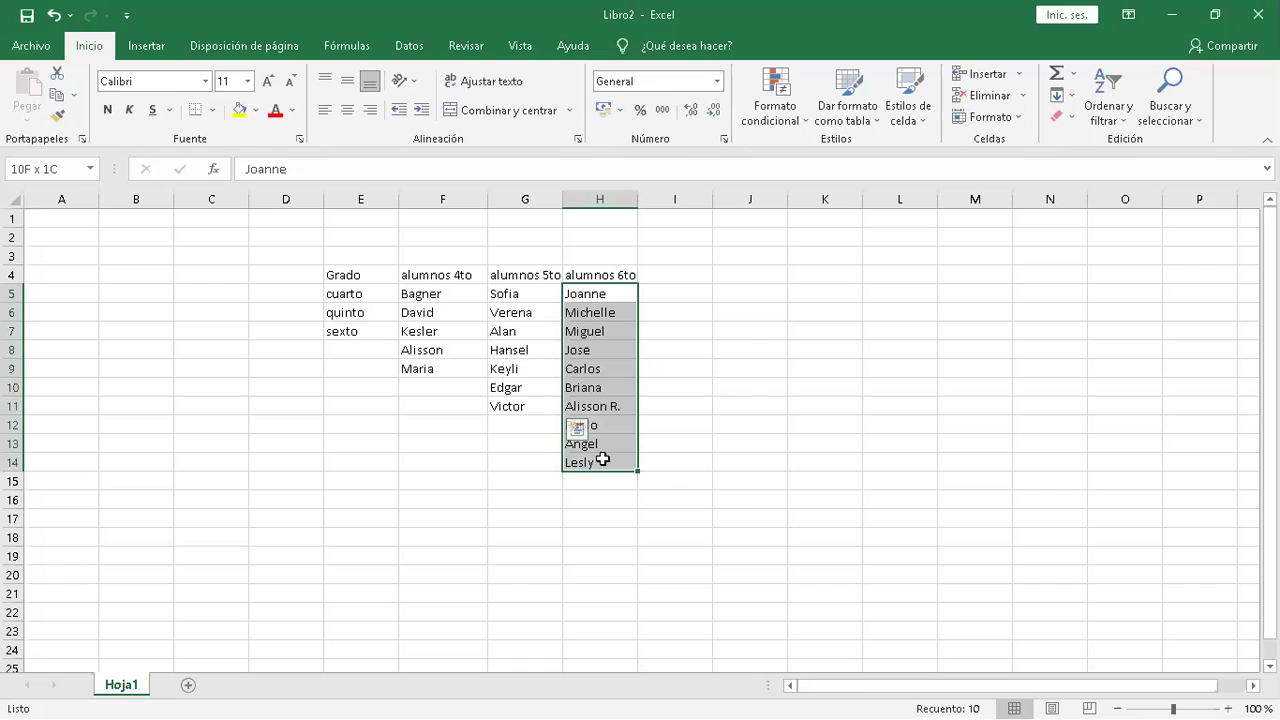
click(361, 494)
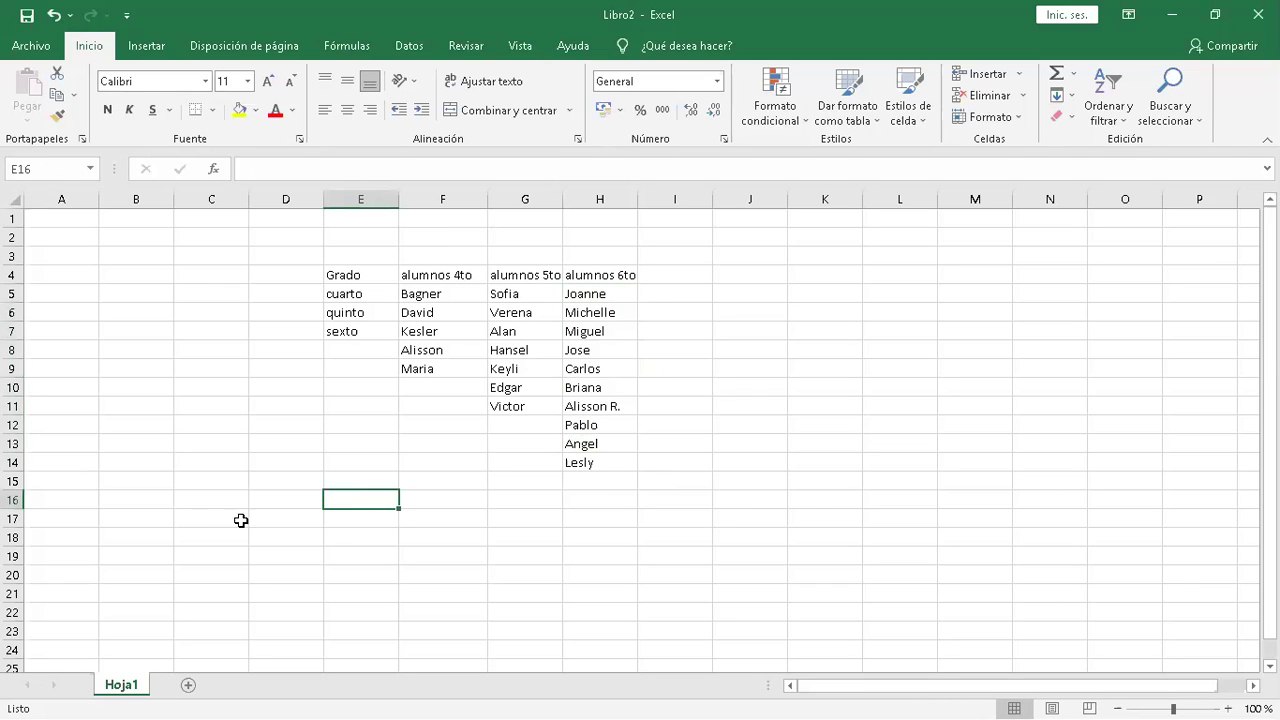
Add a new worksheet and enter the heading "5tos" in cell N4.
click(188, 686)
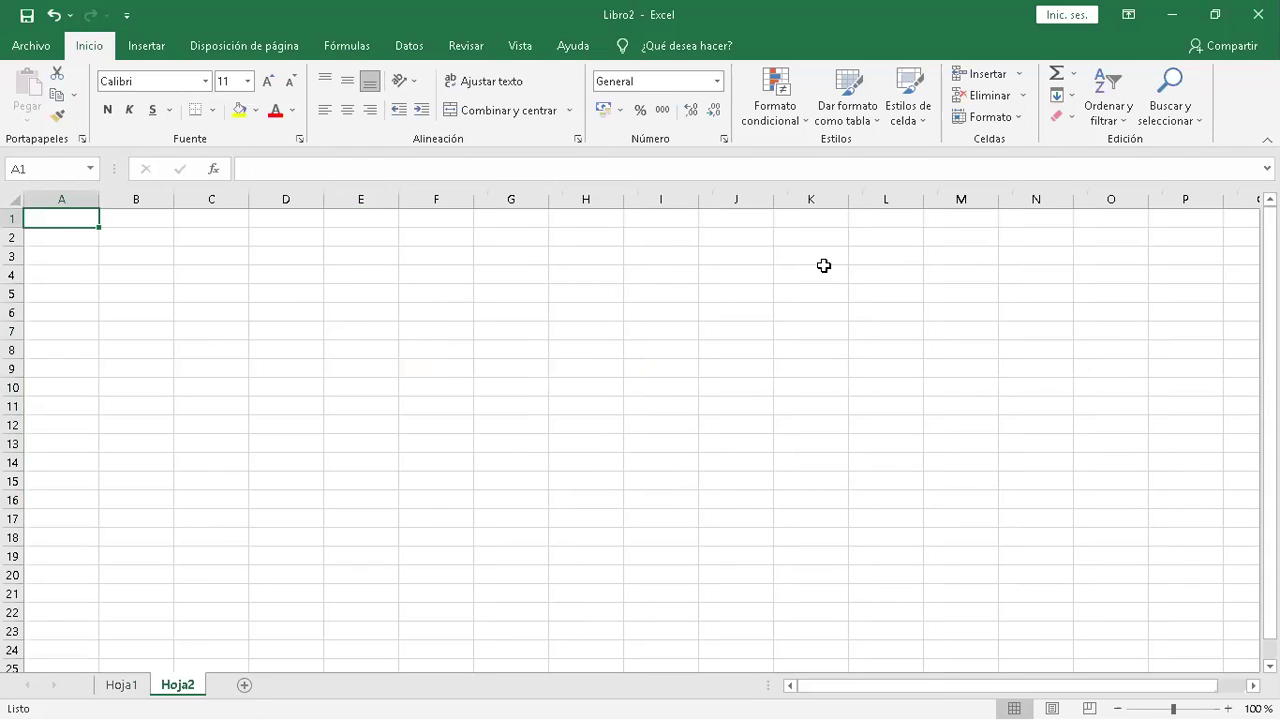
click(1040, 277)
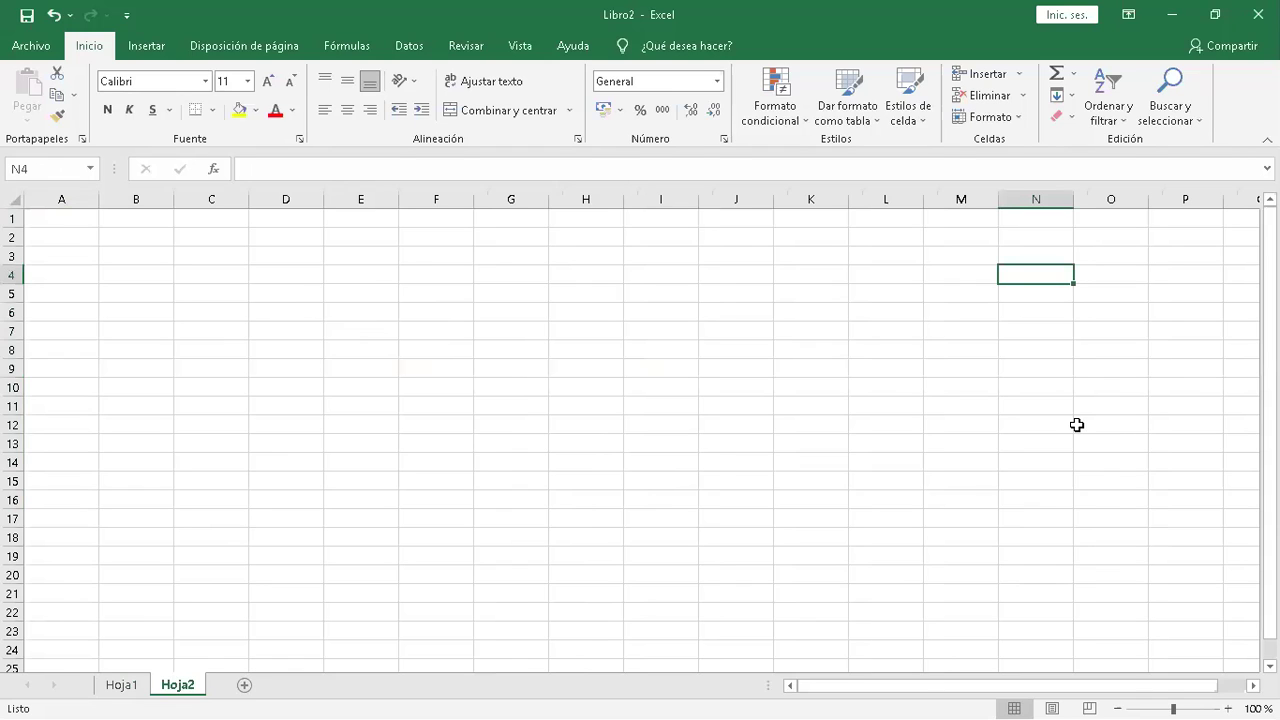
text(5tos)
key(Return)
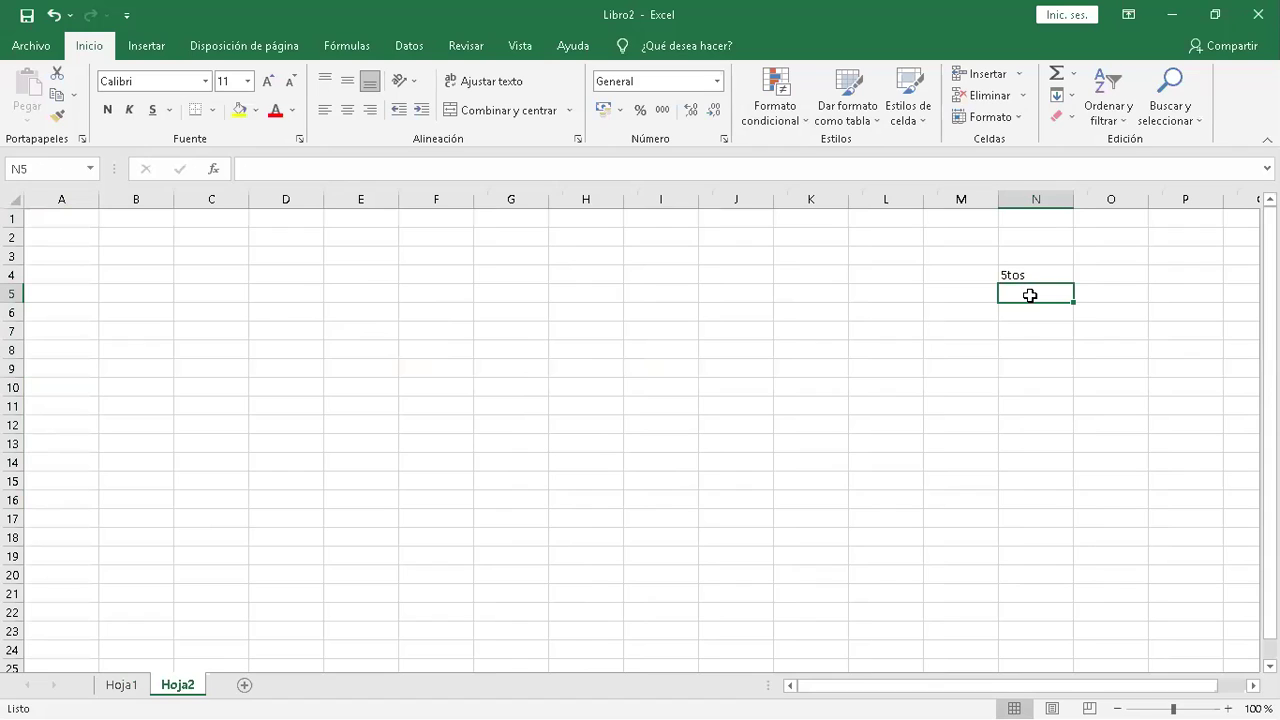
Apply list validation to cell N5 with the source "=quinto" and check the names its drop-down offers.
click(408, 47)
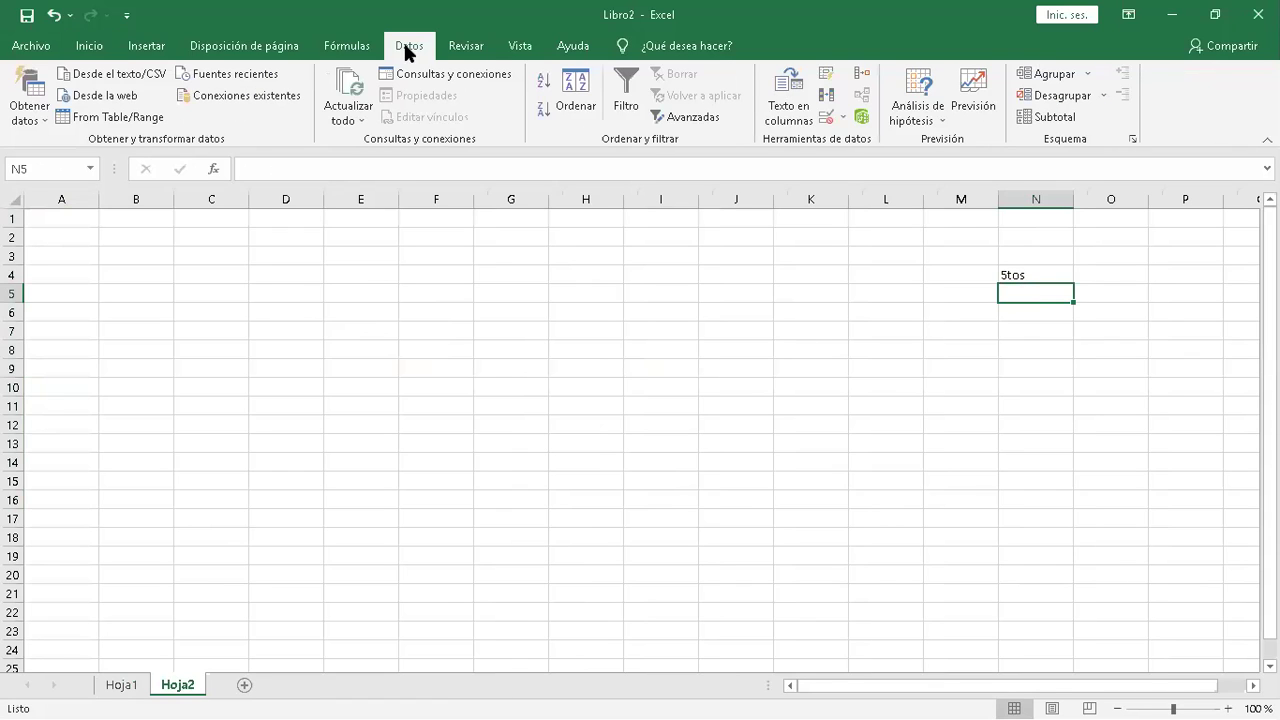
click(842, 119)
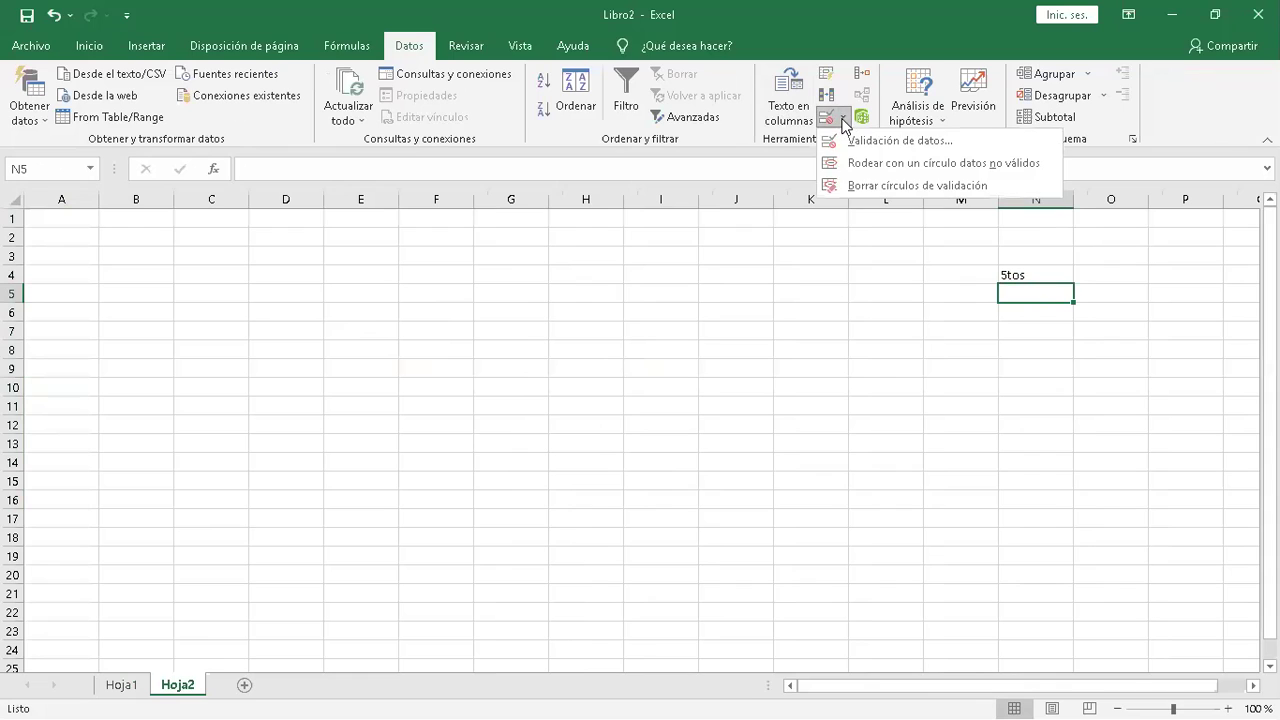
click(880, 143)
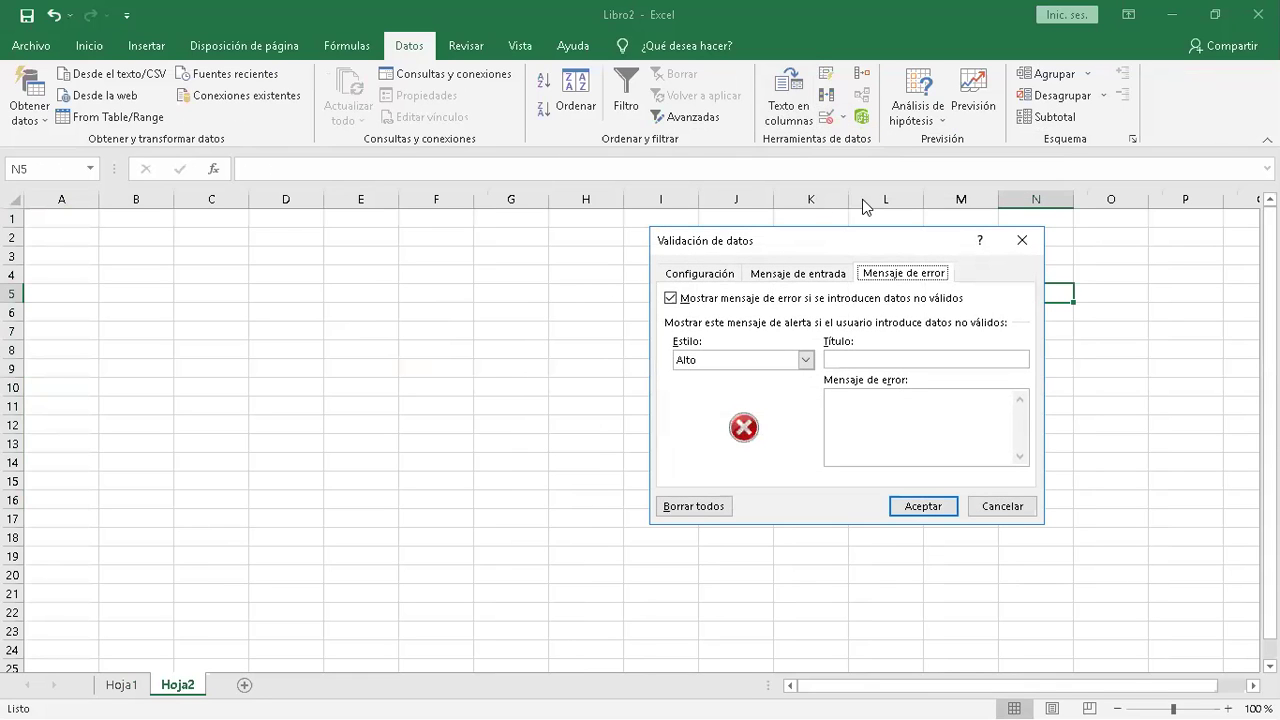
click(714, 283)
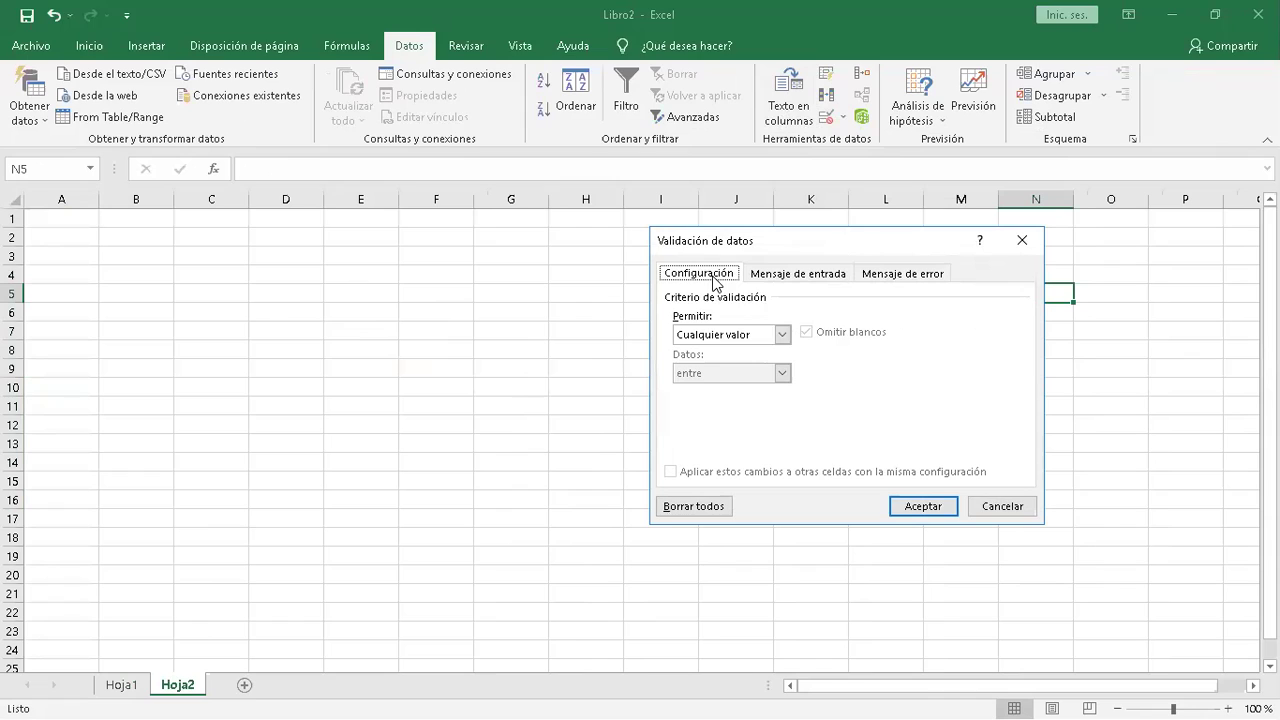
click(783, 336)
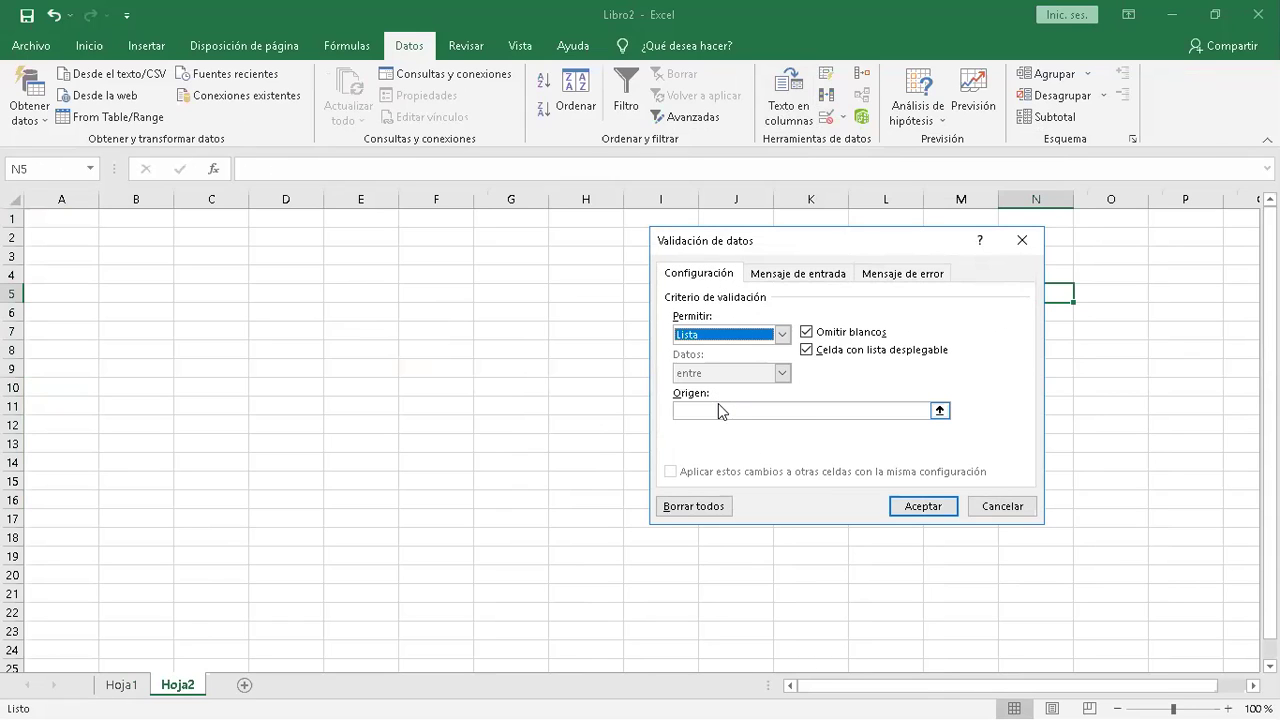
click(716, 409)
text(=)
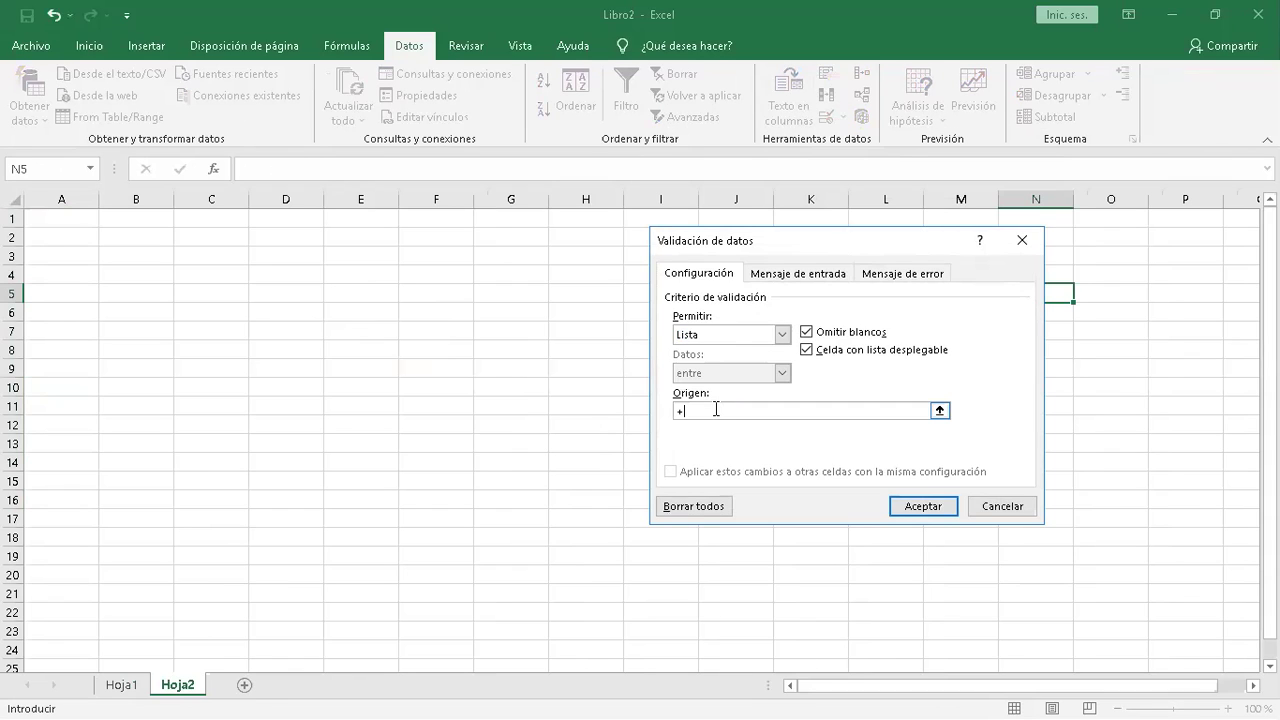
key(BackSpace)
text(=quinto)
click(925, 505)
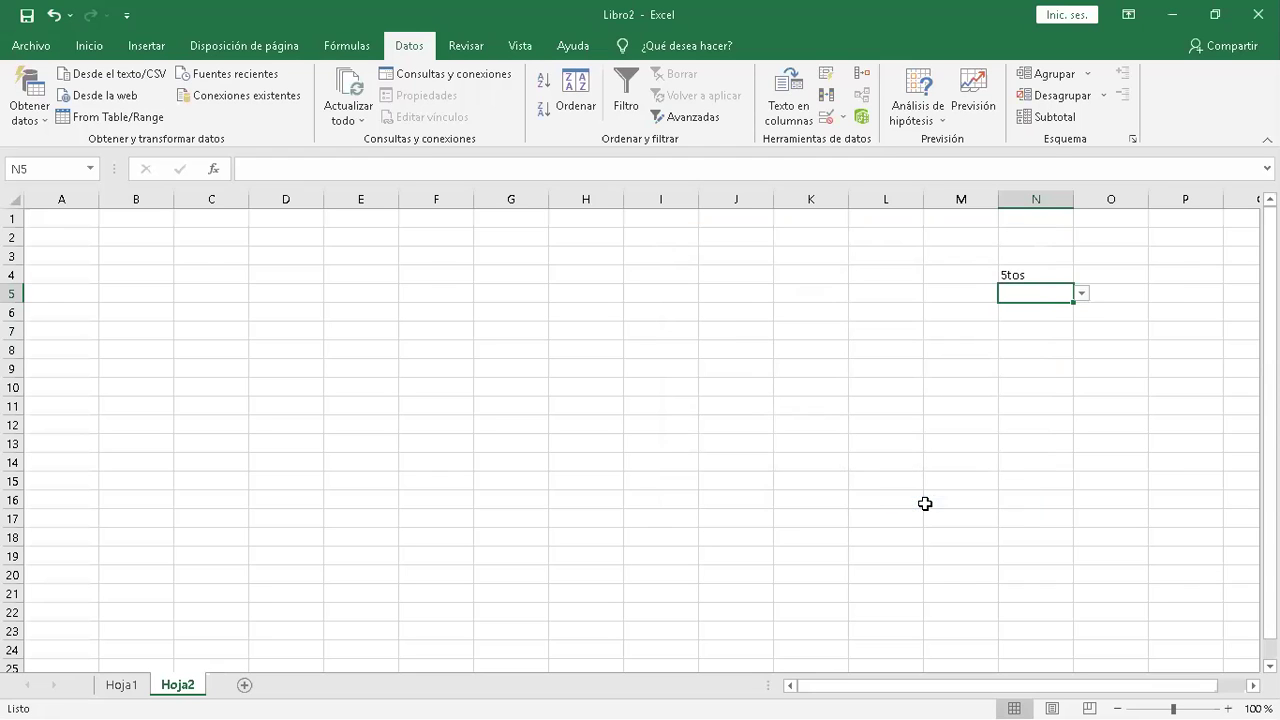
click(1081, 293)
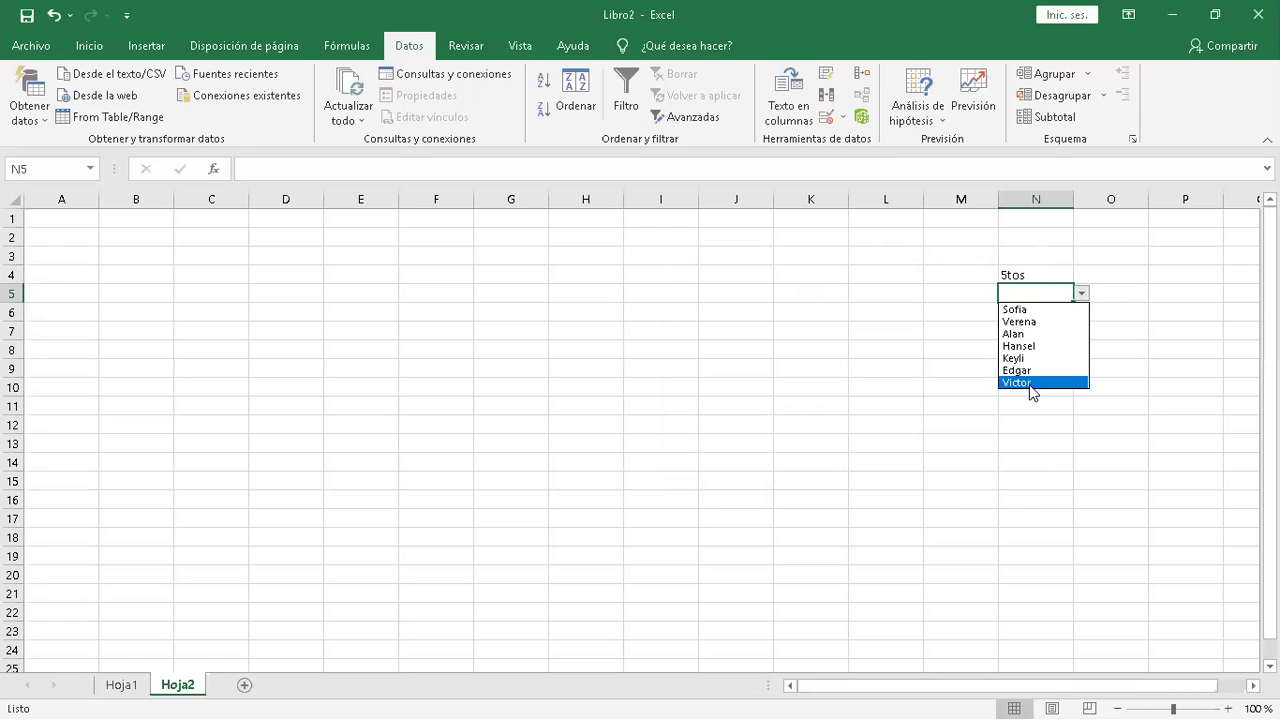
click(963, 360)
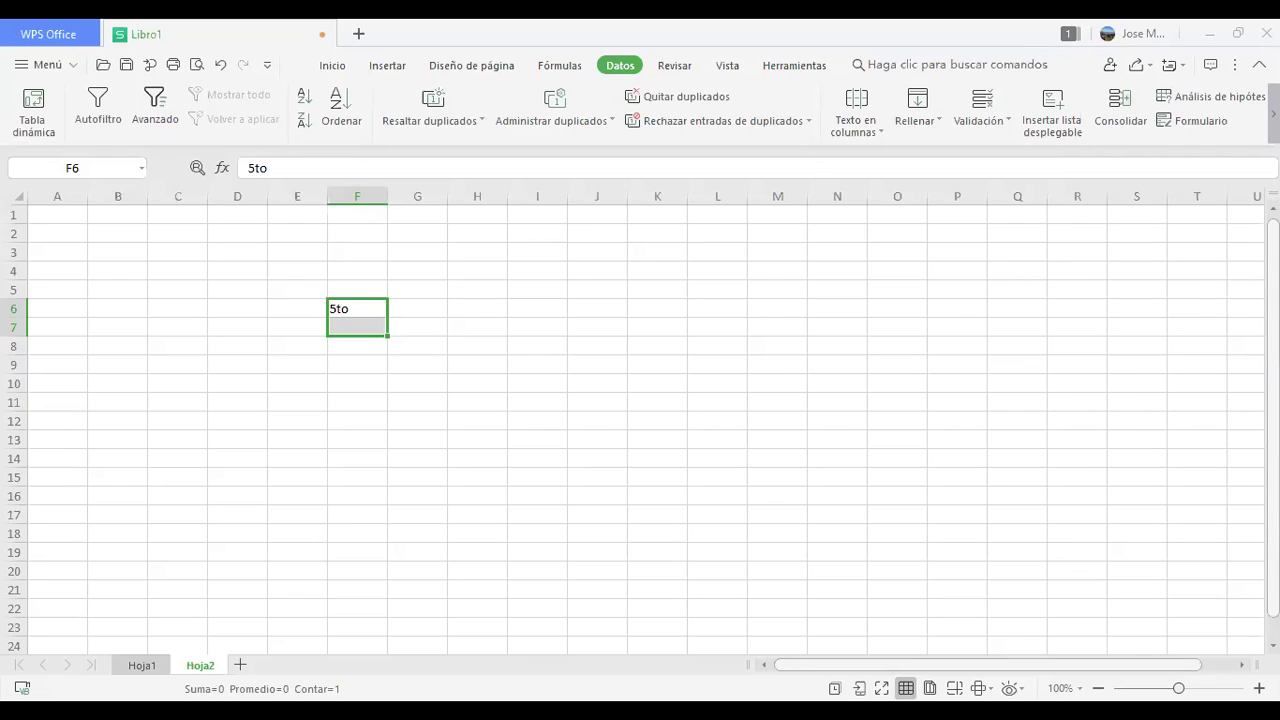
click(340, 291)
drag(348, 297, 357, 314)
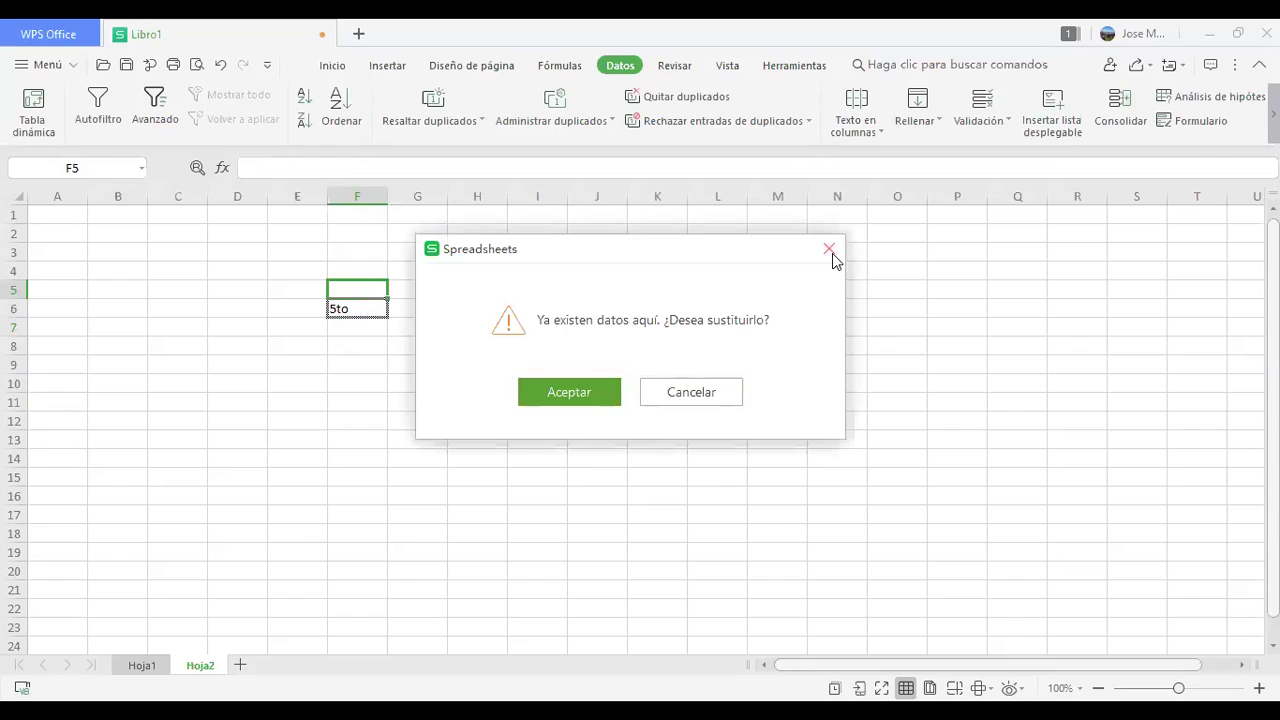
key(Escape)
In WPS Spreadsheets, replace the heading in cell F6 of Hoja2 with "5tos".
click(343, 314)
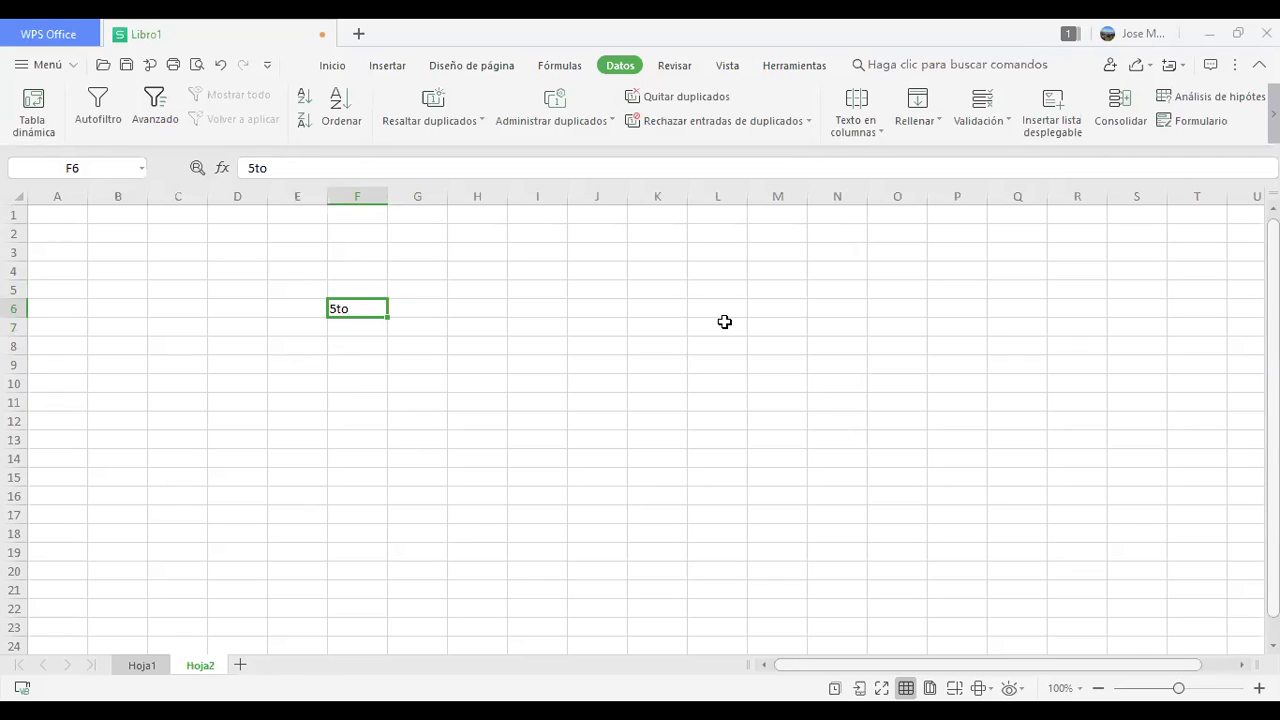
text(++D)
key(BackSpace)
key(BackSpace)
key(BackSpace)
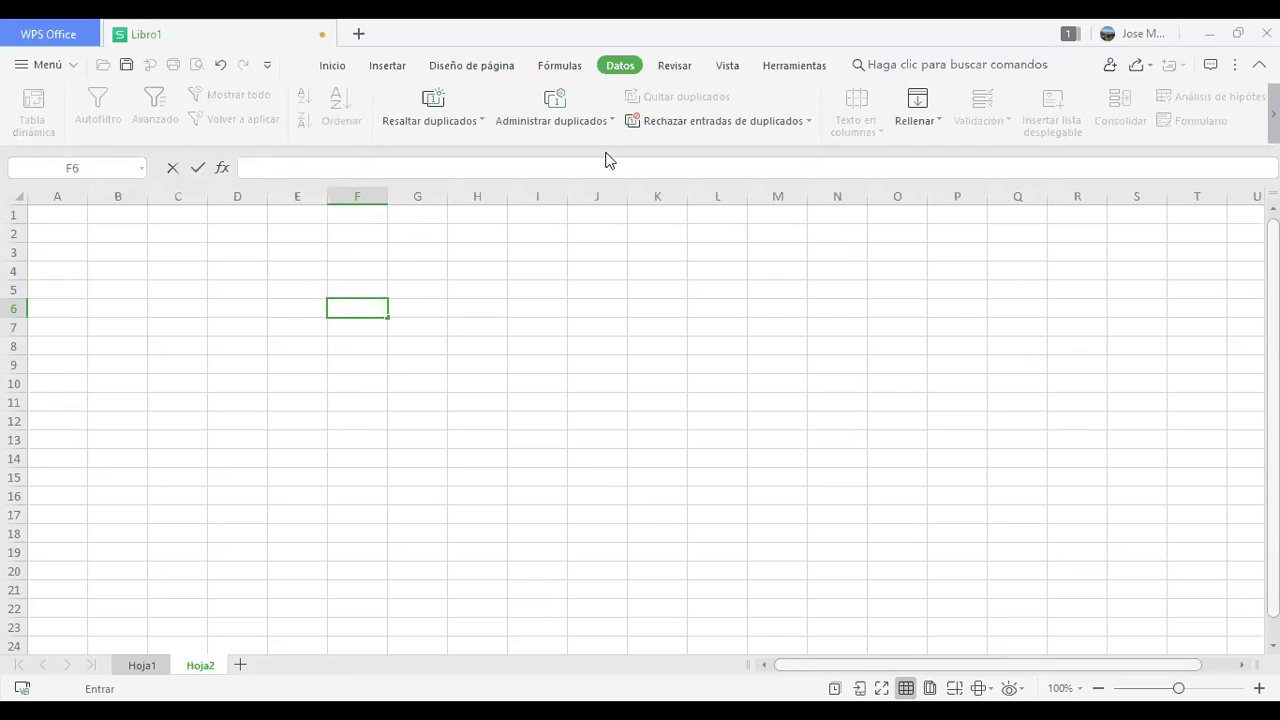
text(5tos)
click(472, 372)
click(347, 291)
click(349, 310)
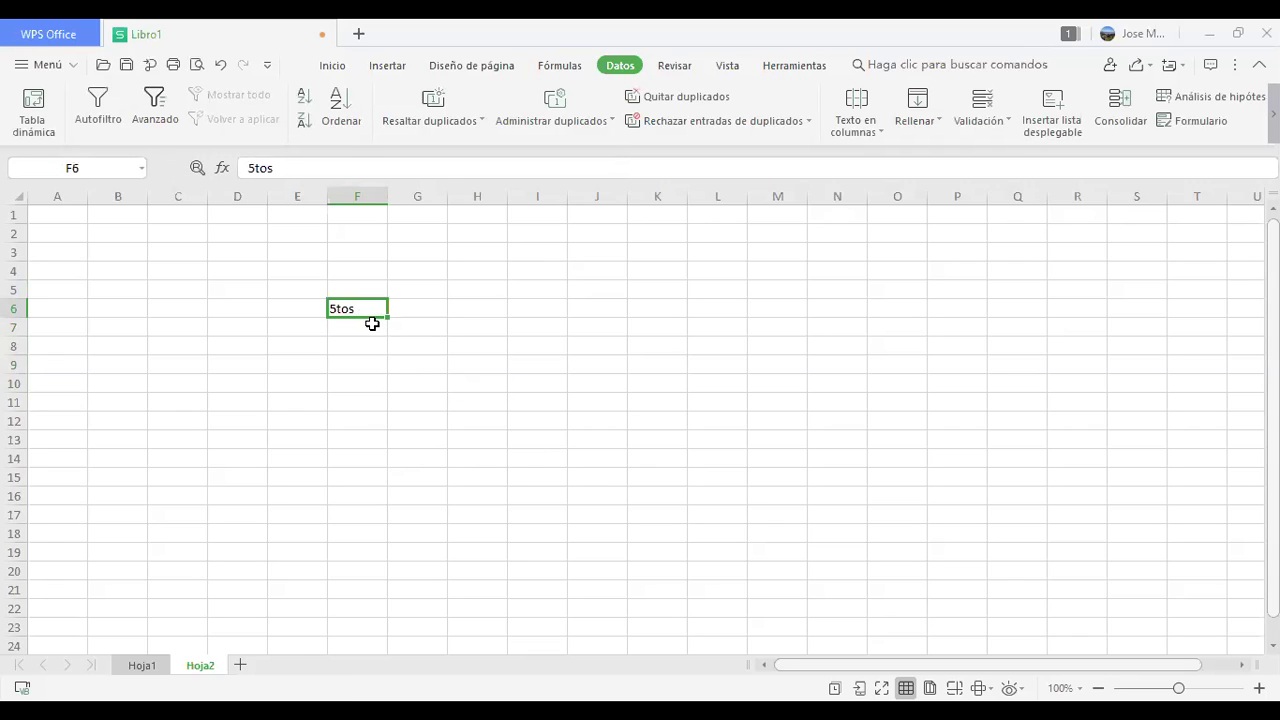
Set the data validation of cell F7 to allow a list and start its source with "=".
click(372, 325)
click(443, 332)
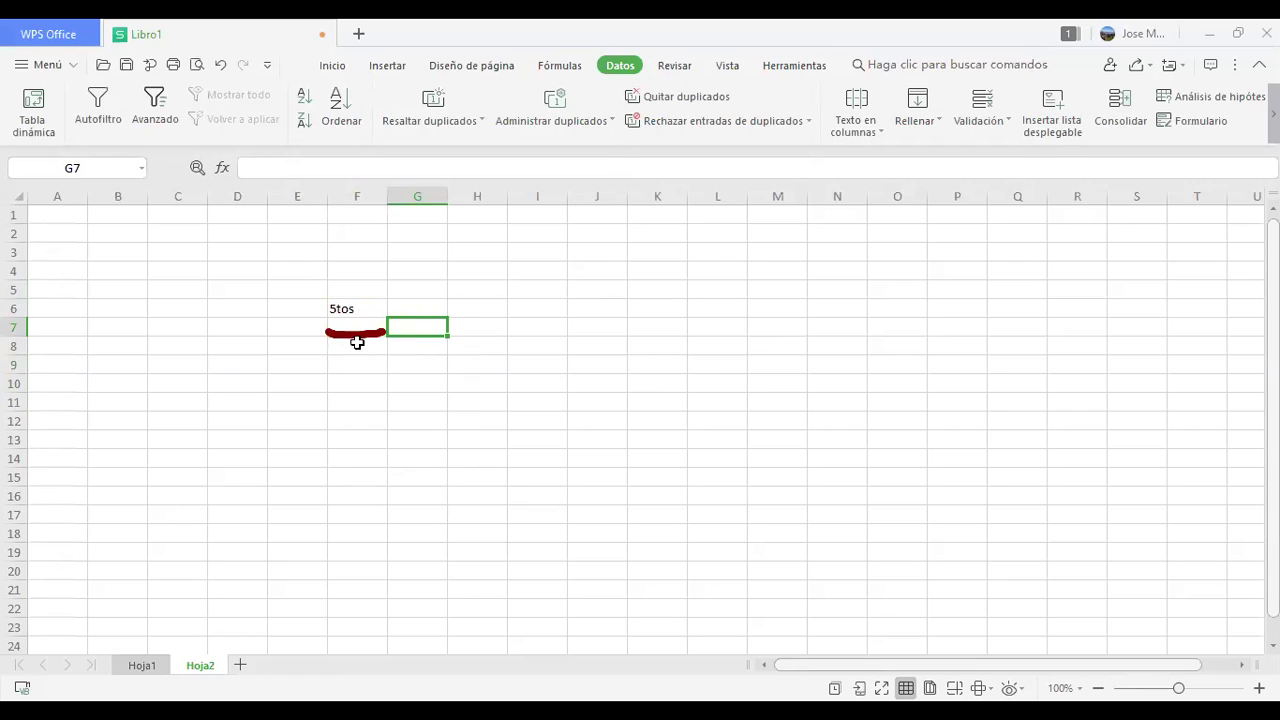
click(357, 345)
click(352, 330)
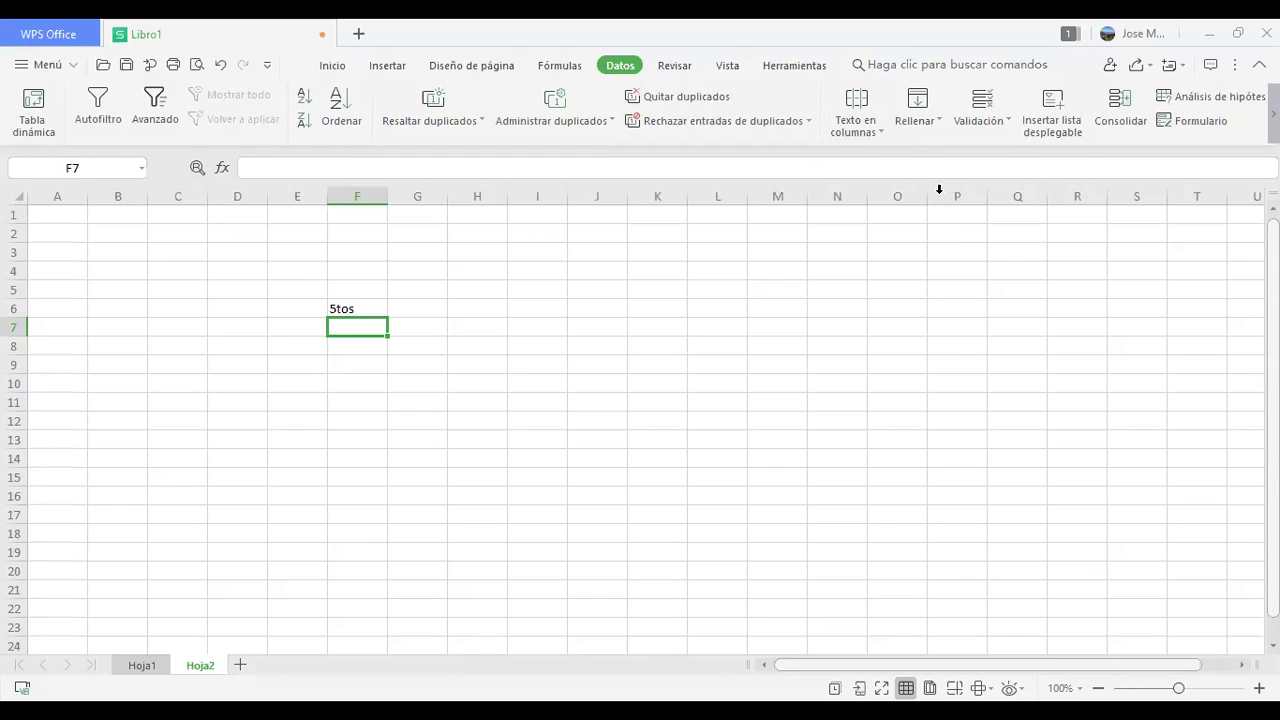
click(1005, 121)
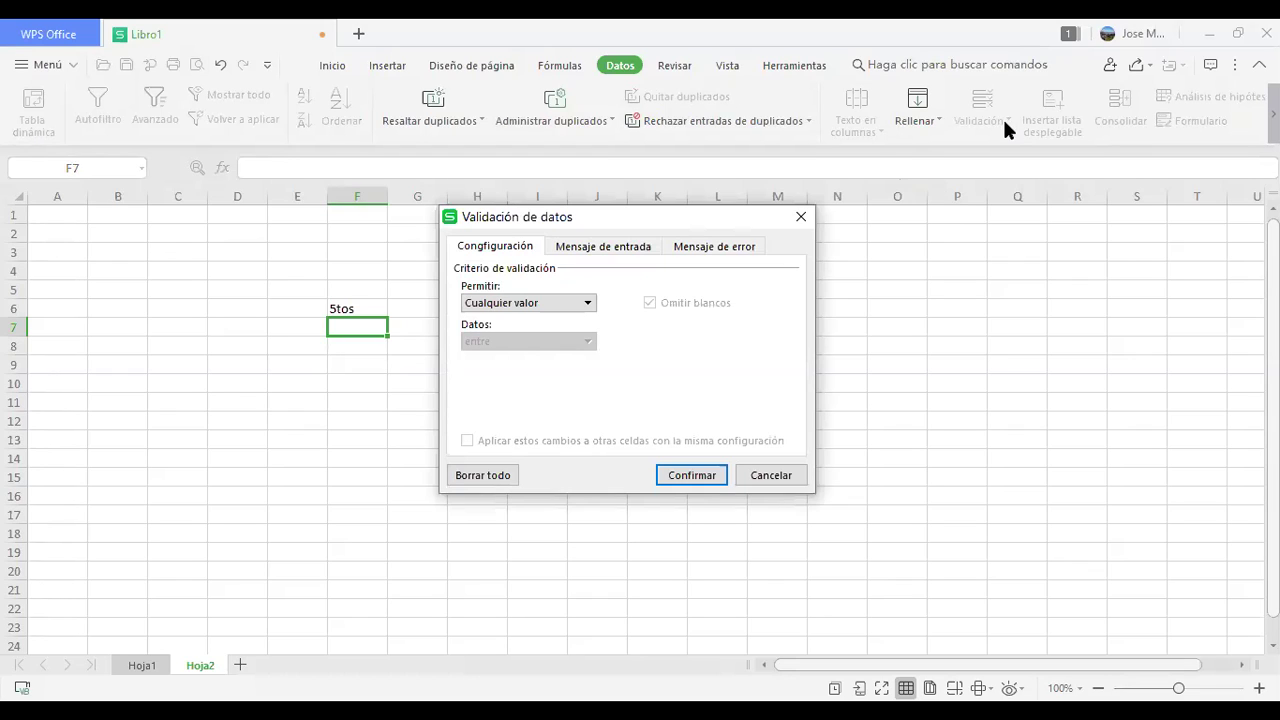
click(588, 303)
click(552, 374)
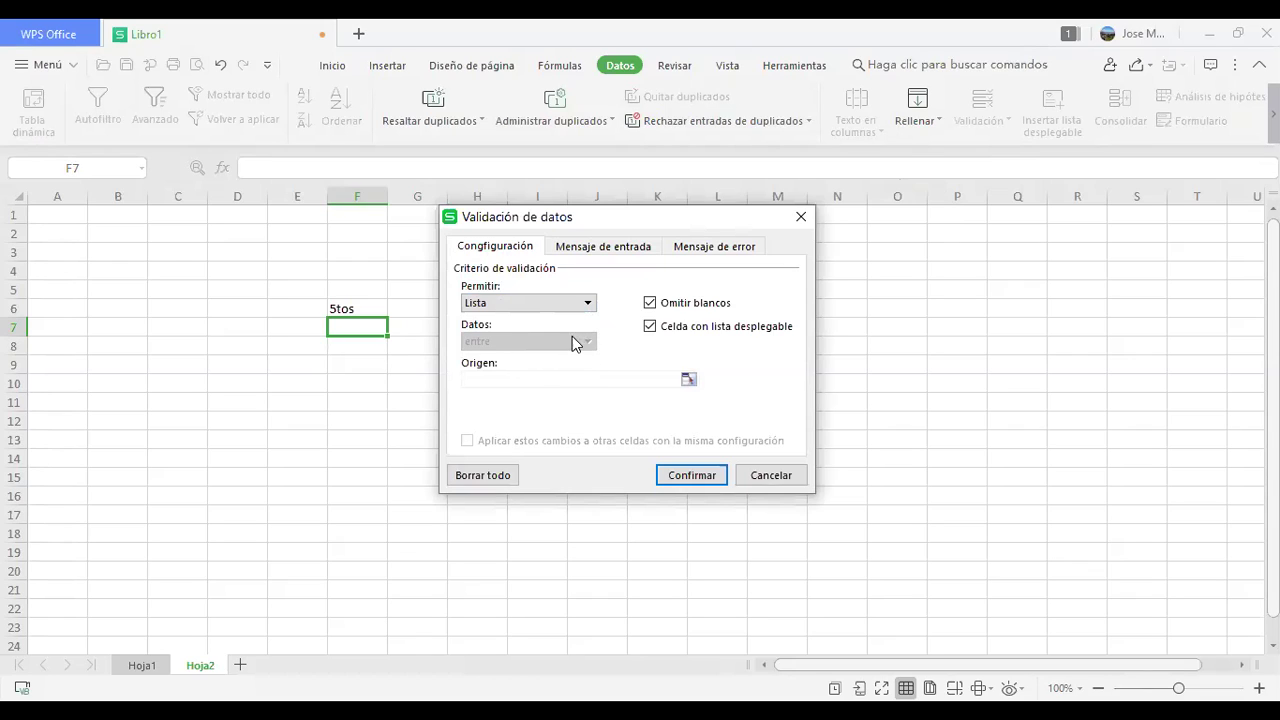
click(497, 380)
text(=)
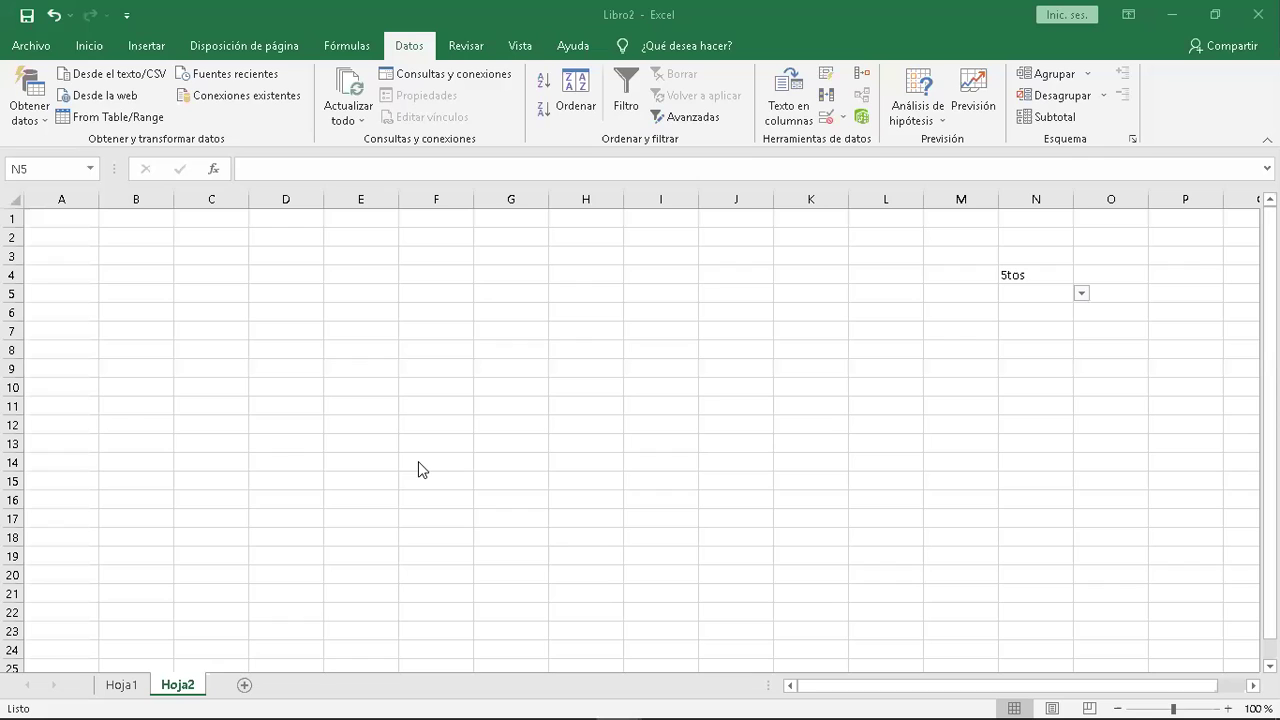
In Excel, enter the headings "Grado" in cell E4 and "Alumnos" in cell F4 of Hoja2.
click(366, 271)
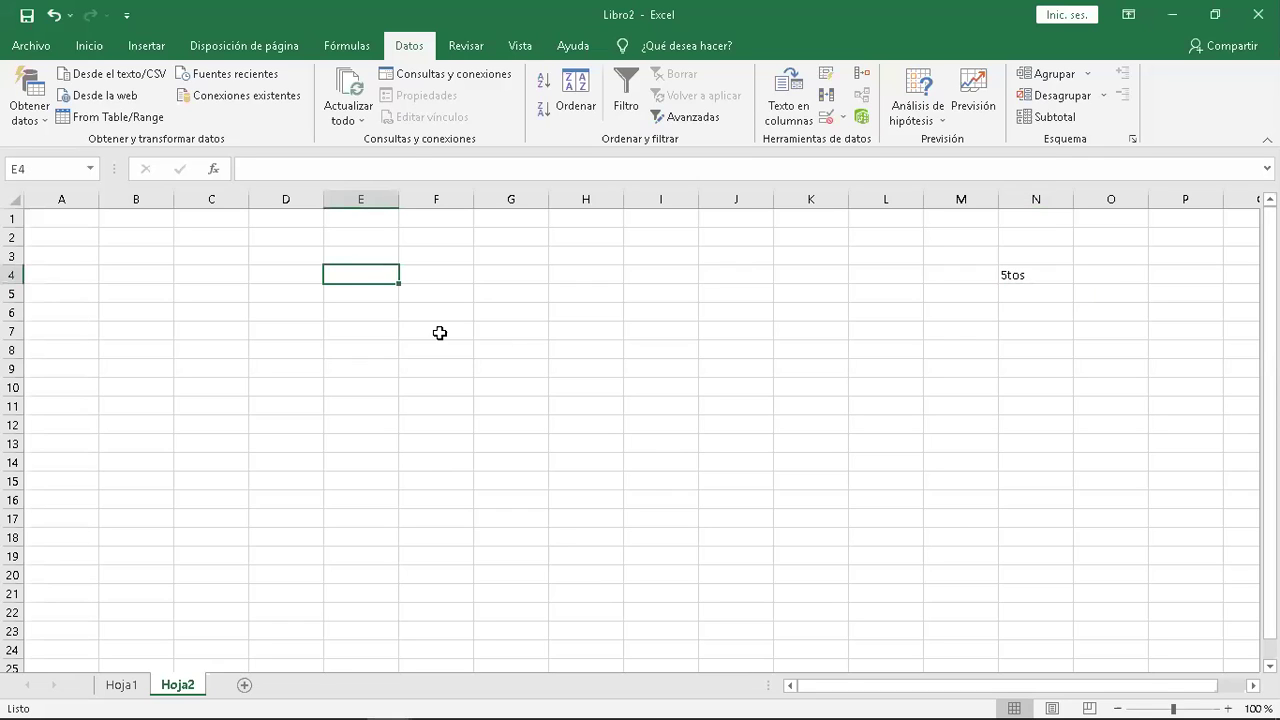
text(Grado)
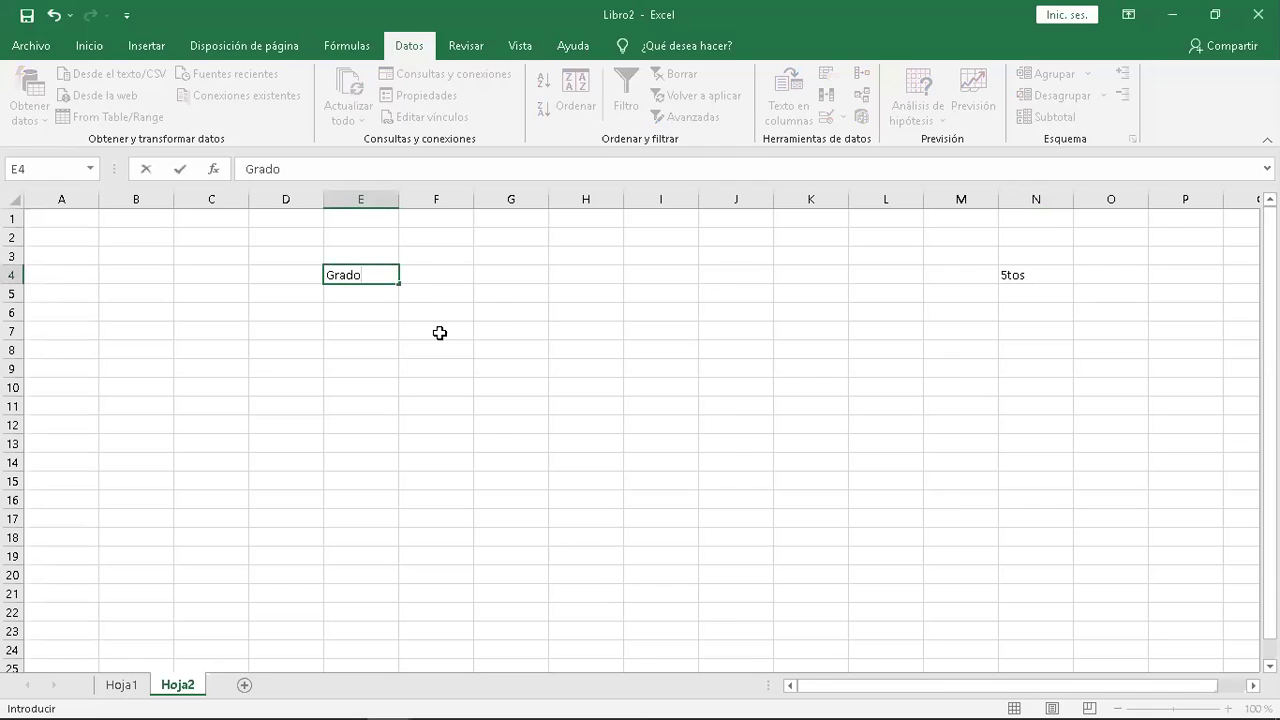
key(Tab)
text(Alumnos)
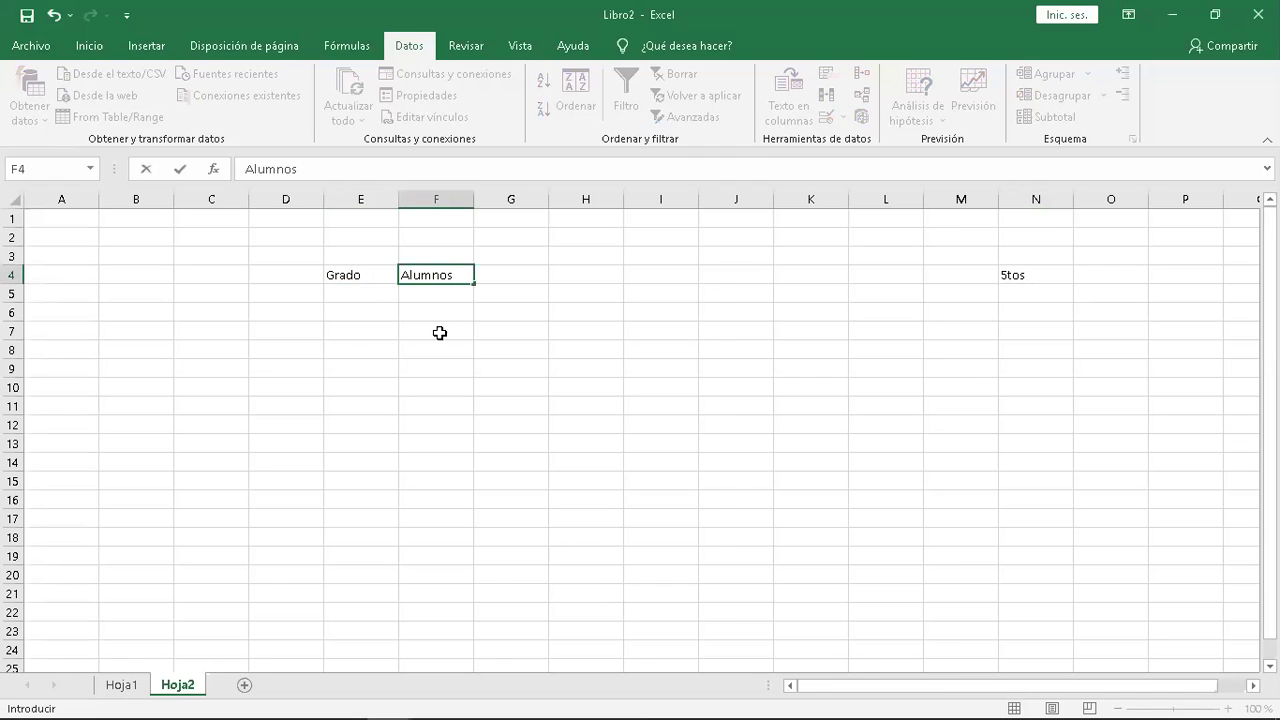
key(Return)
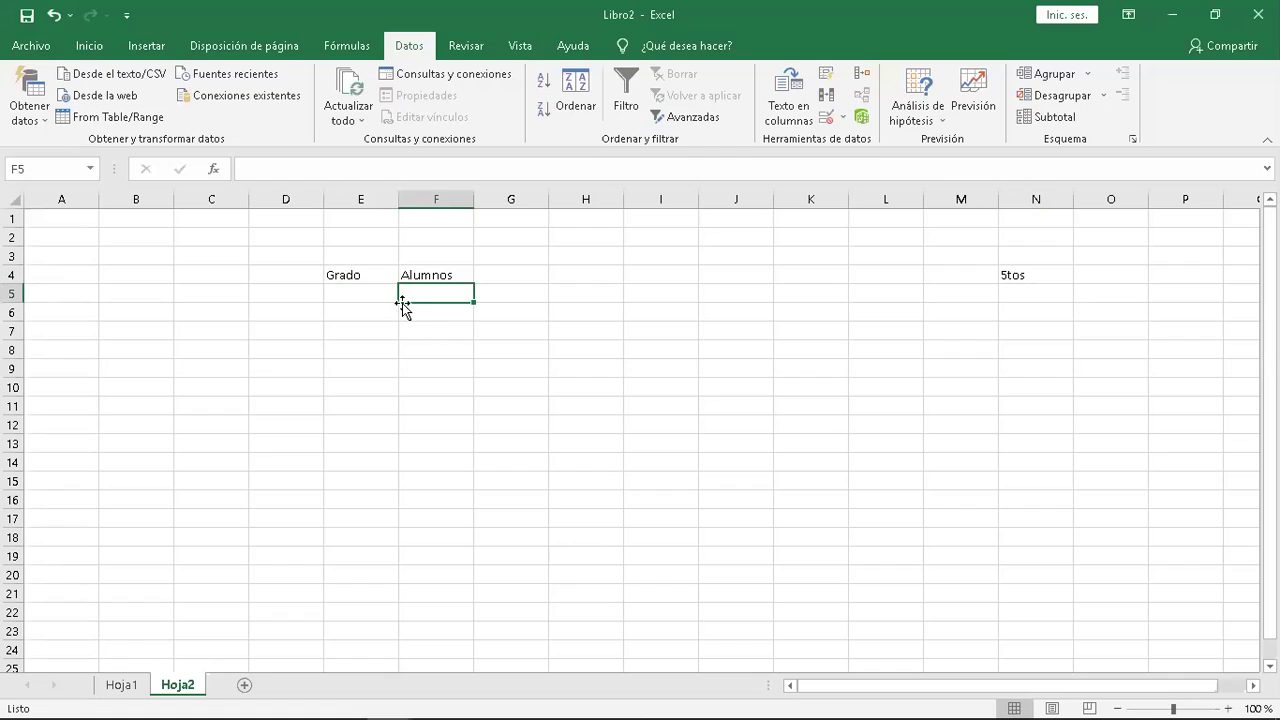
Apply all borders to the small table in cells E4:F5.
drag(374, 277, 451, 294)
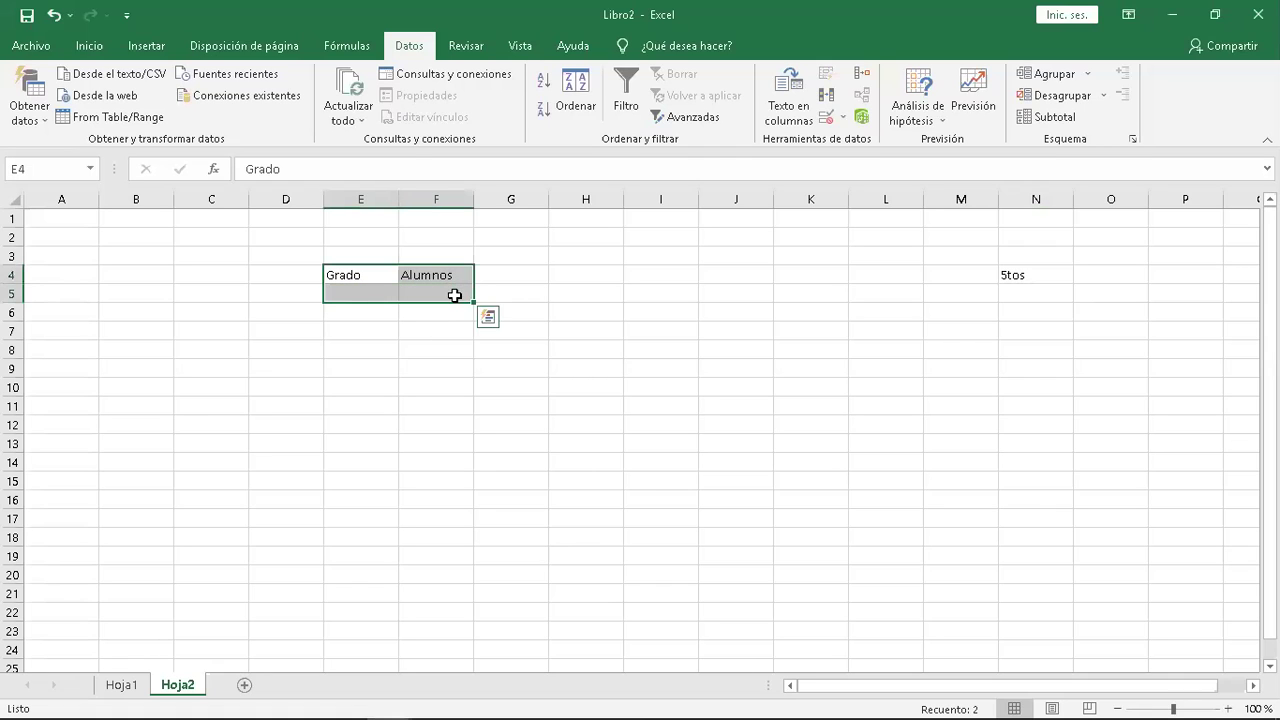
click(101, 43)
click(212, 110)
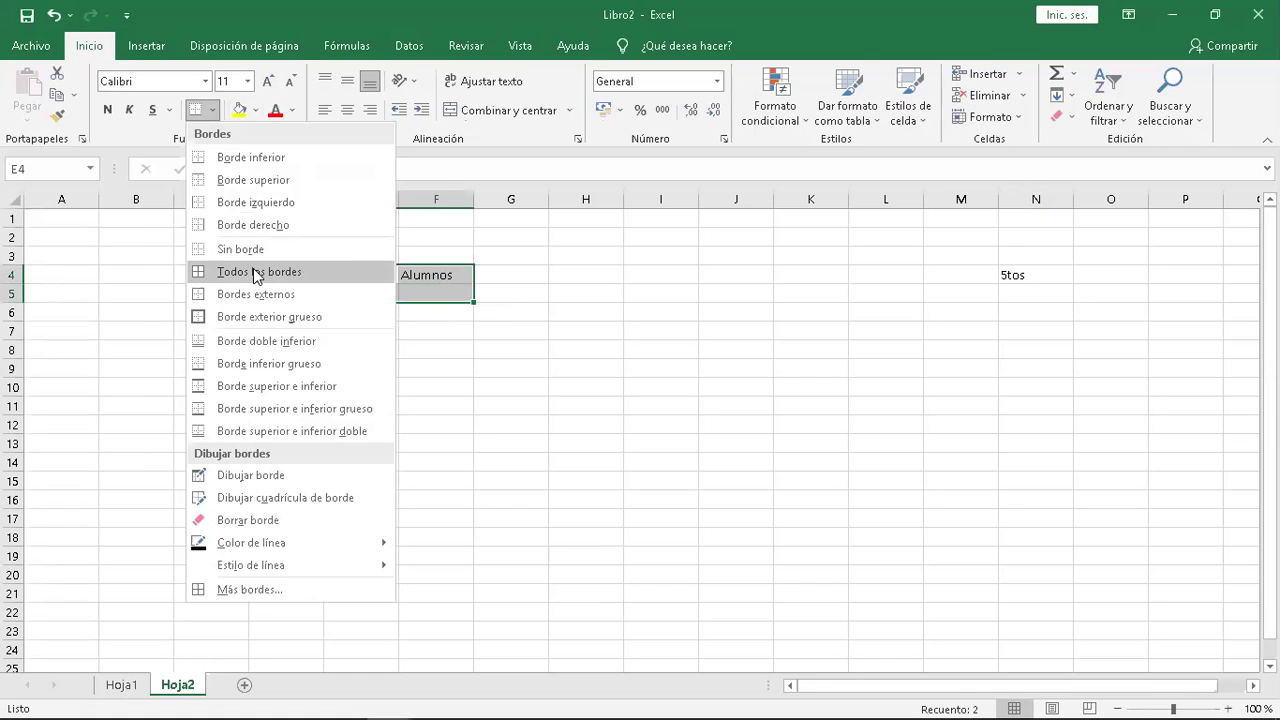
click(254, 272)
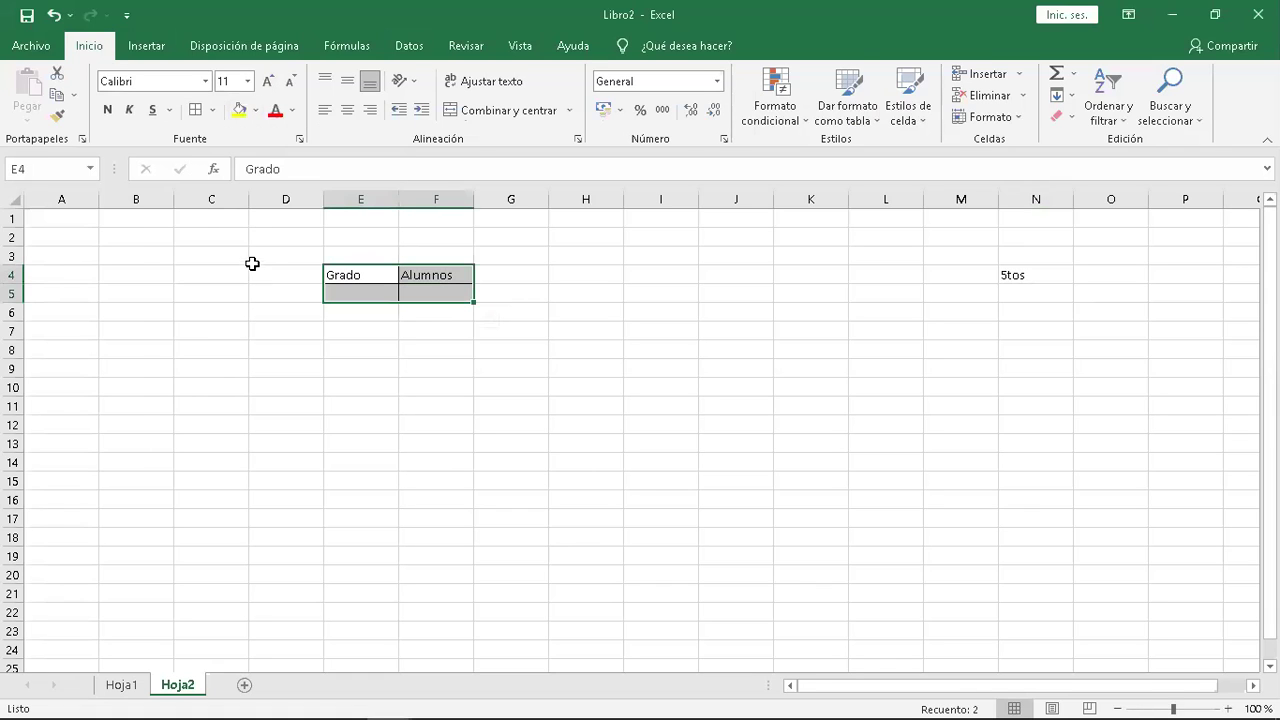
Put a thick outside border around the table in E4:F5 and fill the heading cells E4:F4 with light blue.
click(214, 113)
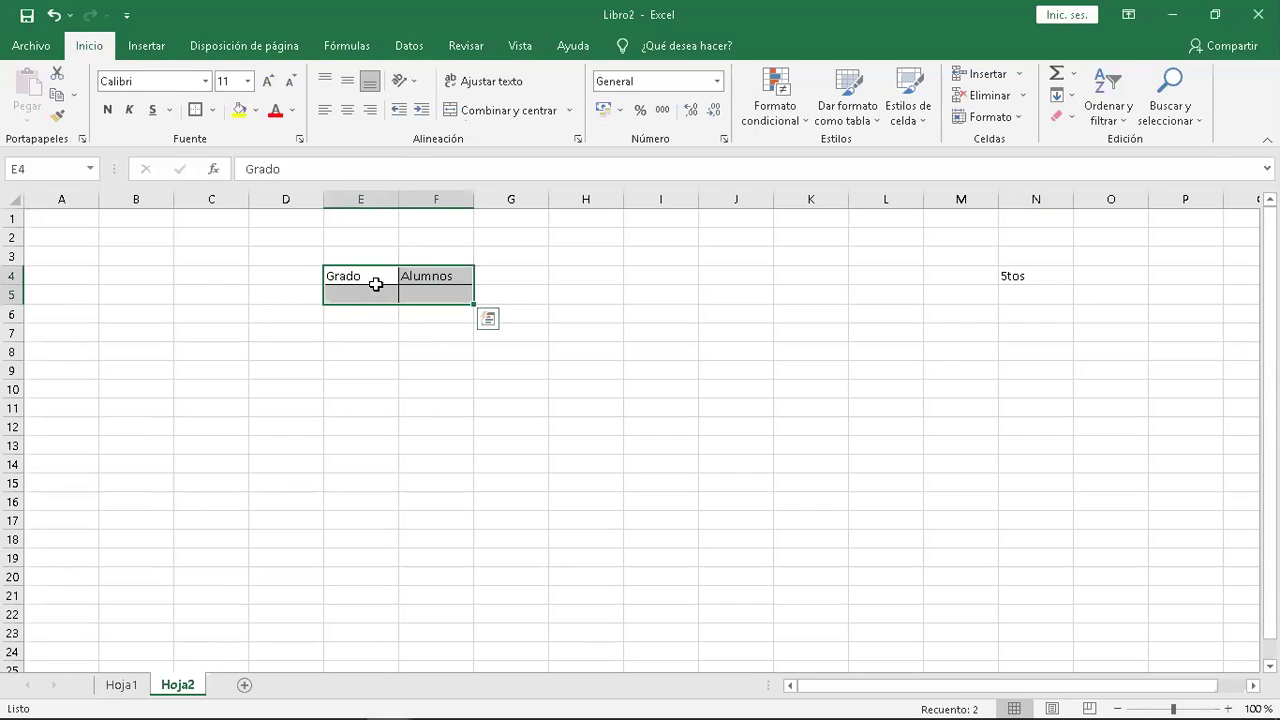
click(371, 318)
drag(363, 276, 430, 276)
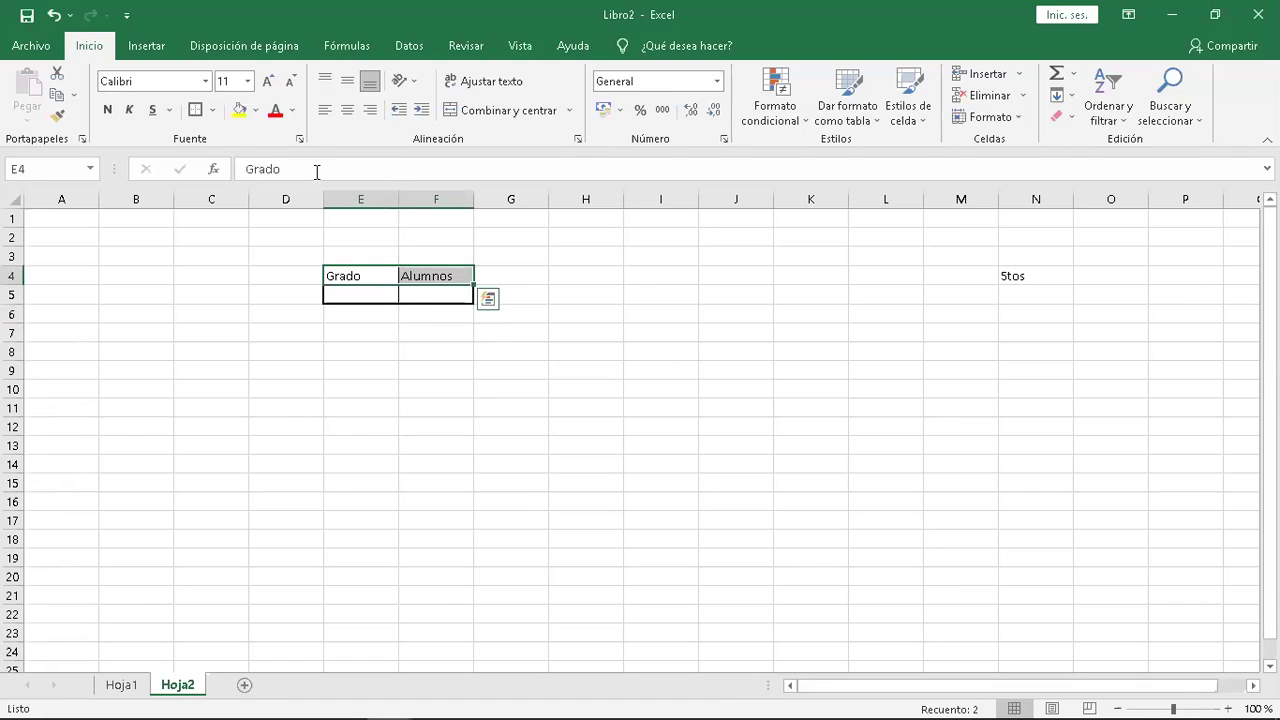
click(256, 110)
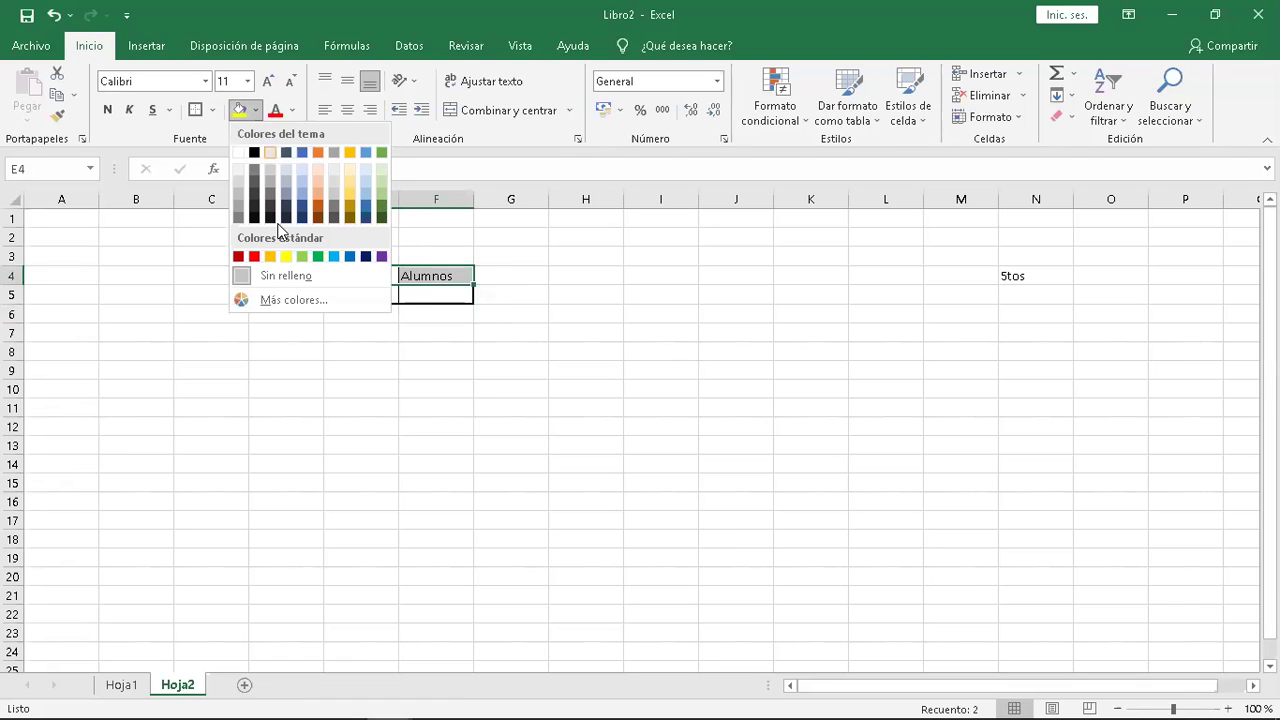
click(334, 257)
Widen columns E and F of the Grado and Alumnos table.
drag(474, 200, 500, 200)
drag(400, 200, 437, 200)
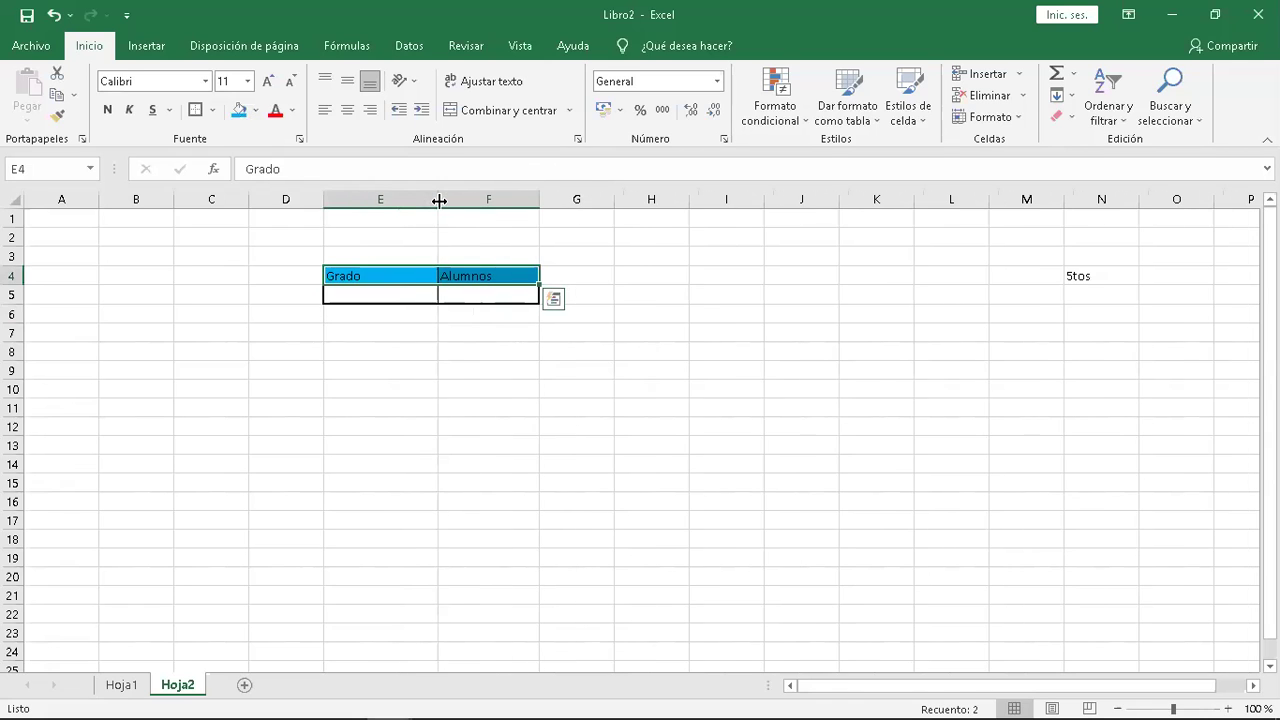
click(397, 294)
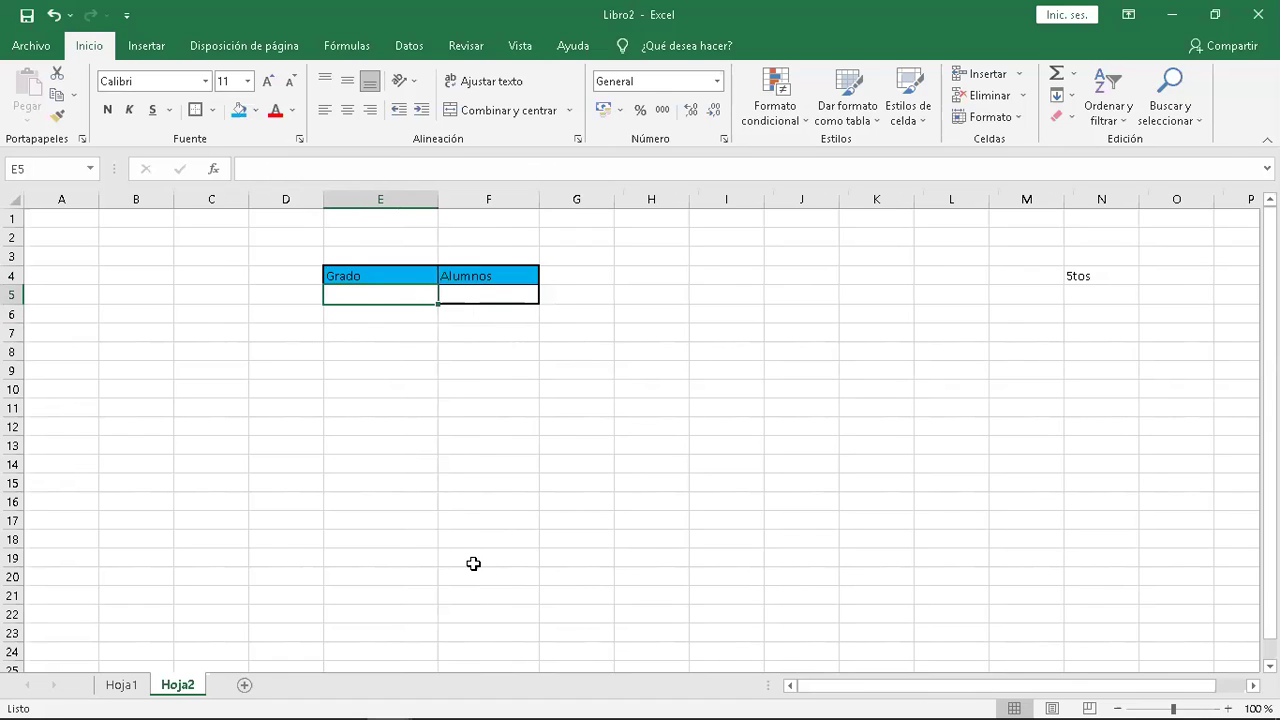
text(cuarto)
key(BackSpace)
key(BackSpace)
key(BackSpace)
key(BackSpace)
key(BackSpace)
key(BackSpace)
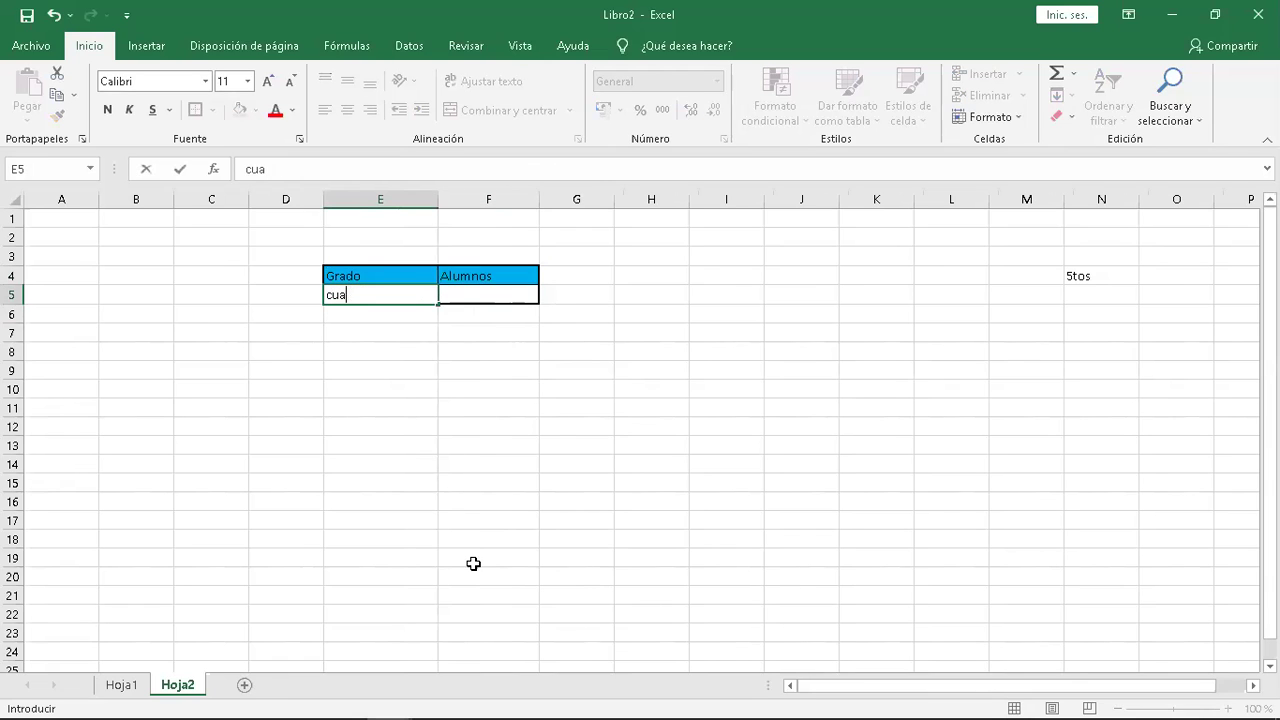
text(cuarto)
key(BackSpace)
key(BackSpace)
key(BackSpace)
key(BackSpace)
key(BackSpace)
key(BackSpace)
click(527, 293)
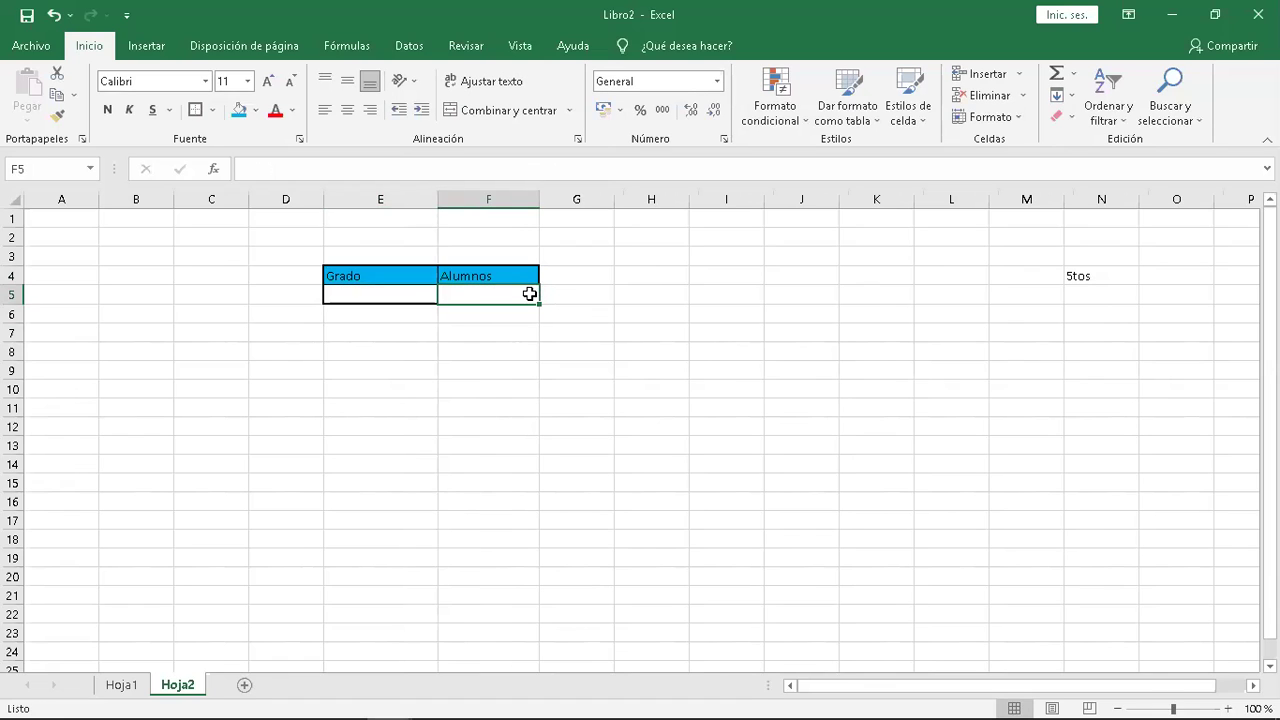
click(384, 293)
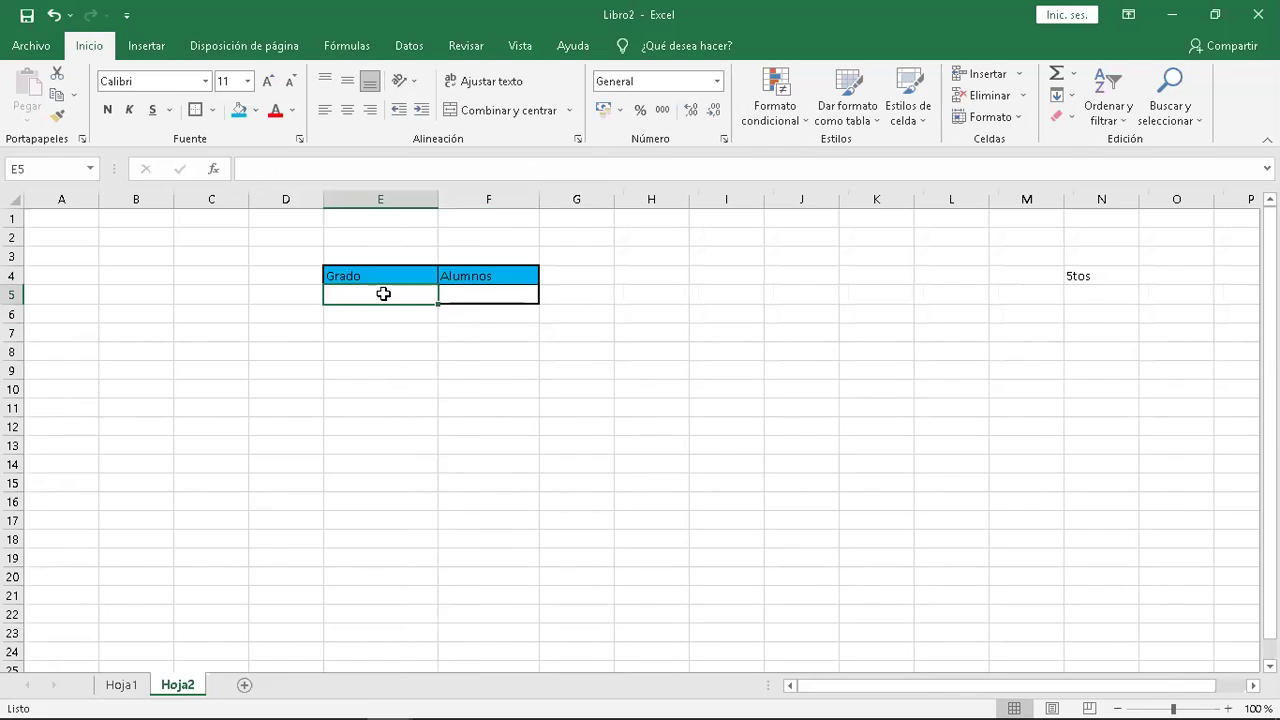
click(509, 291)
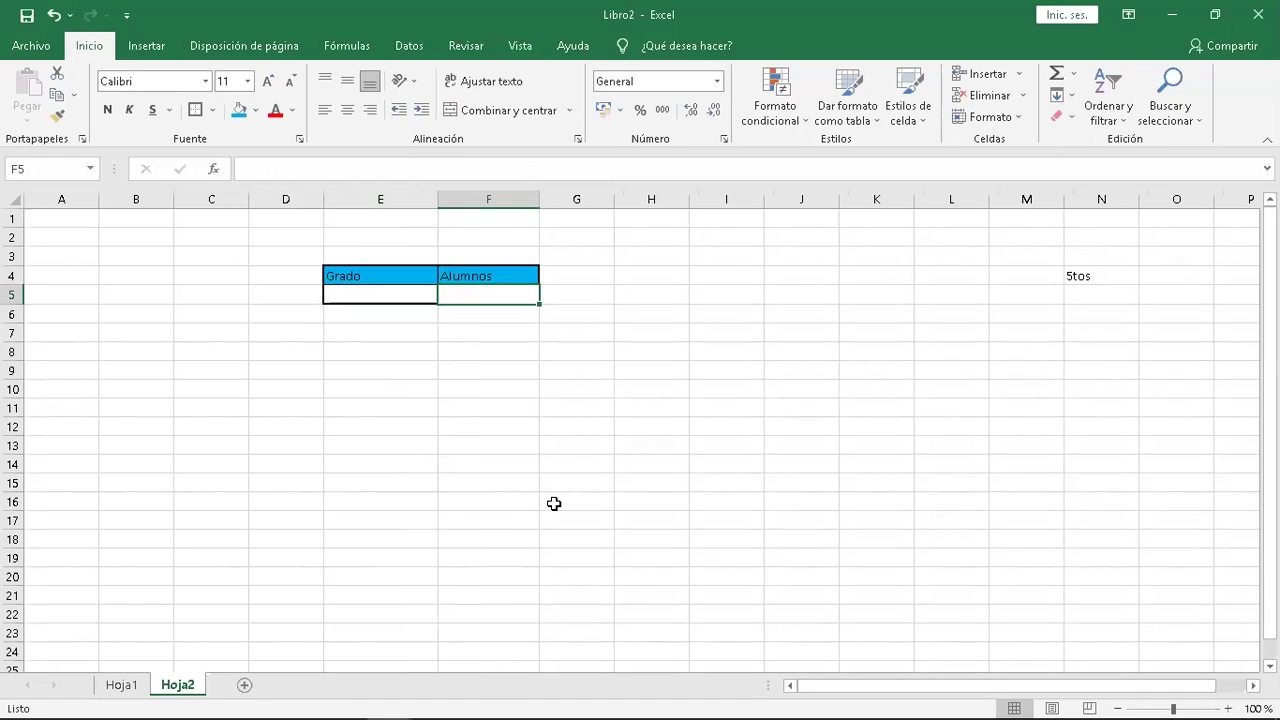
Review the grade list and the three student lists on Hoja1, and return to Hoja2.
click(121, 687)
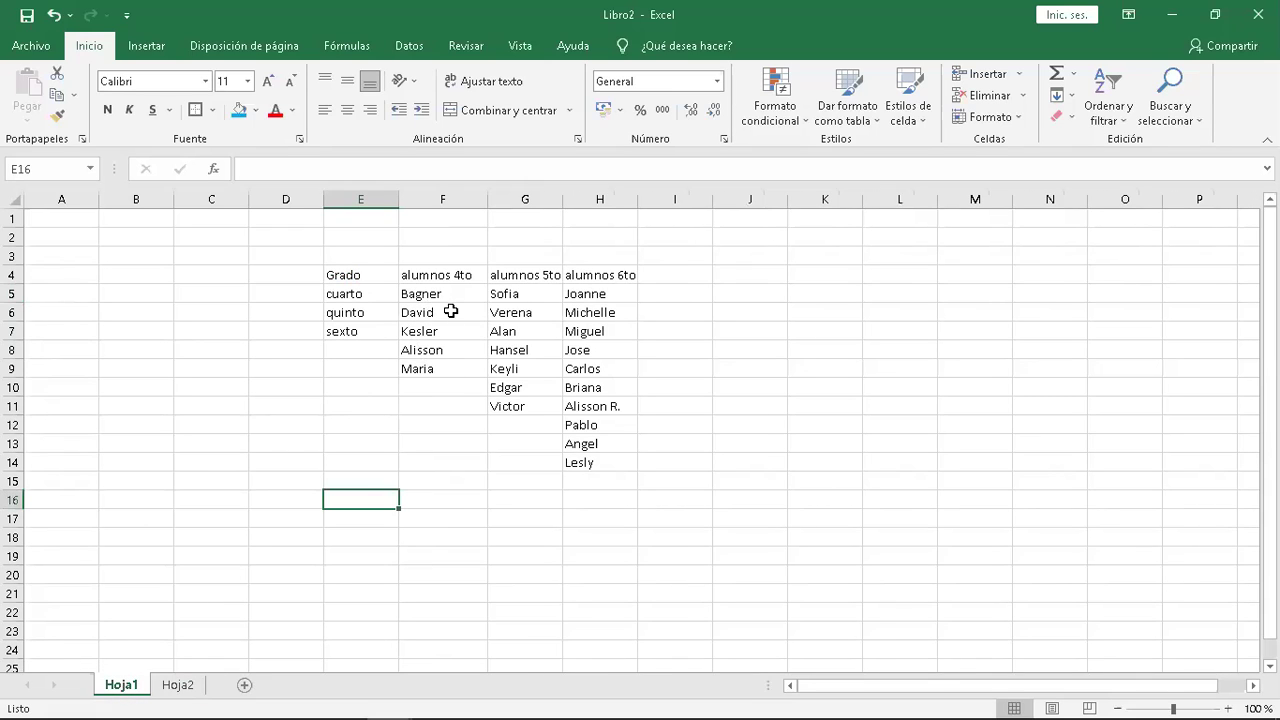
click(370, 293)
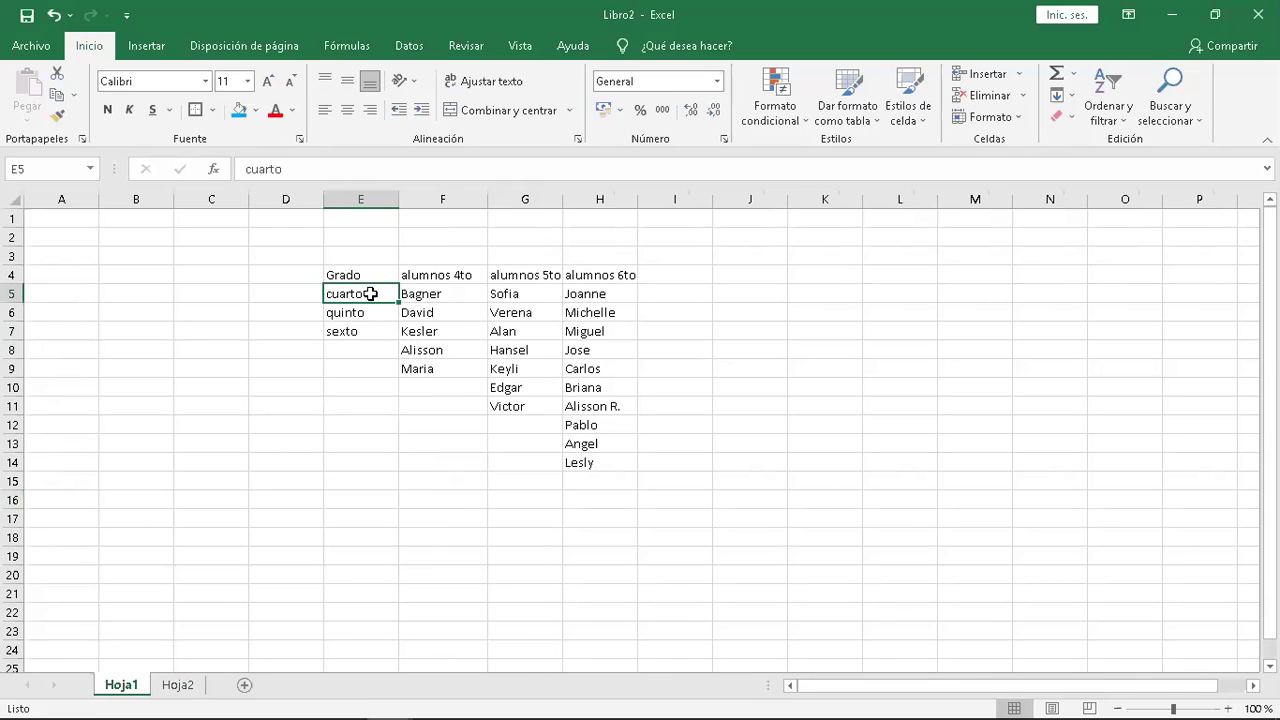
drag(370, 293, 371, 331)
drag(449, 294, 449, 369)
drag(523, 290, 523, 398)
drag(609, 292, 600, 463)
click(431, 461)
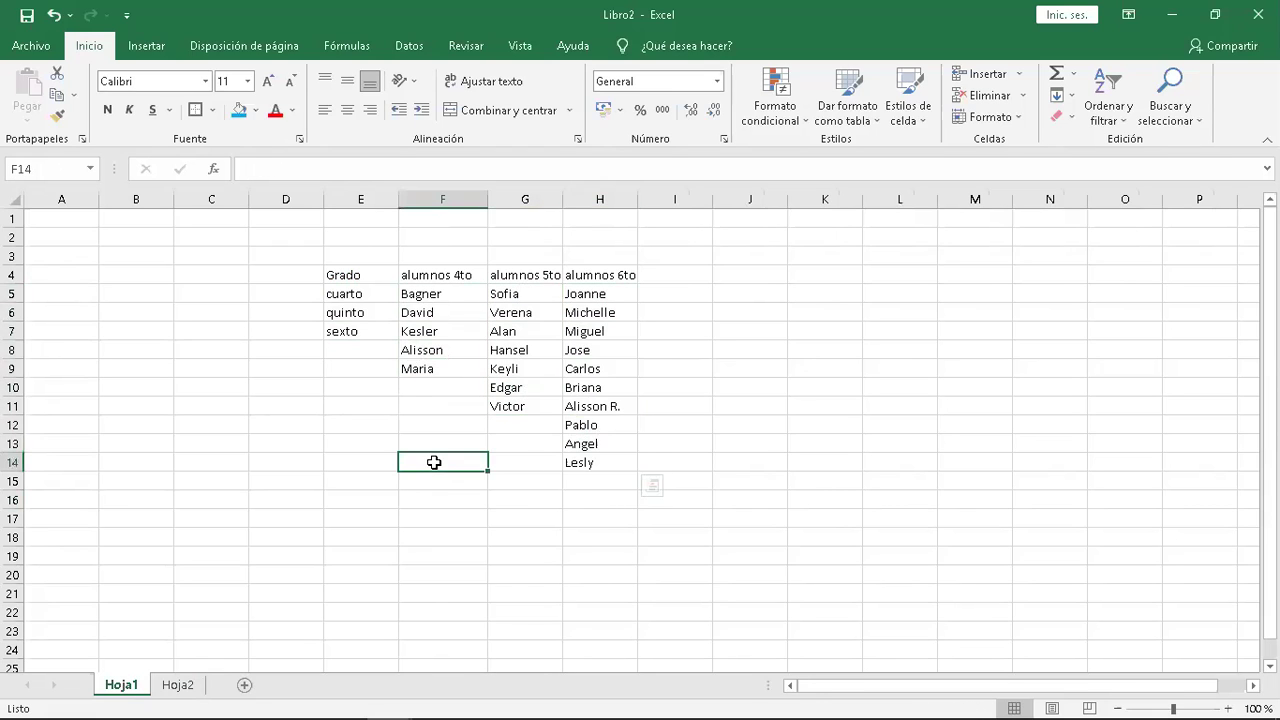
click(176, 686)
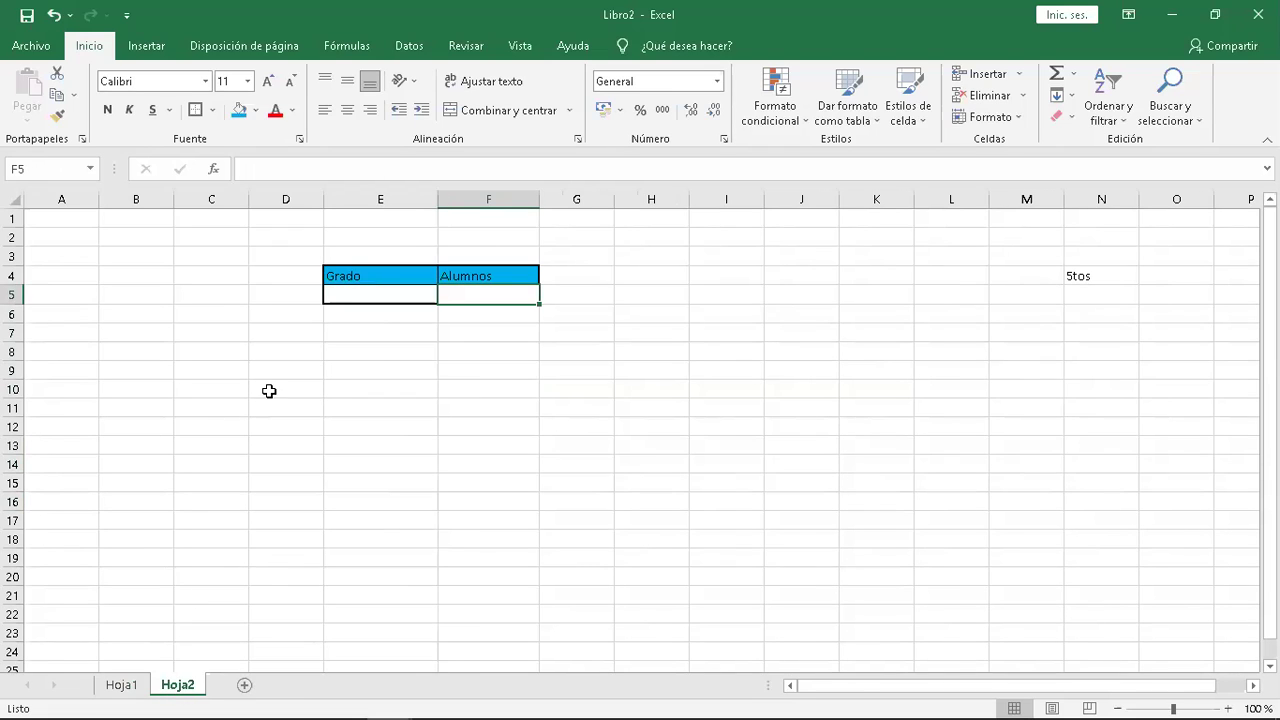
Give cell E5 below the Grado heading on Hoja2 the name "gra".
click(380, 296)
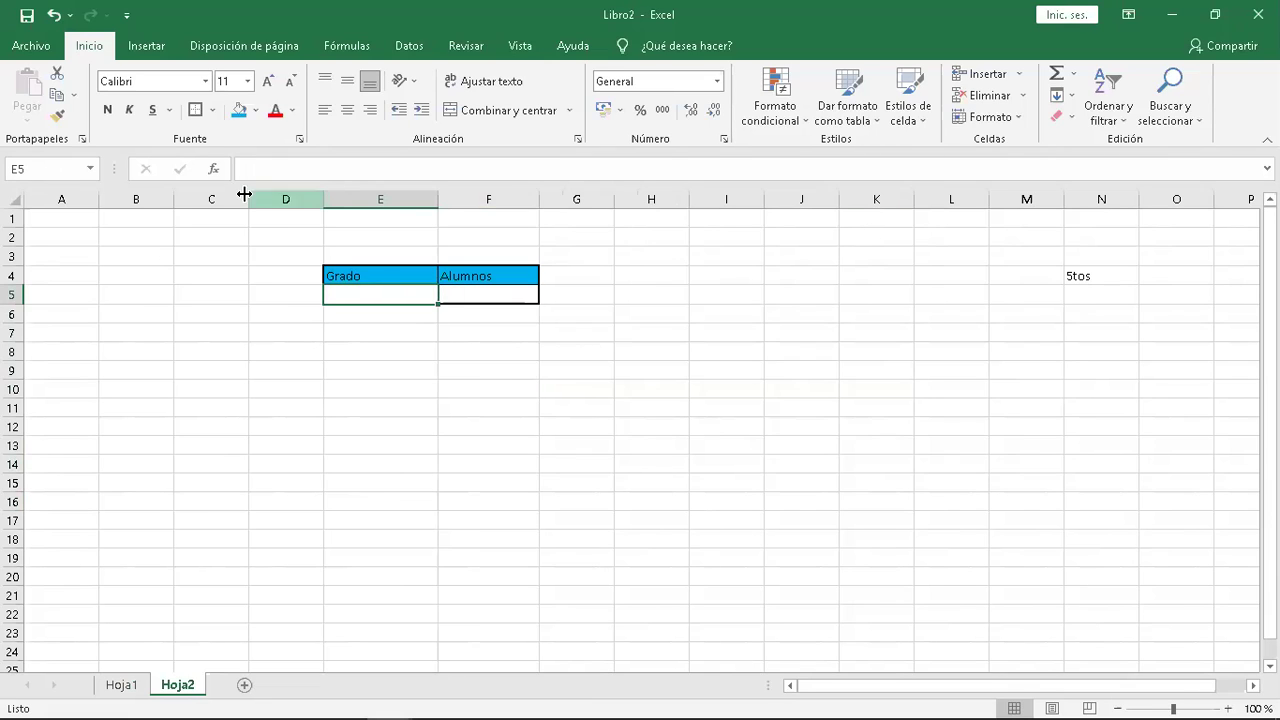
click(46, 170)
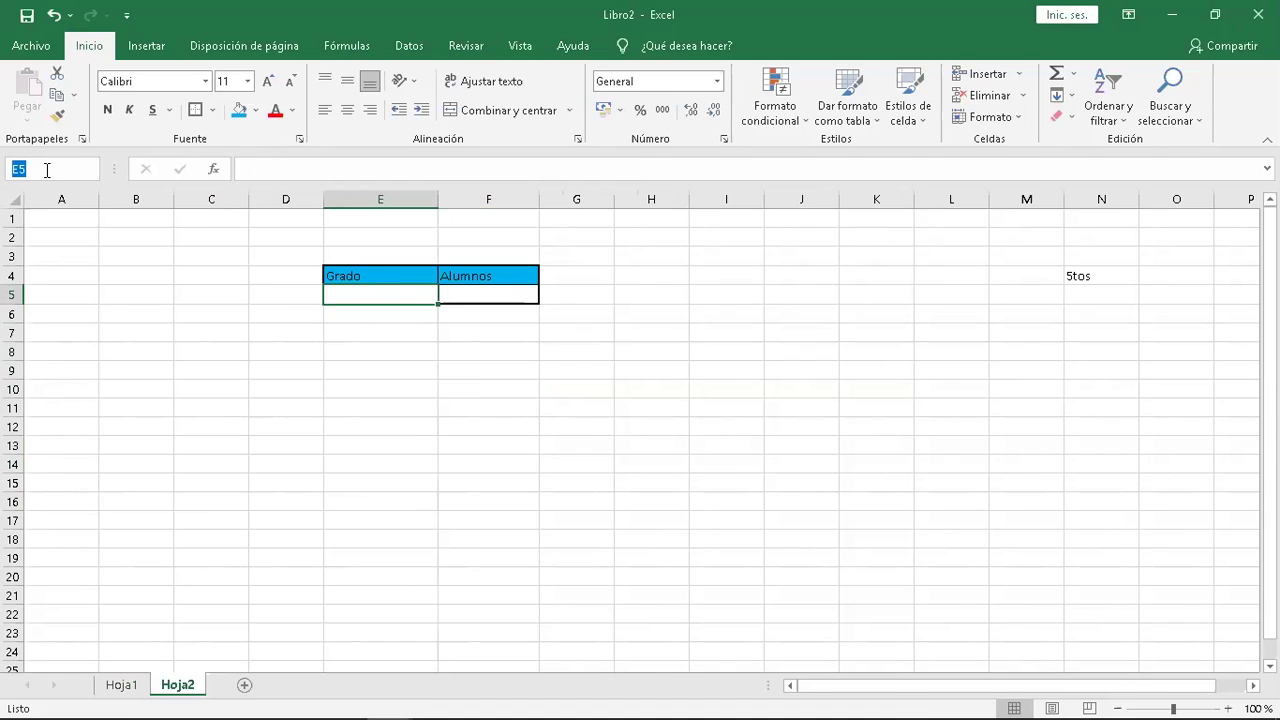
text(gra)
click(380, 379)
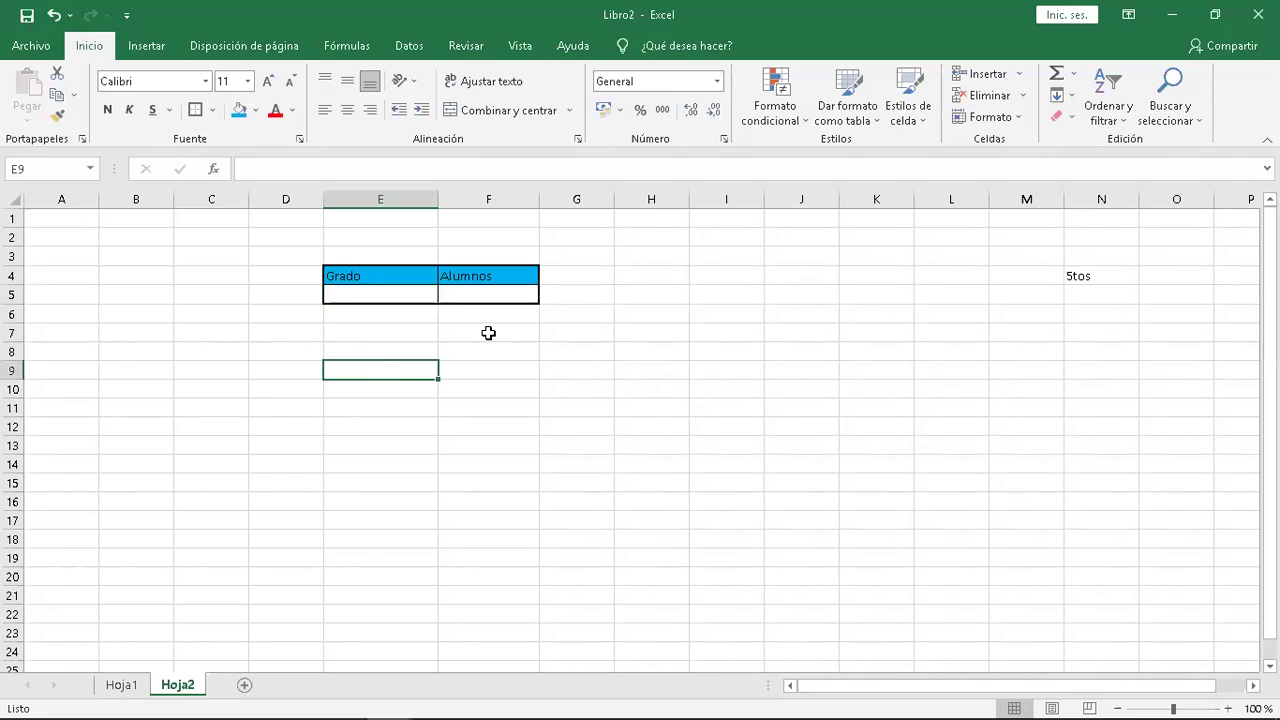
Set the data validation of cell E5 to allow a list with the source "=grados".
click(404, 295)
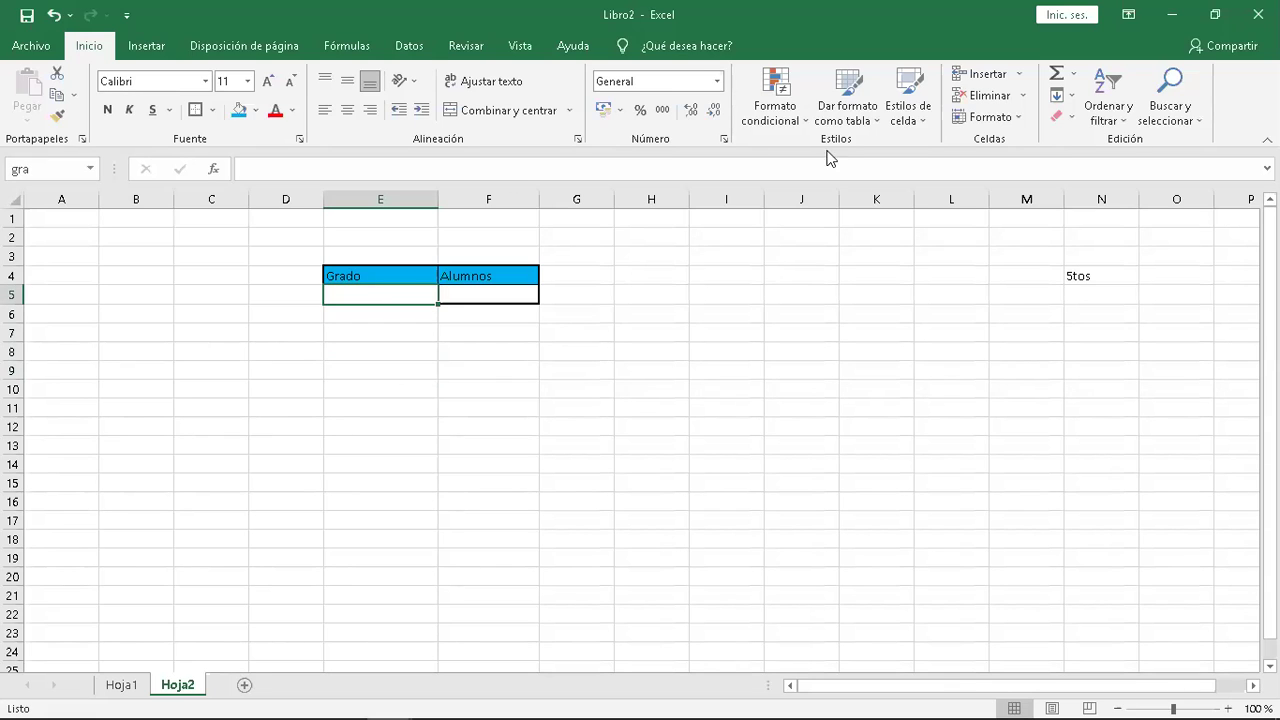
click(409, 46)
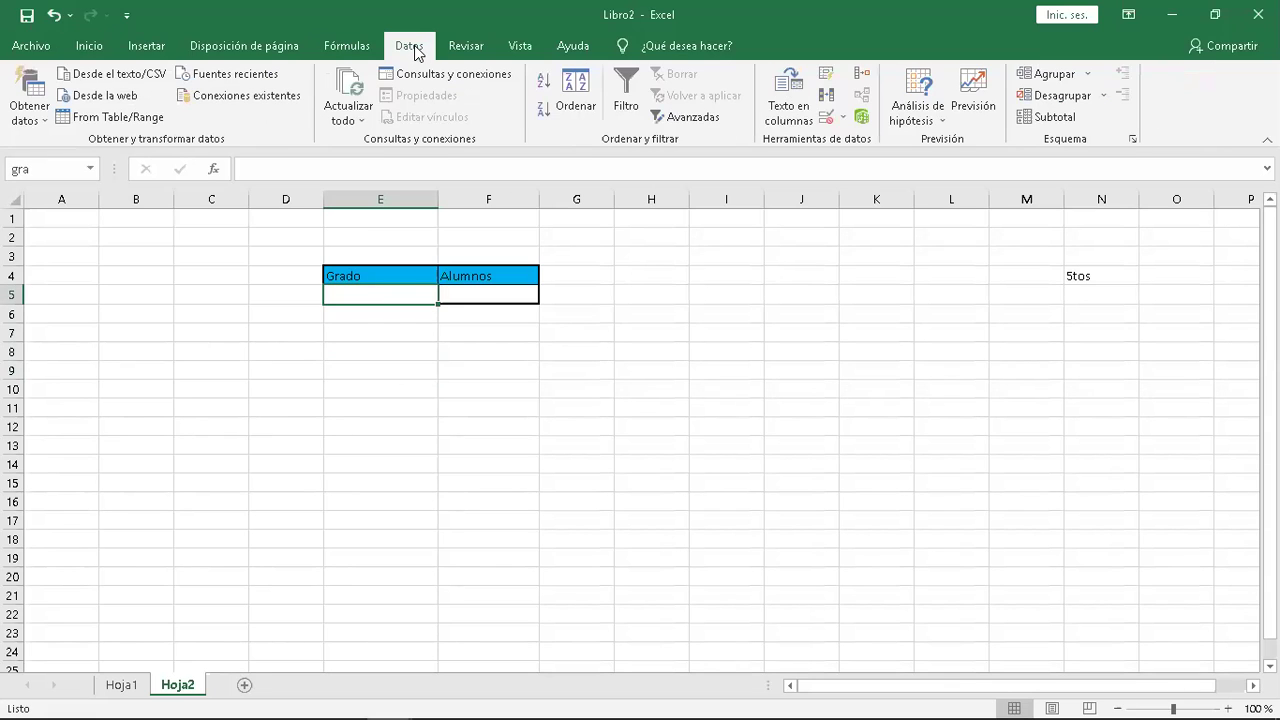
click(844, 119)
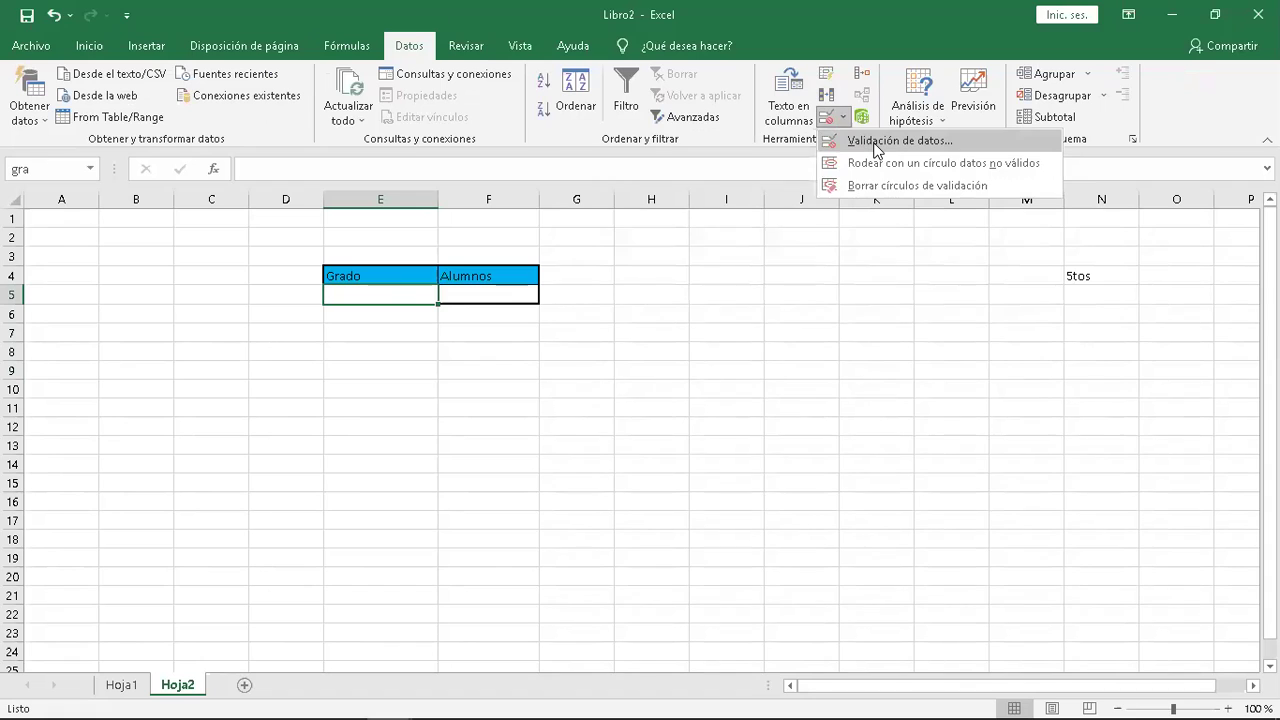
click(876, 148)
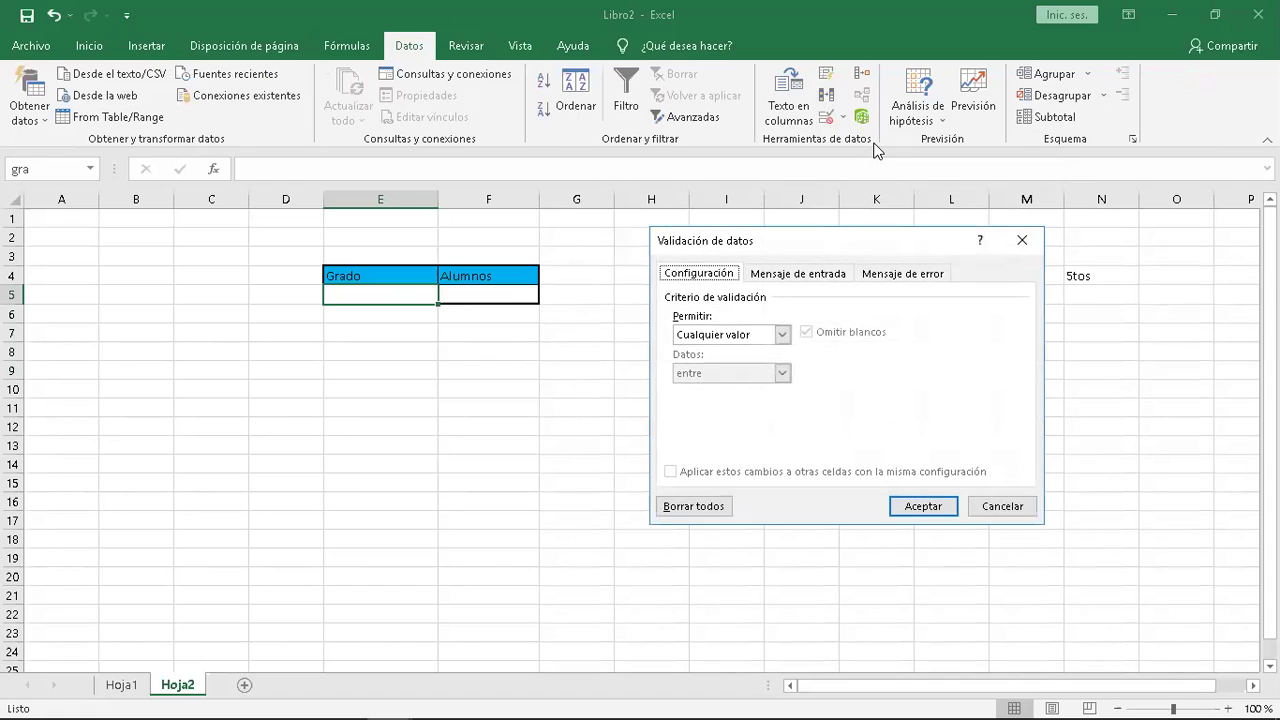
click(783, 335)
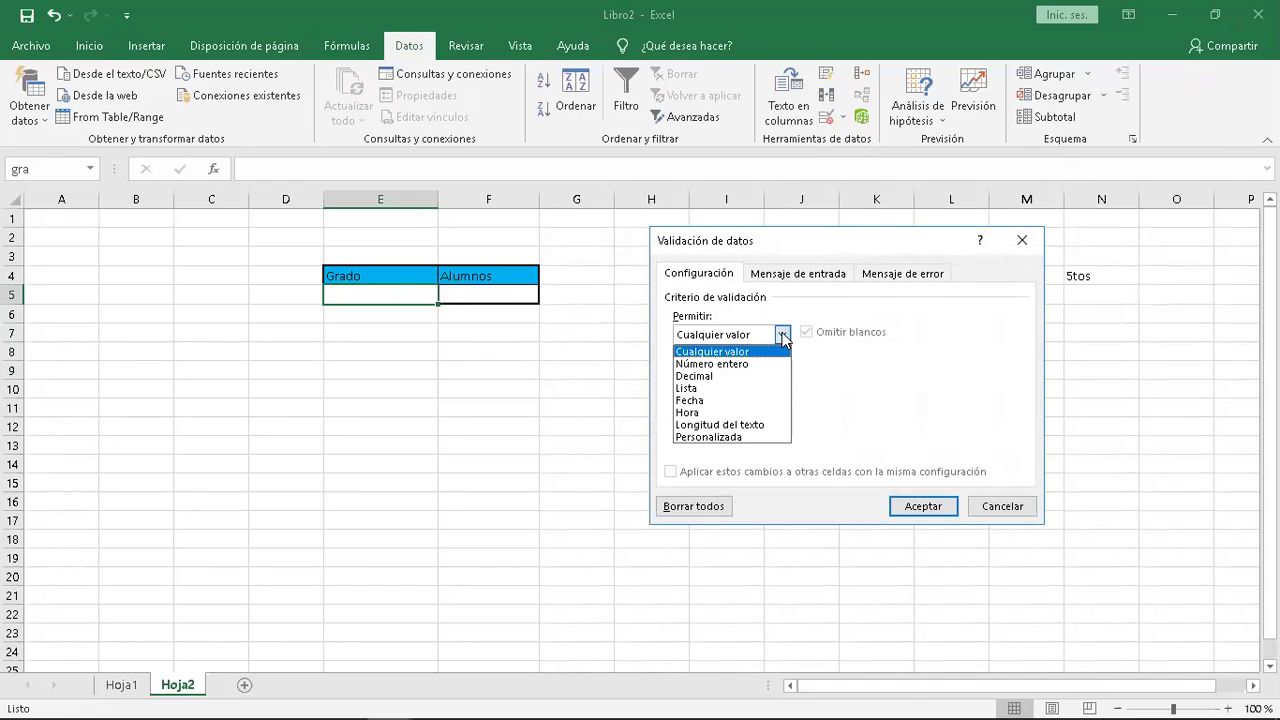
click(705, 390)
click(699, 410)
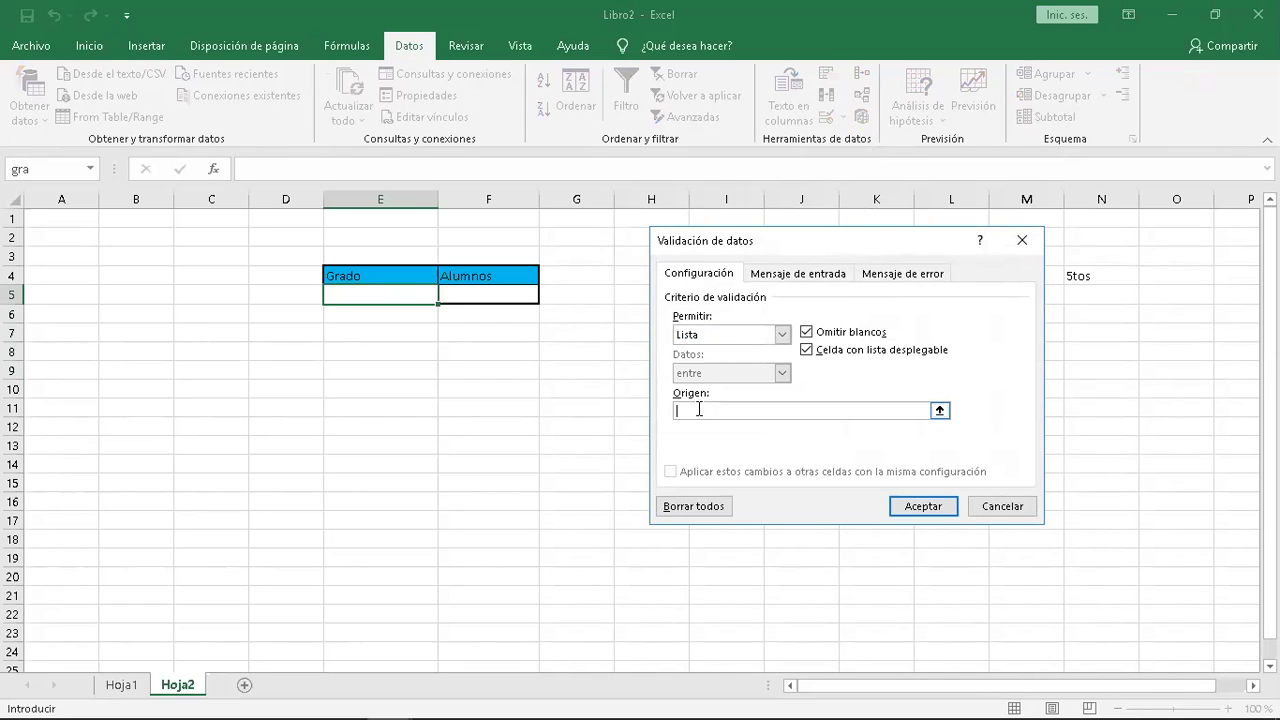
text(=grados)
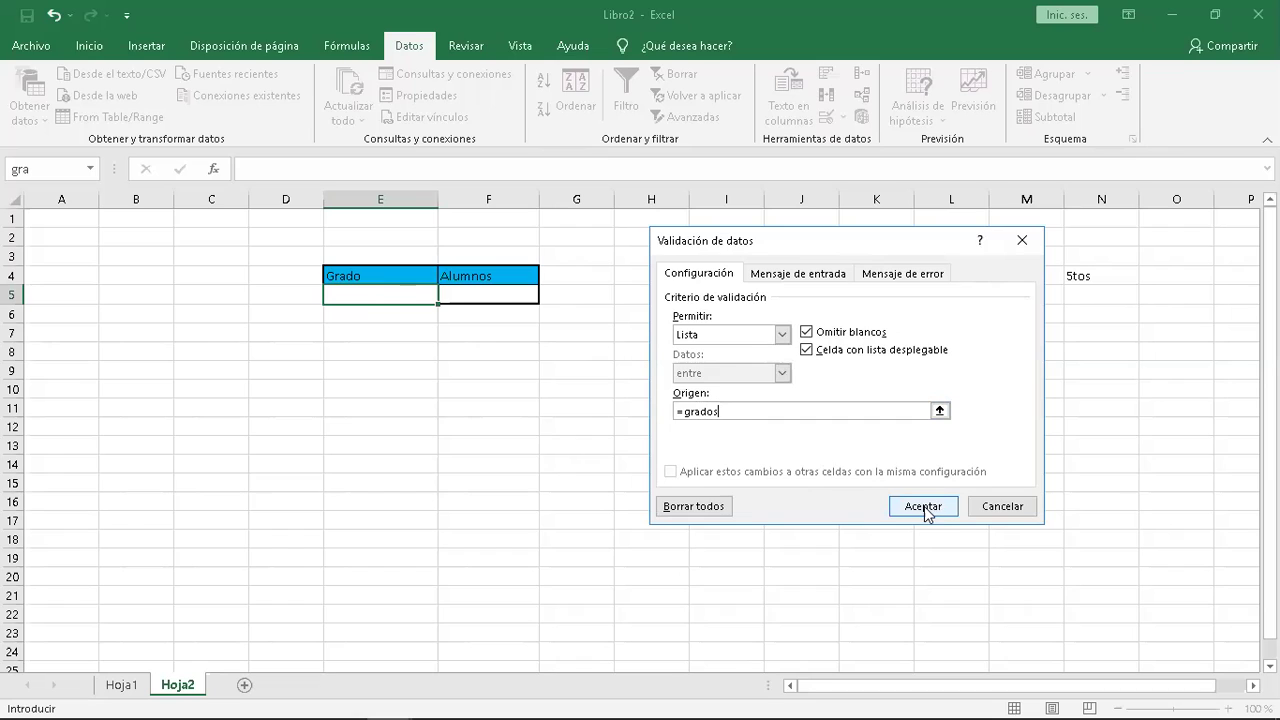
Add the input message "Elija un grado" and the error message "No es el grado correcto" to the validation of E5 and apply it.
click(806, 276)
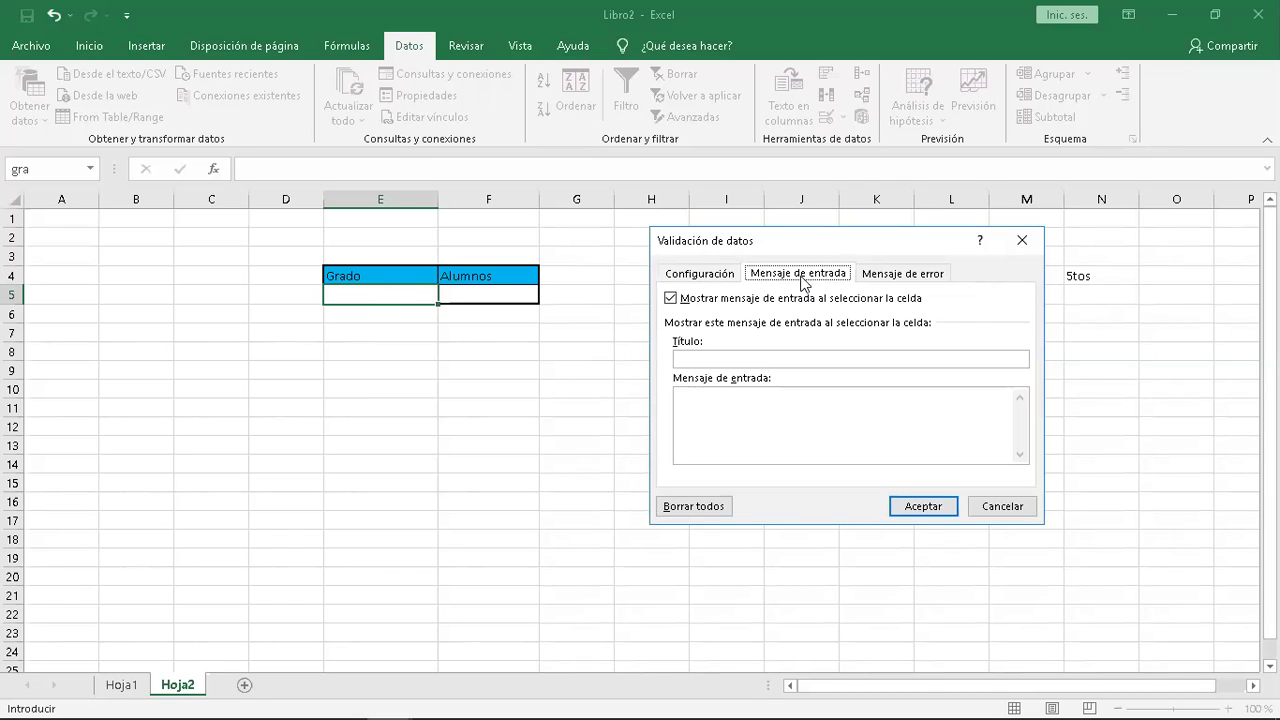
text(Elija un grado)
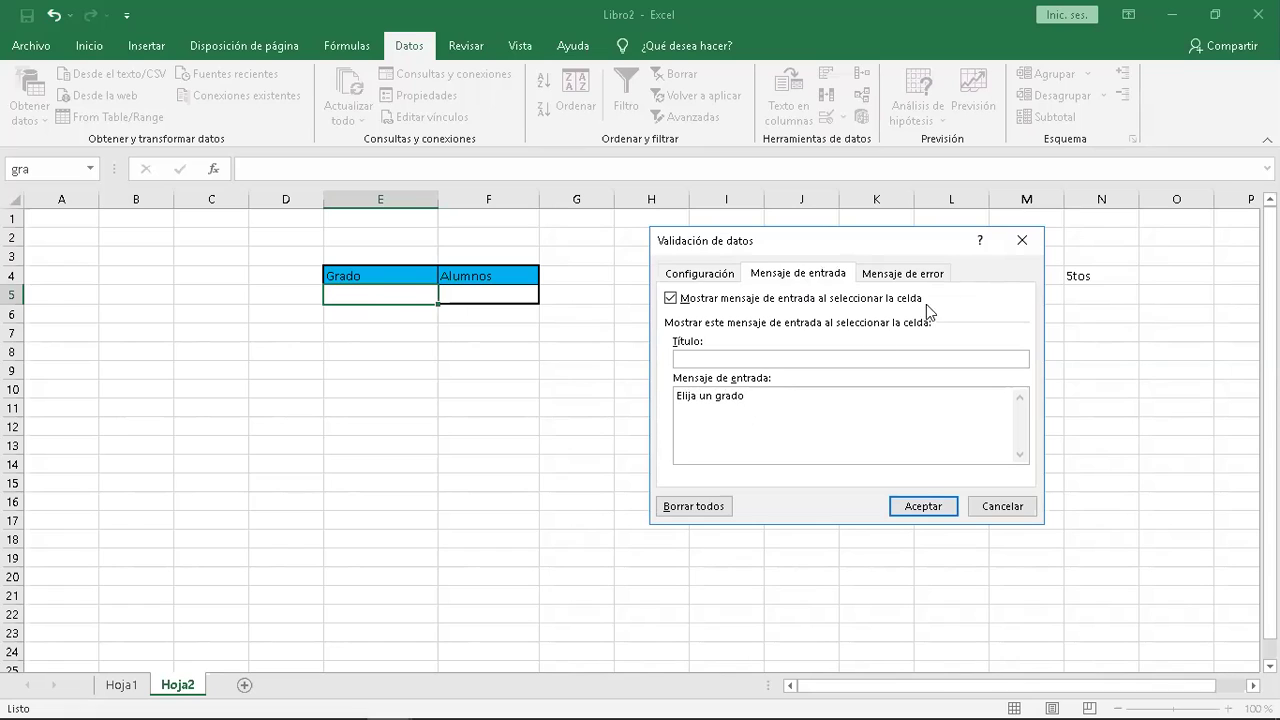
click(919, 282)
click(871, 420)
text(N)
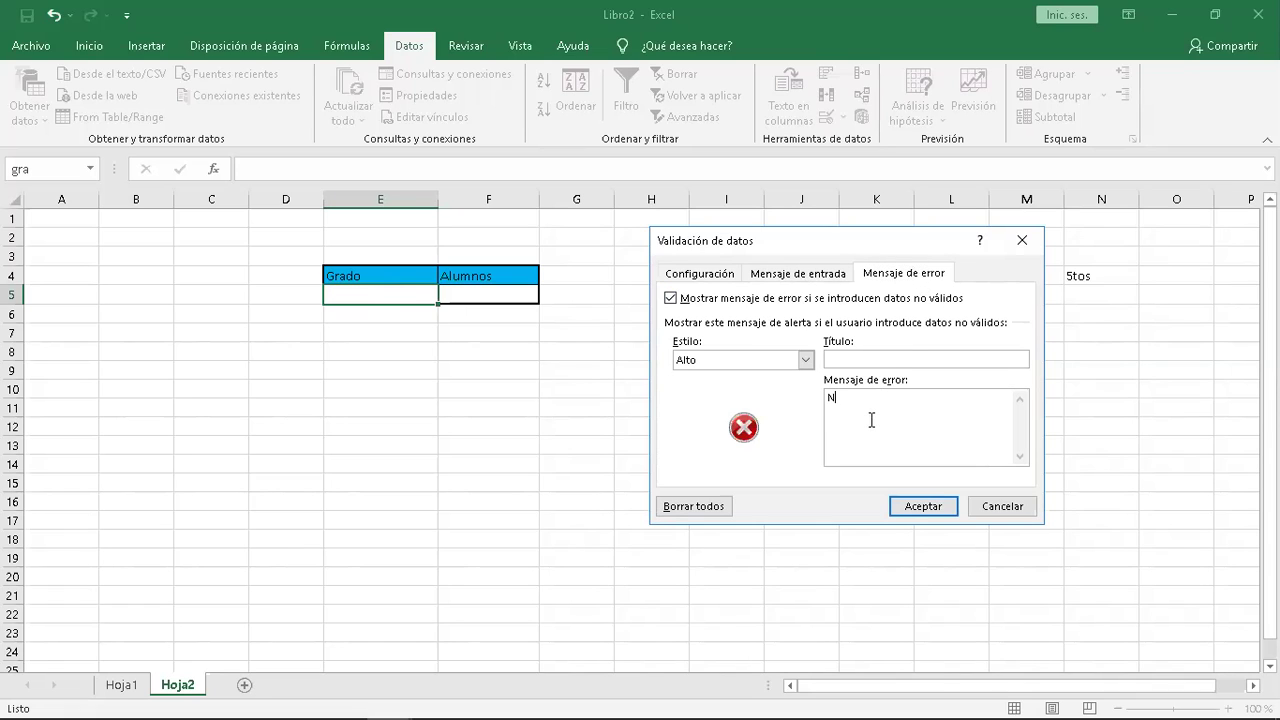
text(o es el grado correcto)
click(923, 508)
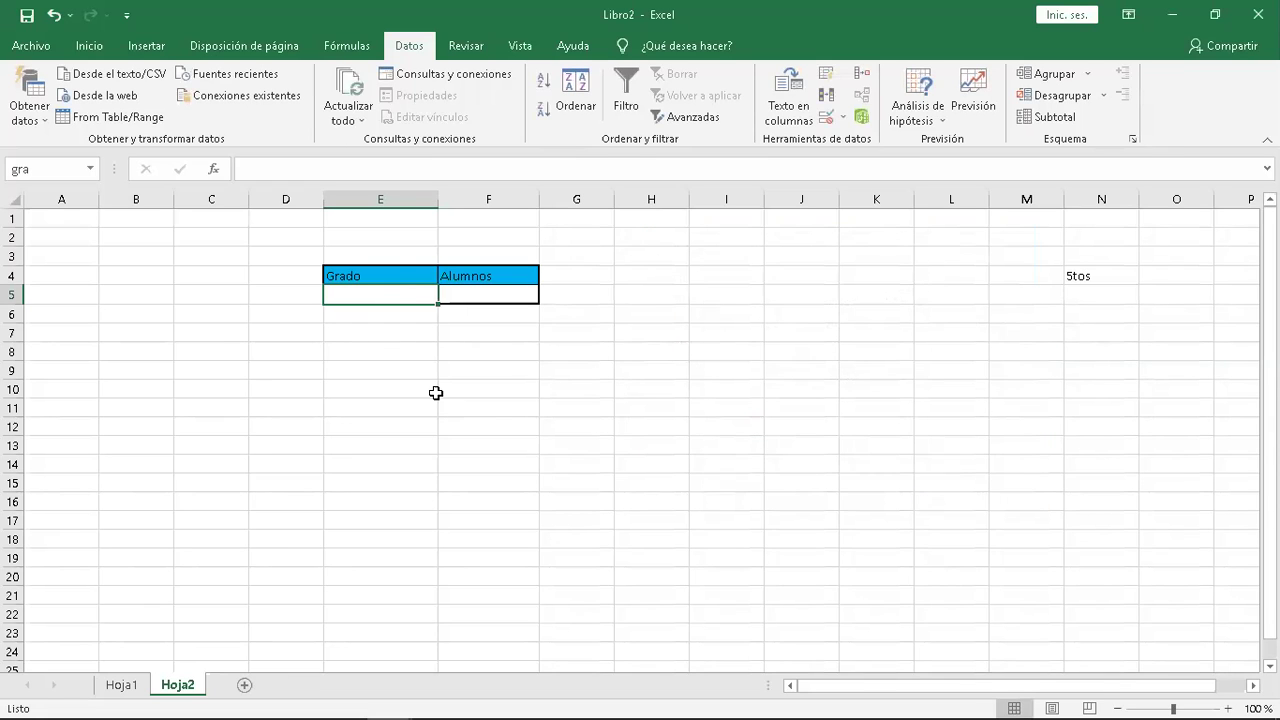
Try the grade drop-down in cell E5 with quinto and sexto, and leave cuarto selected.
click(415, 346)
click(403, 292)
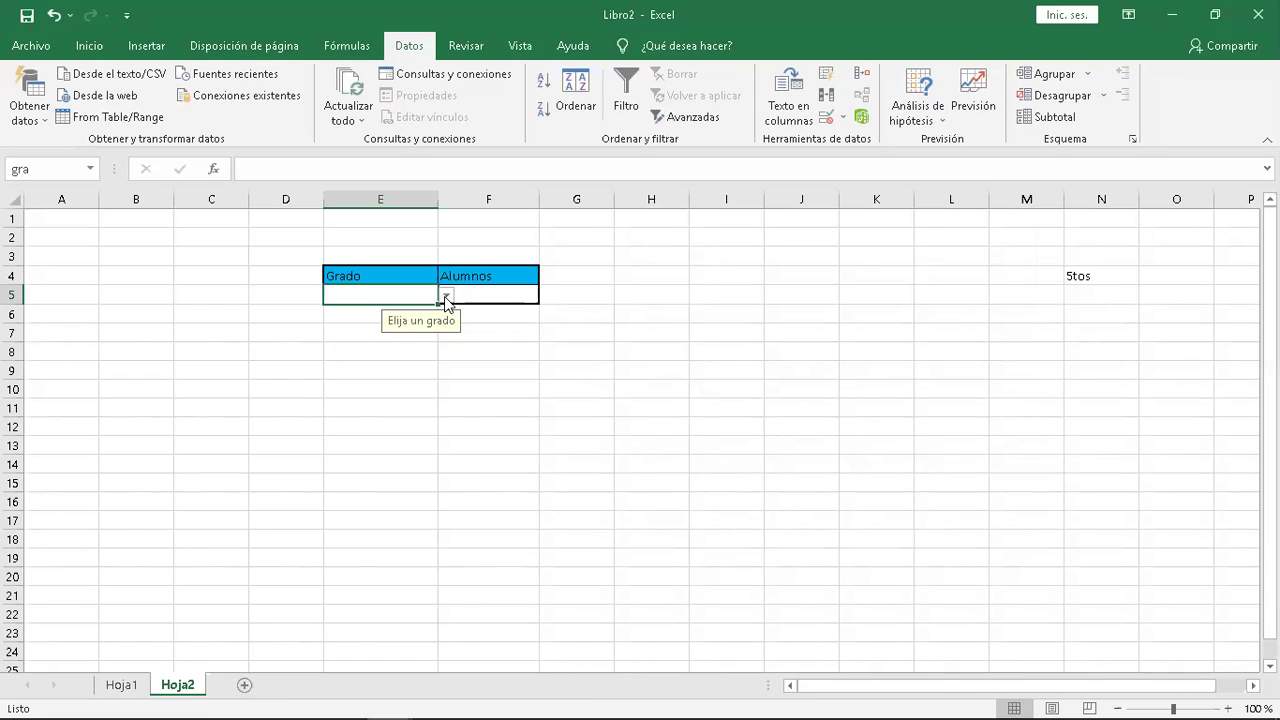
click(445, 296)
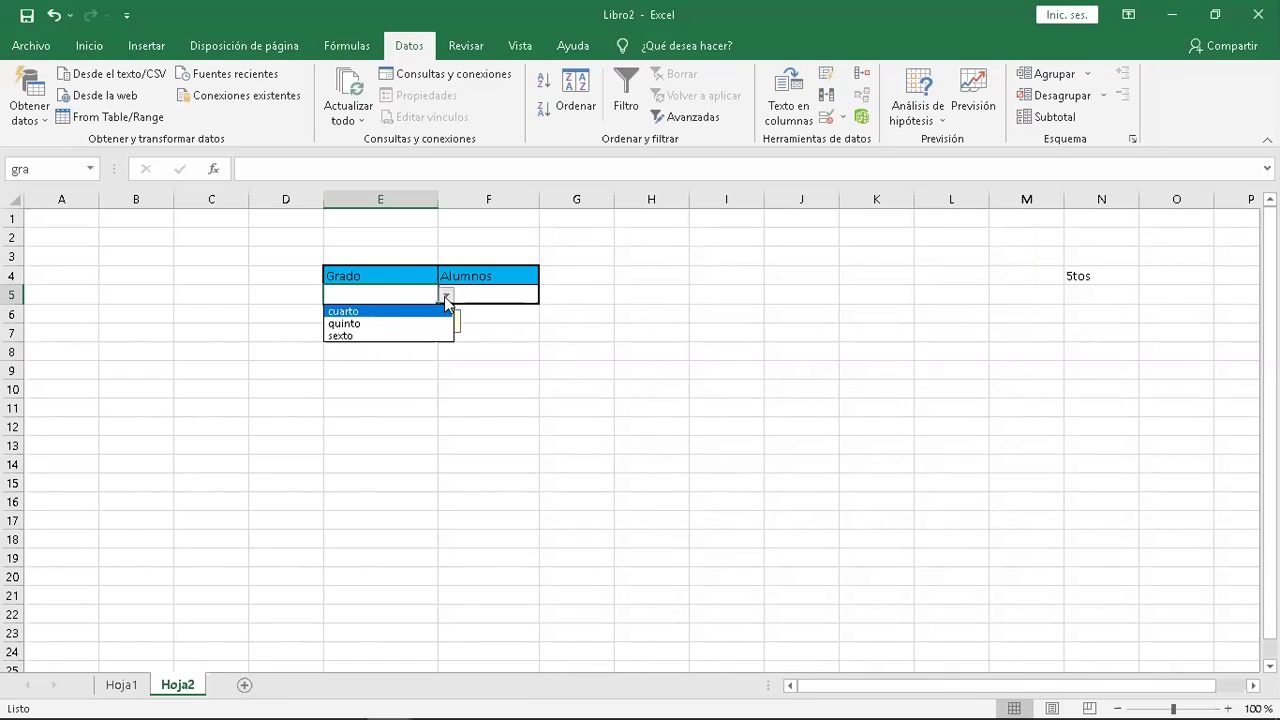
click(355, 323)
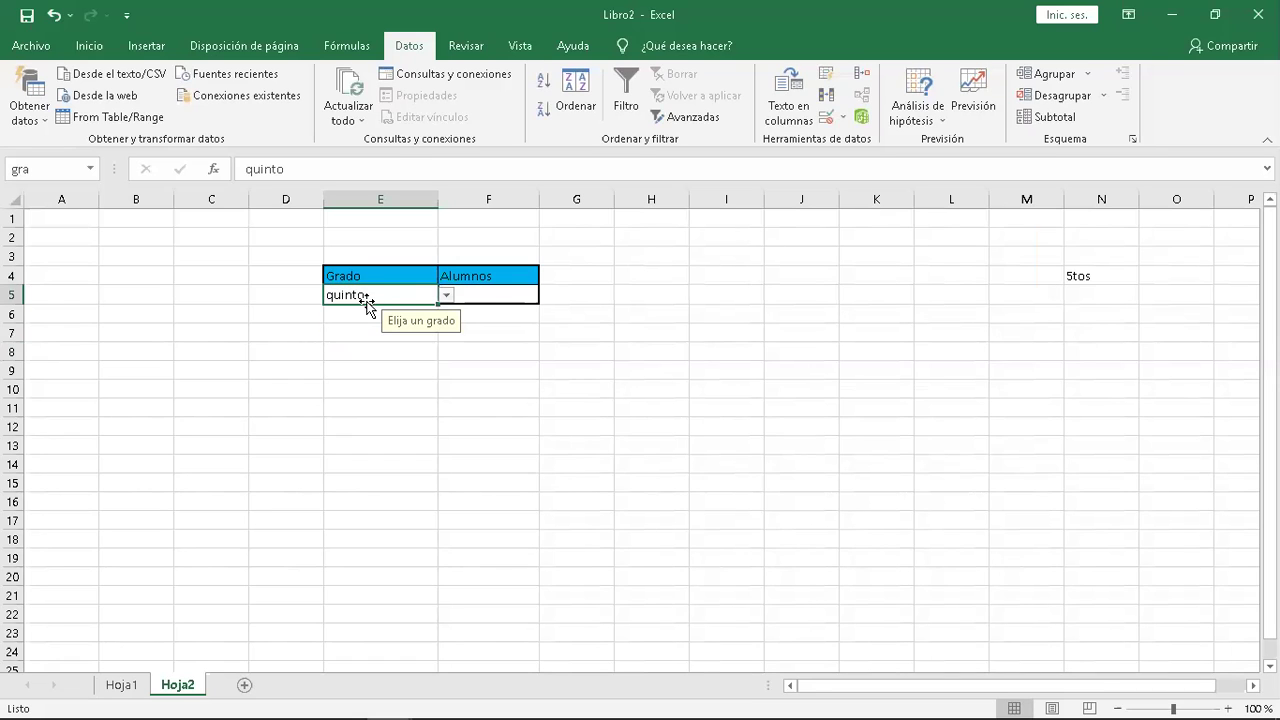
click(446, 296)
click(374, 336)
click(445, 297)
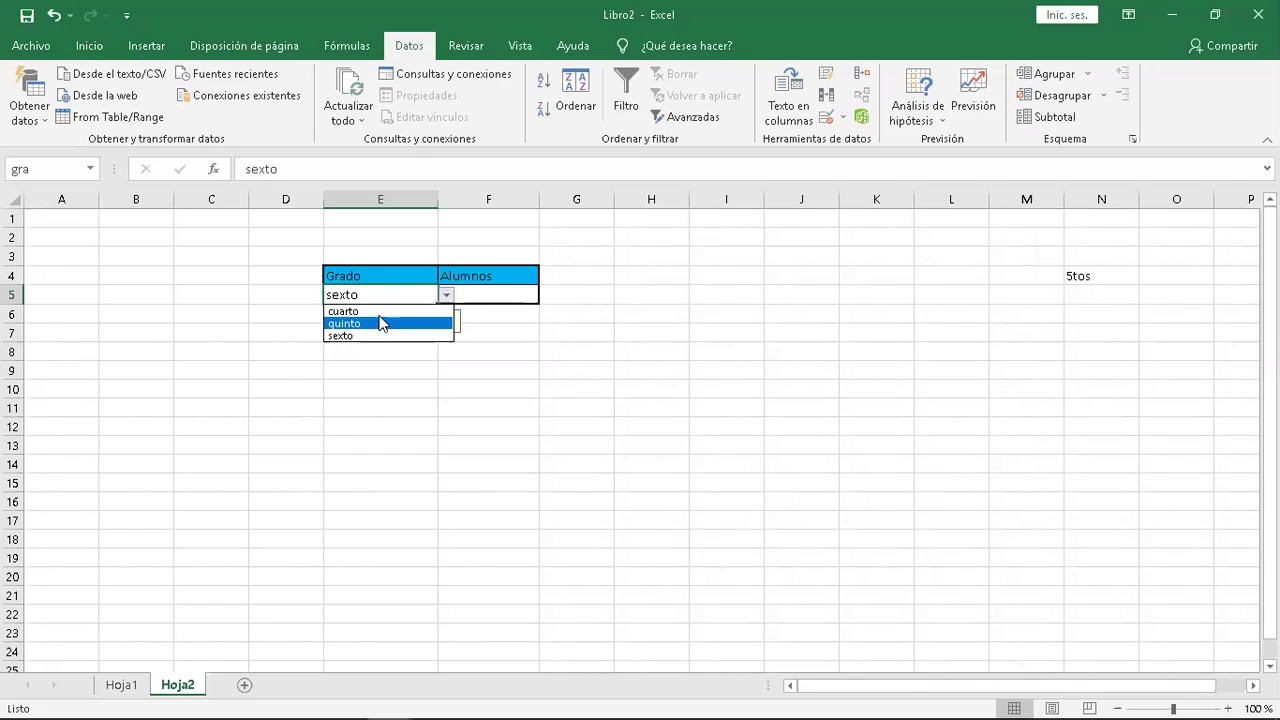
click(380, 312)
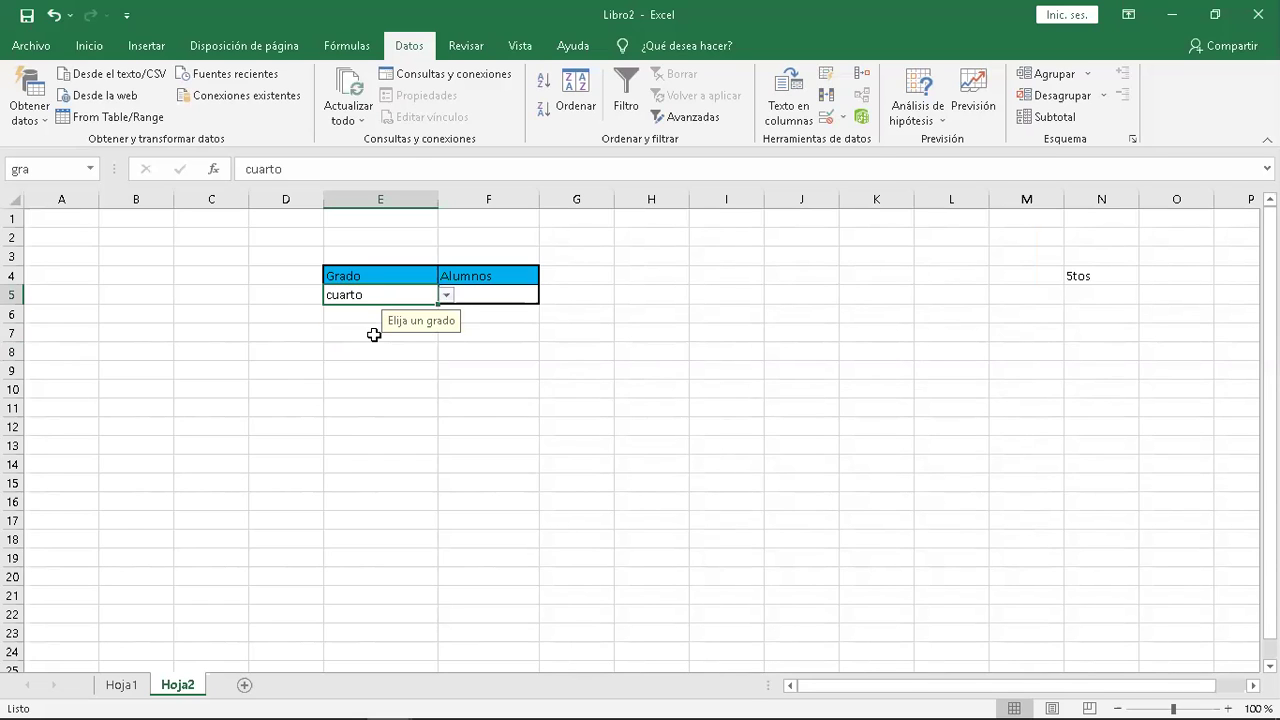
click(374, 335)
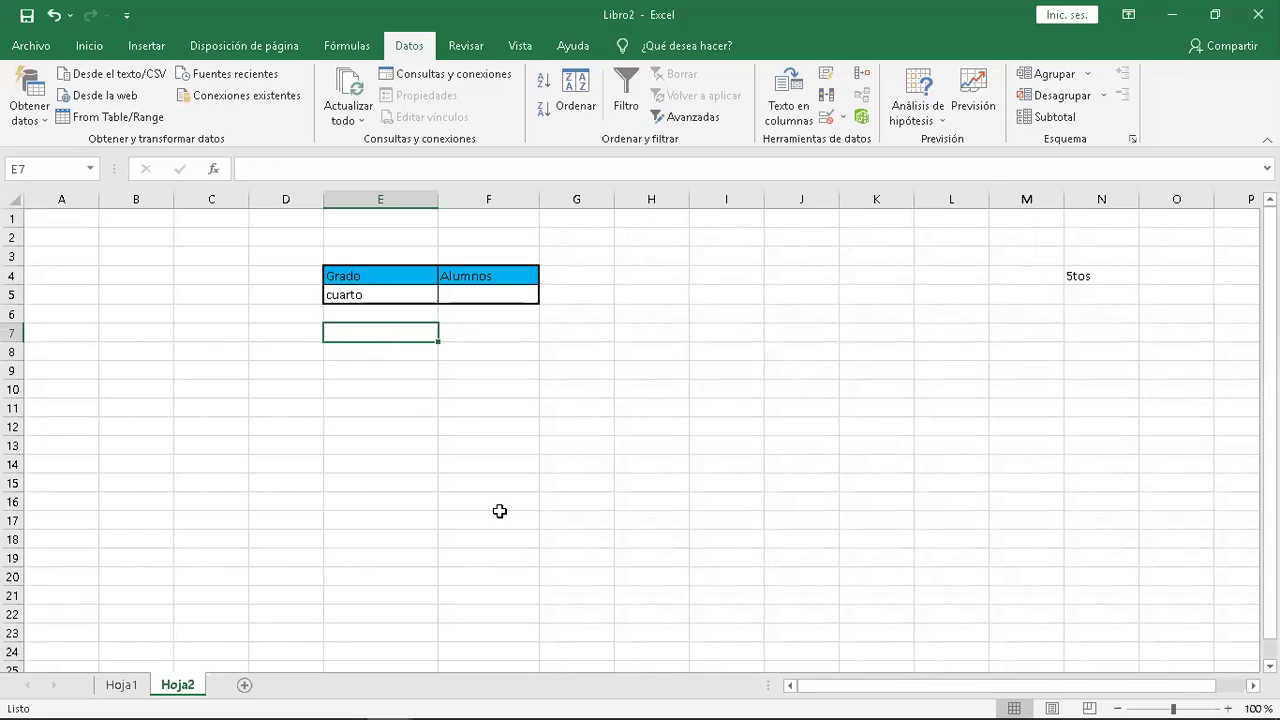
Set the data validation of cell F5 below the Alumnos heading to allow a list, and begin its source formula with "=".
click(509, 292)
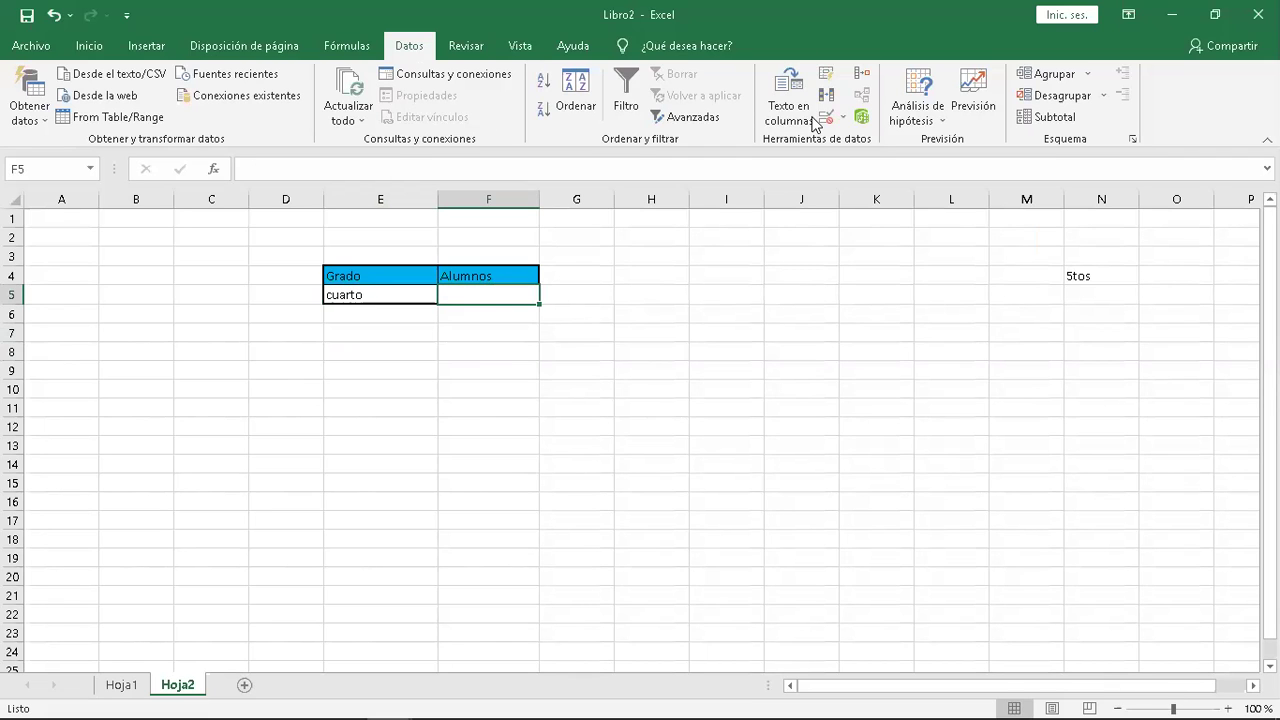
click(844, 119)
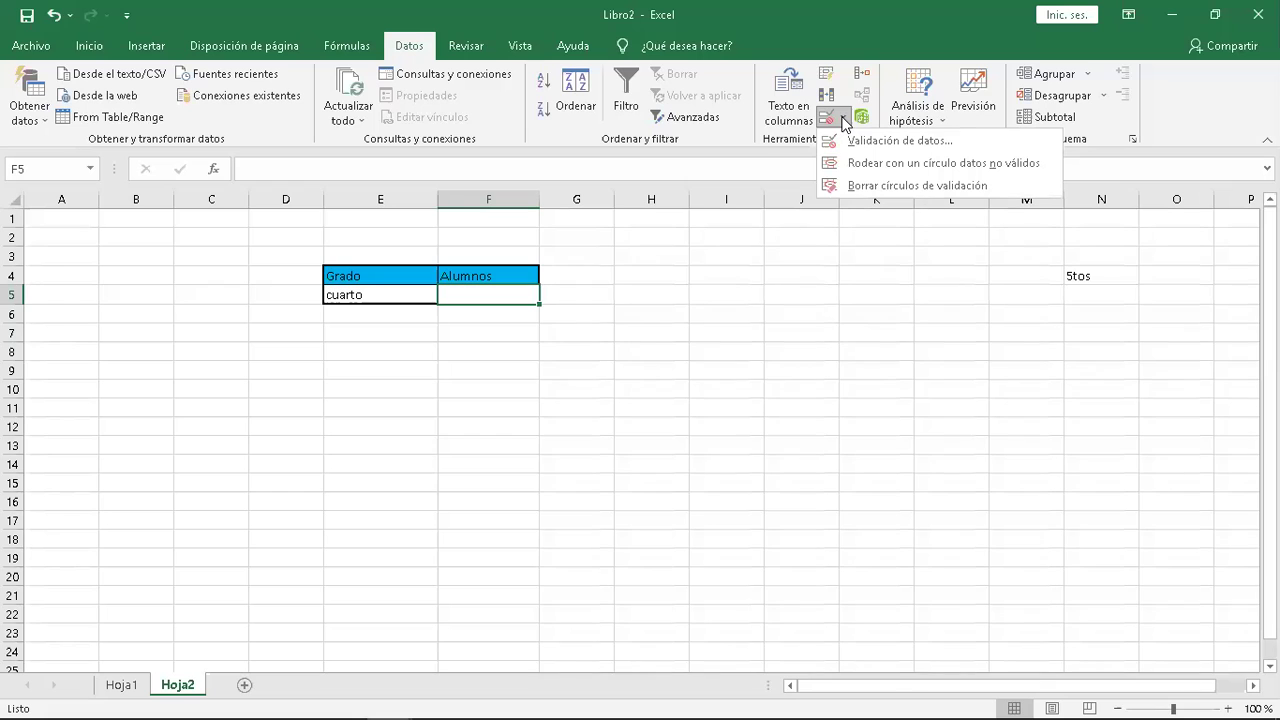
click(869, 141)
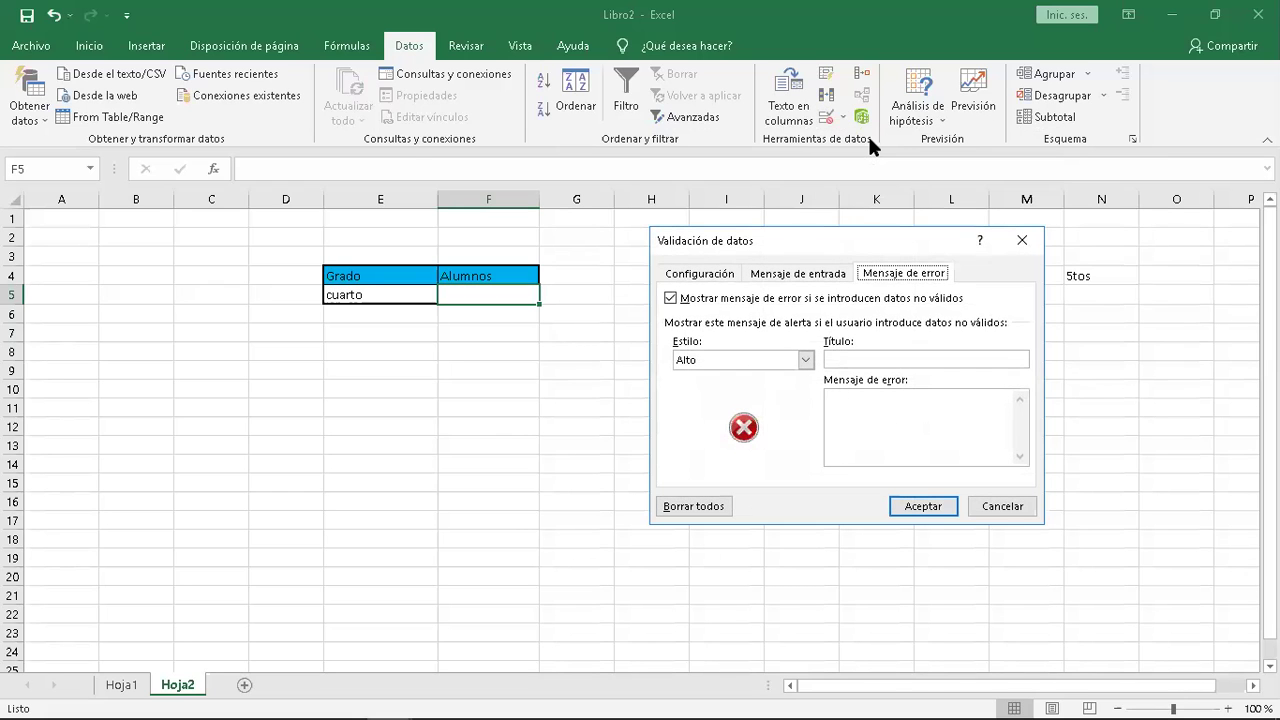
click(705, 274)
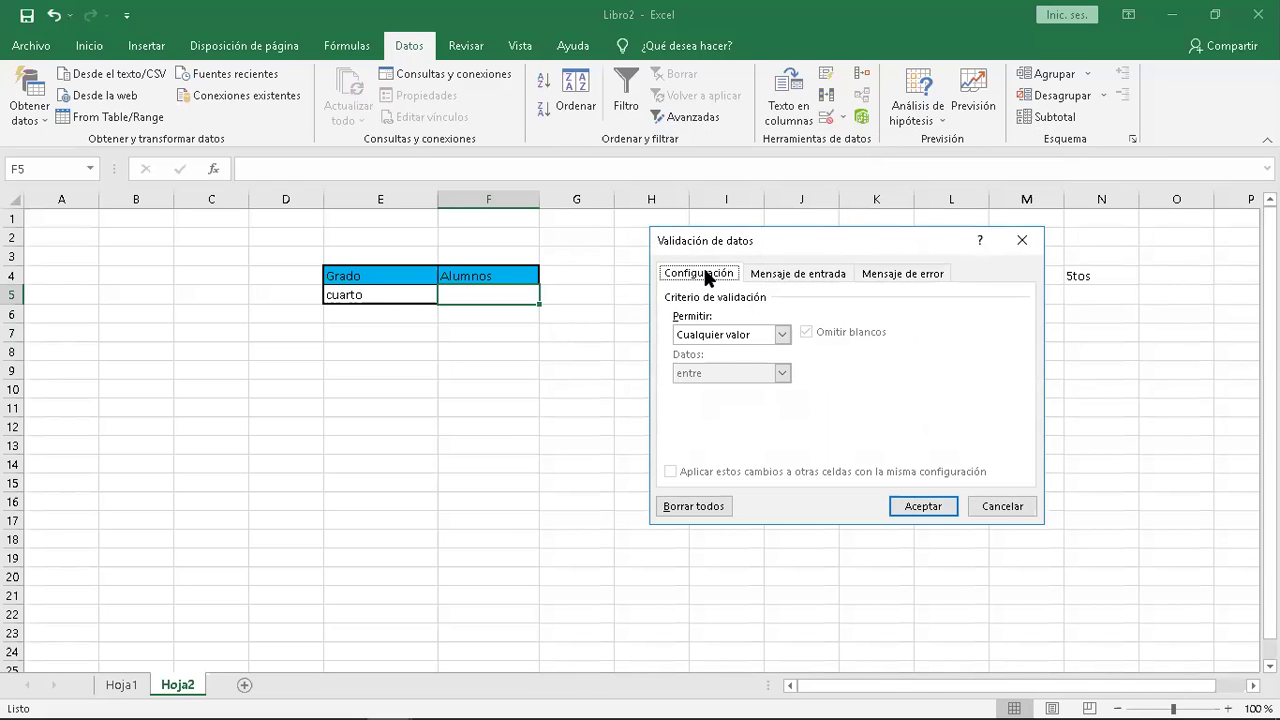
click(779, 334)
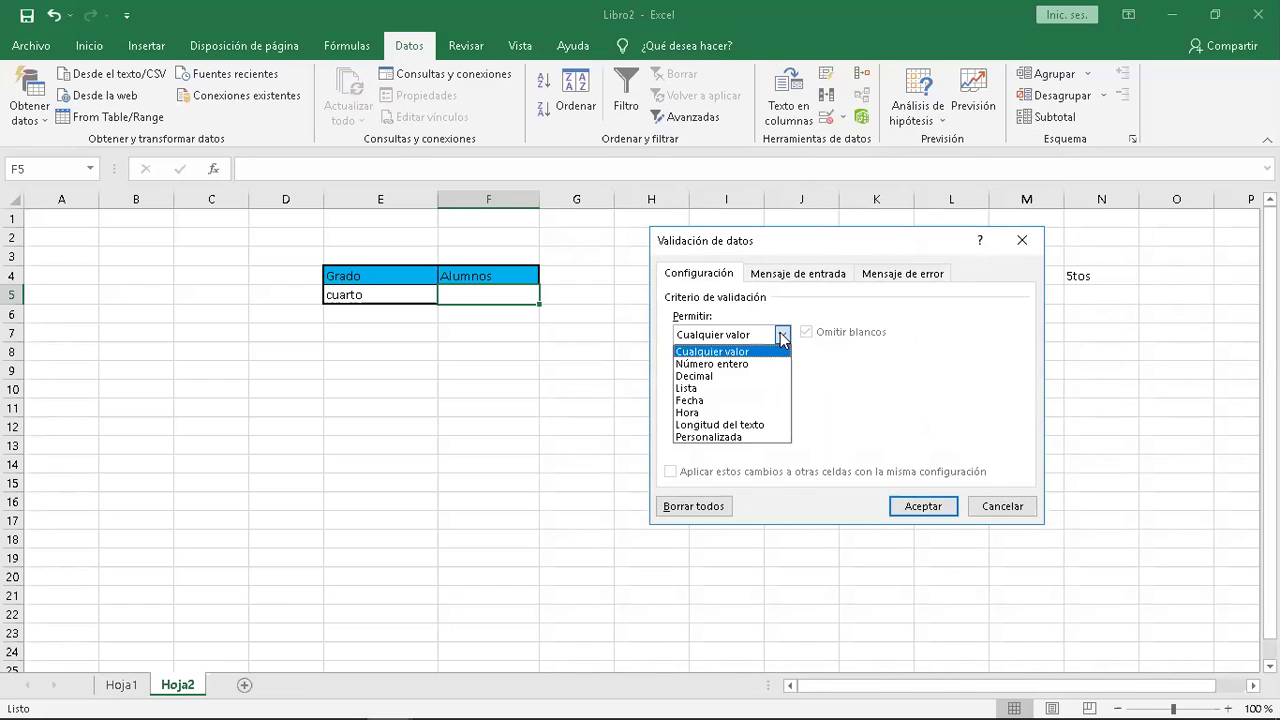
click(704, 389)
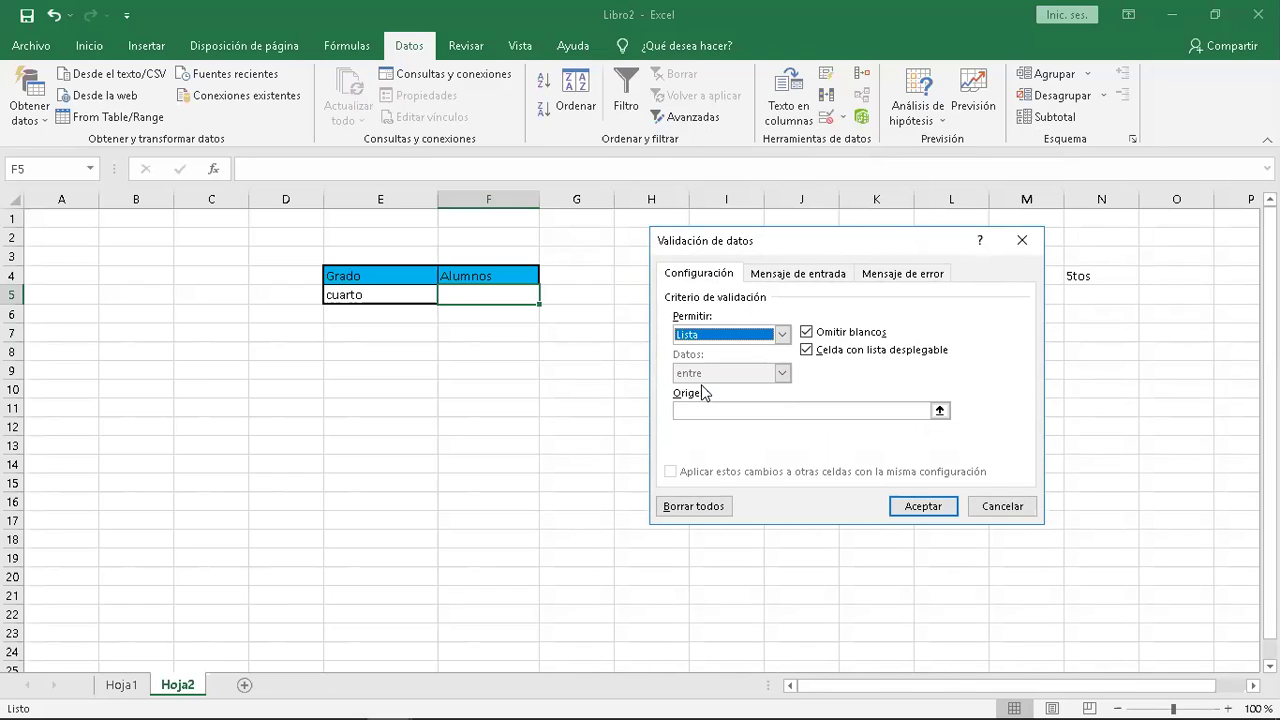
click(697, 410)
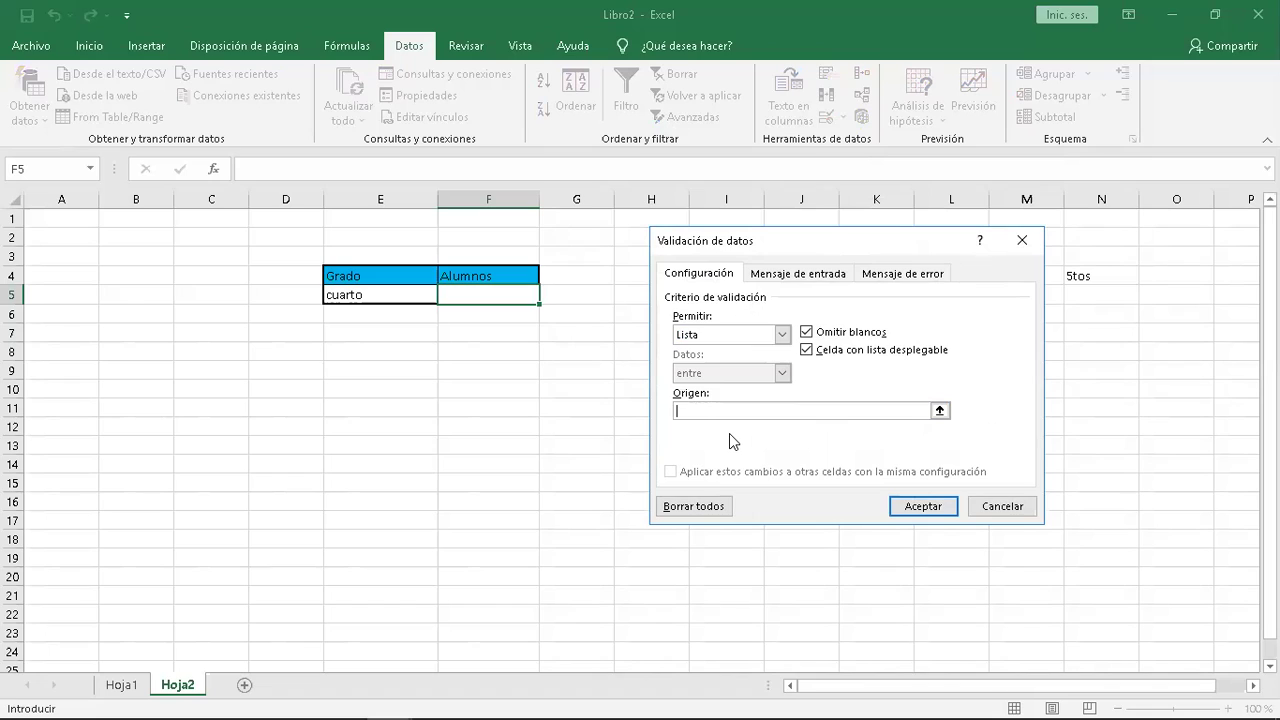
text(=)
text(gra)
text(+)
key(Left)
key(Left)
key(Left)
key(BackSpace)
key(BackSpace)
key(BackSpace)
key(BackSpace)
key(BackSpace)
key(BackSpace)
key(BackSpace)
key(BackSpace)
Set the list source of cell F5's validation to "=indirecto(gra)", correcting any misspelling of the function name.
text(inderect)
text(o)
text(gra)
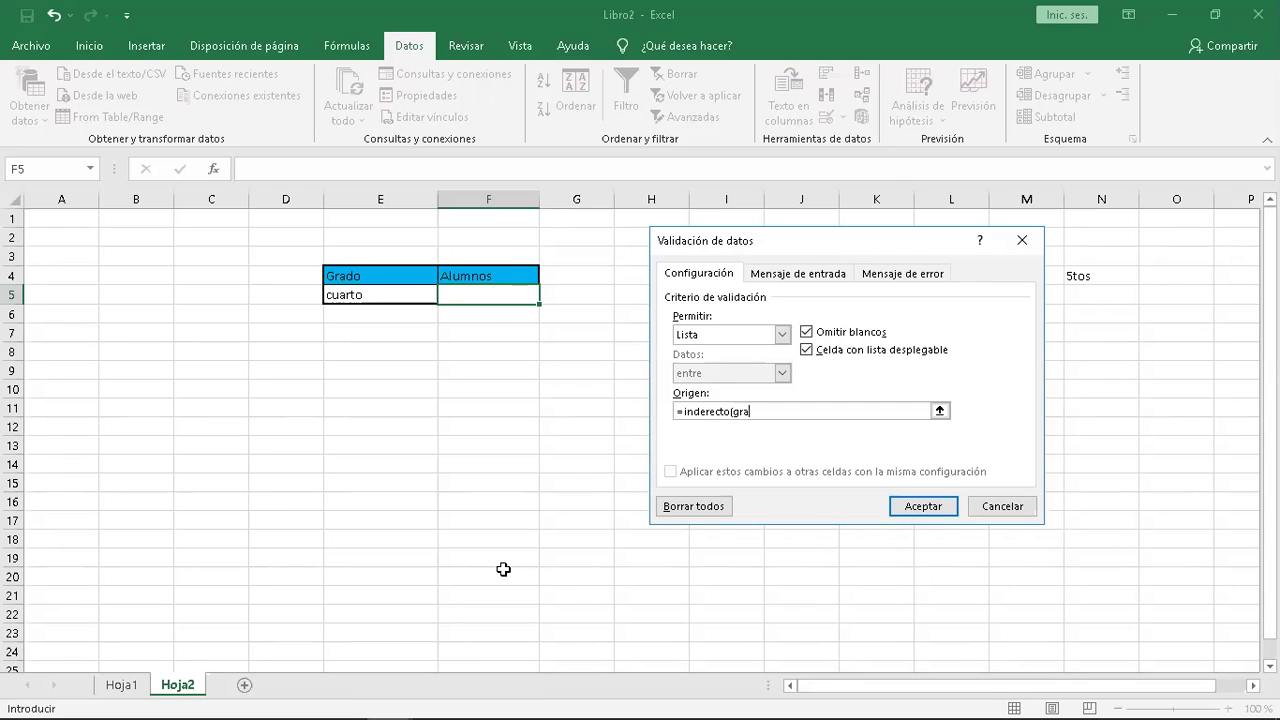
text())
click(818, 276)
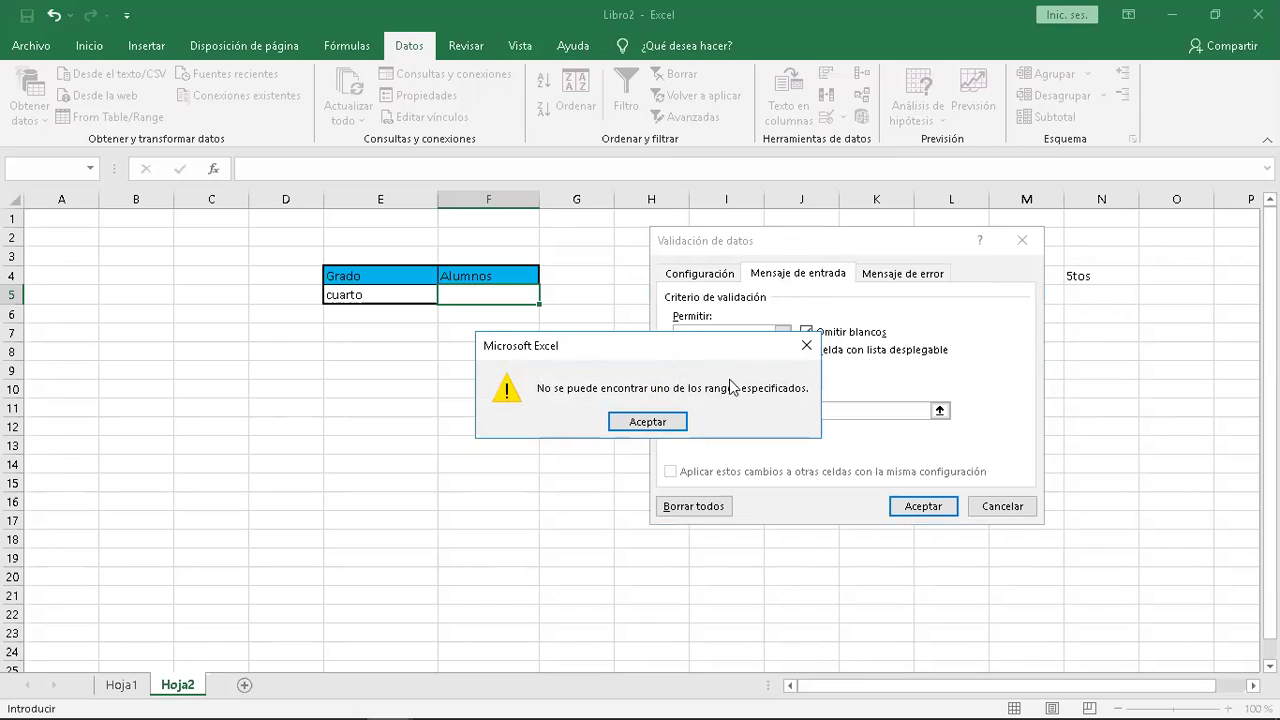
click(675, 420)
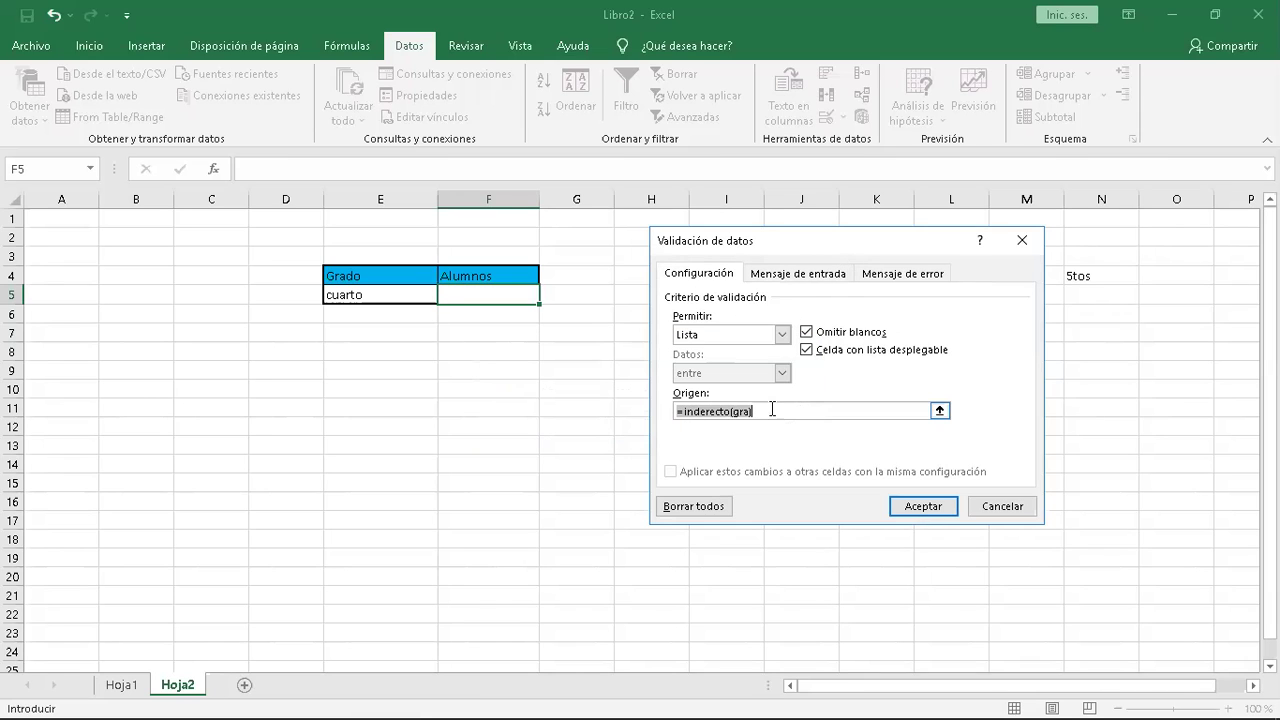
click(701, 411)
key(BackSpace)
text(i)
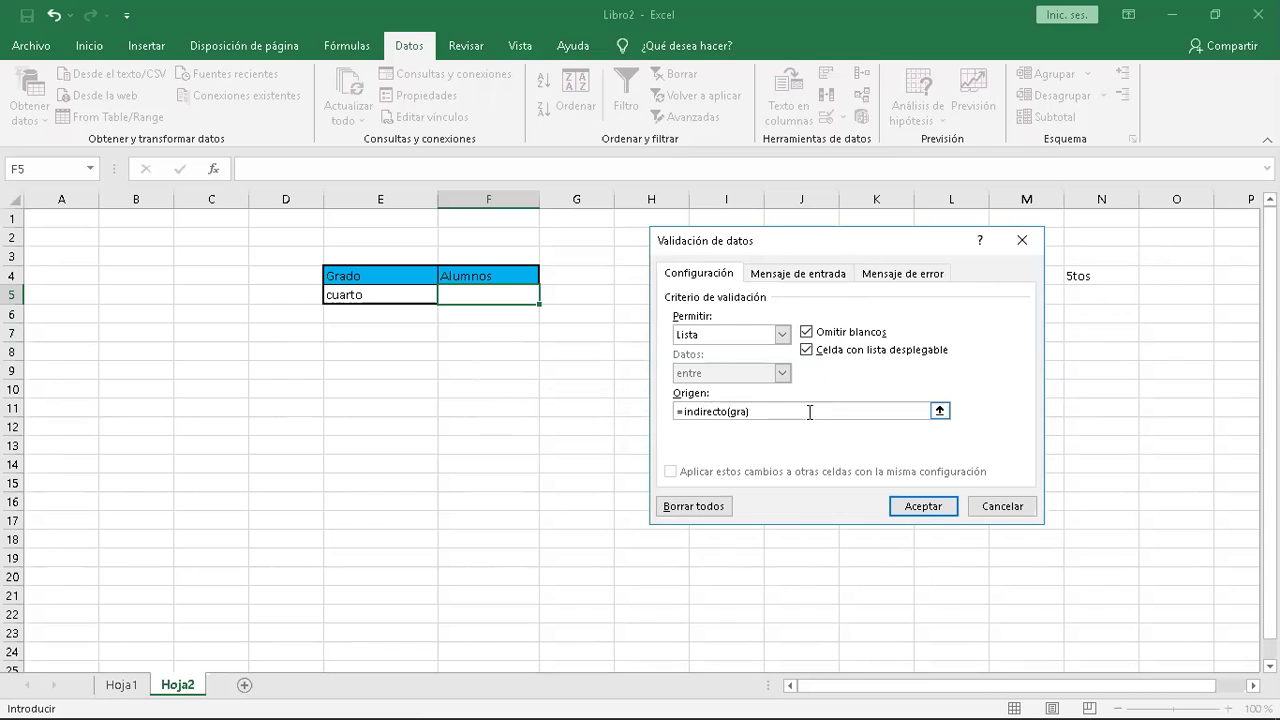
Add the input message "alumnos" and the error message "el alumno no pertenece al grado" to the validation of F5 and apply it.
click(818, 280)
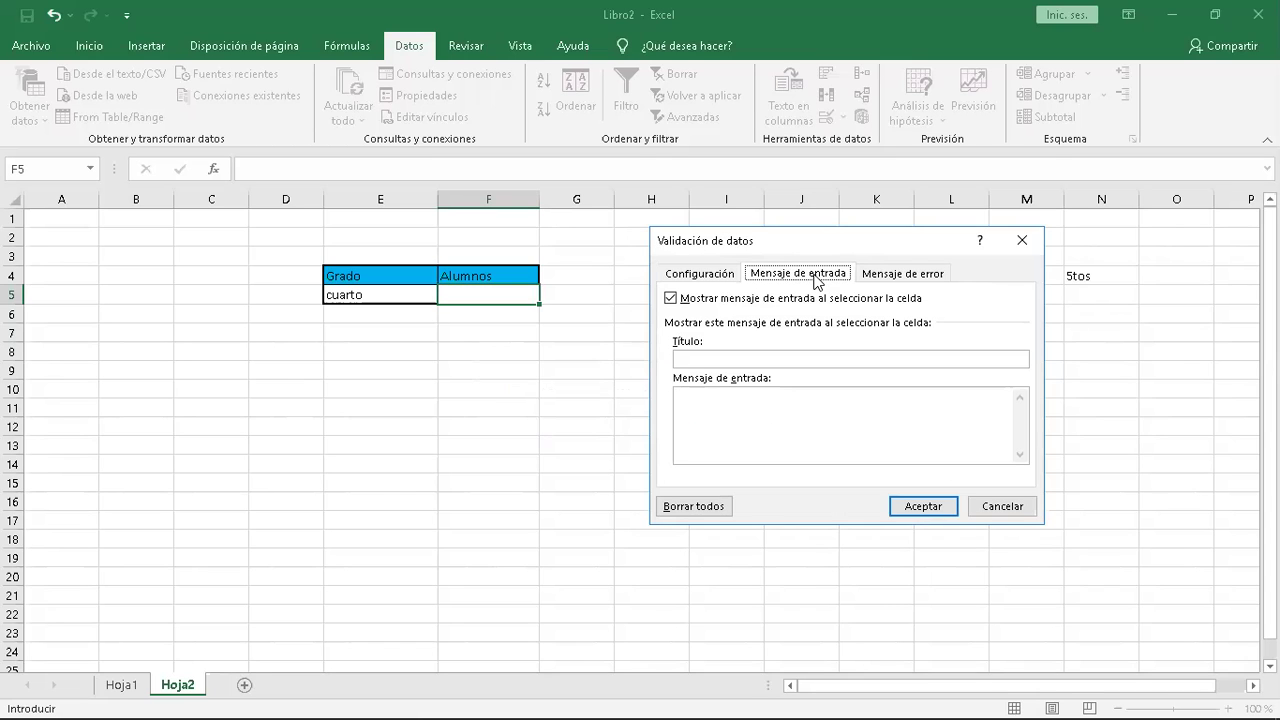
click(774, 414)
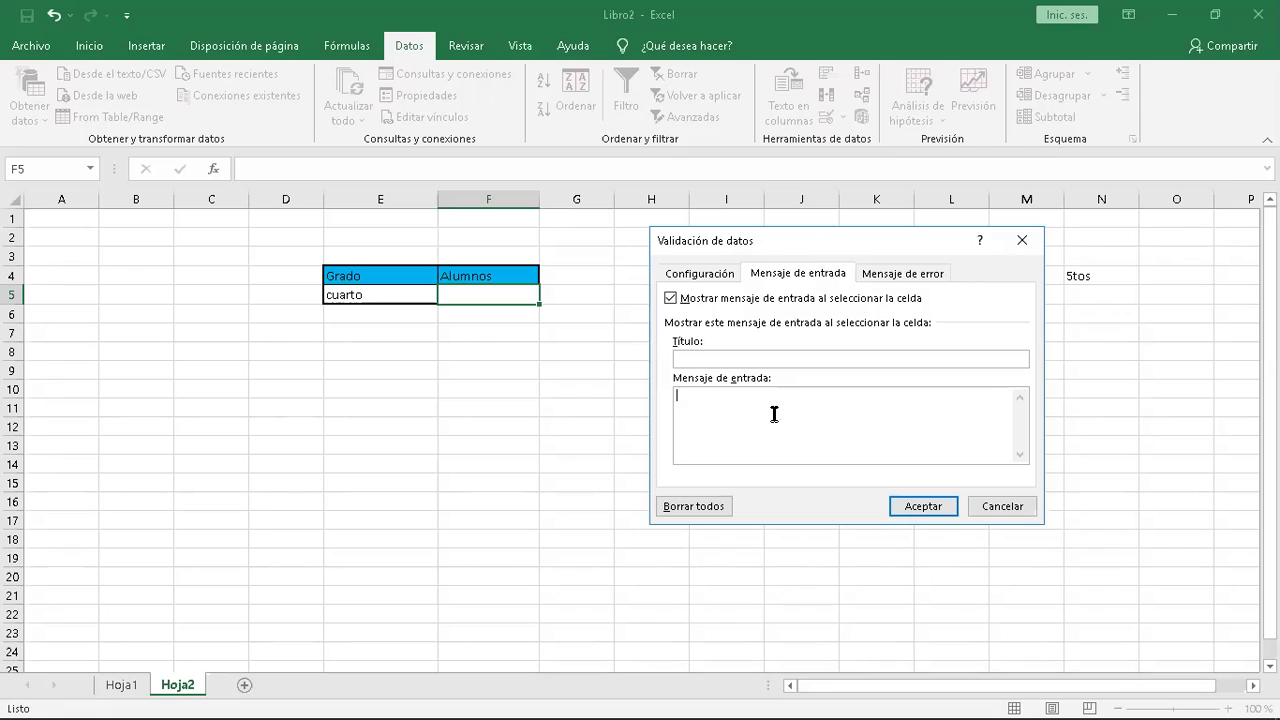
text(alumnos)
click(922, 280)
click(864, 412)
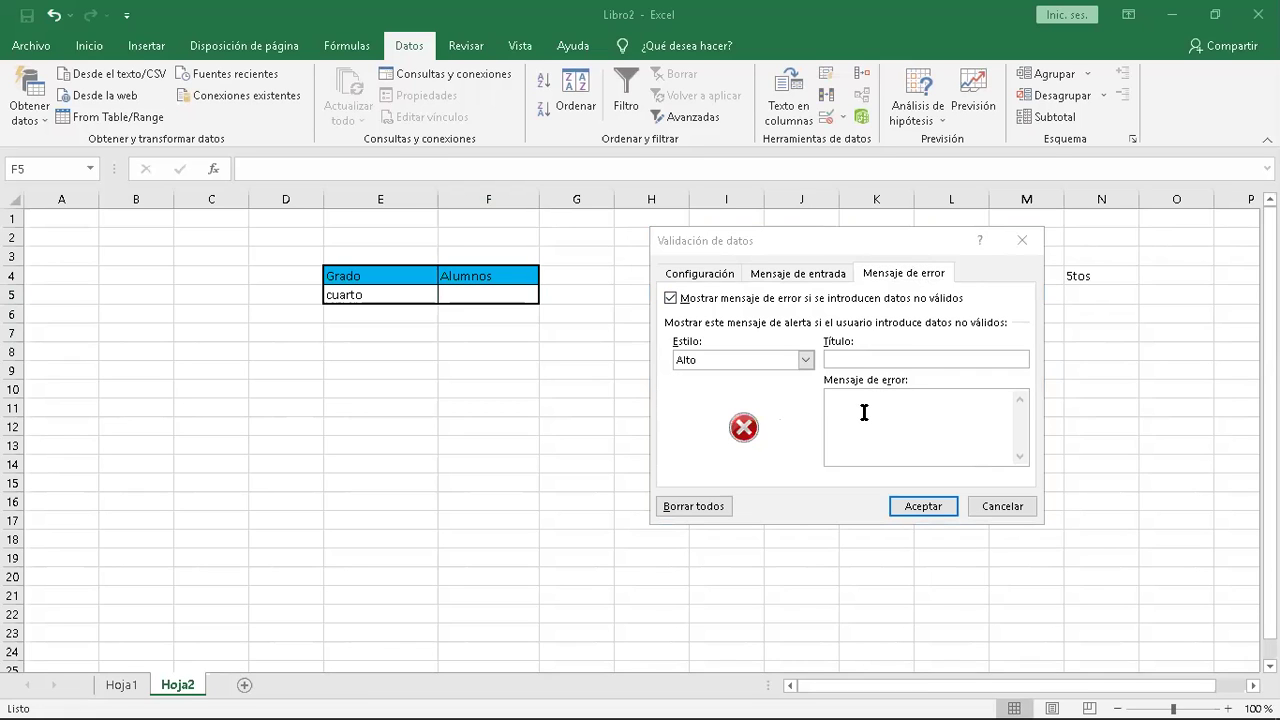
click(864, 410)
text(el alumno)
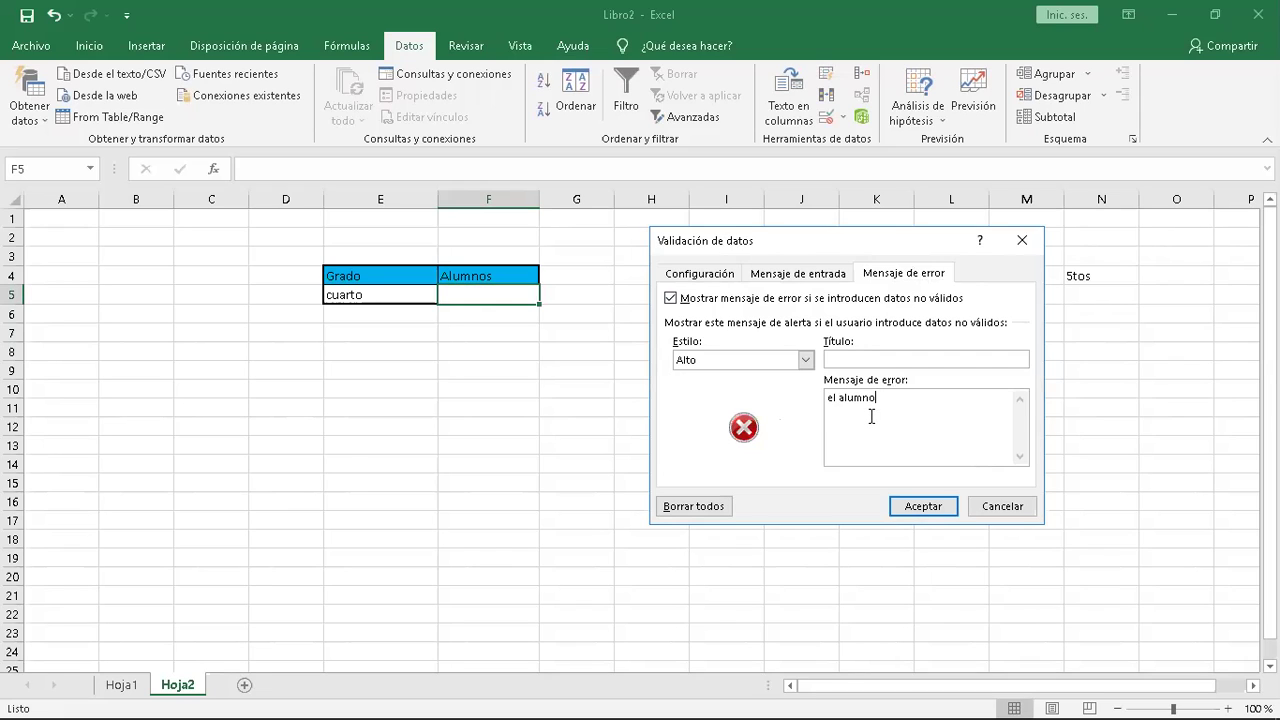
text( no pertenece al grado)
click(914, 511)
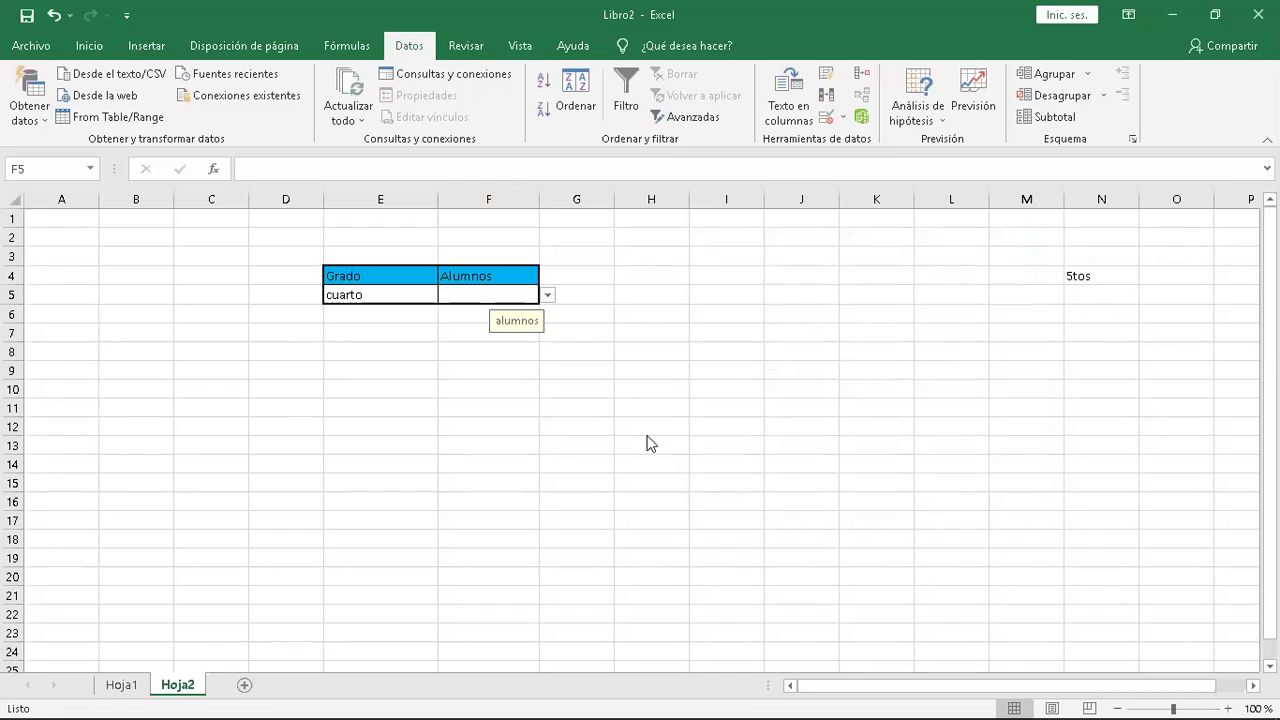
Choose quinto as the grade in cell E5 and check the student drop-down list in F5 without picking a student.
click(420, 295)
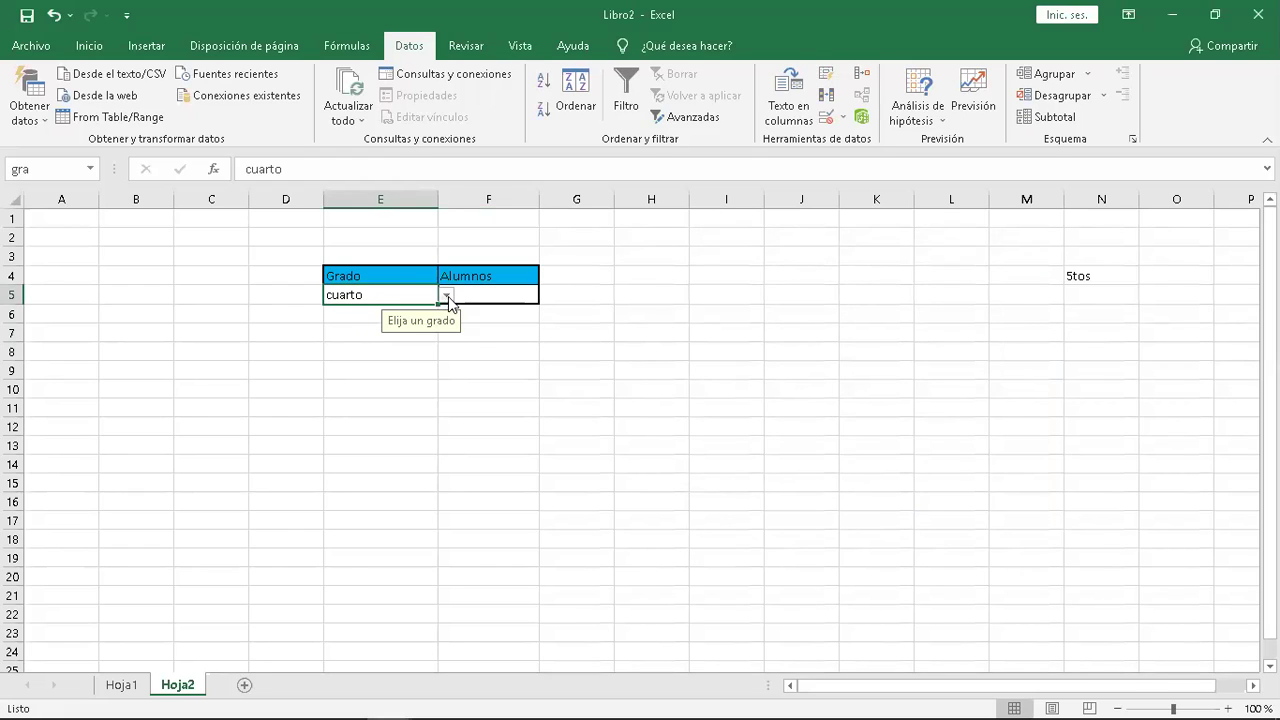
click(446, 297)
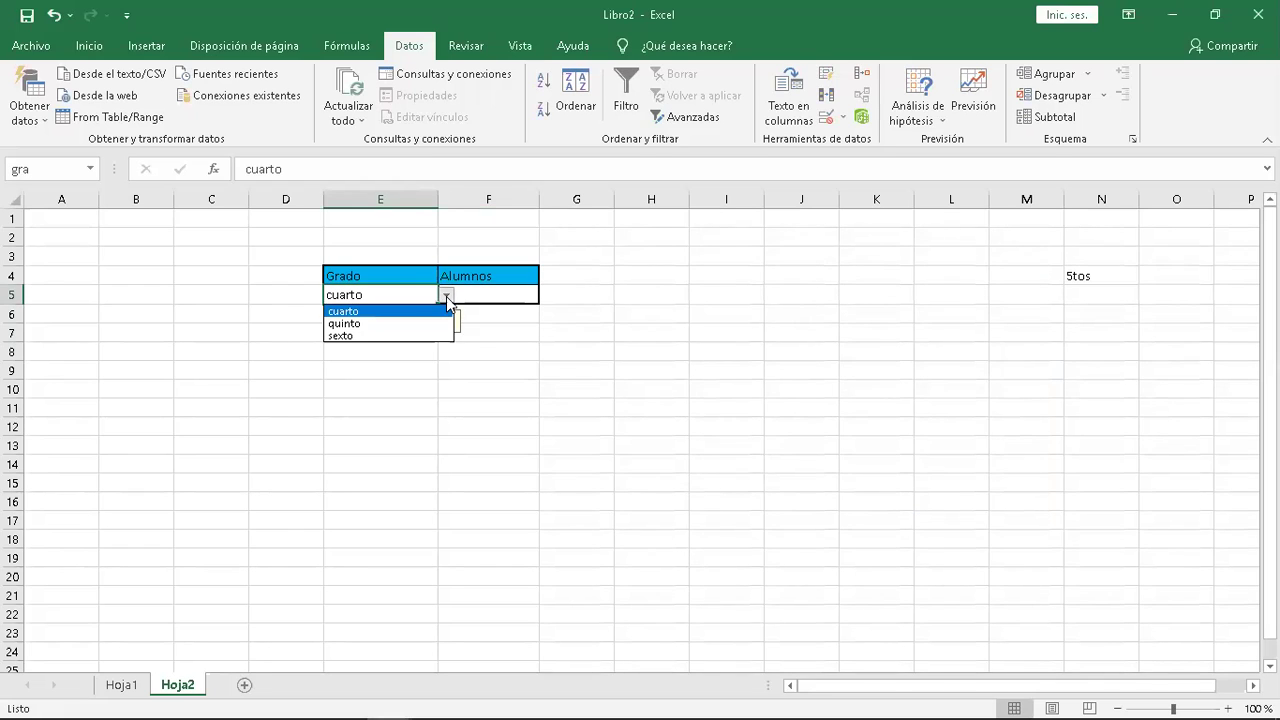
click(385, 324)
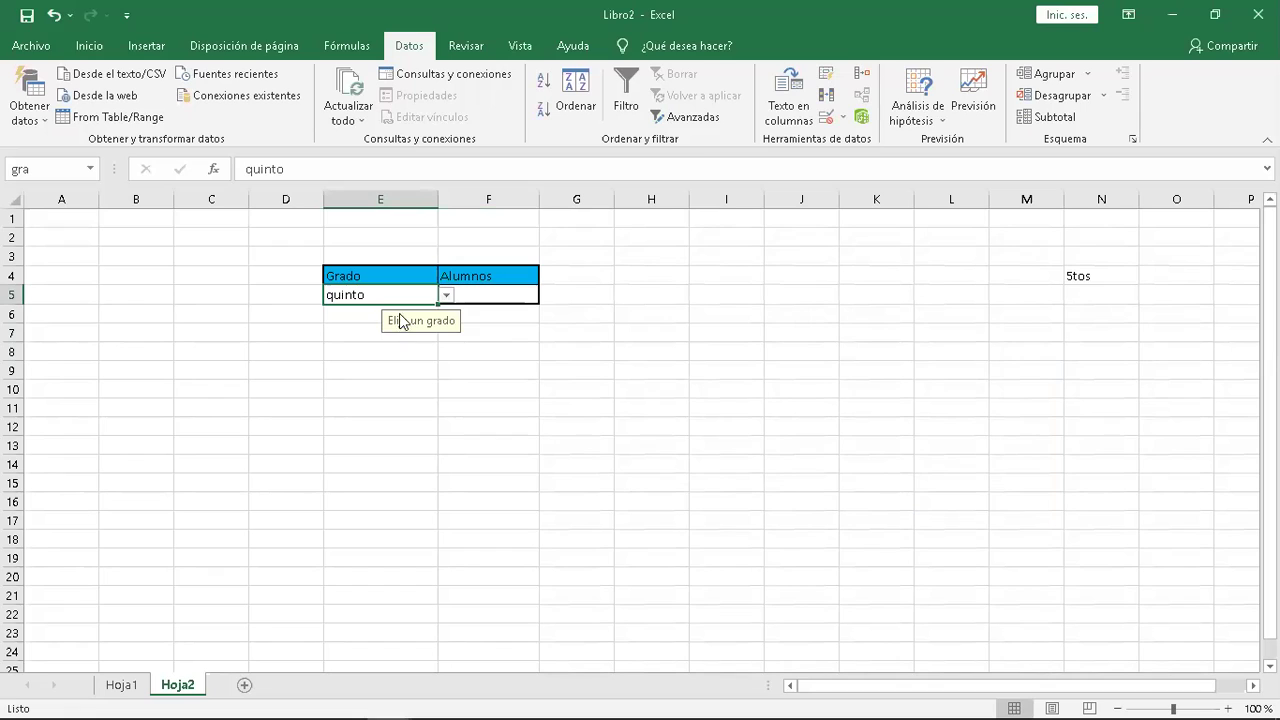
click(497, 297)
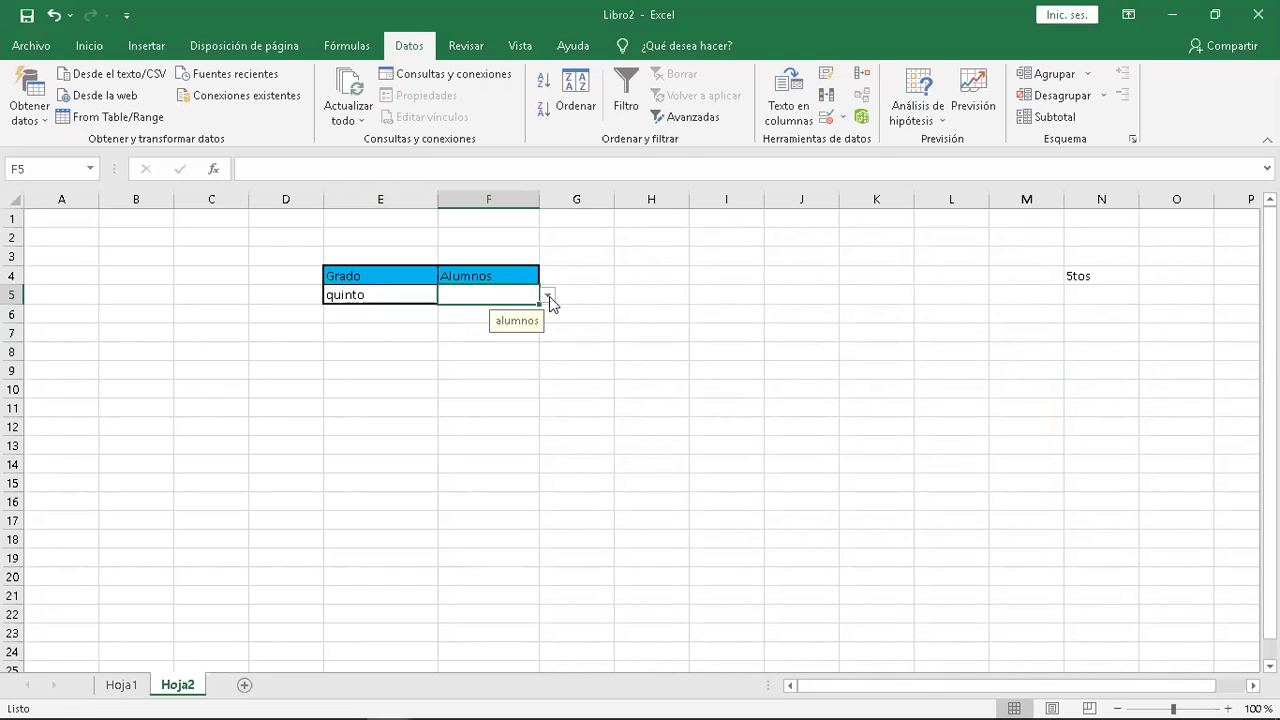
click(547, 296)
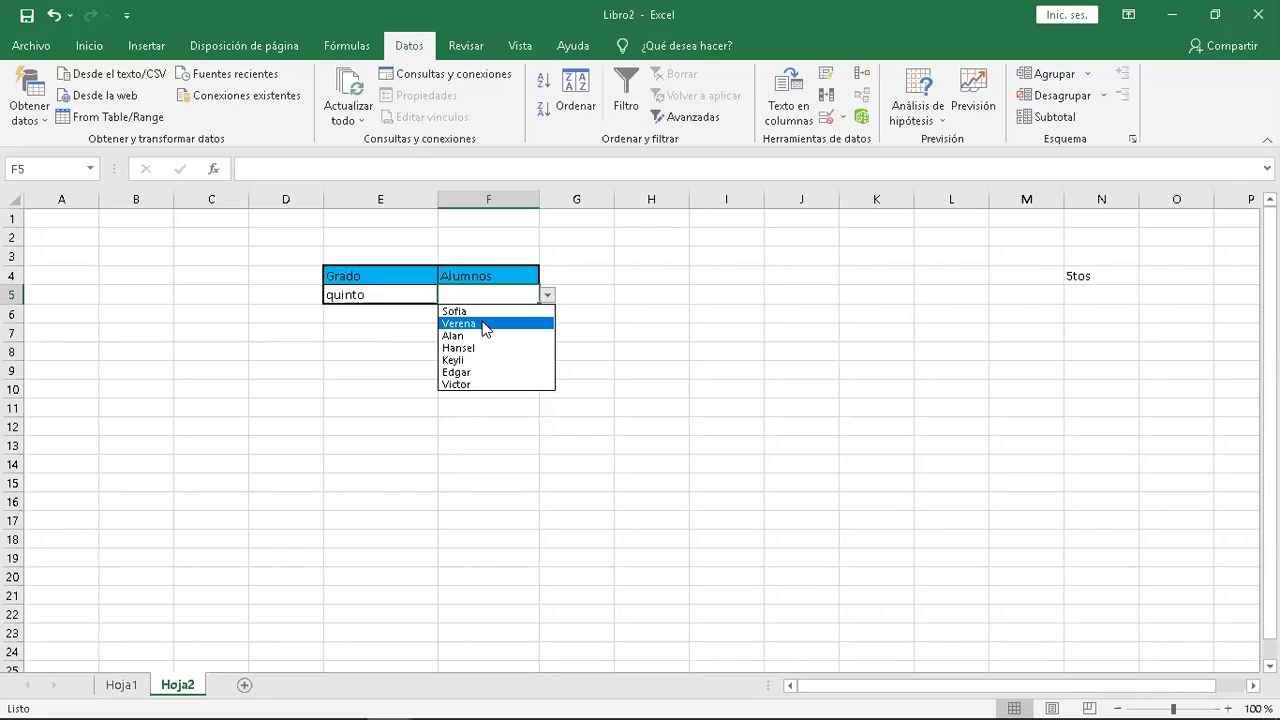
click(395, 337)
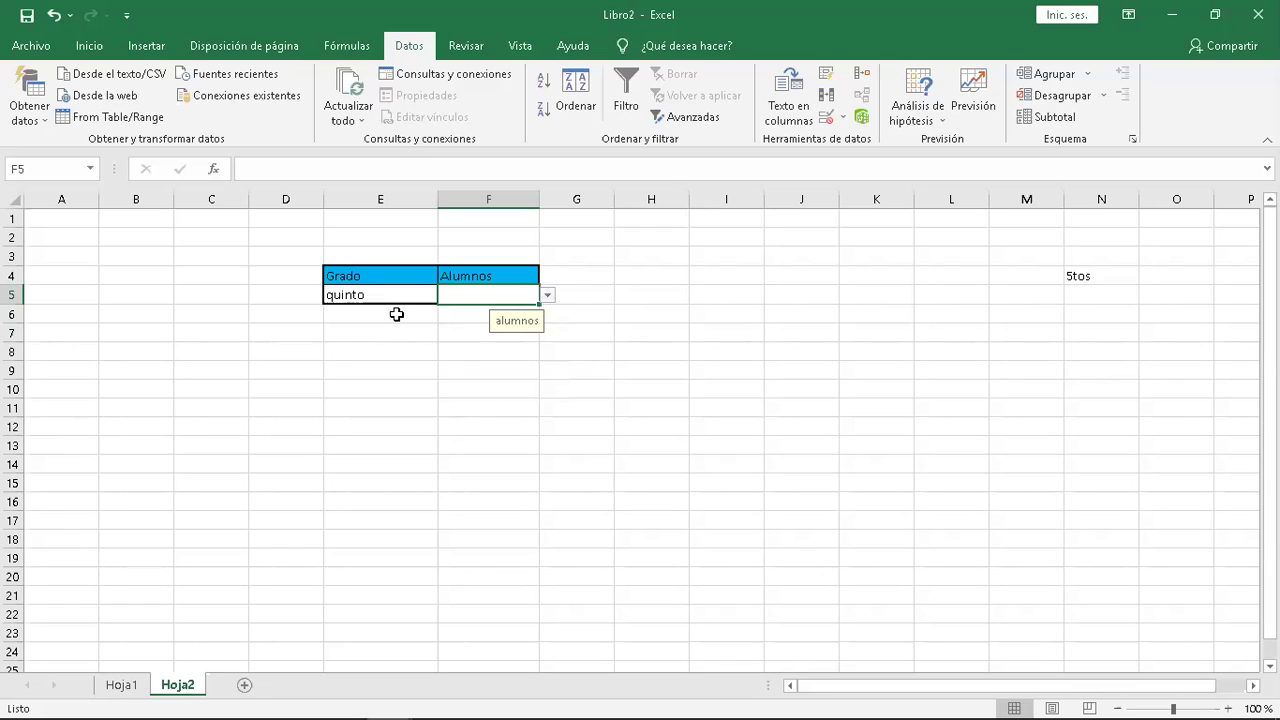
Change the grade in cell E5 to sexto and check the student drop-down list in F5 for that grade.
click(386, 294)
click(446, 297)
click(383, 337)
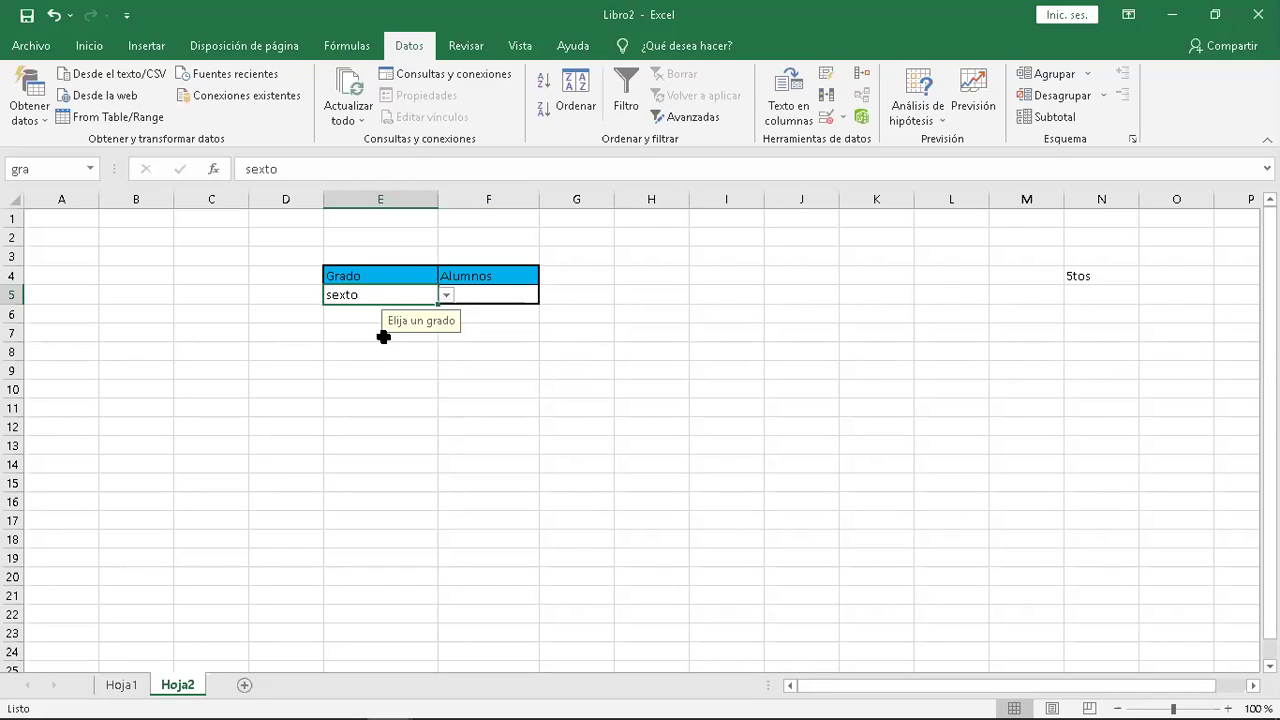
click(518, 294)
click(547, 295)
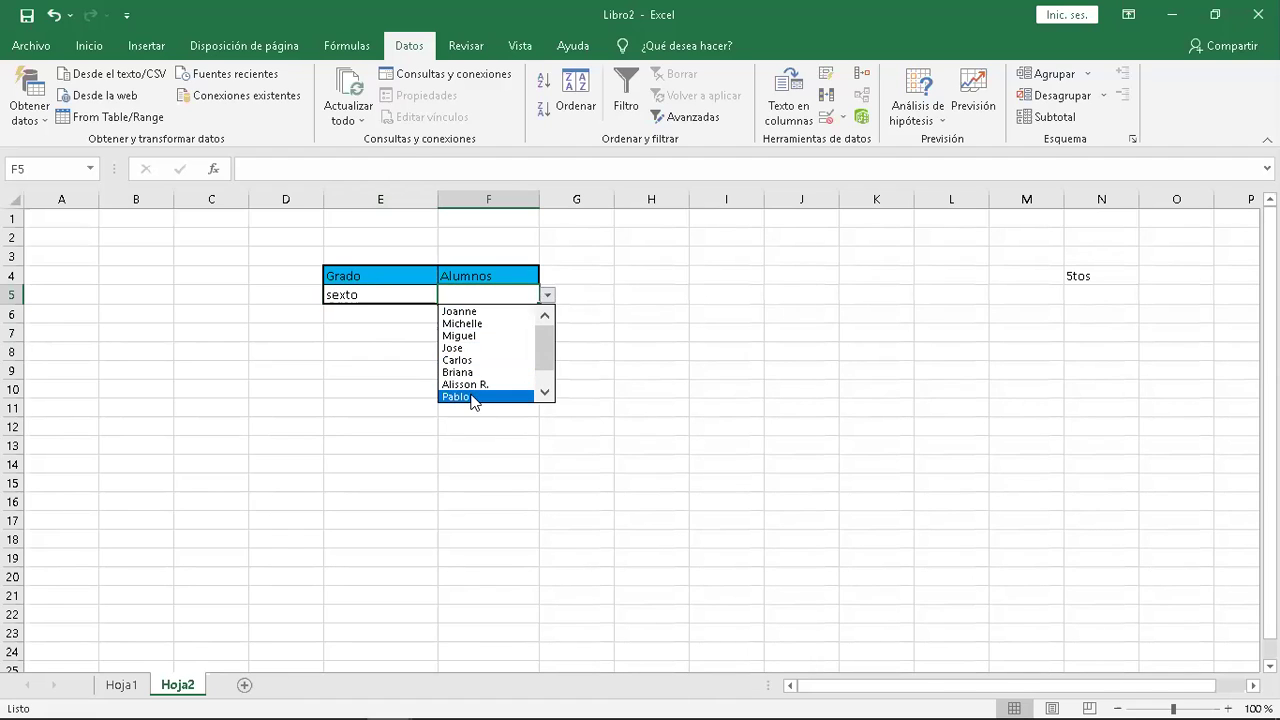
click(392, 292)
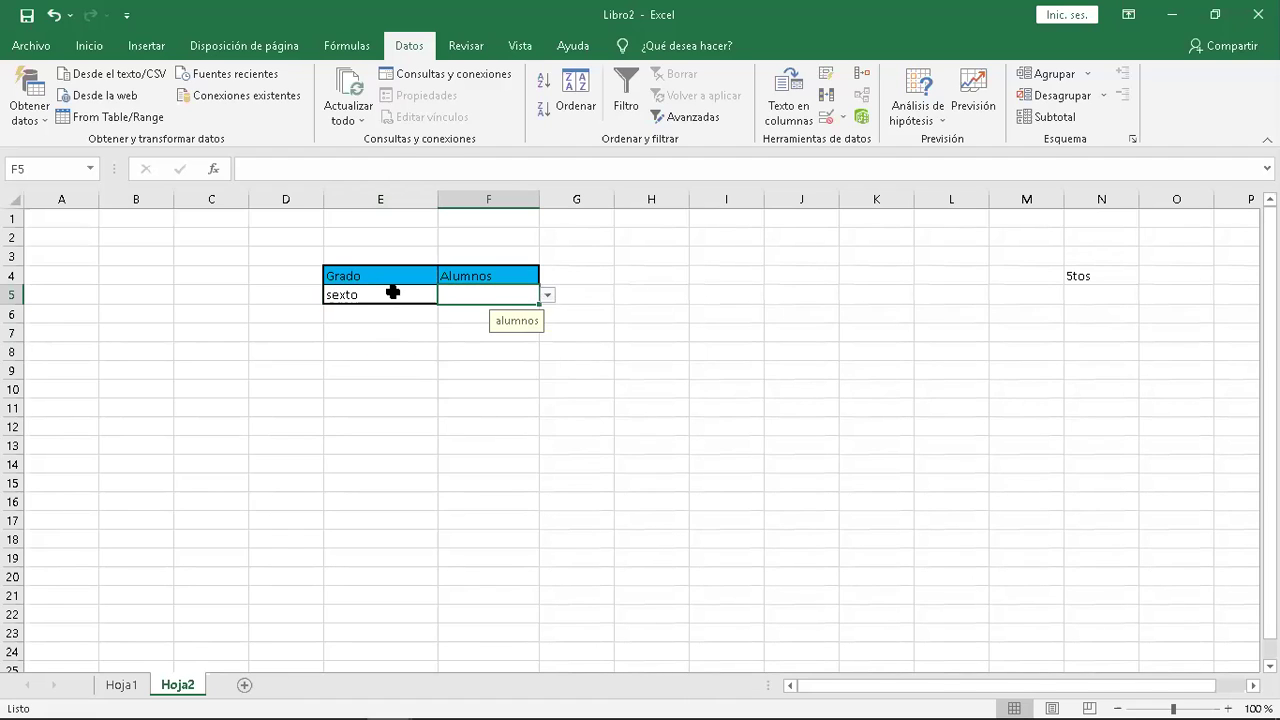
Change the grade in cell E5 to cuarto and check its student drop-down list in F5, leaving F5 empty.
click(418, 292)
click(445, 297)
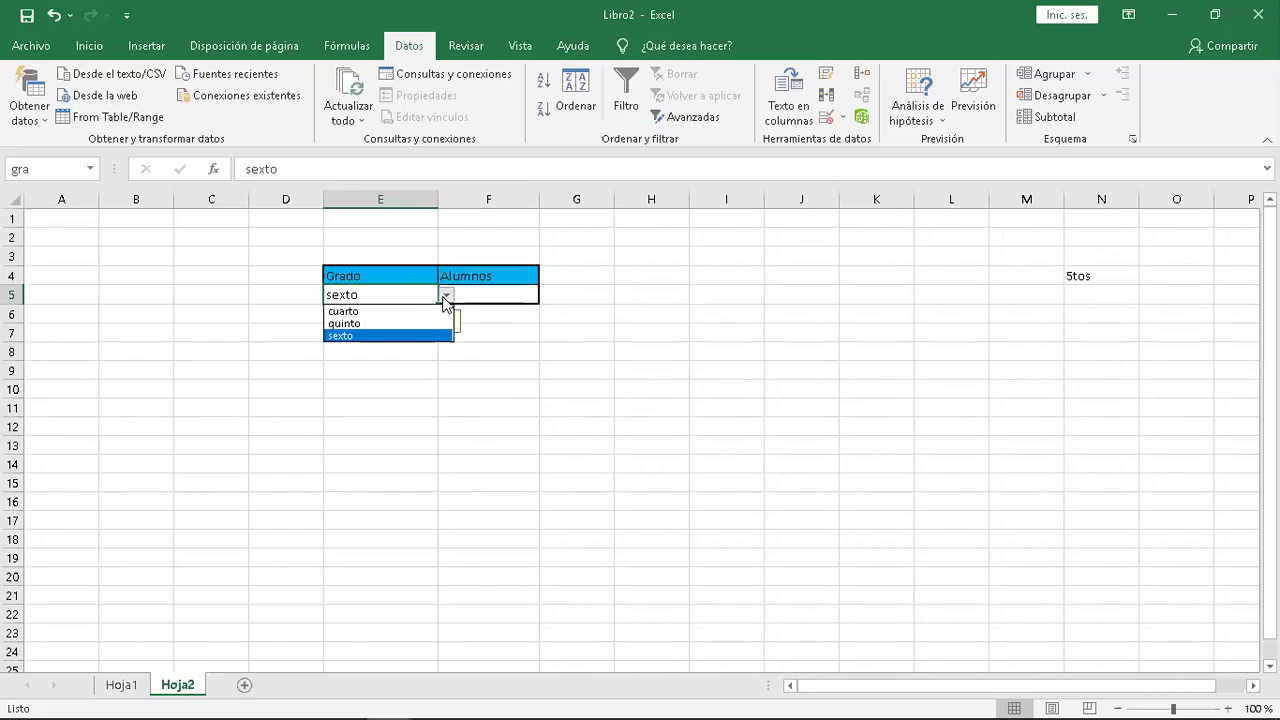
click(399, 319)
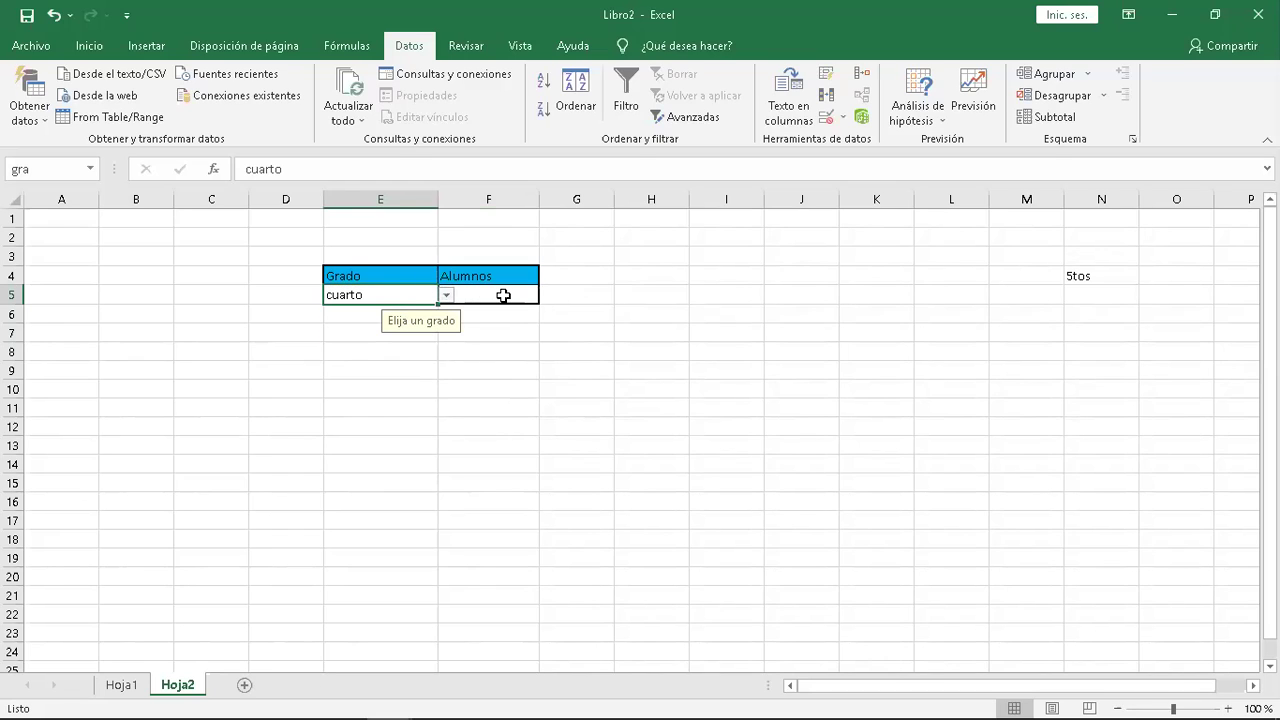
click(503, 294)
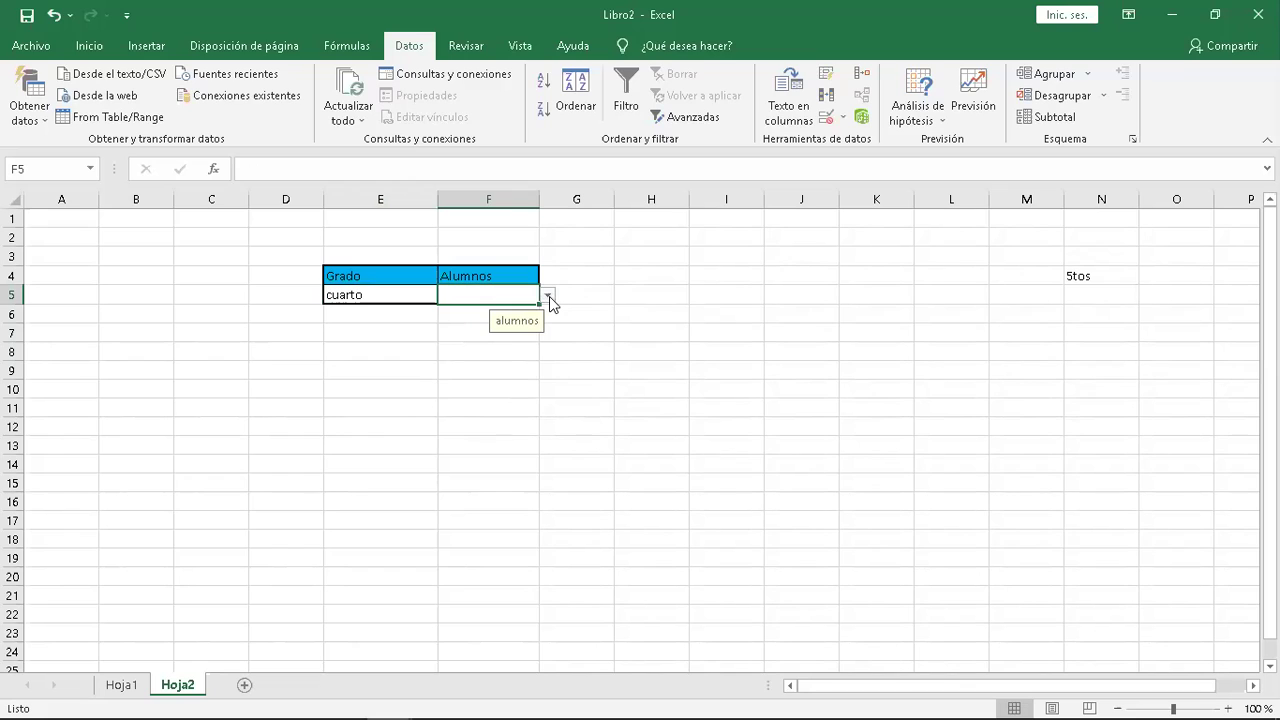
click(549, 296)
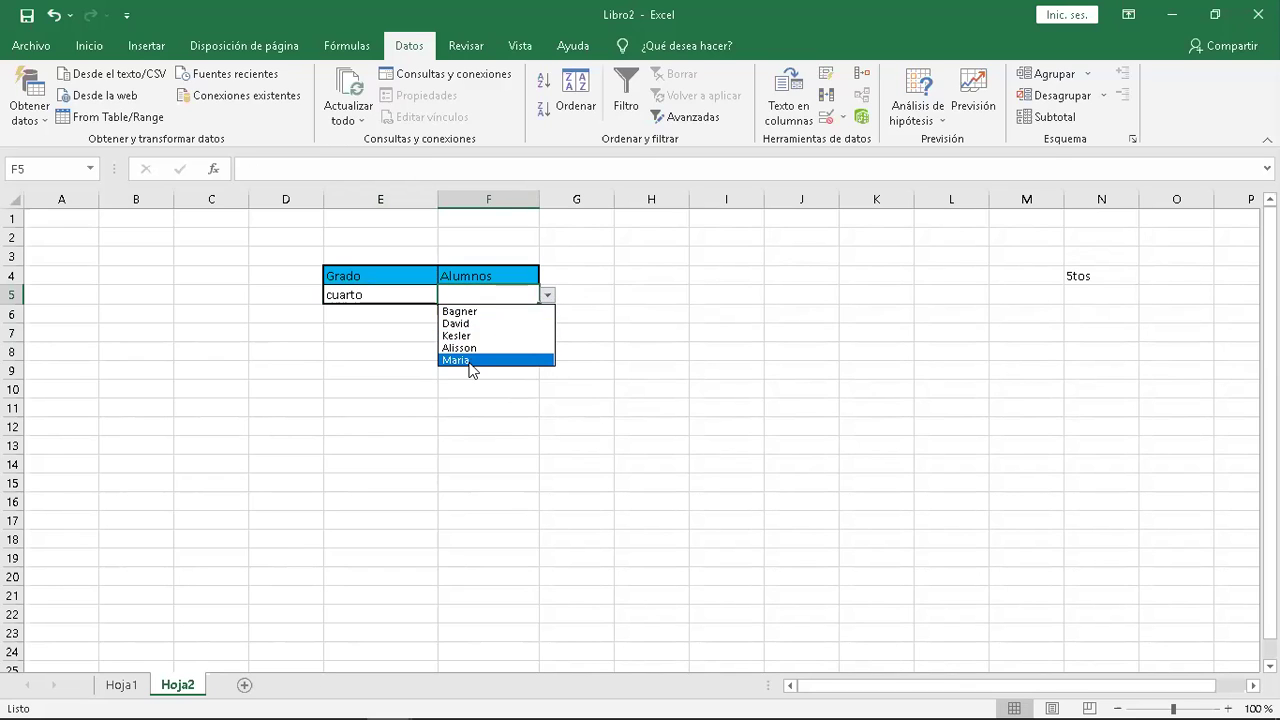
click(420, 418)
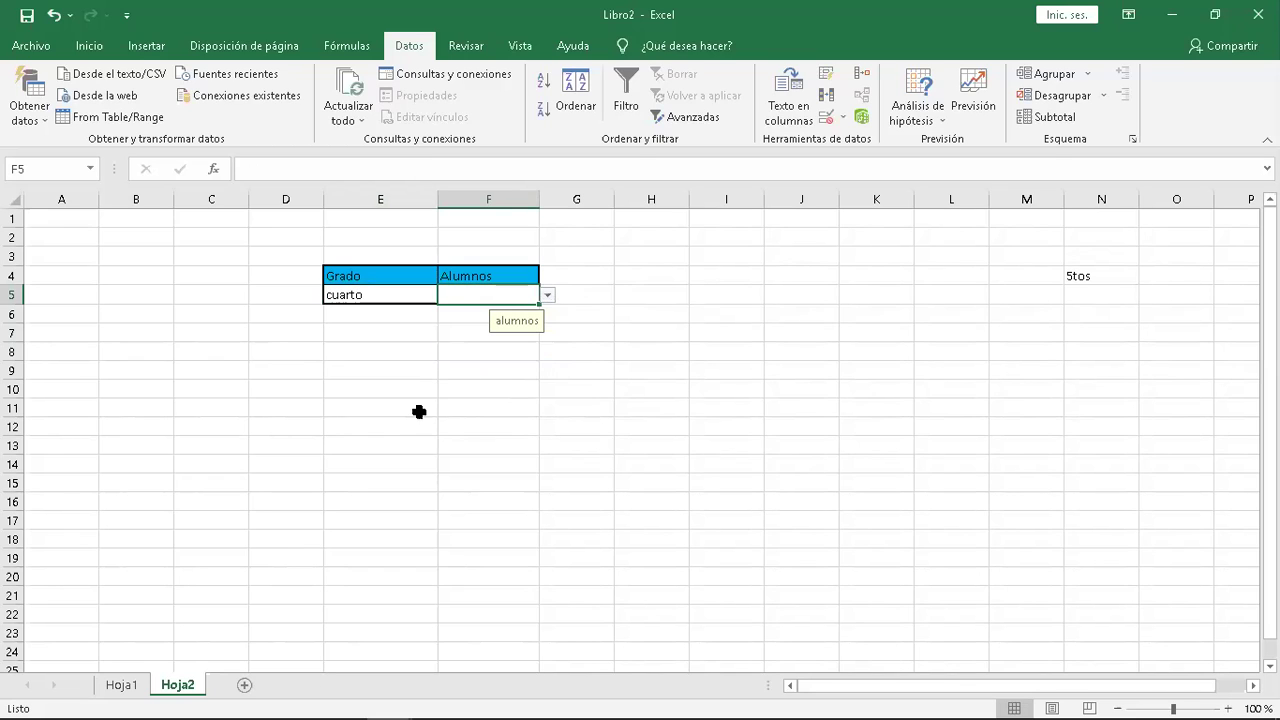
Enter "quinto" in cell E5 as text instead of choosing it from the list, and display the student list of F5.
click(398, 295)
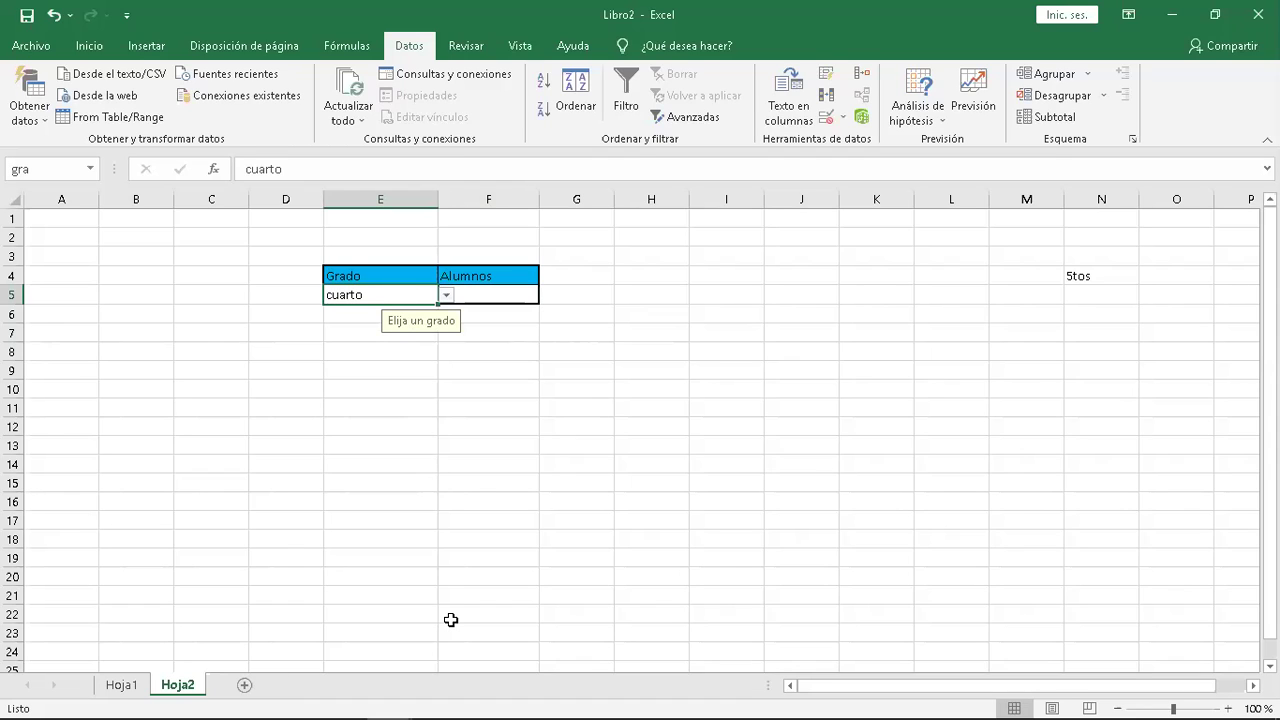
text(quinto)
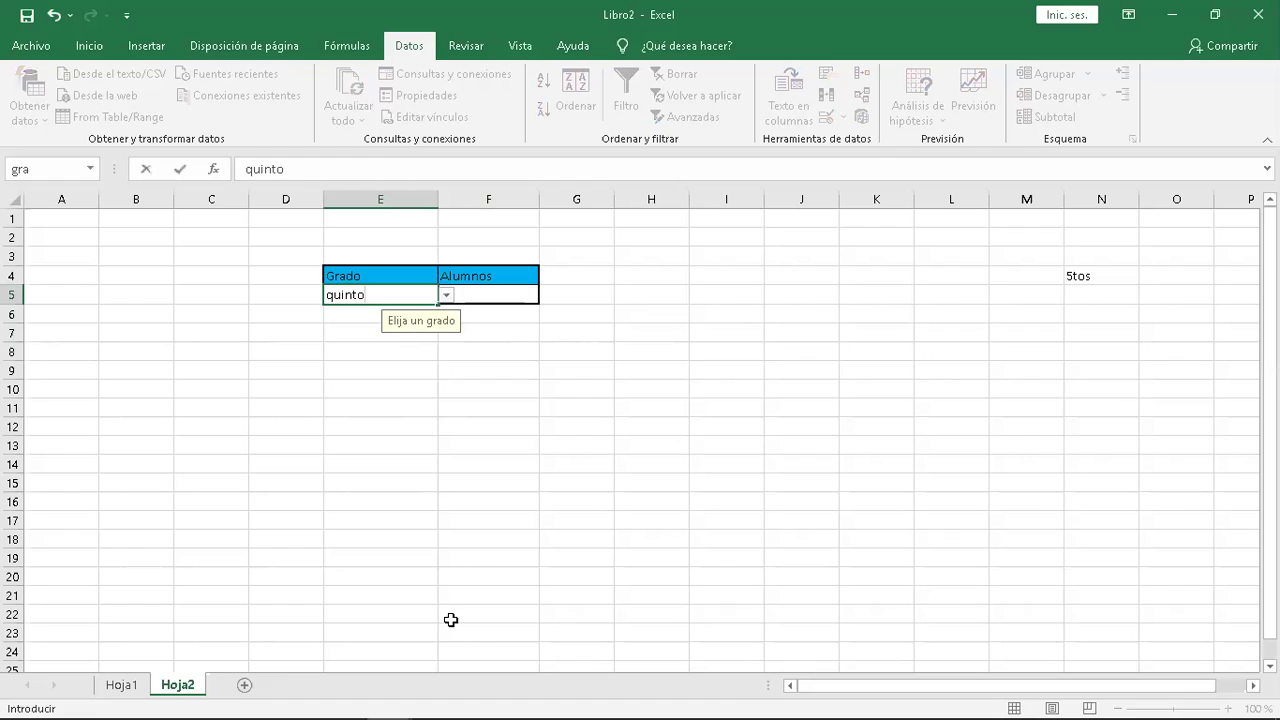
key(Return)
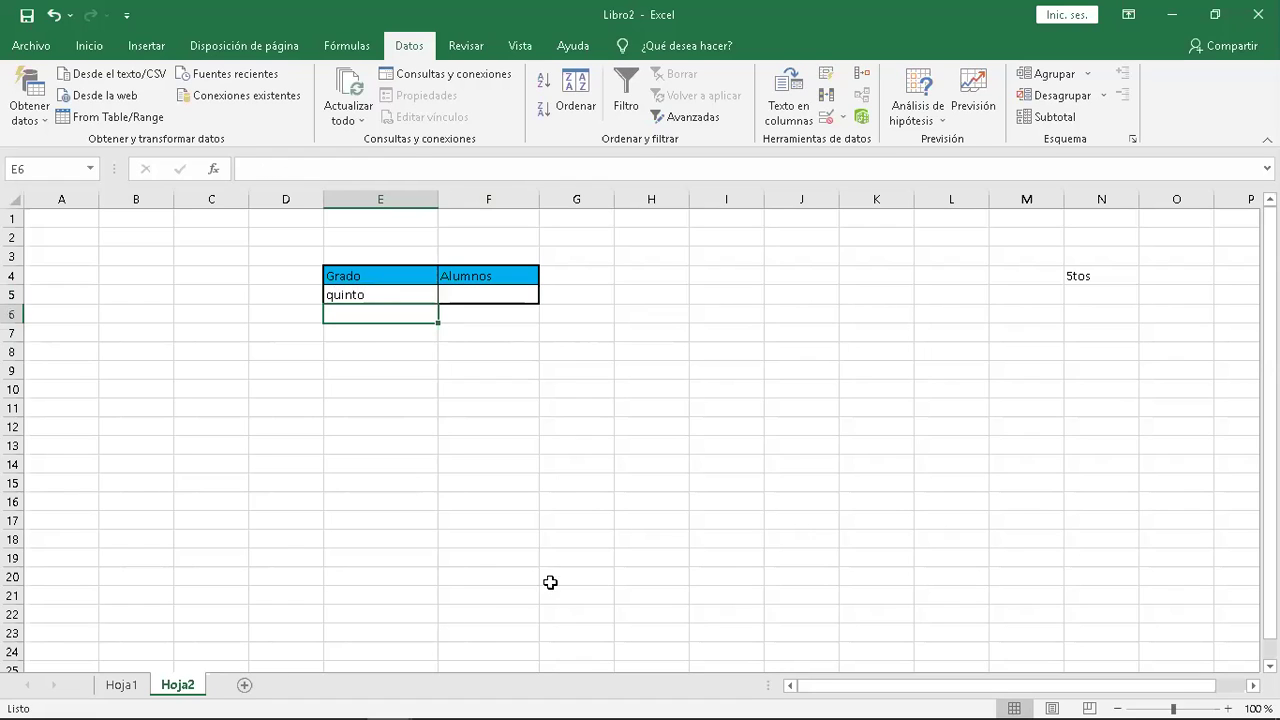
click(514, 296)
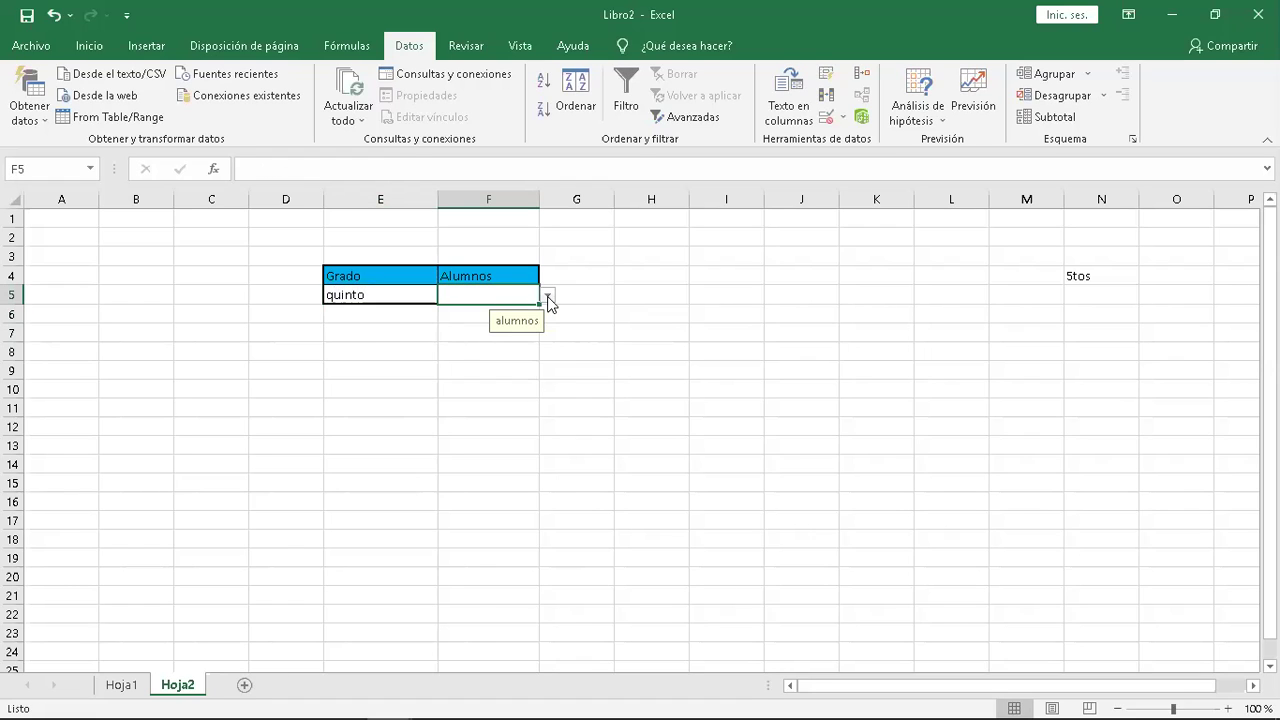
click(547, 298)
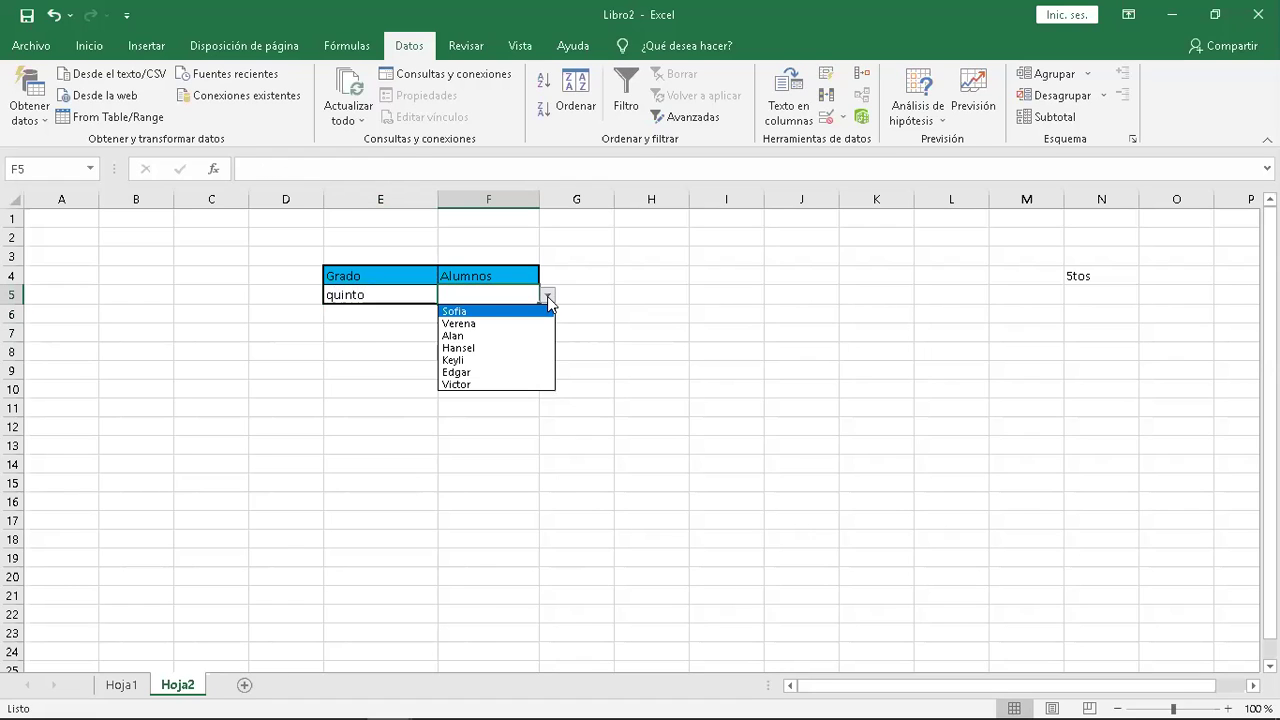
Choose the fourth student in the quinto list for cell F5 and display that student list again.
click(485, 350)
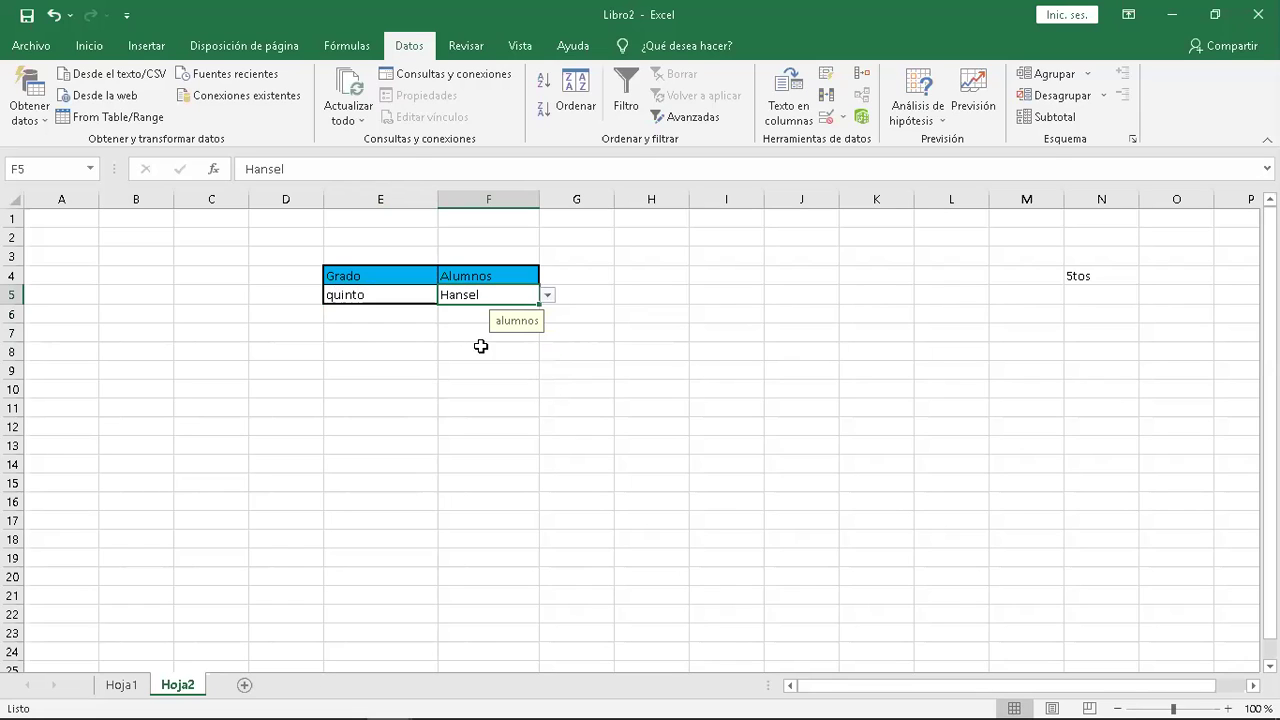
click(422, 295)
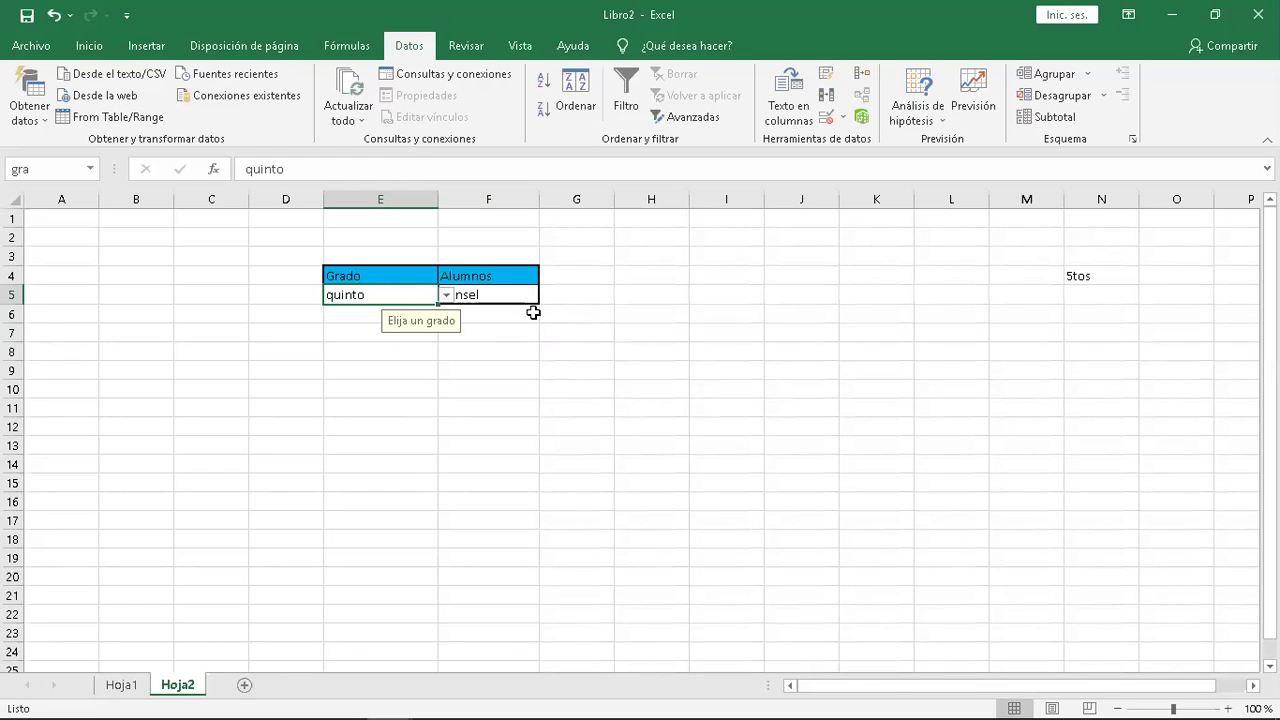
click(523, 295)
click(548, 295)
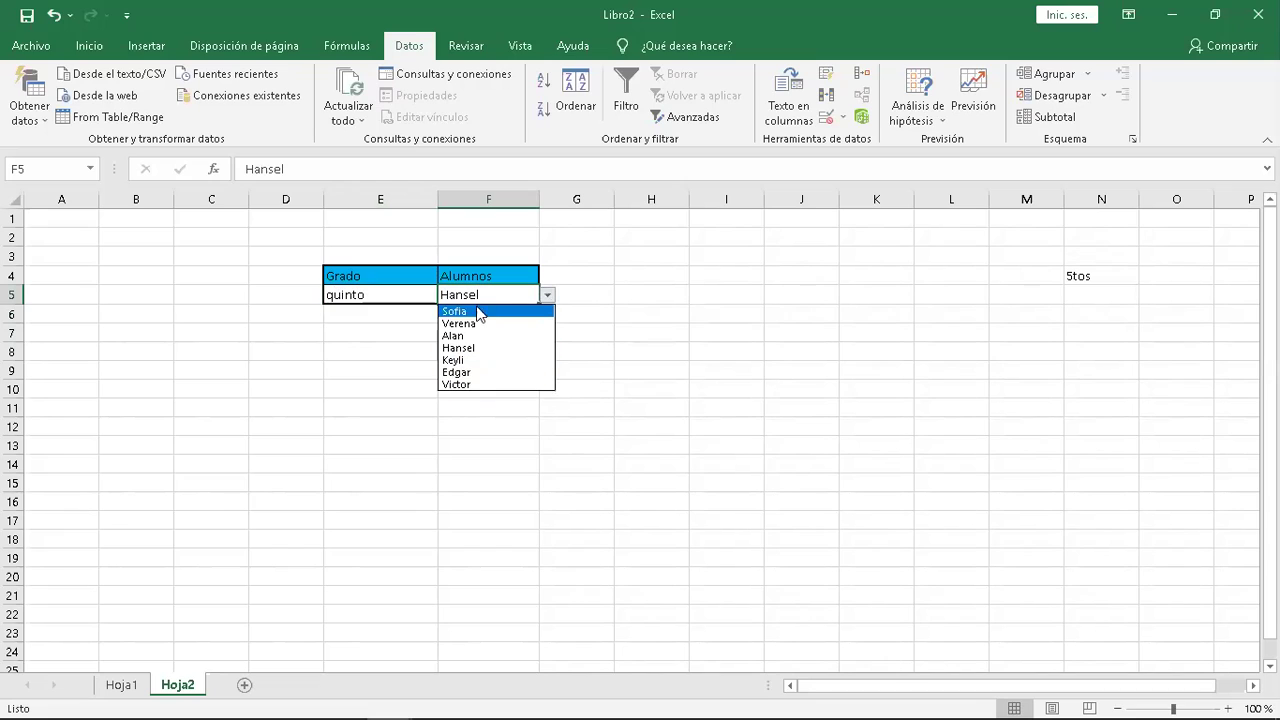
Change the grade in cell E5 to sexto and choose the second student from the drop-down list in F5.
click(400, 293)
click(400, 291)
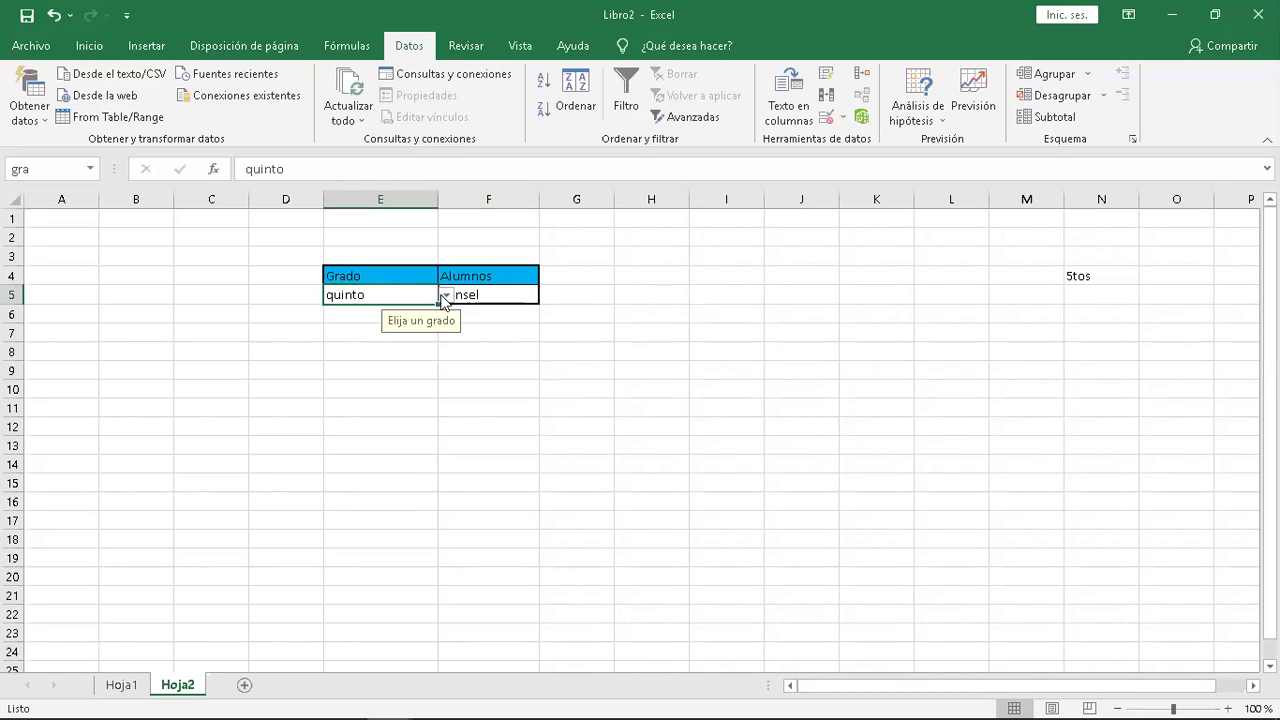
click(446, 295)
click(383, 338)
click(512, 295)
click(547, 295)
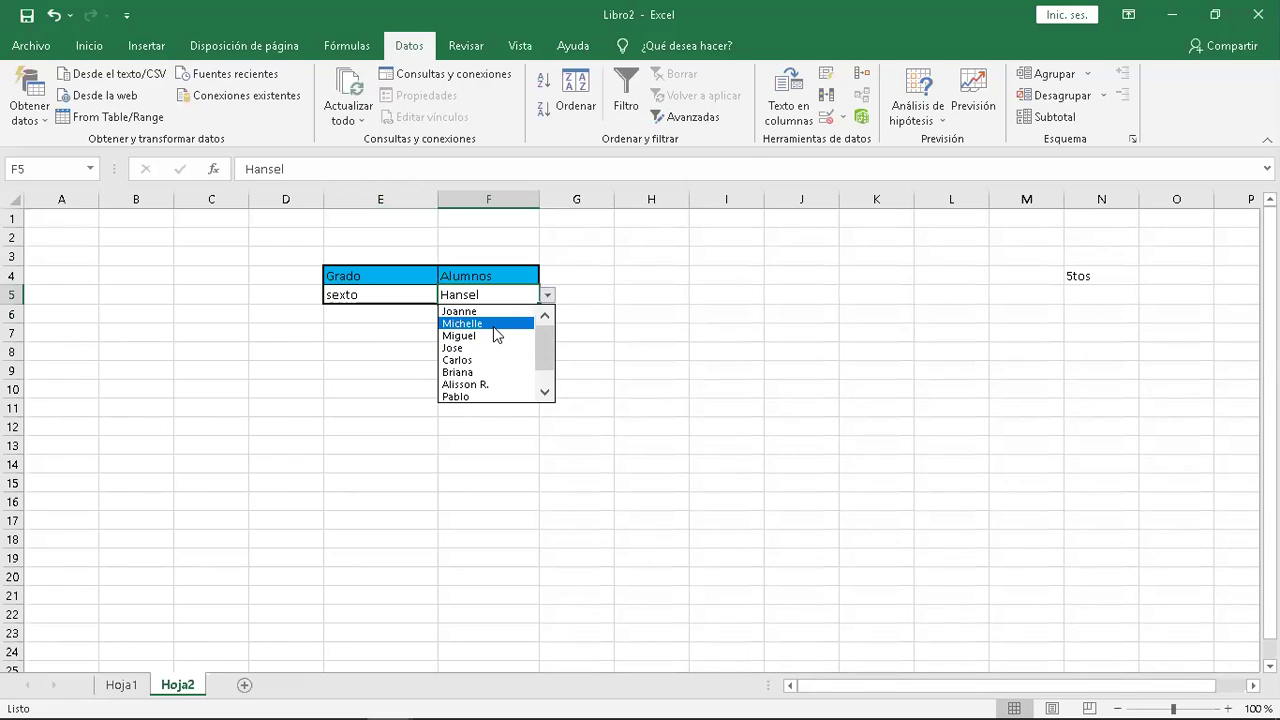
click(493, 325)
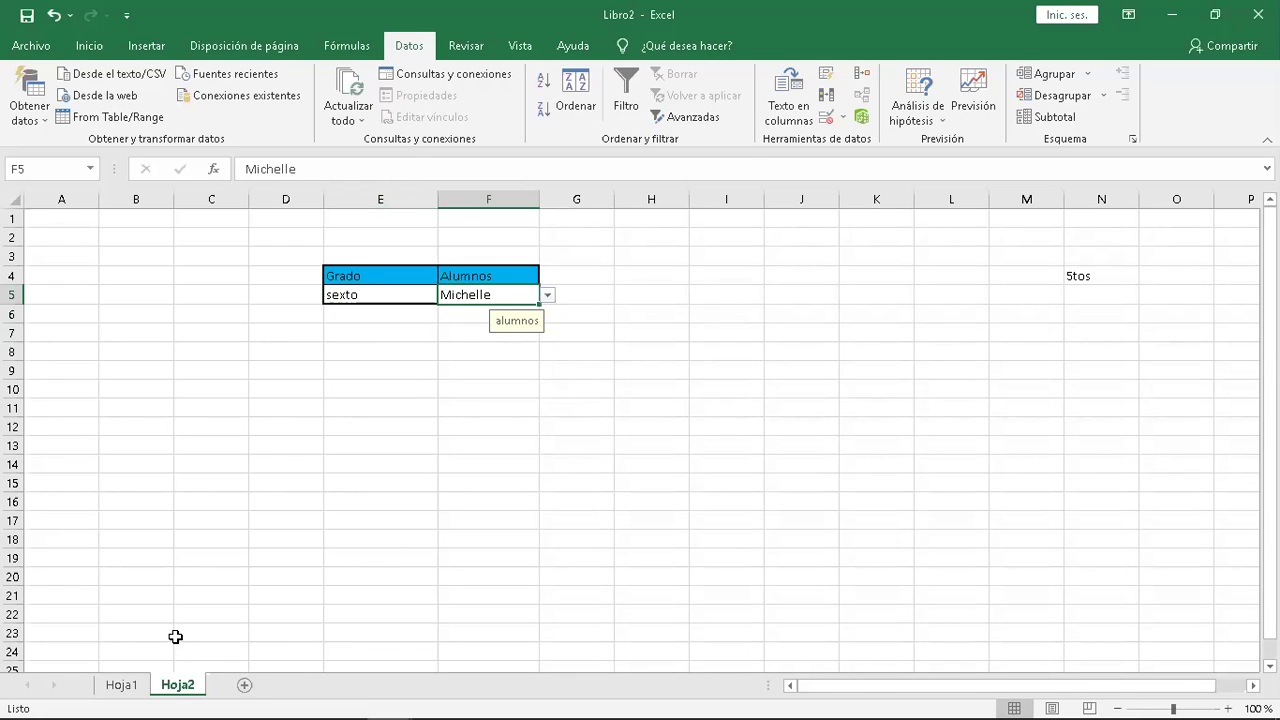
Examine the grade and student lists on Hoja1, including the range name of the alumnos 4to cells F5:F9, and return to Hoja2.
click(124, 685)
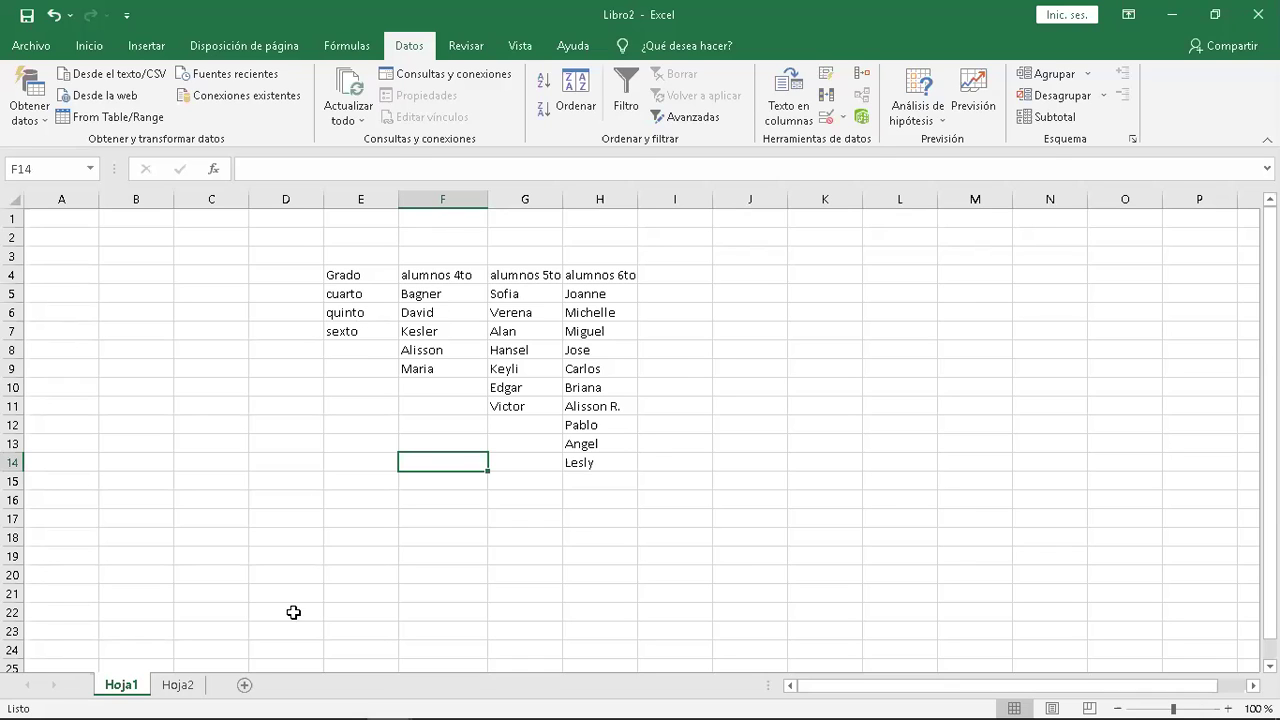
click(178, 685)
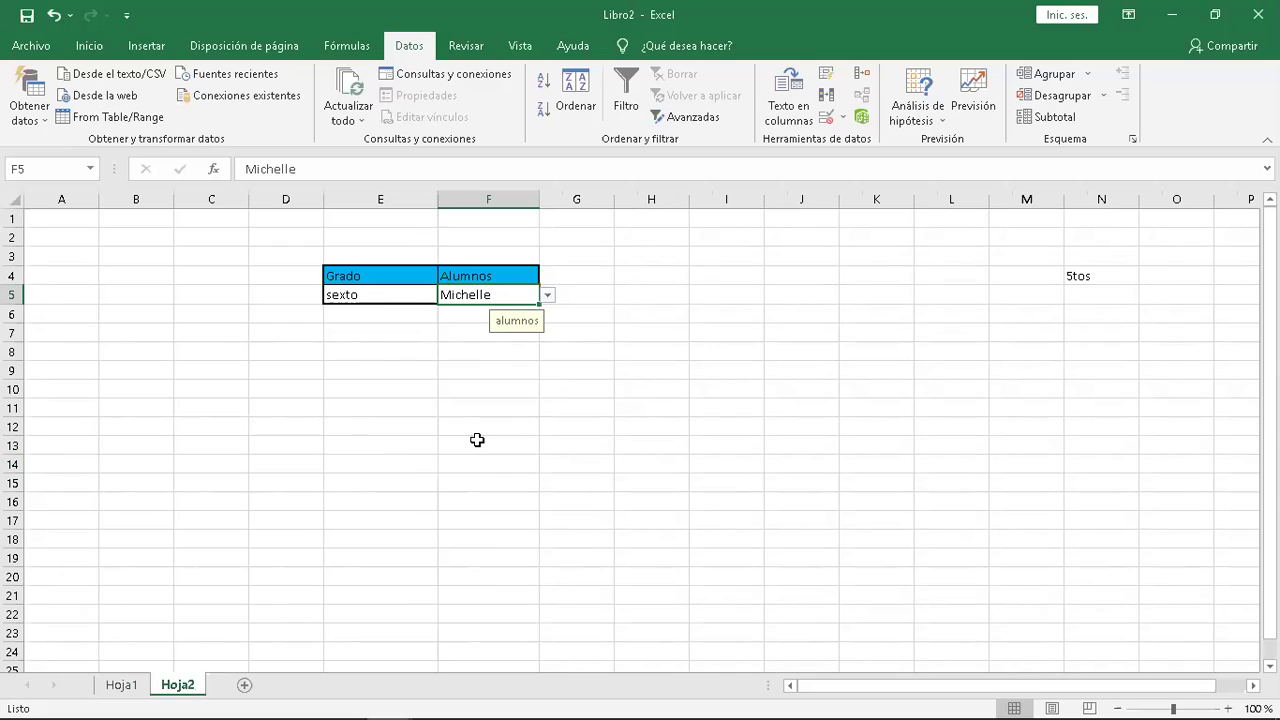
click(395, 292)
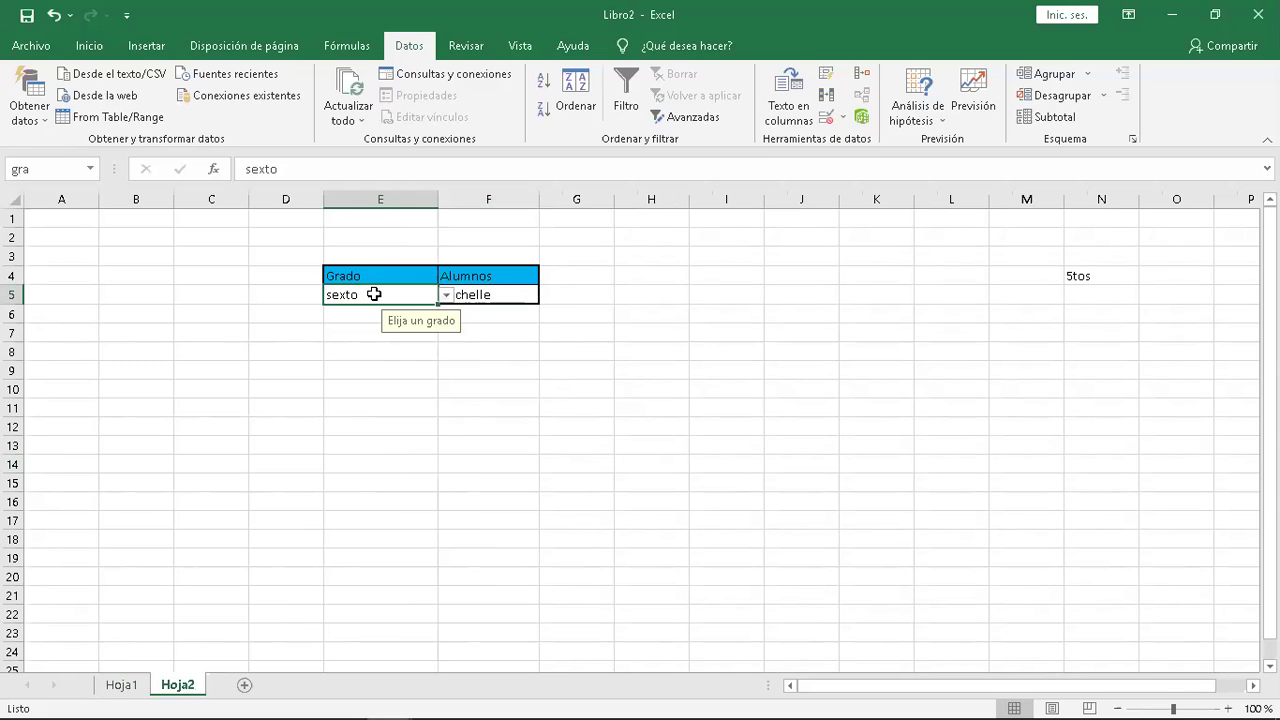
click(525, 294)
click(136, 690)
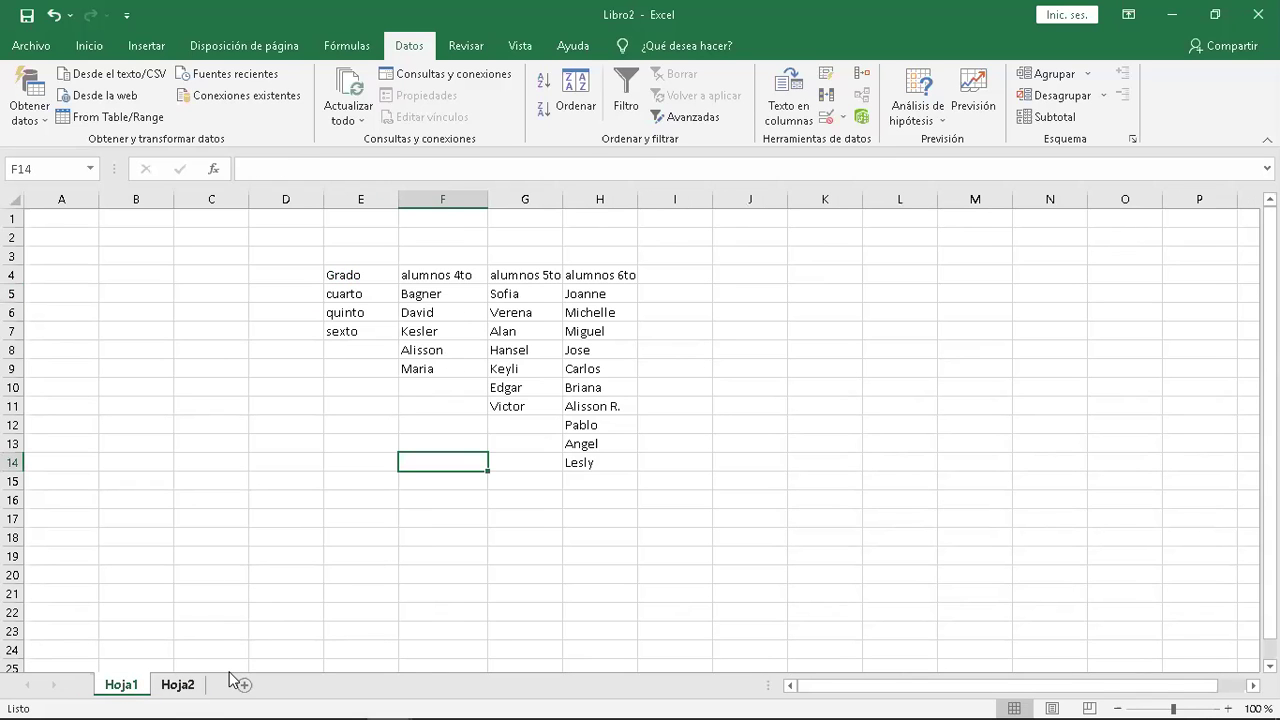
click(178, 684)
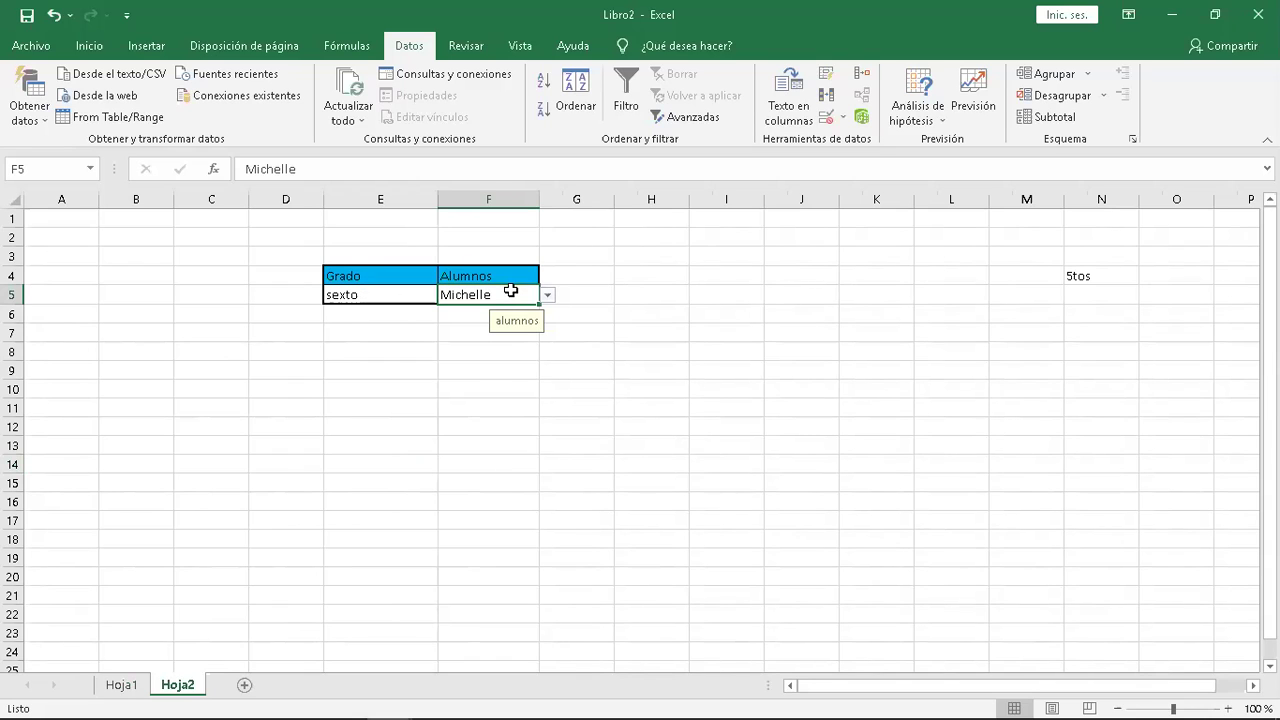
click(121, 684)
drag(455, 293, 443, 363)
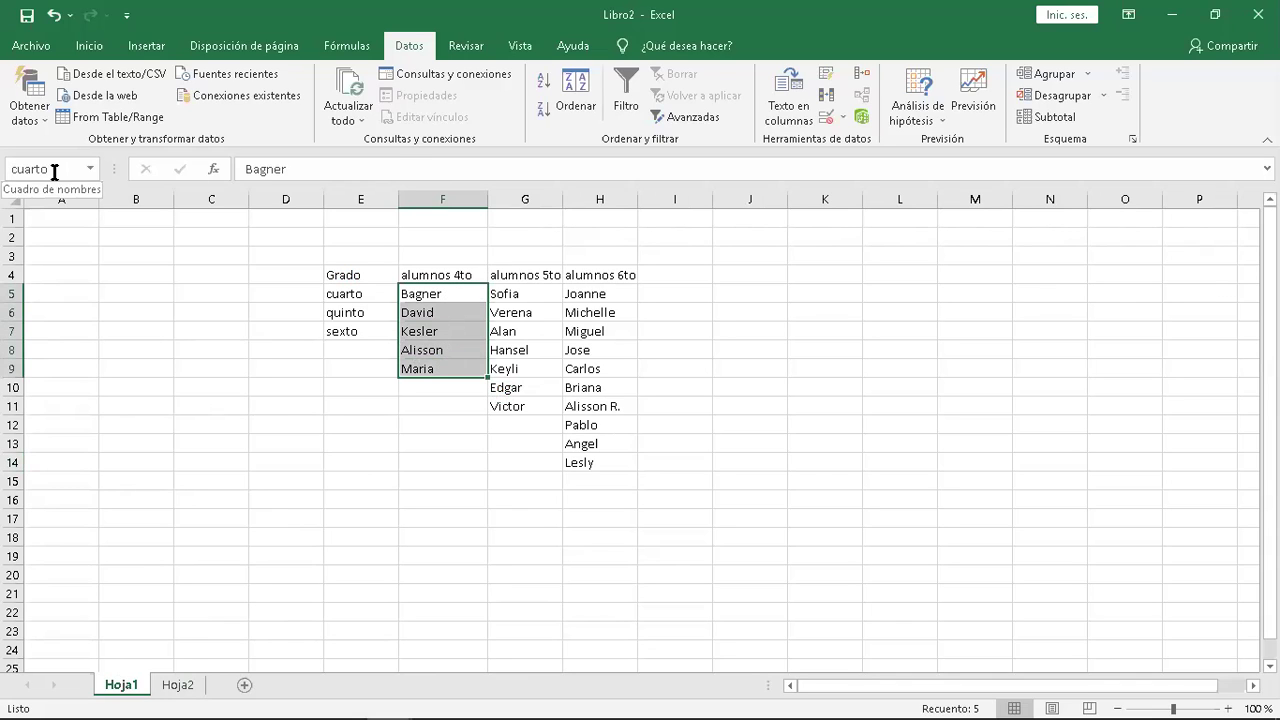
click(177, 688)
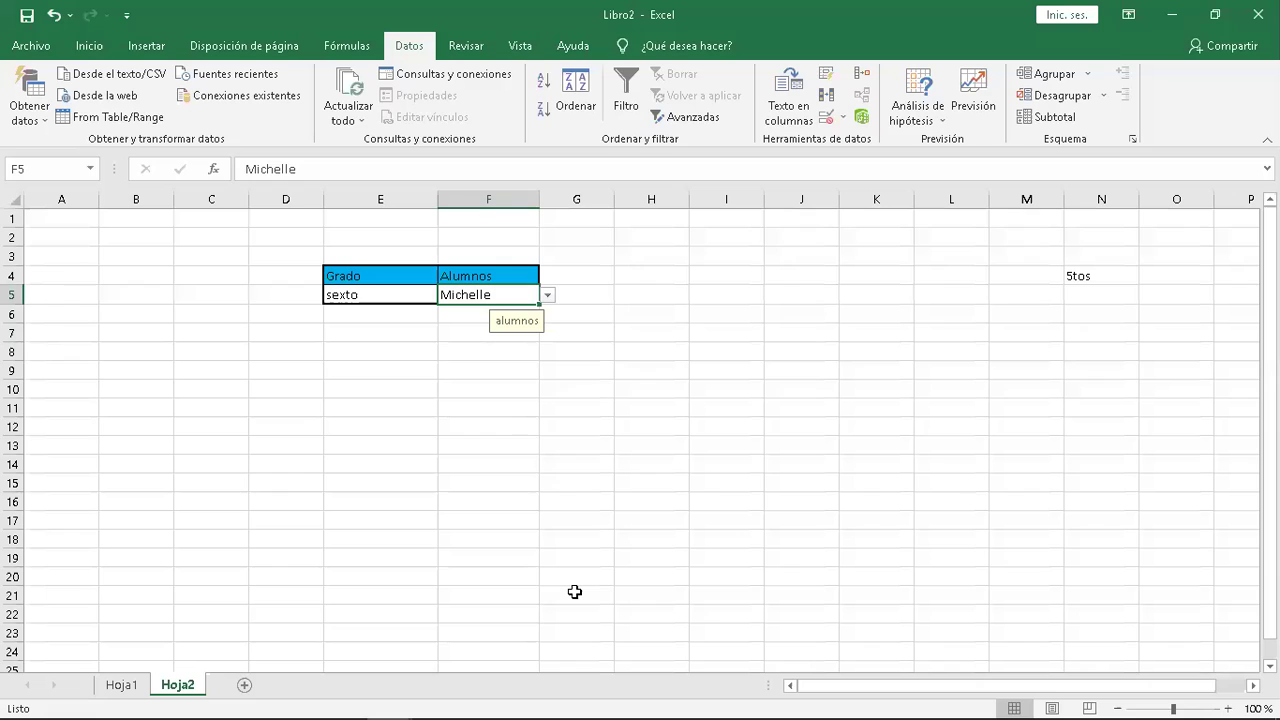
Change the grade in cell E5 to quinto and choose the fifth student from the drop-down list in F5.
click(547, 295)
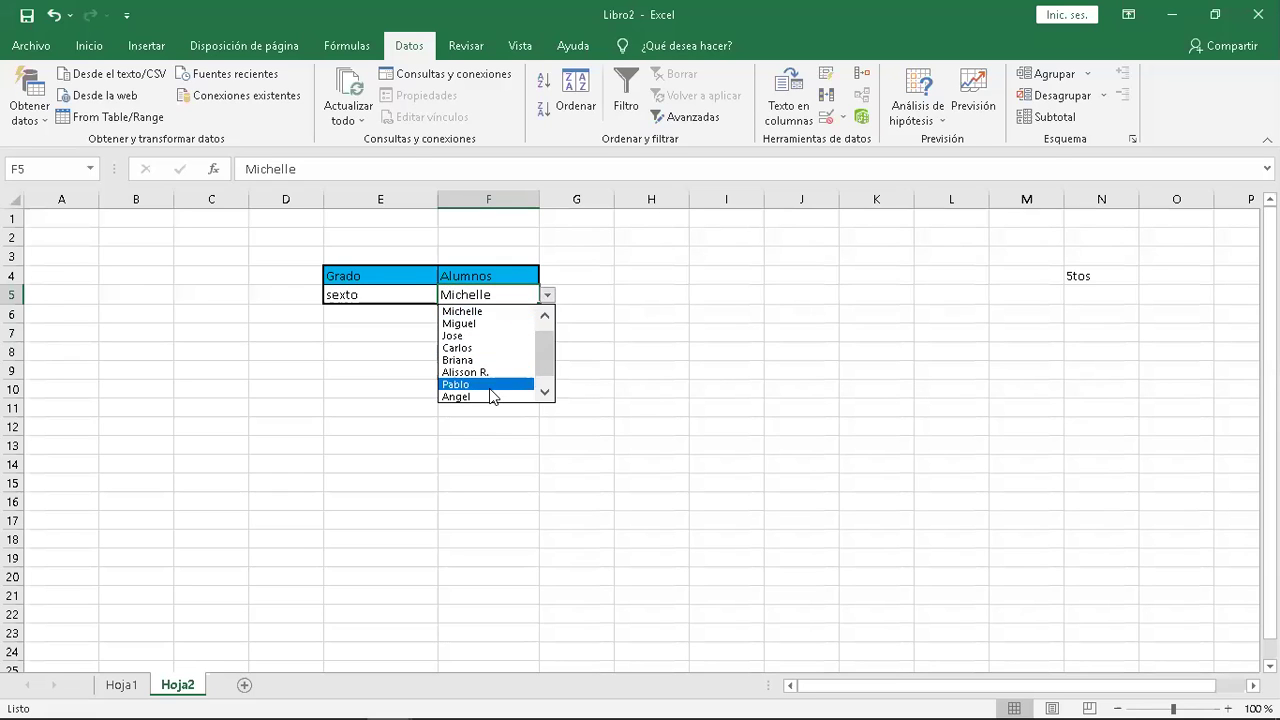
click(400, 293)
click(401, 292)
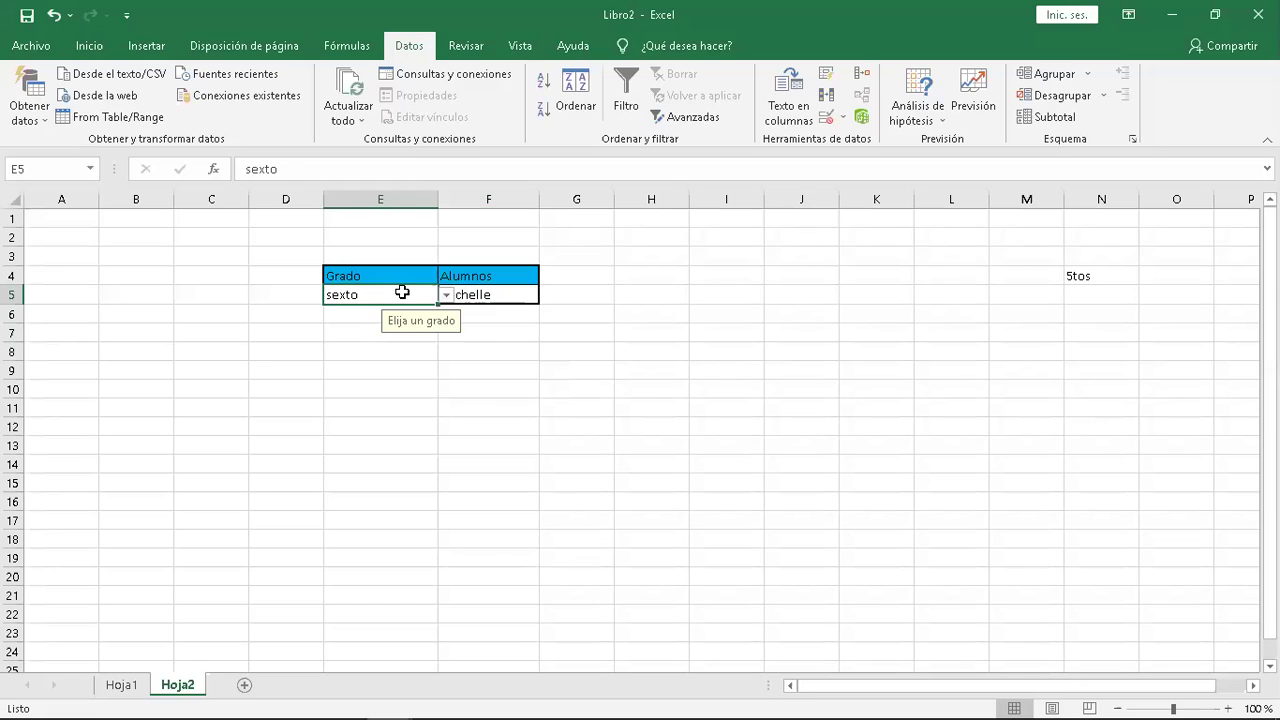
click(446, 296)
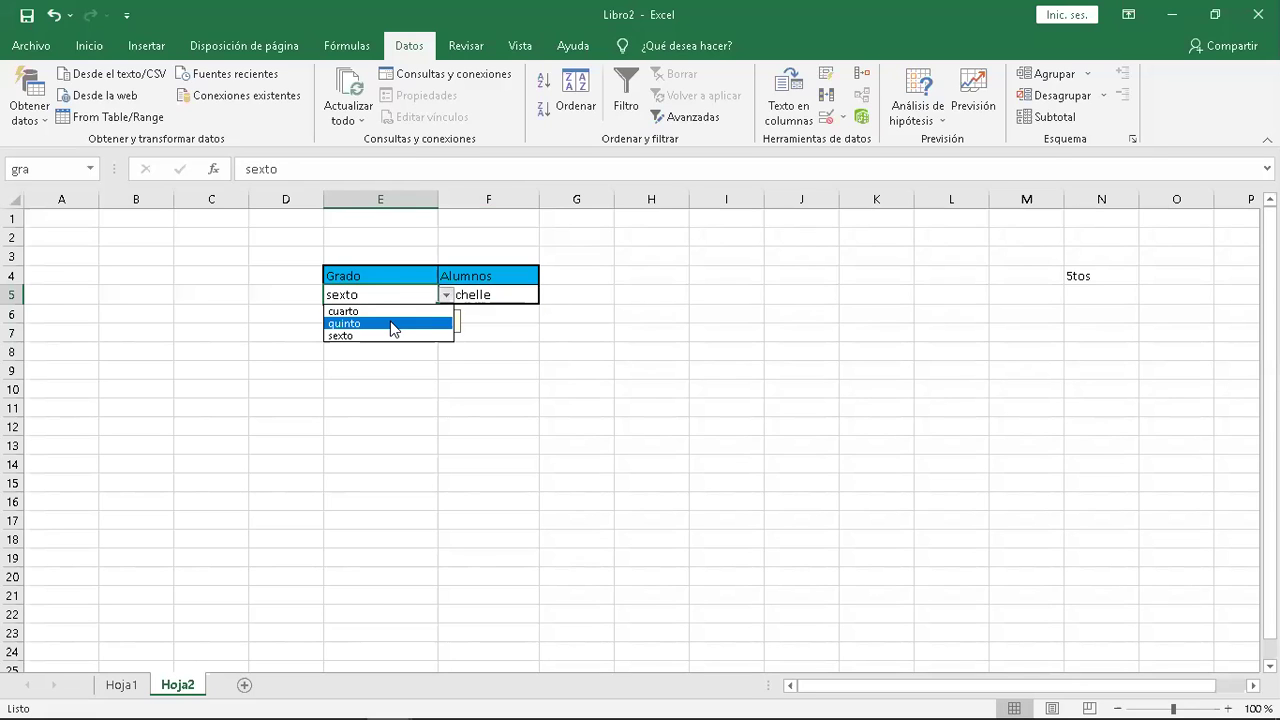
click(393, 324)
click(525, 294)
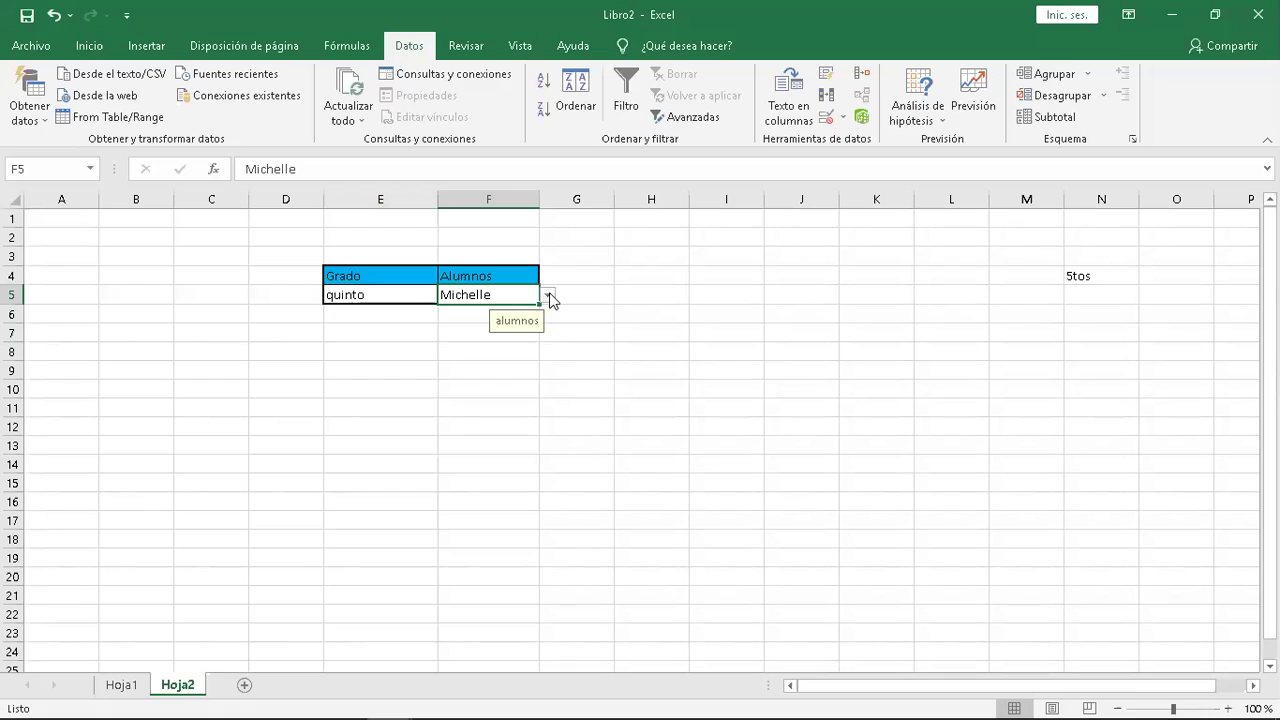
click(548, 296)
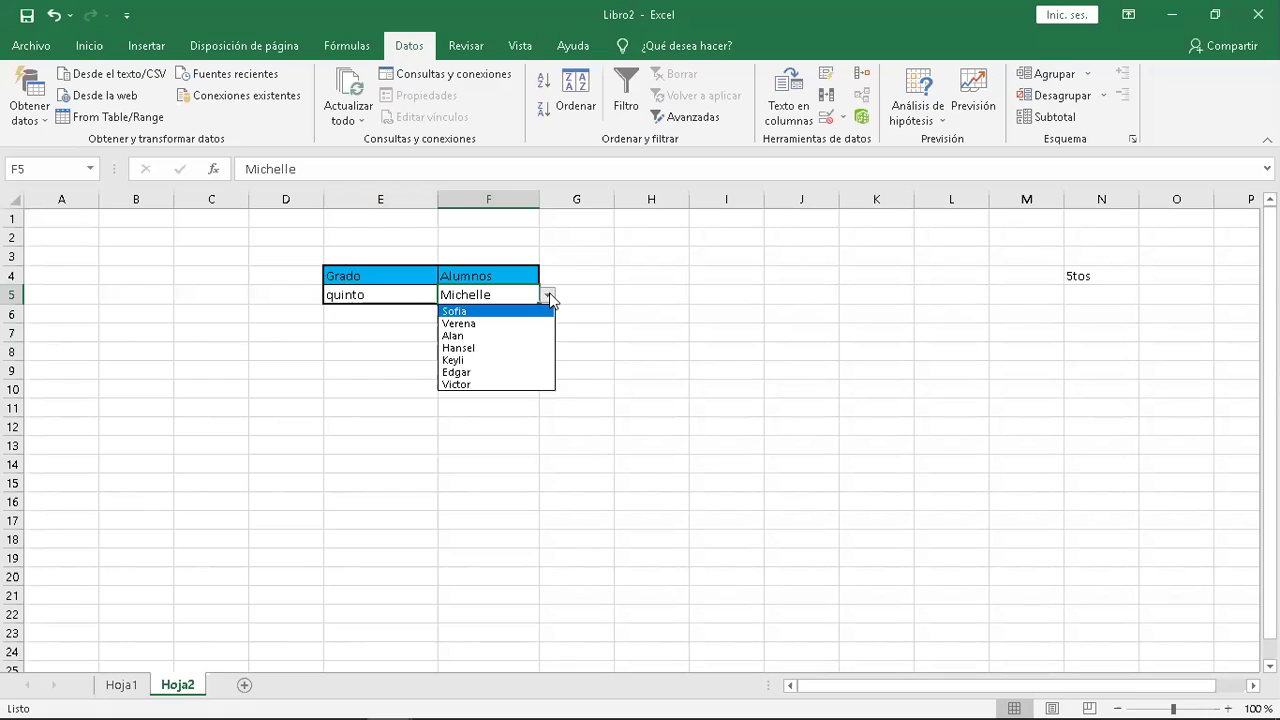
click(478, 360)
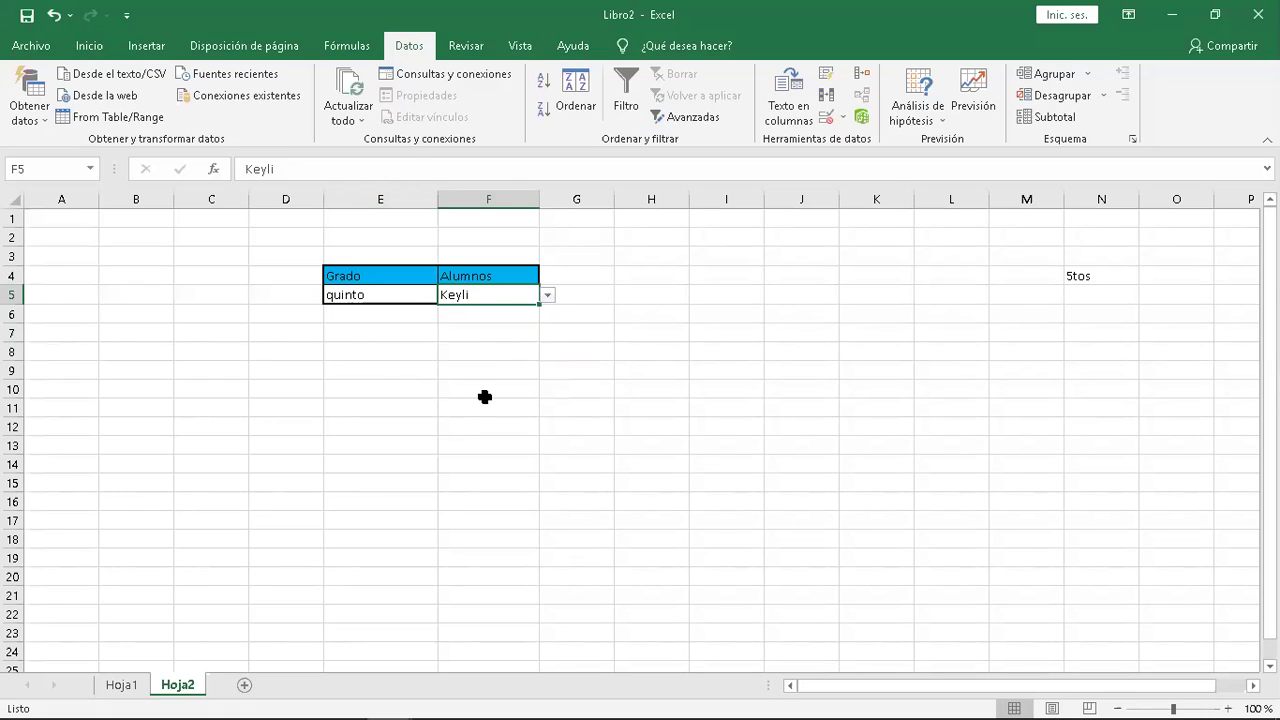
click(486, 397)
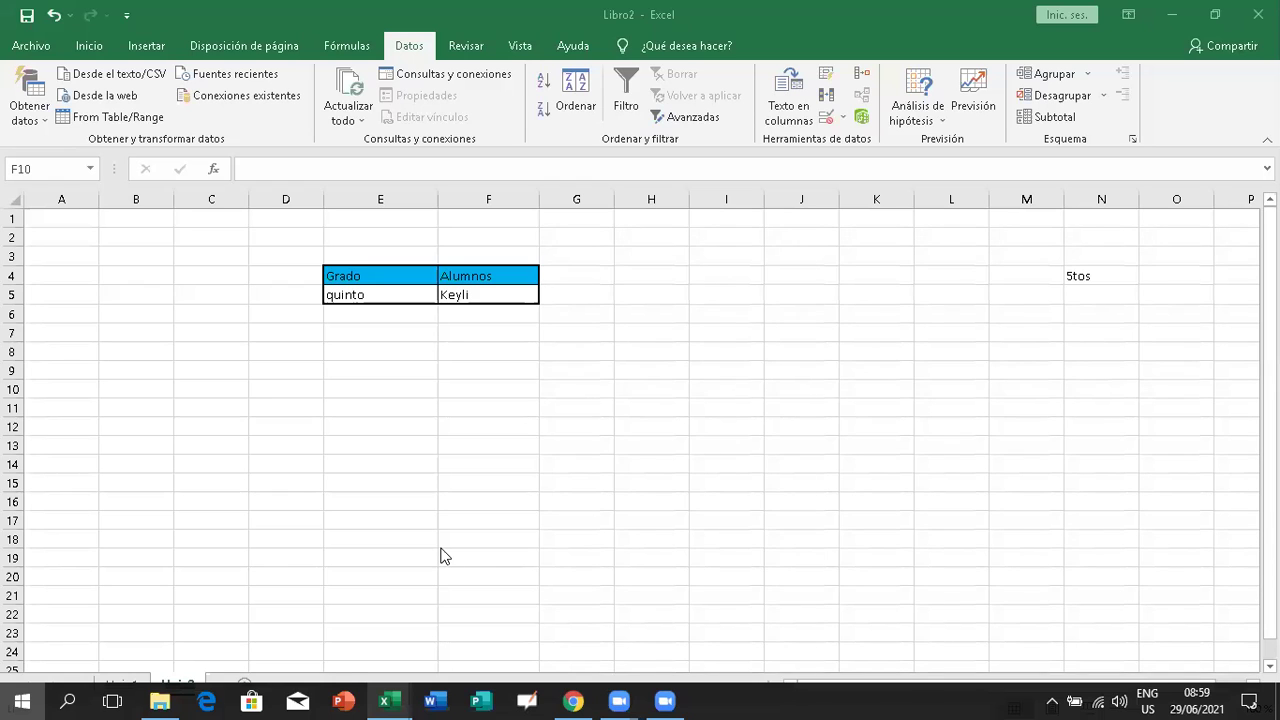
Save the Zoom recording in the martes 29 folder of 4to Medicina b-odonto-radio-lab-turismo-derecho-comunica-secre, under Clases y tareas 2021 > Videos.
key(super)
click(170, 688)
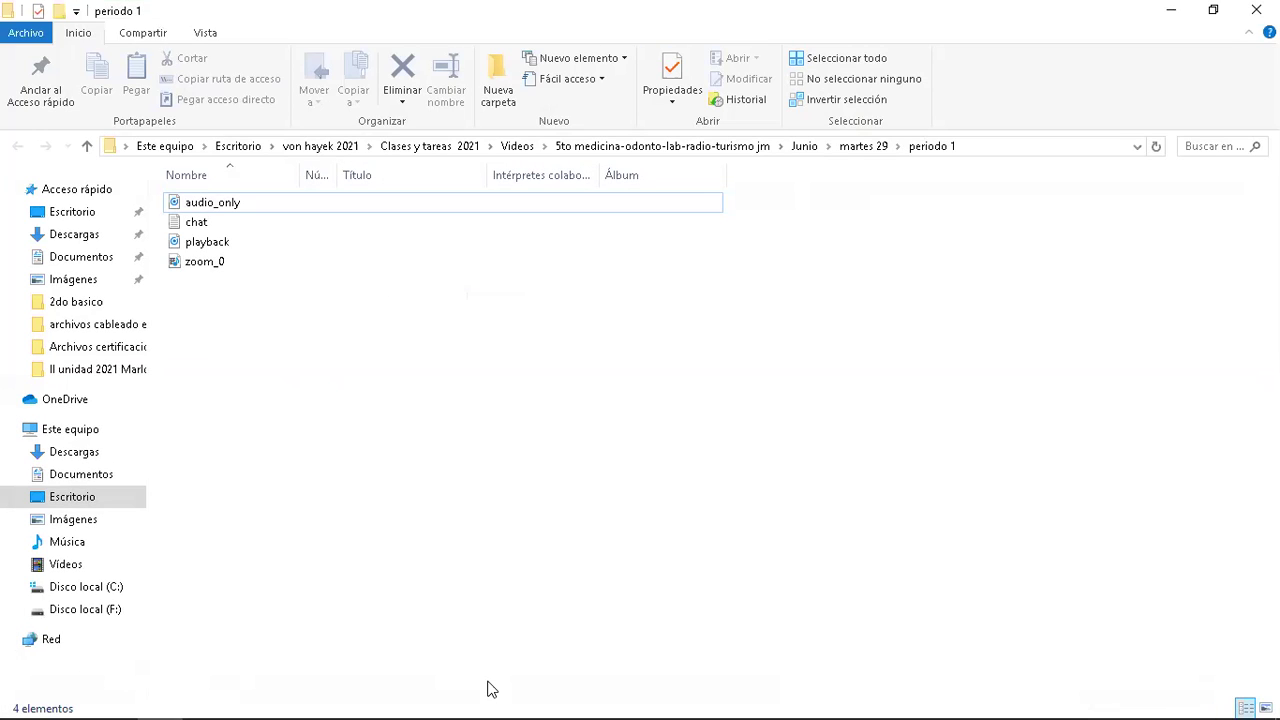
mouse_move(490, 688)
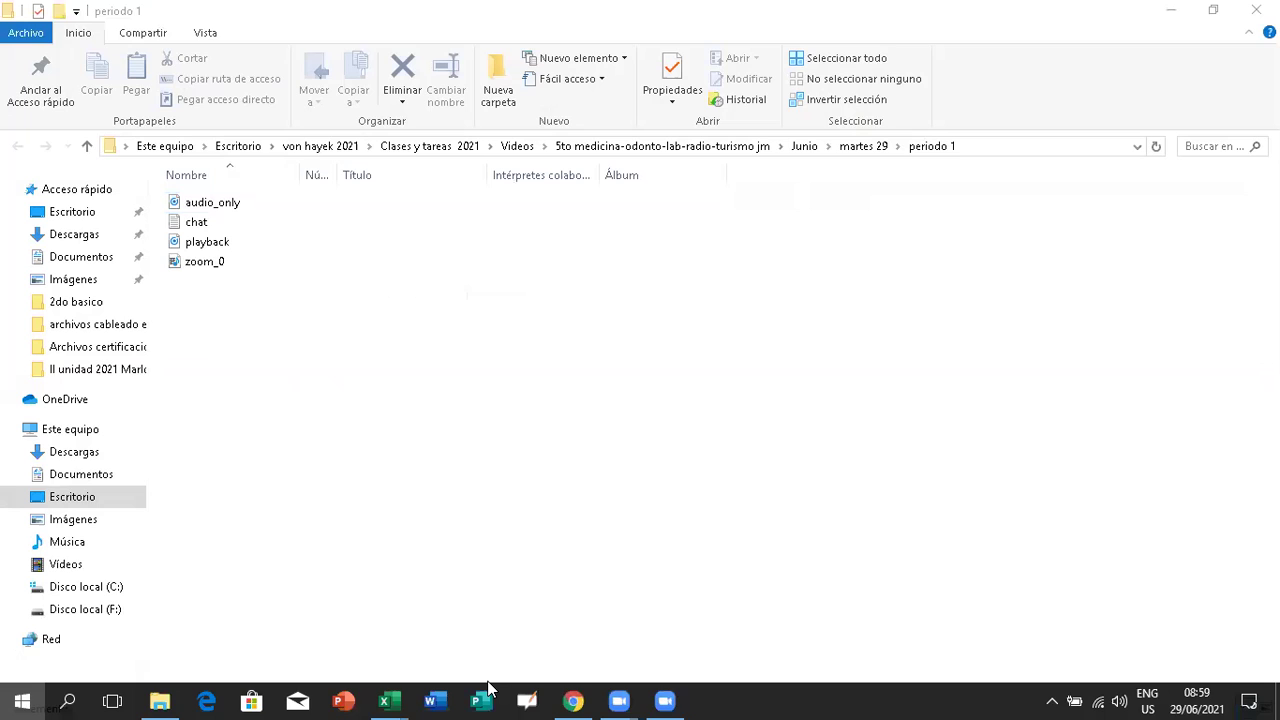
drag(763, 310, 763, 437)
double_click(594, 414)
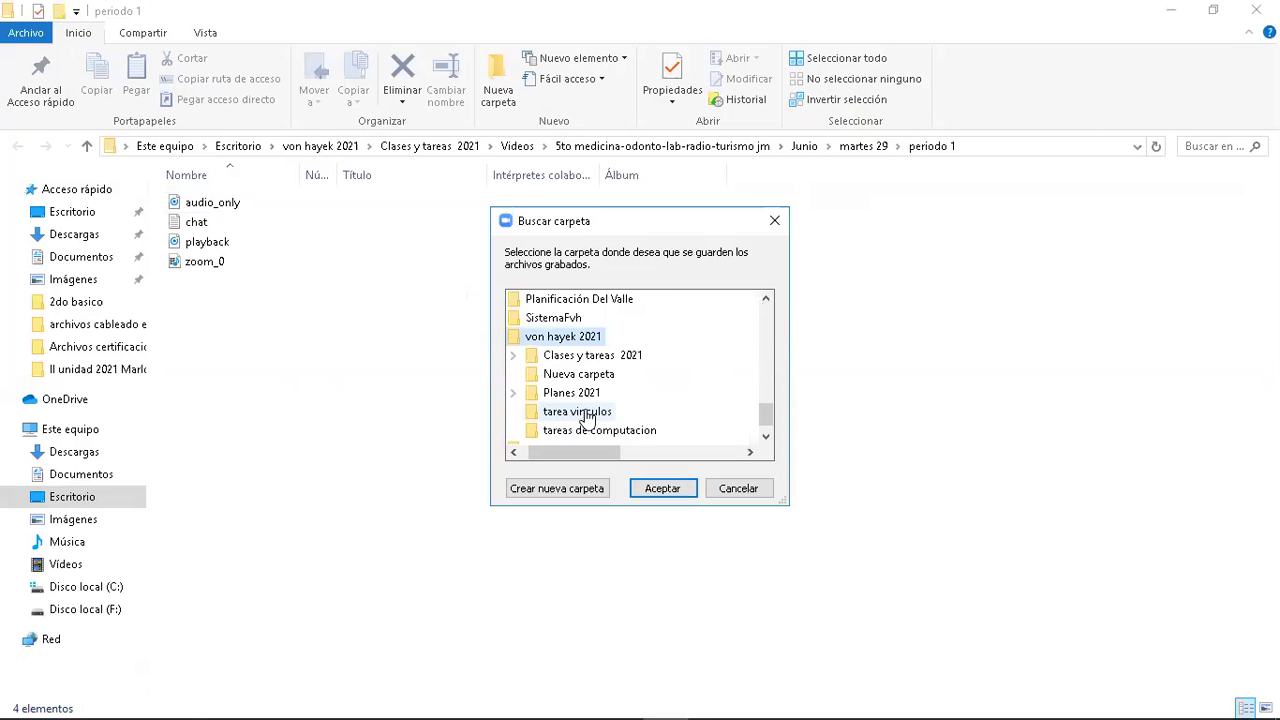
double_click(620, 358)
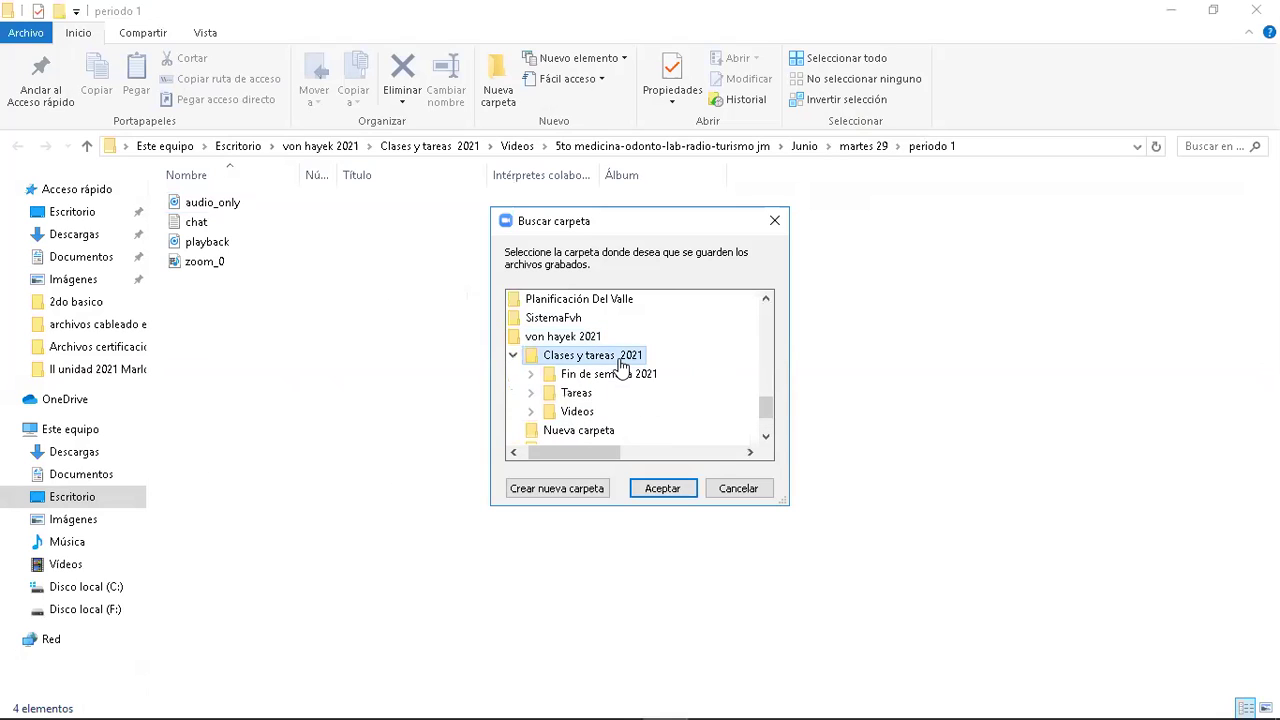
double_click(577, 411)
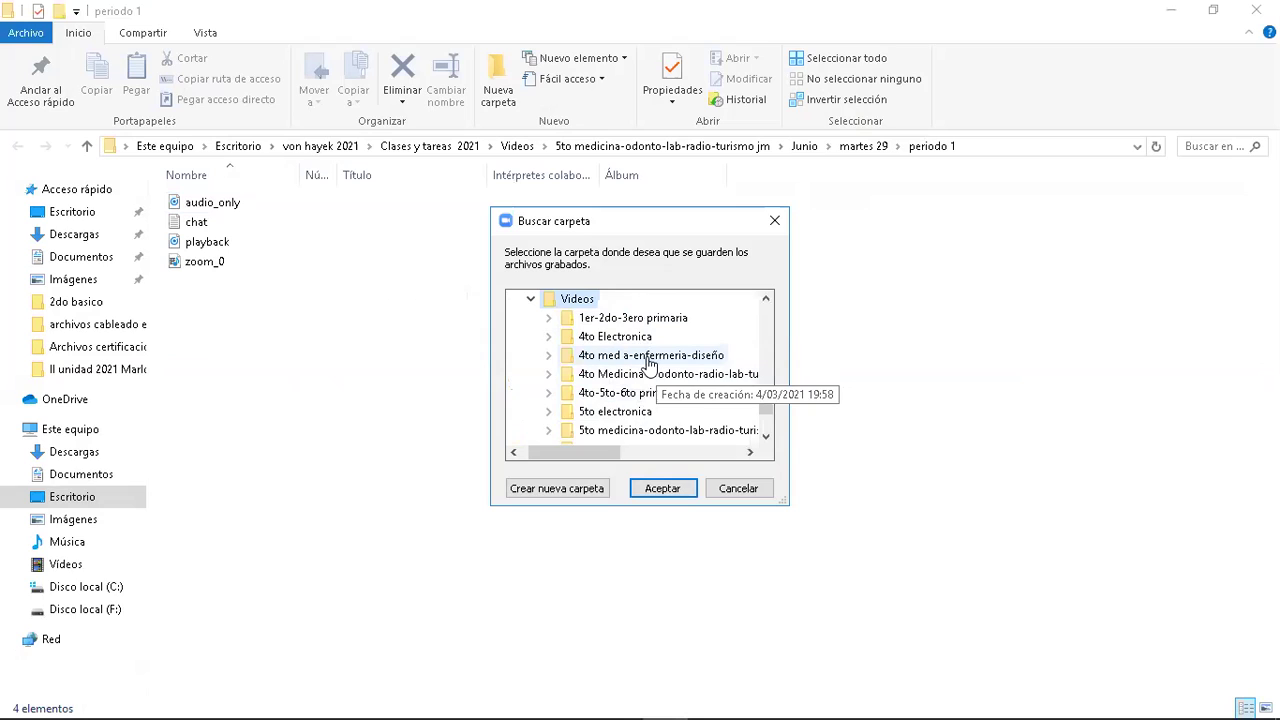
double_click(673, 380)
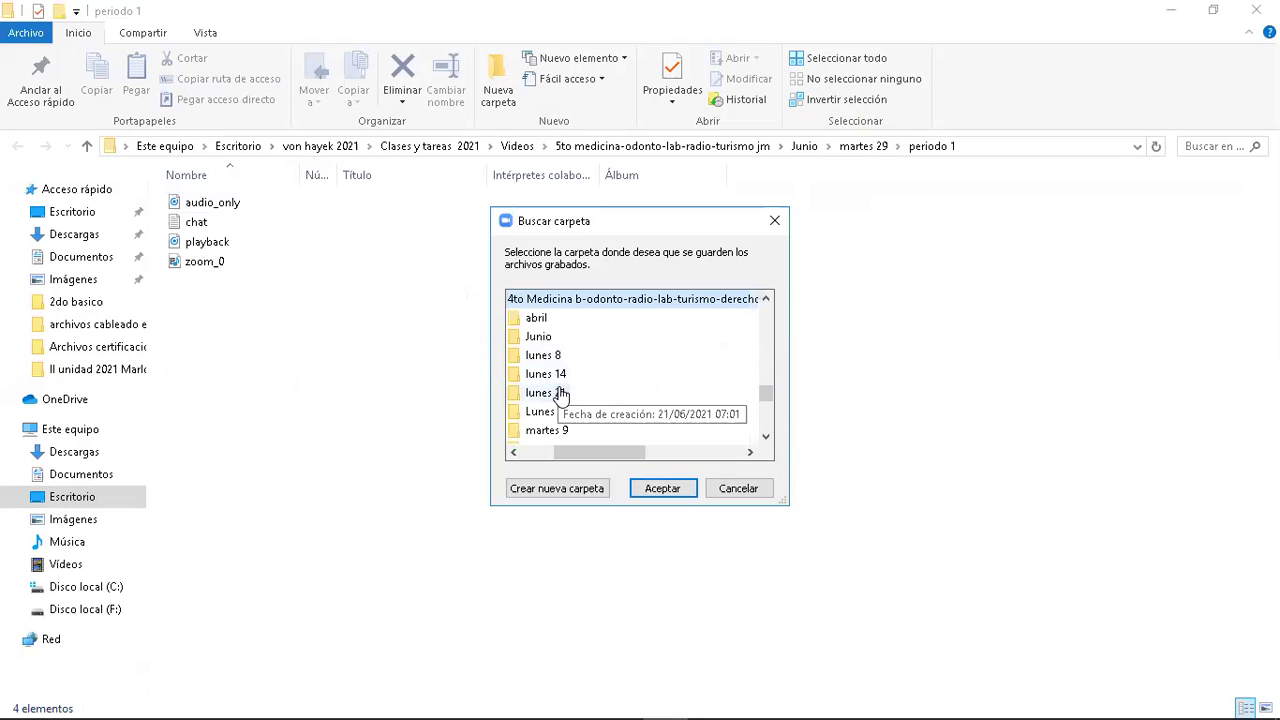
drag(767, 395, 766, 404)
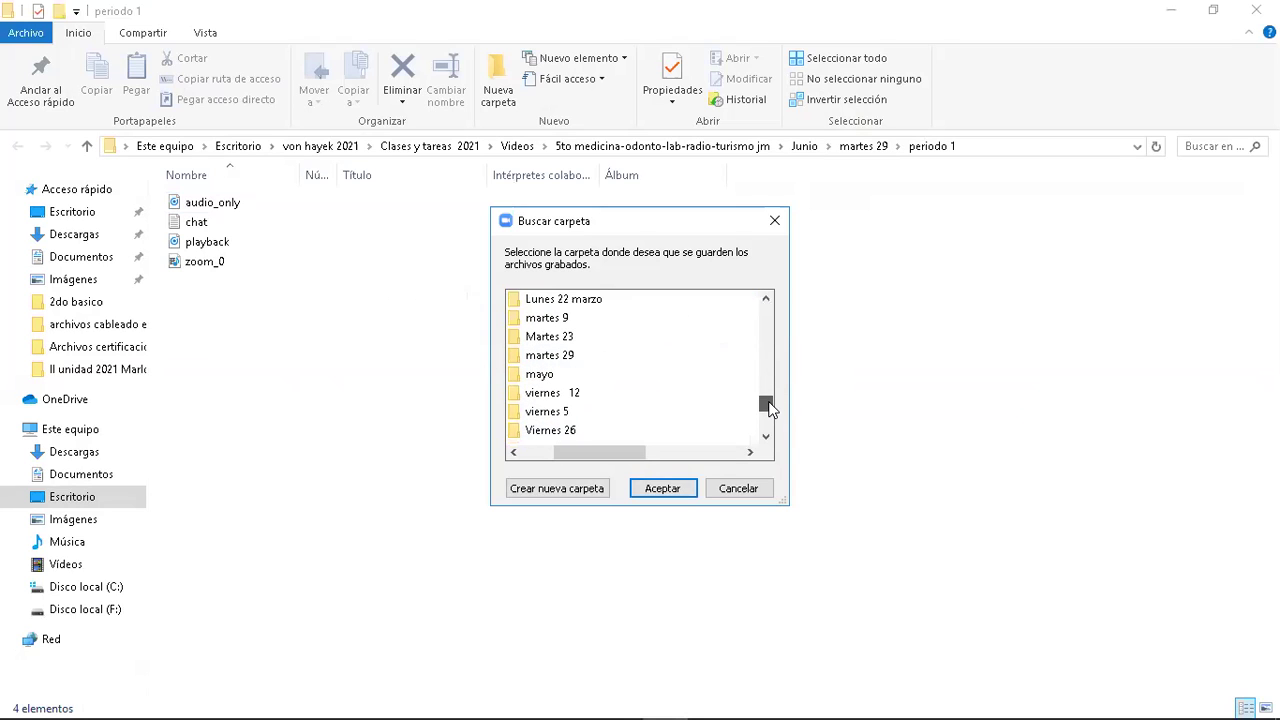
click(561, 362)
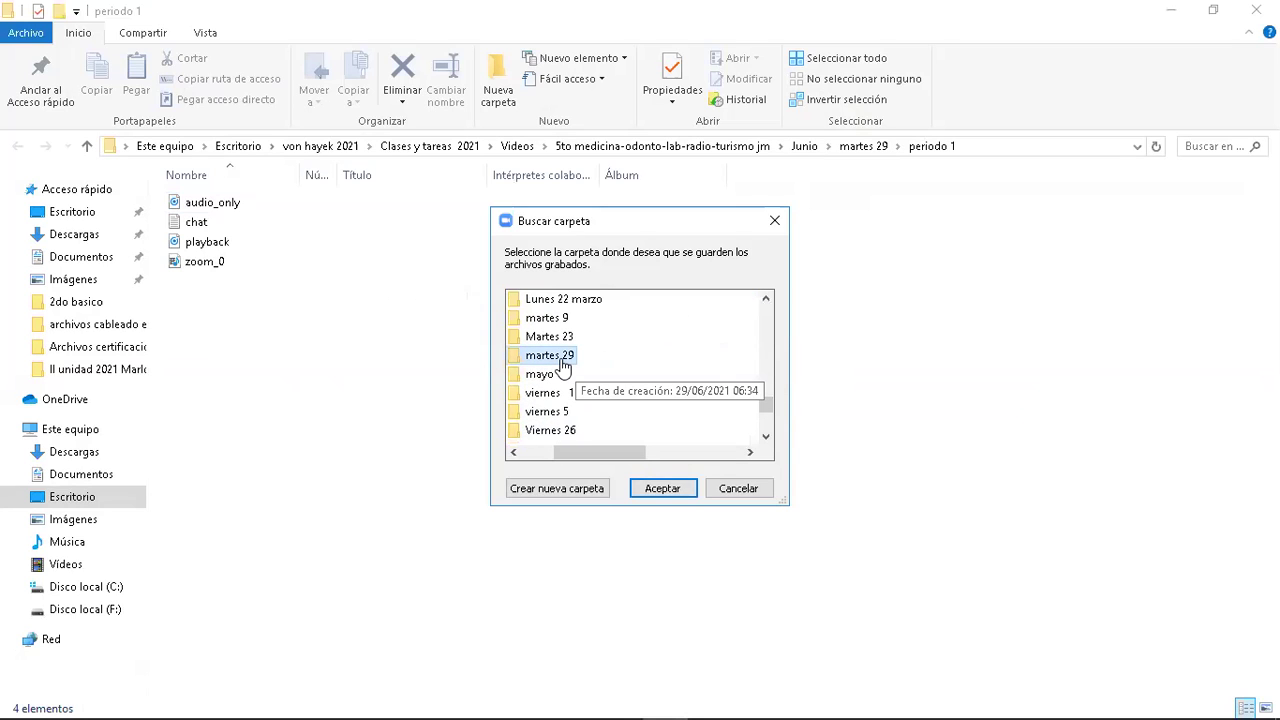
click(660, 489)
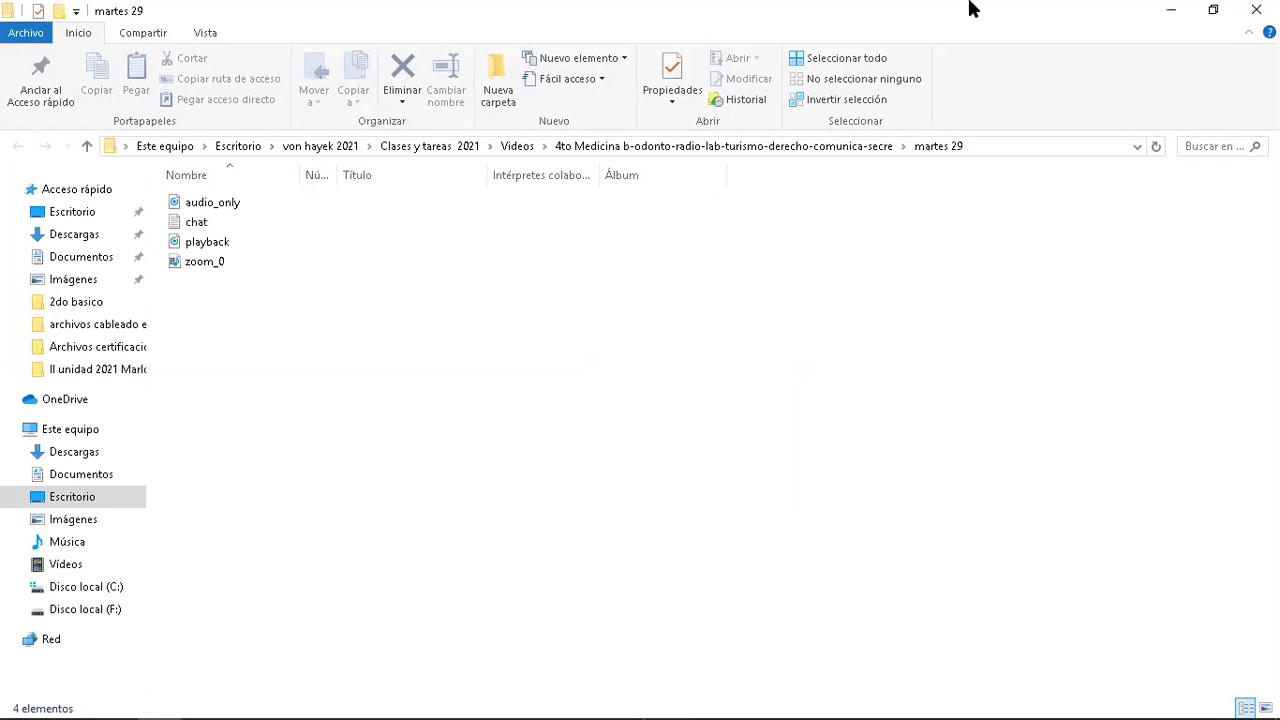
Close the martes 29 and periodo 1 File Explorer windows and switch to Chrome.
click(1256, 10)
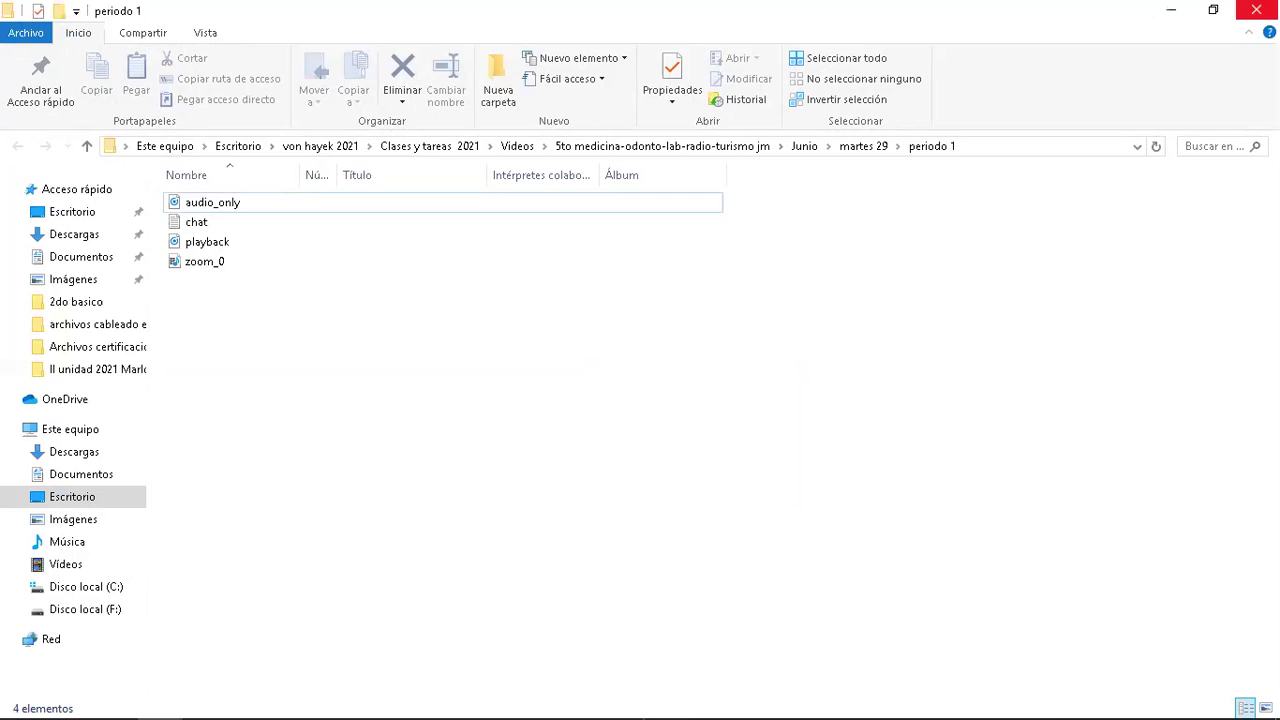
click(1256, 10)
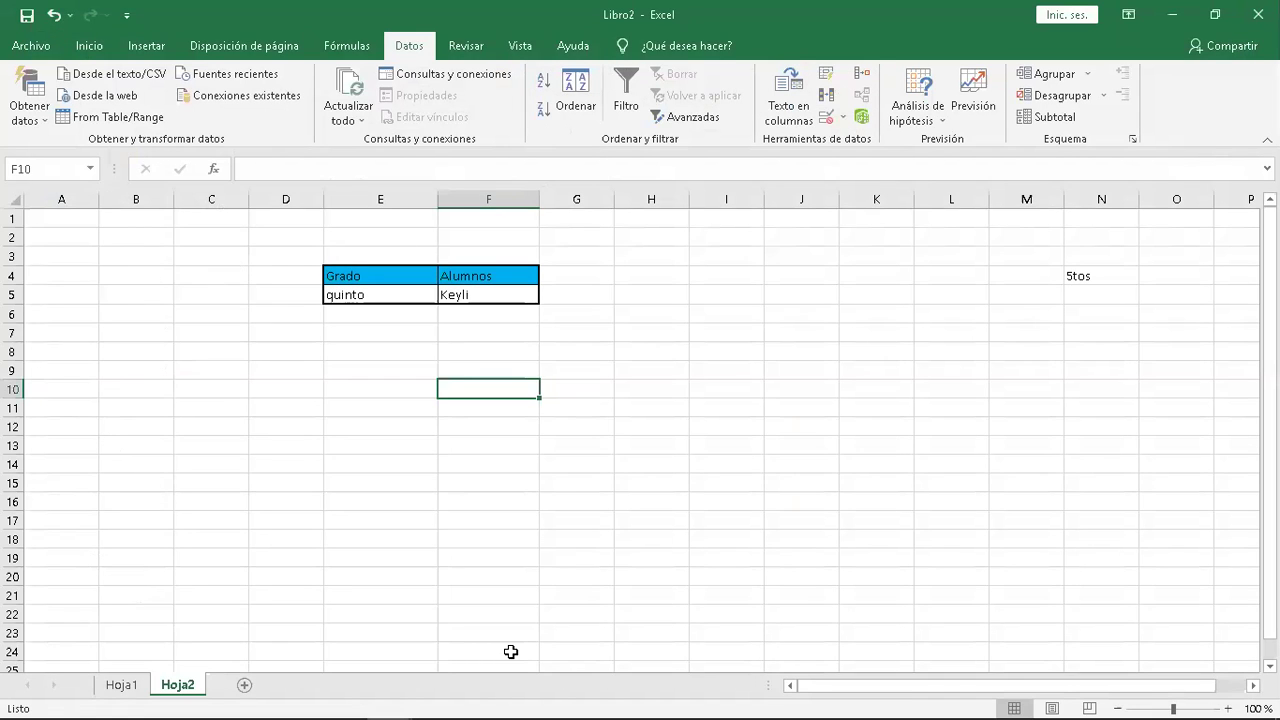
mouse_move(390, 700)
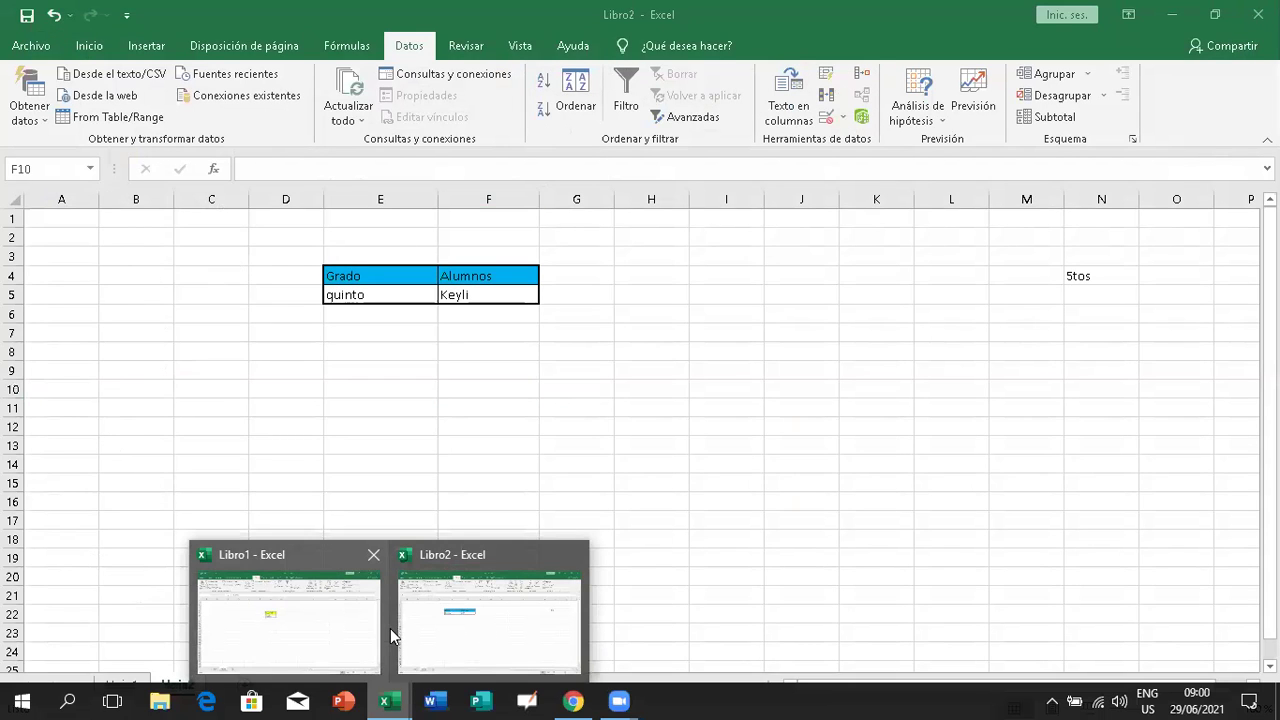
click(585, 700)
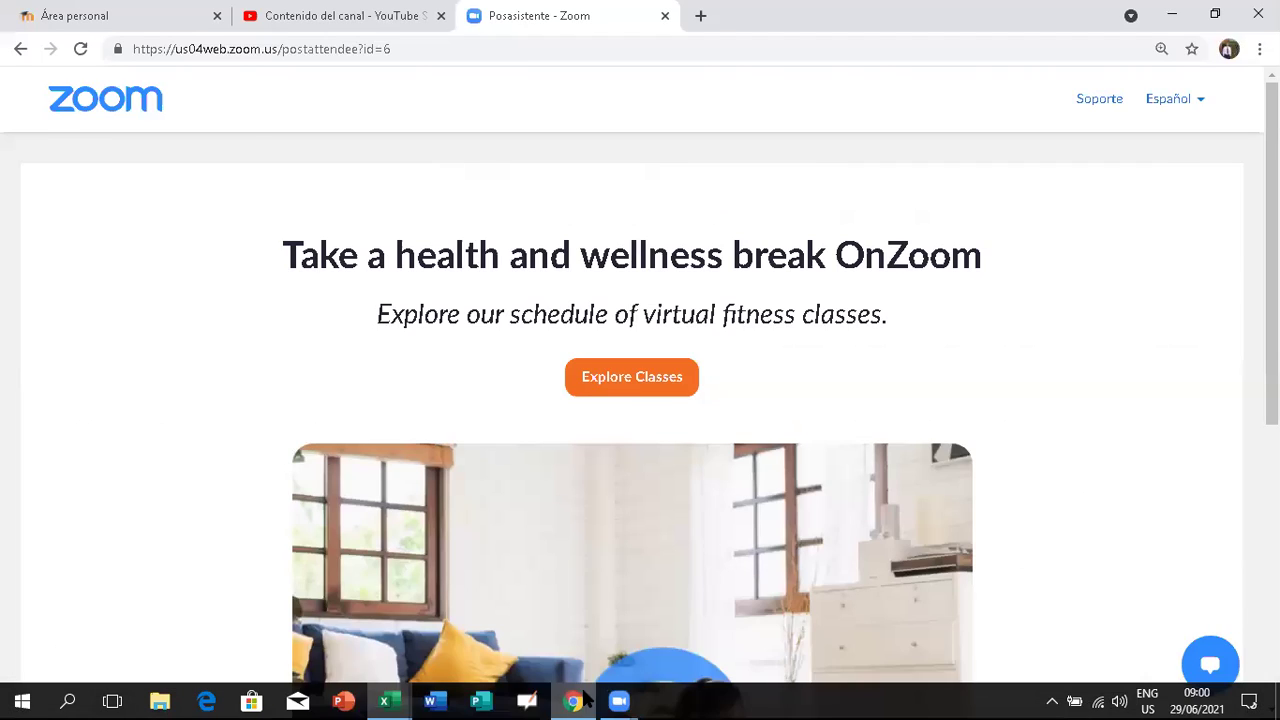